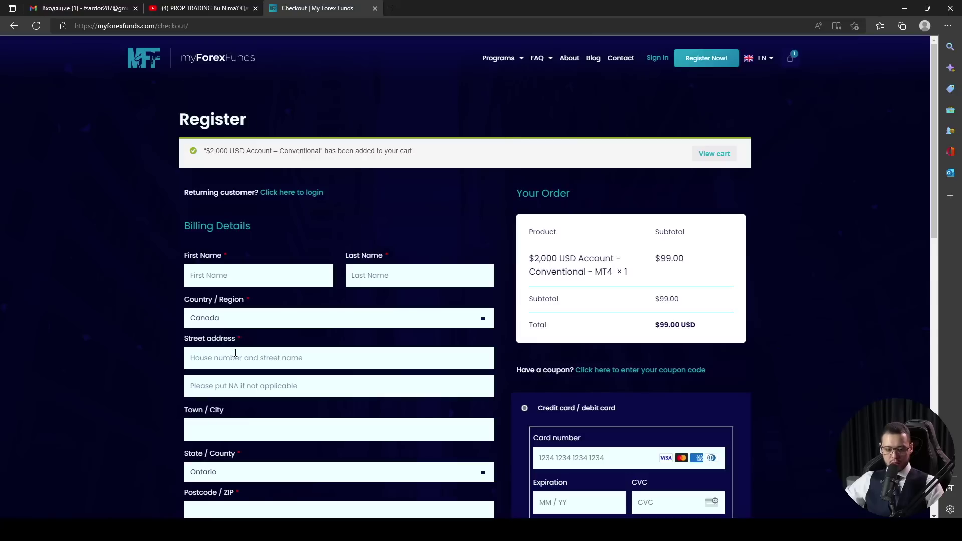
# Step: Point out the order summary and its $99.00 price
pyautogui.scroll(-3, 240, 324)
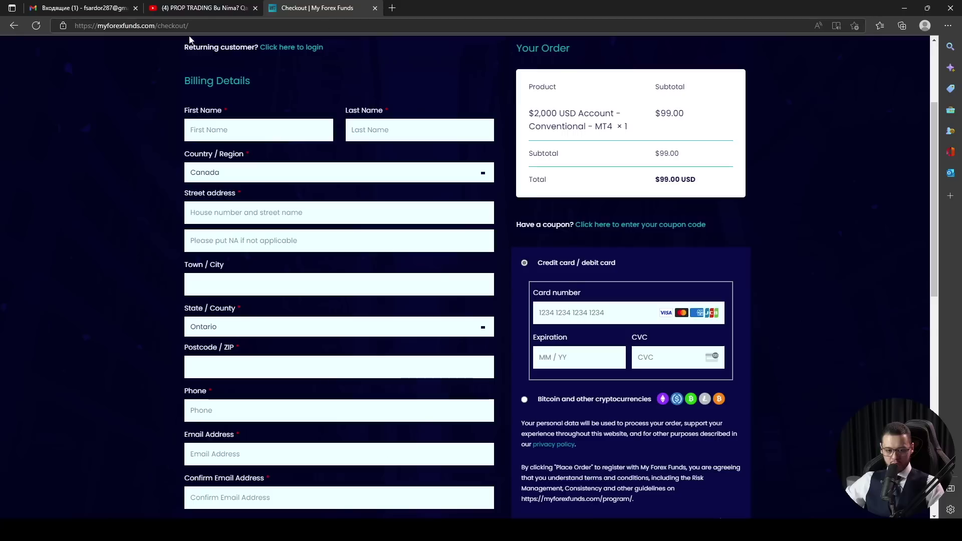
pyautogui.moveTo(719, 186); pyautogui.dragTo(596, 129)
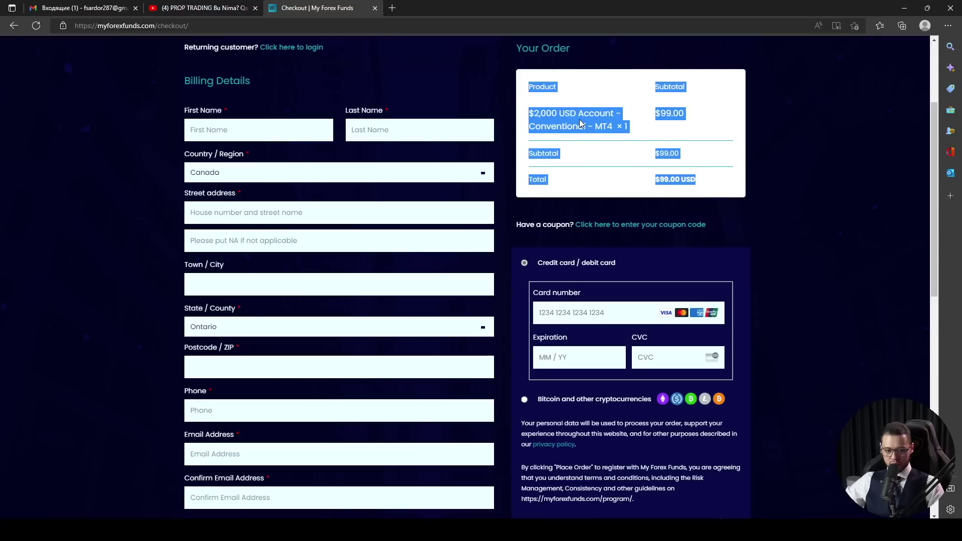
pyautogui.click(613, 128)
pyautogui.moveTo(700, 121); pyautogui.dragTo(656, 115)
pyautogui.click(655, 115)
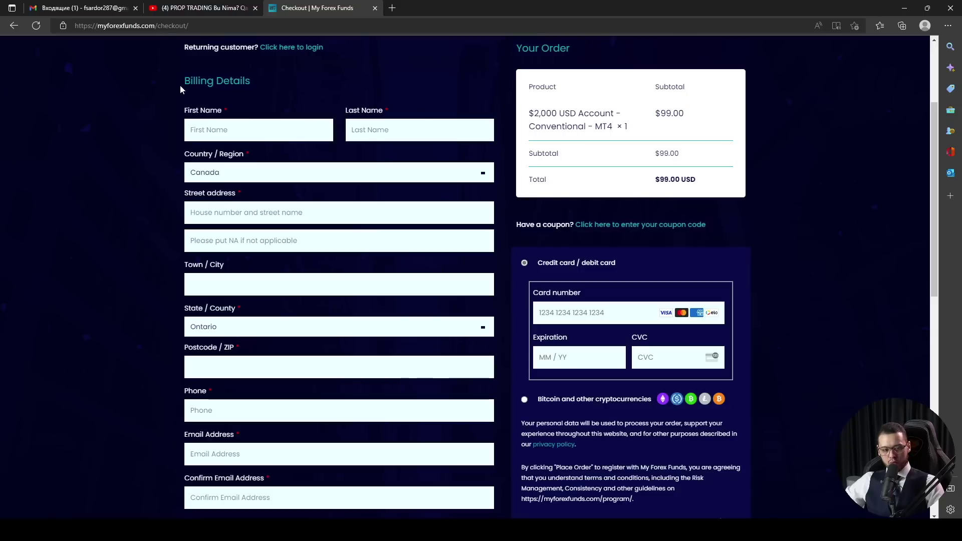
pyautogui.scroll(-3, 210, 171)
pyautogui.scroll(3, 222, 218)
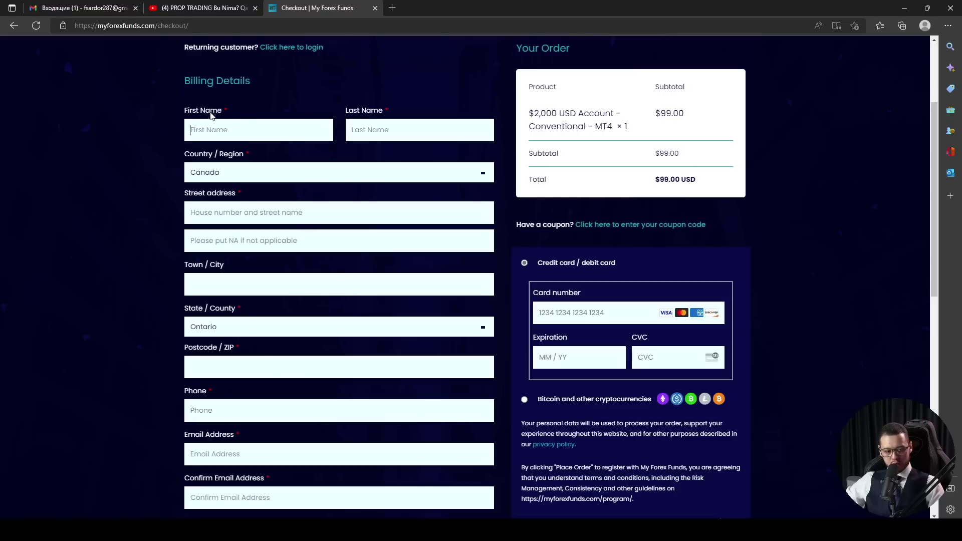
# Step: Point out the First Name and Last Name fields and dismiss the saved-info suggestions
pyautogui.moveTo(223, 112); pyautogui.dragTo(200, 100)
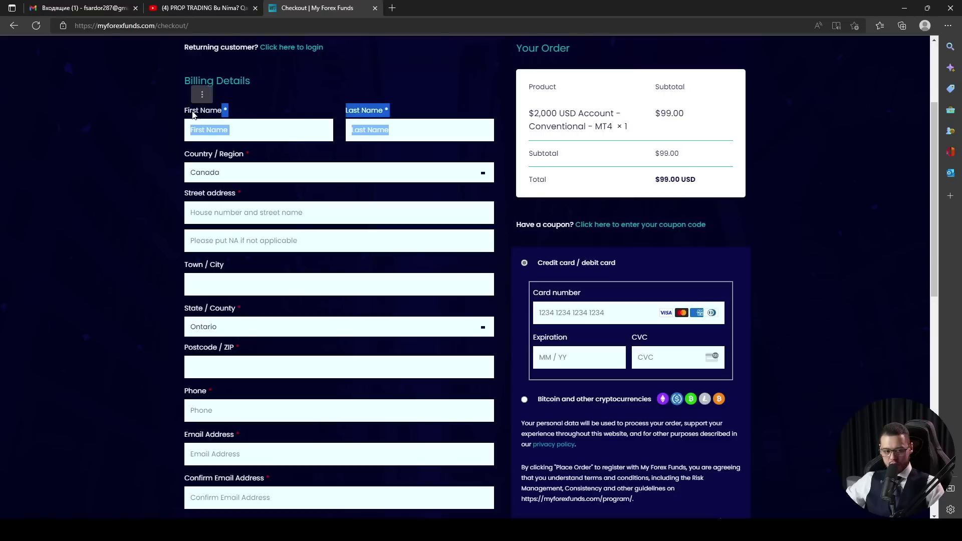
pyautogui.click(197, 114)
pyautogui.click(273, 121)
pyautogui.moveTo(381, 115); pyautogui.dragTo(355, 107)
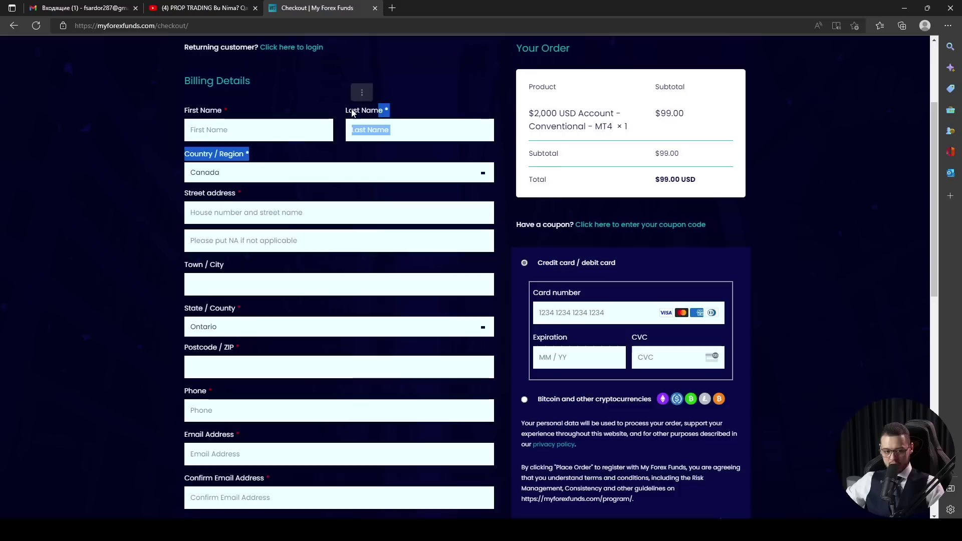
pyautogui.click(370, 123)
pyautogui.click(206, 128)
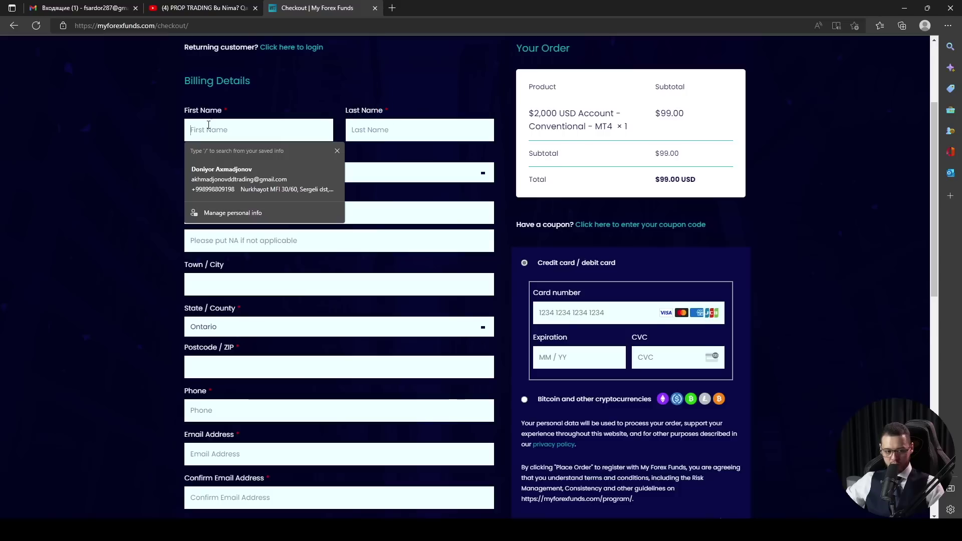
pyautogui.click(188, 133)
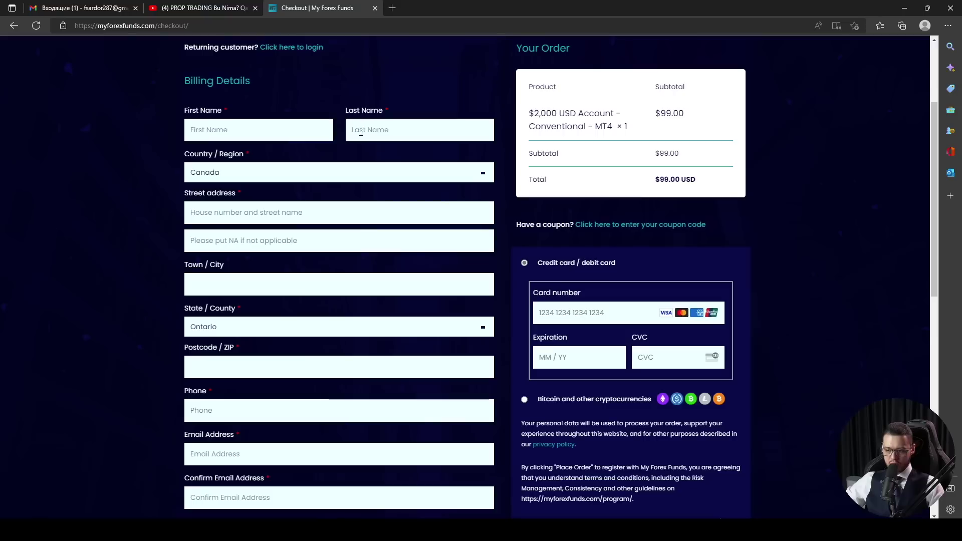
# Step: Enter the buyer's first name and surname in the First Name and Last Name fields
pyautogui.click(231, 131)
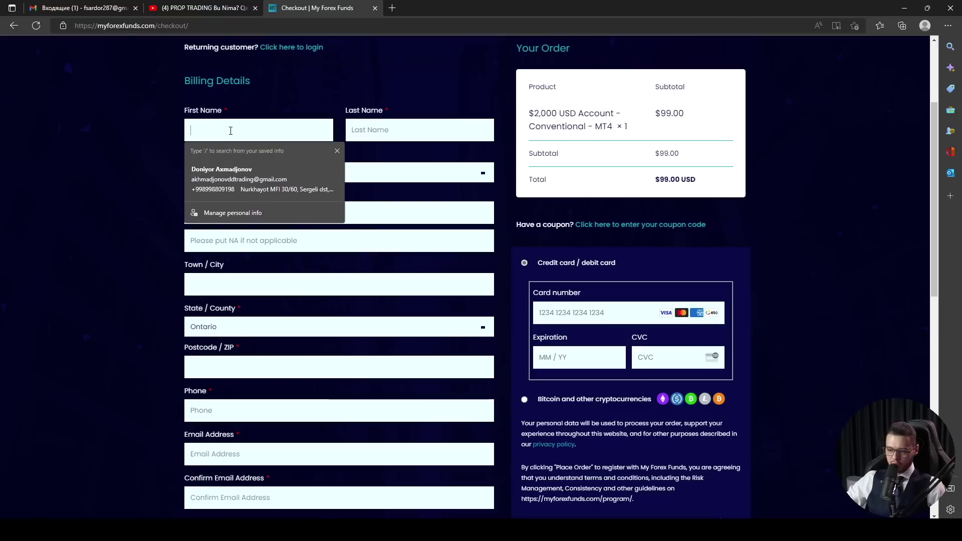
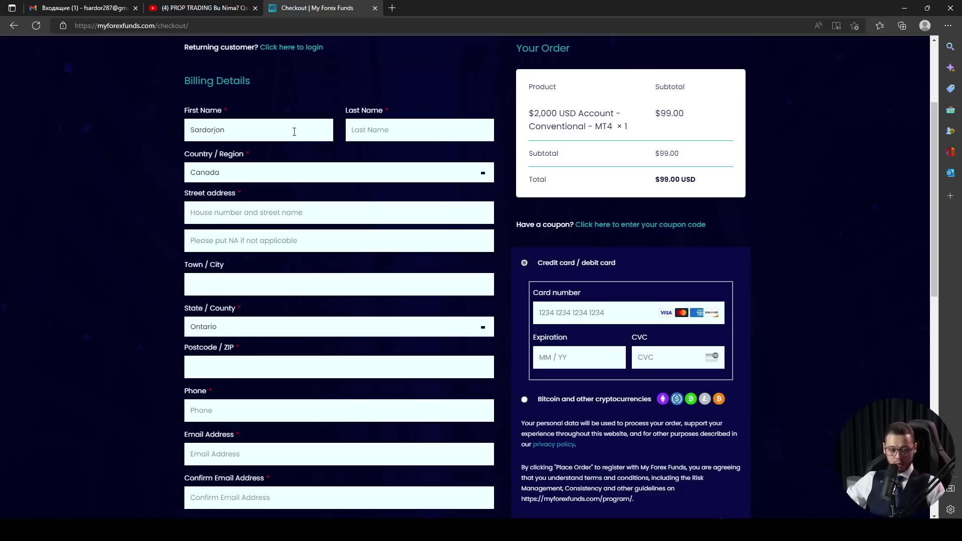
pyautogui.press('Tab')
pyautogui.click(187, 133)
pyautogui.doubleClick(195, 129)
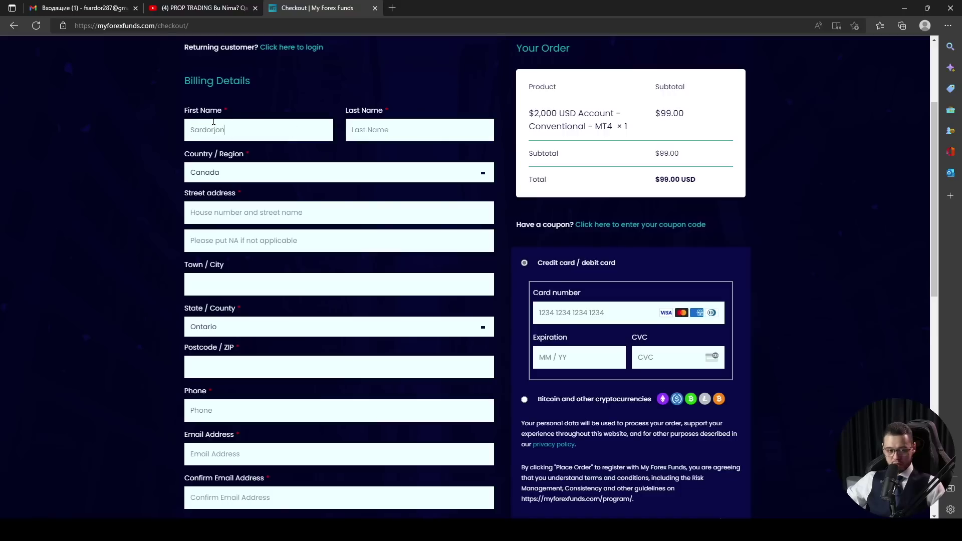
pyautogui.click(353, 132)
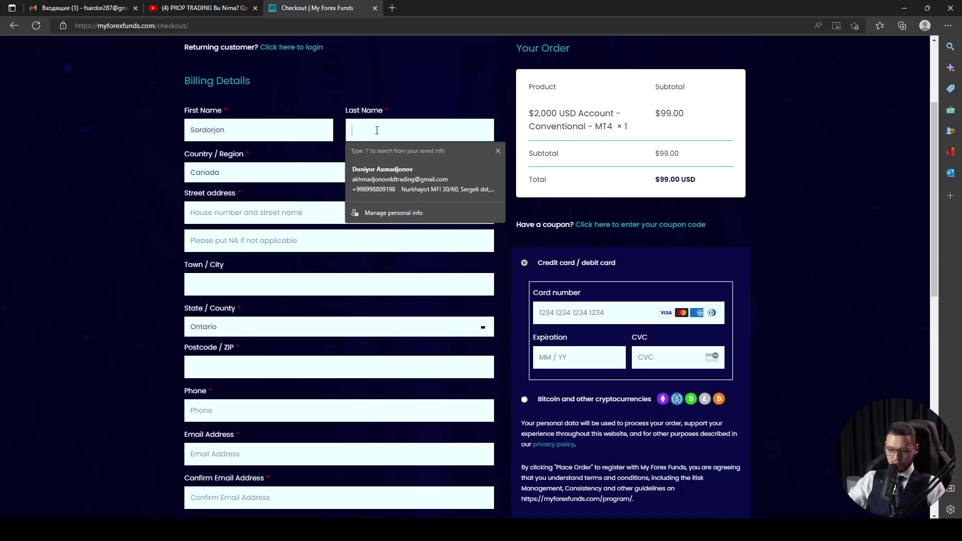
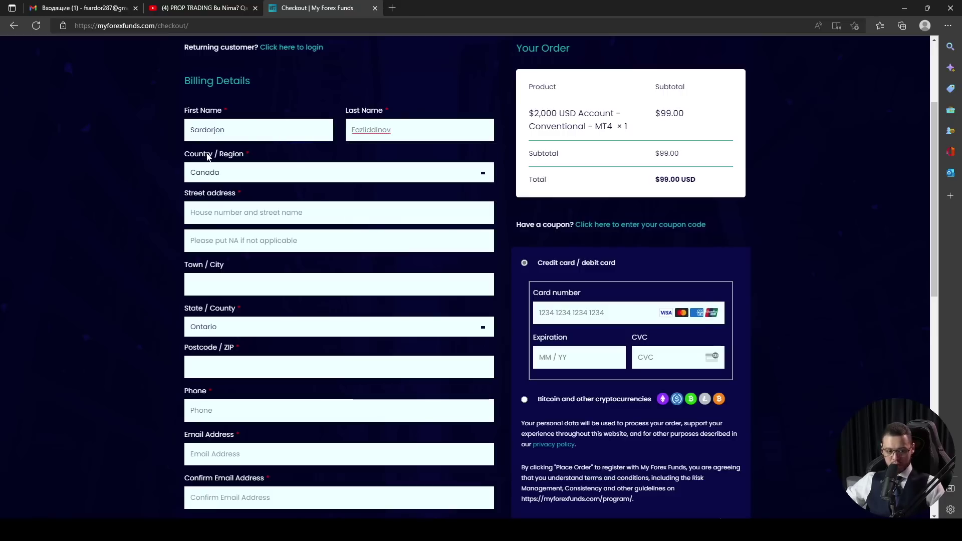
pyautogui.click(223, 161)
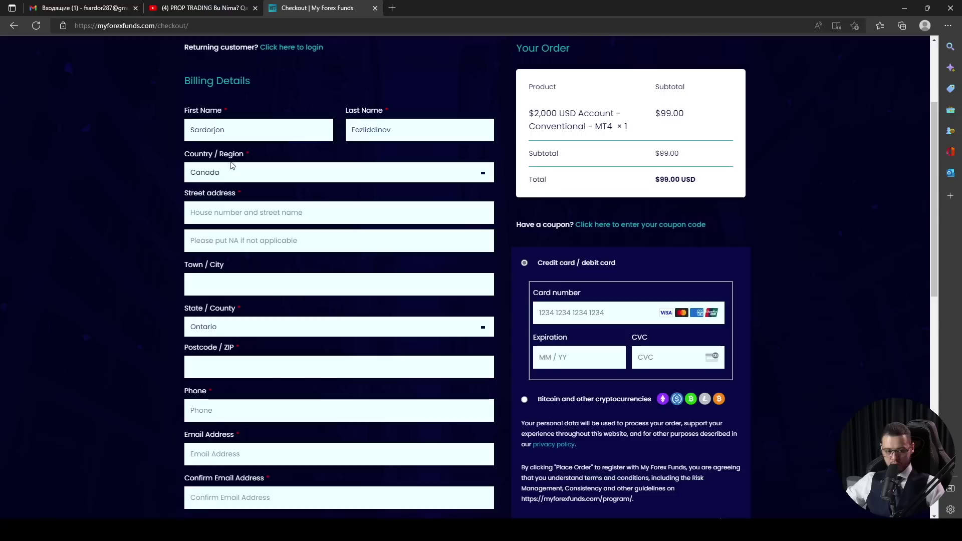
pyautogui.click(440, 176)
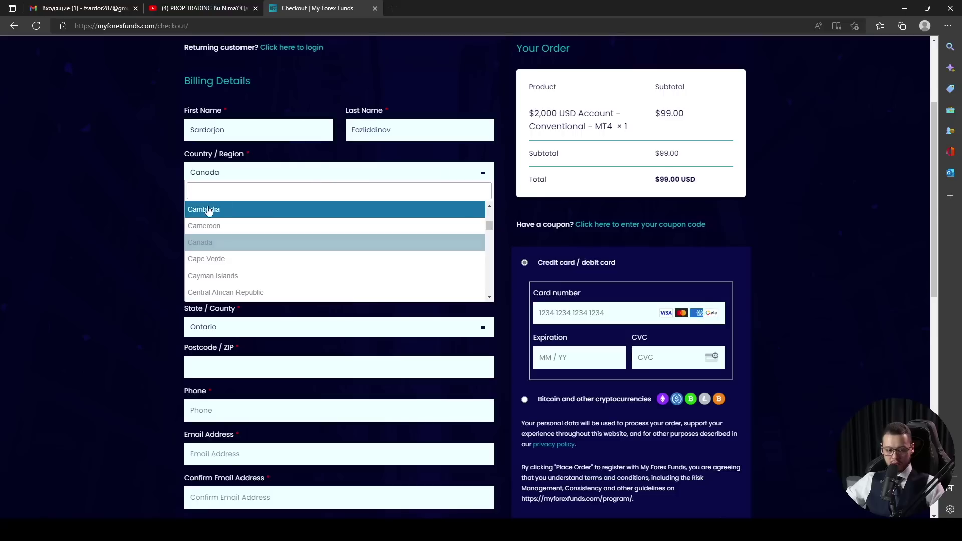
# Step: Set the billing Country / Region to Uzbekistan by searching 'uz'
pyautogui.click(213, 191)
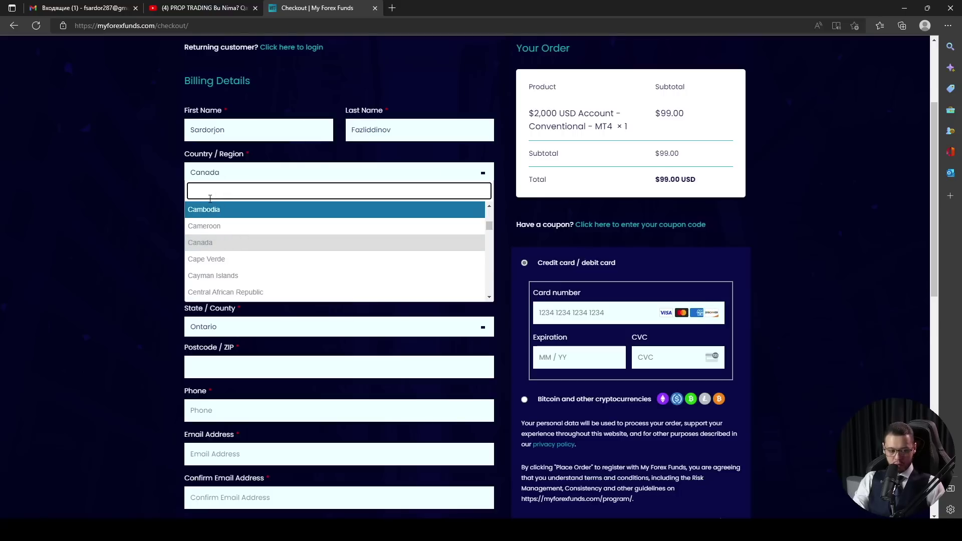
pyautogui.write('uz')
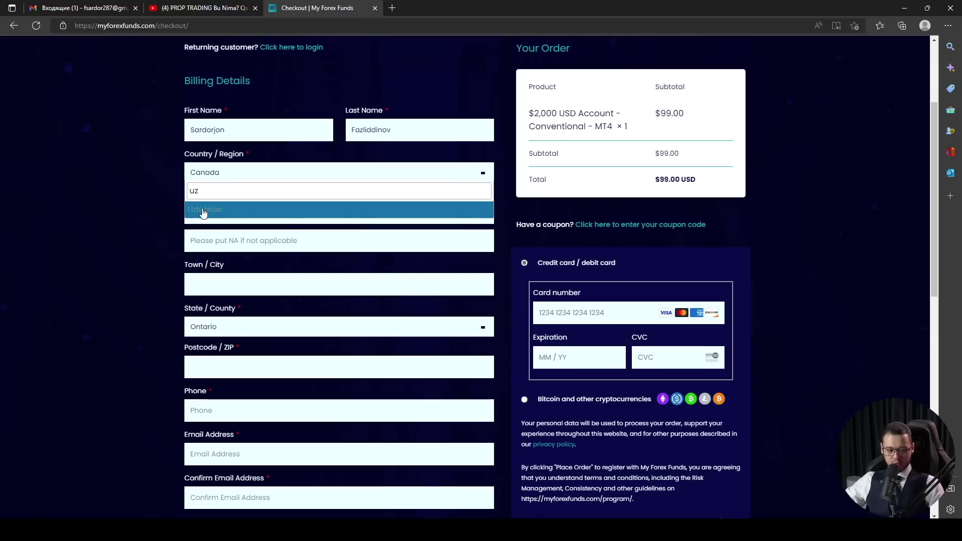
pyautogui.click(210, 213)
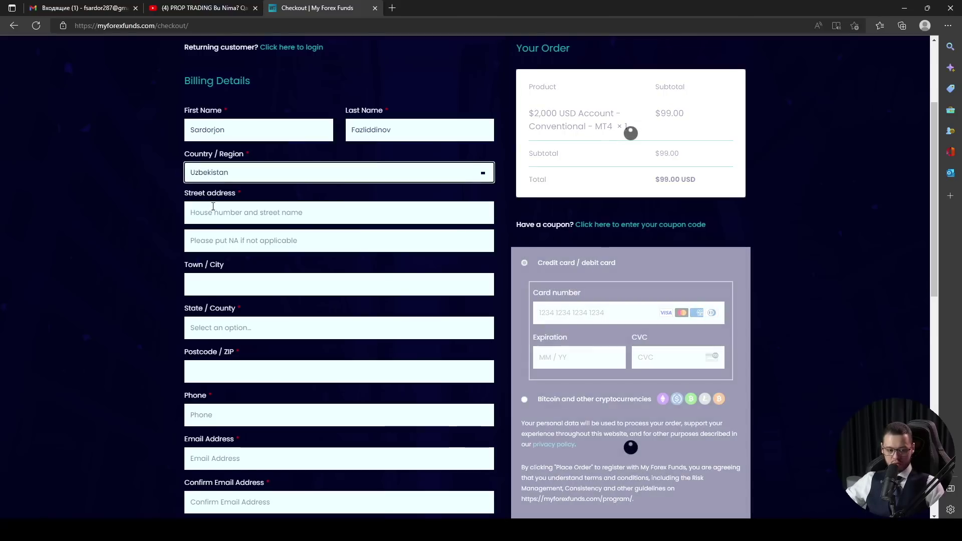
pyautogui.scroll(-1, 222, 203)
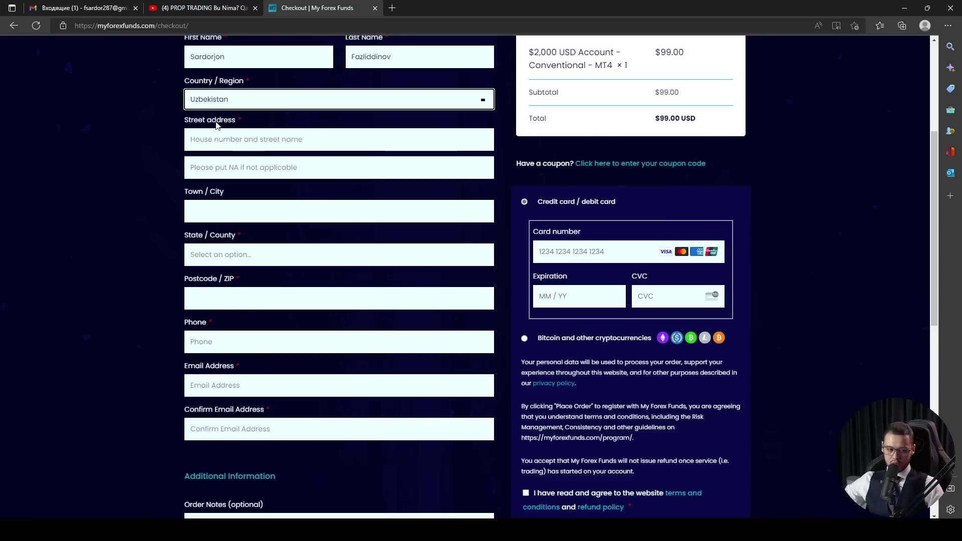
pyautogui.click(237, 121)
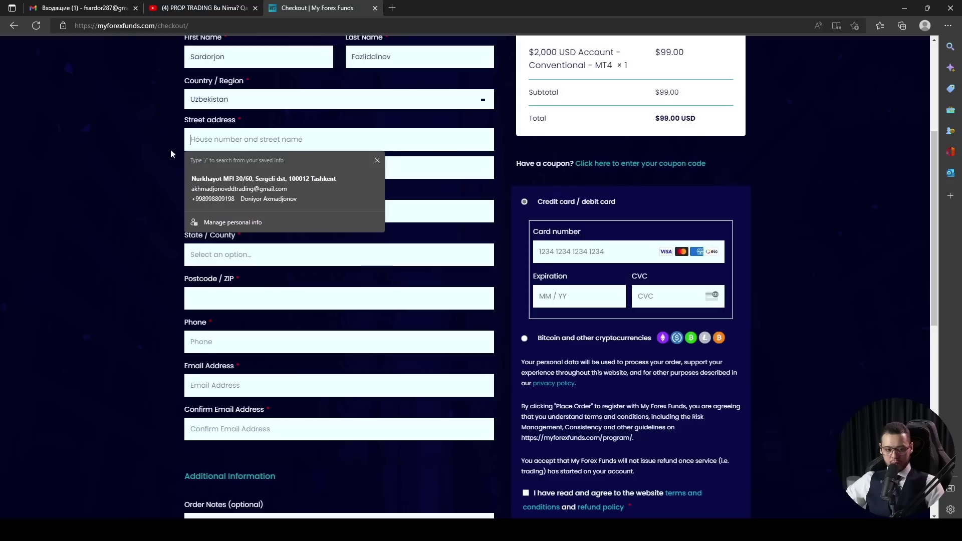
# Step: Enter the buyer's house number and street name in the Street address field
pyautogui.click(229, 144)
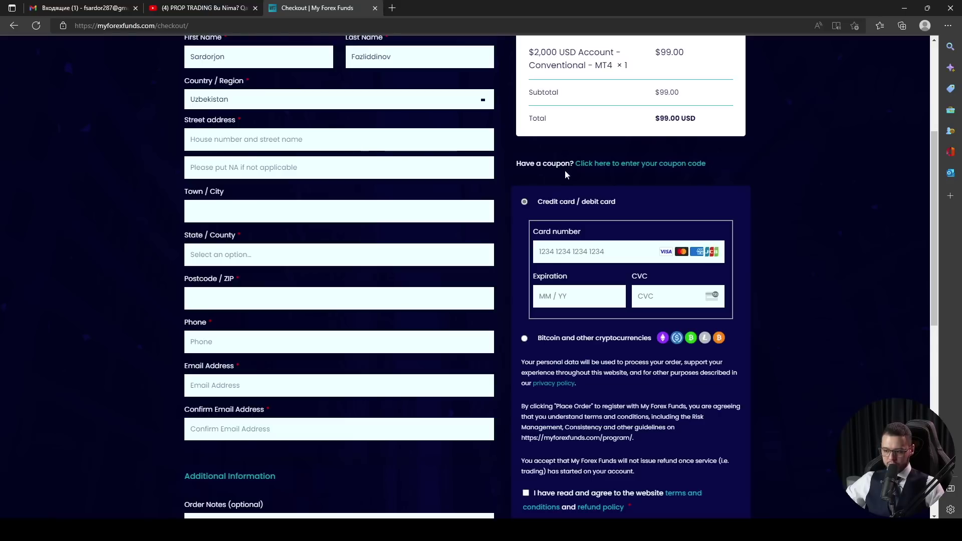
pyautogui.click(228, 139)
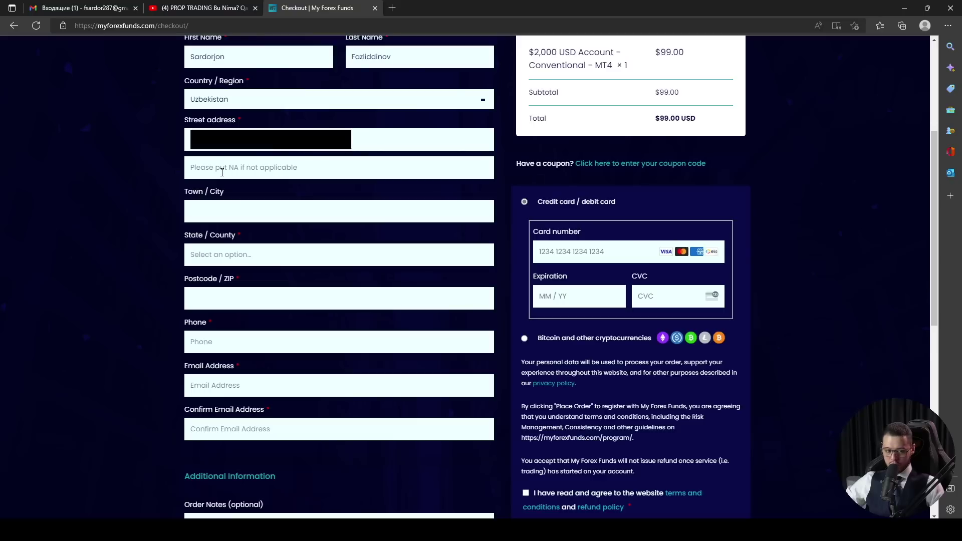
pyautogui.click(228, 168)
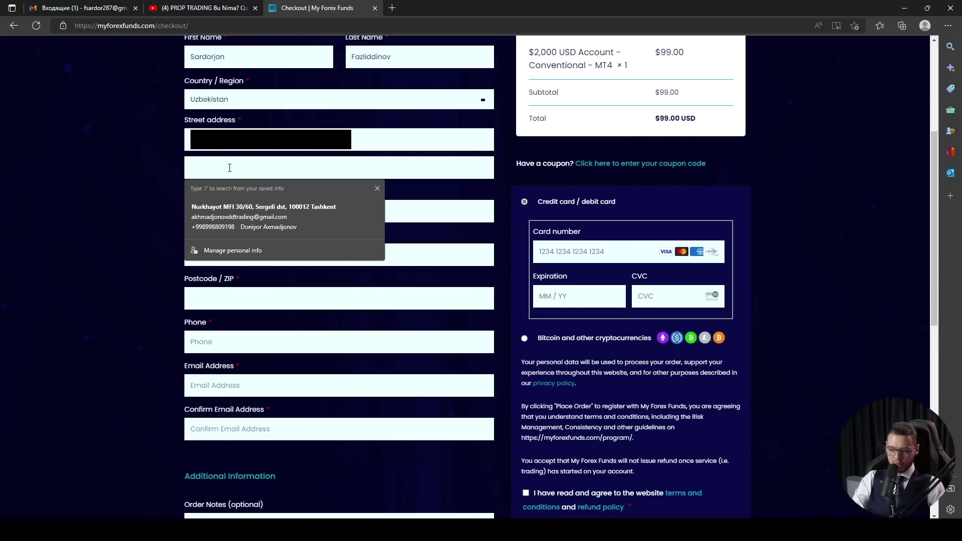
# Step: Fill the second address line with 'Mirzo Ulugbek dst'
pyautogui.write('Mirzo')
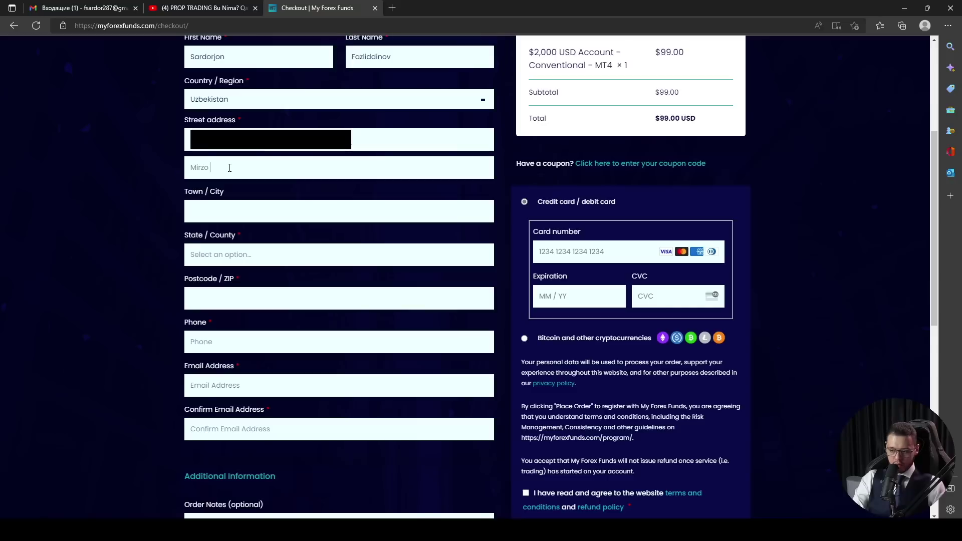
pyautogui.write(' Ulug')
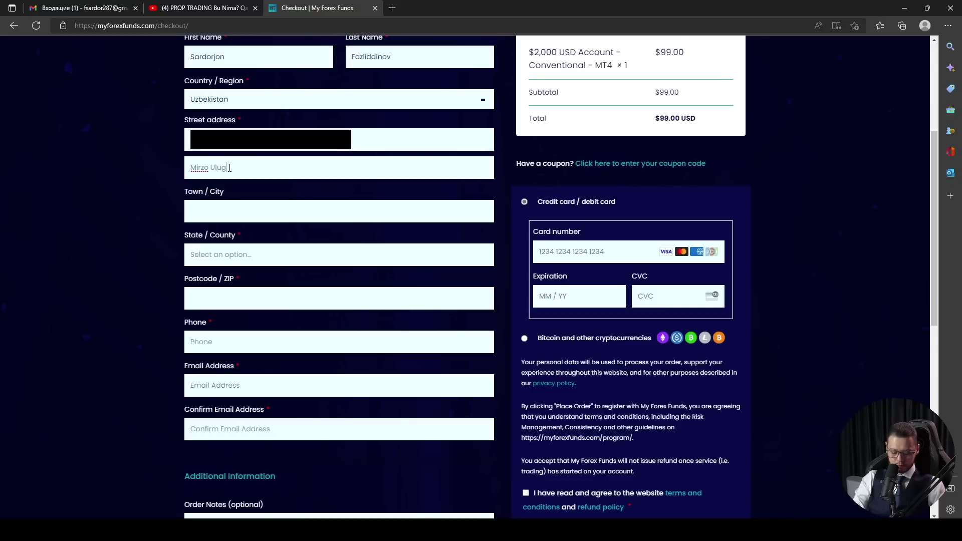
pyautogui.write('bek')
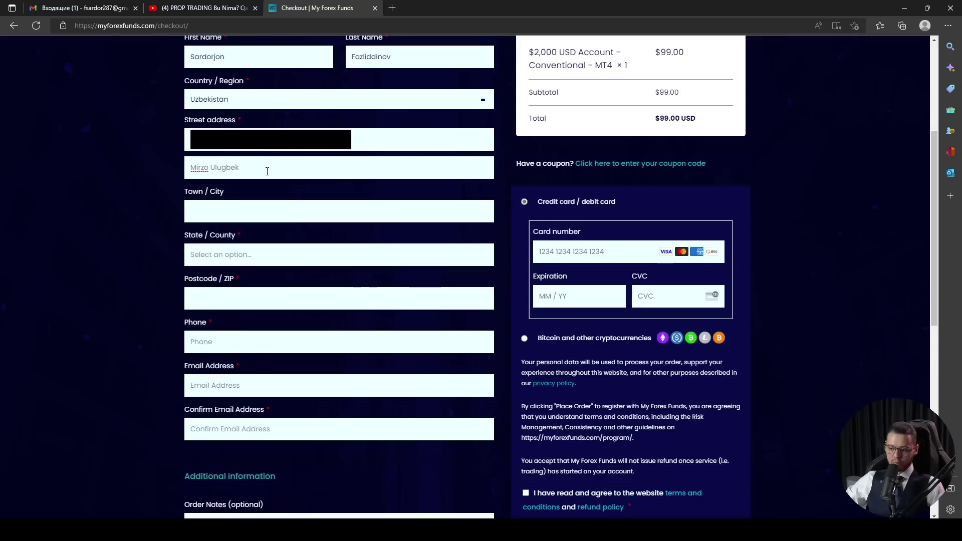
pyautogui.write('dst')
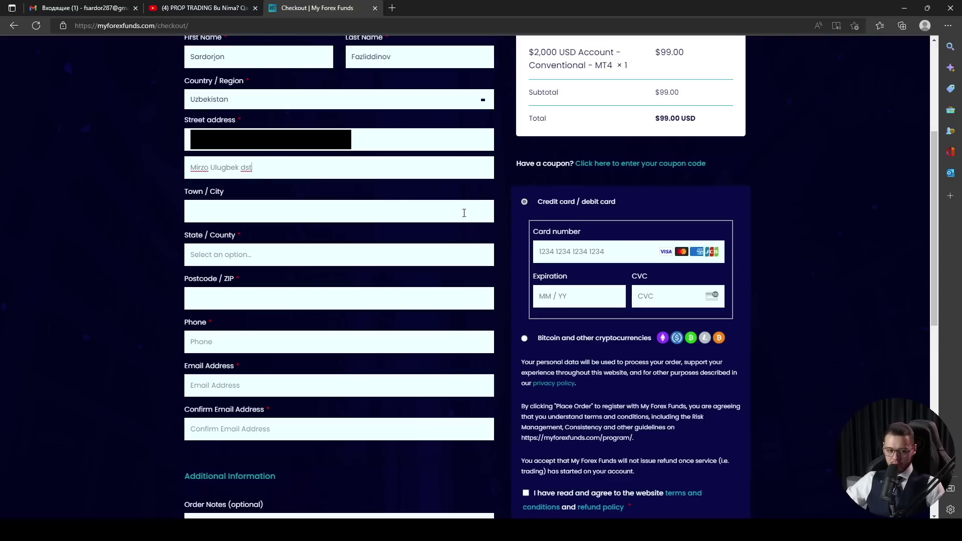
pyautogui.moveTo(223, 196); pyautogui.dragTo(184, 194)
pyautogui.click(221, 209)
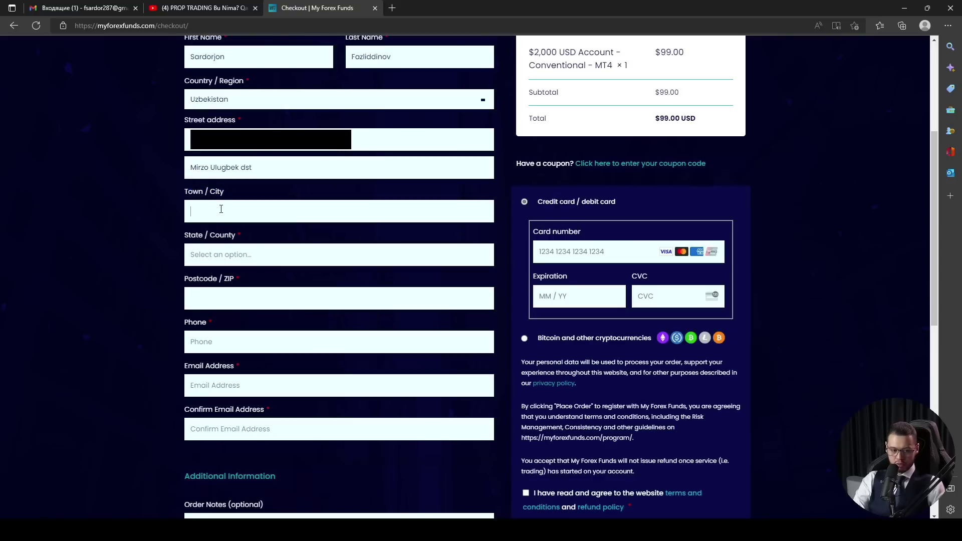
# Step: Enter Tashkent as both Town / City and State / County, fixing the 'Tashlent' typo
pyautogui.write('Tas')
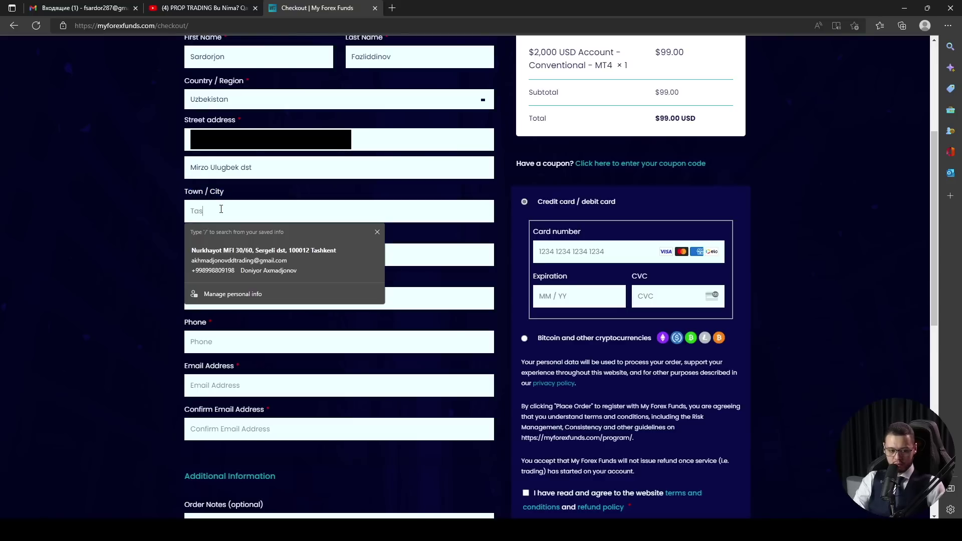
pyautogui.write('hke')
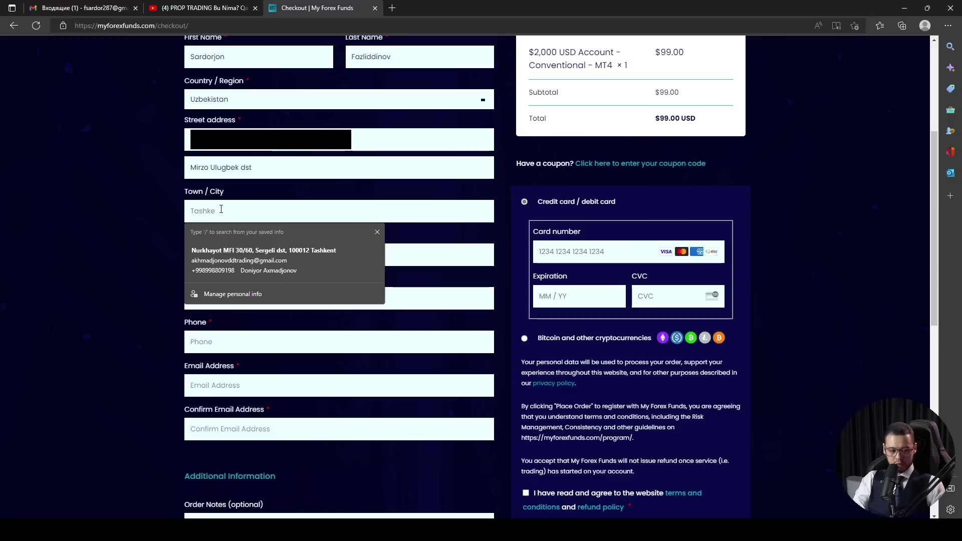
pyautogui.write('nt')
pyautogui.click(119, 234)
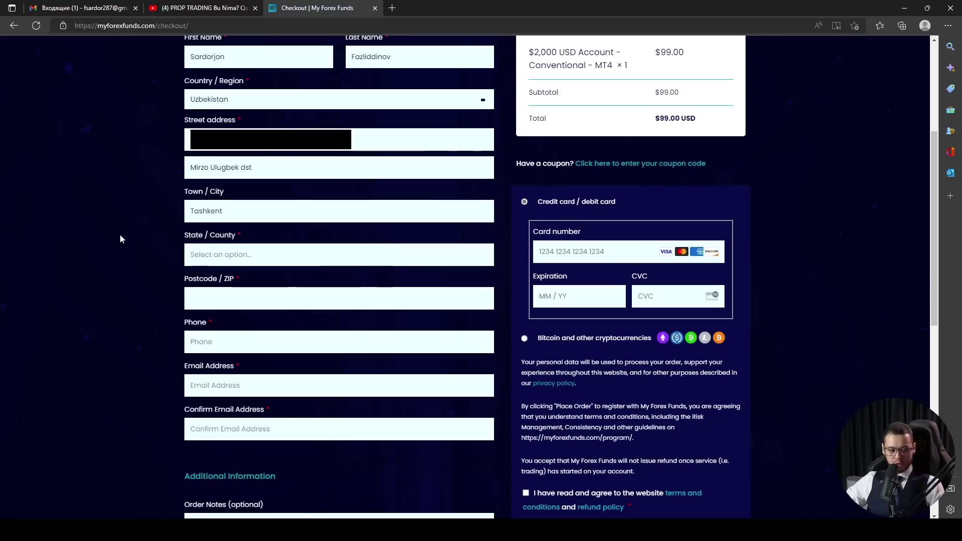
pyautogui.click(245, 255)
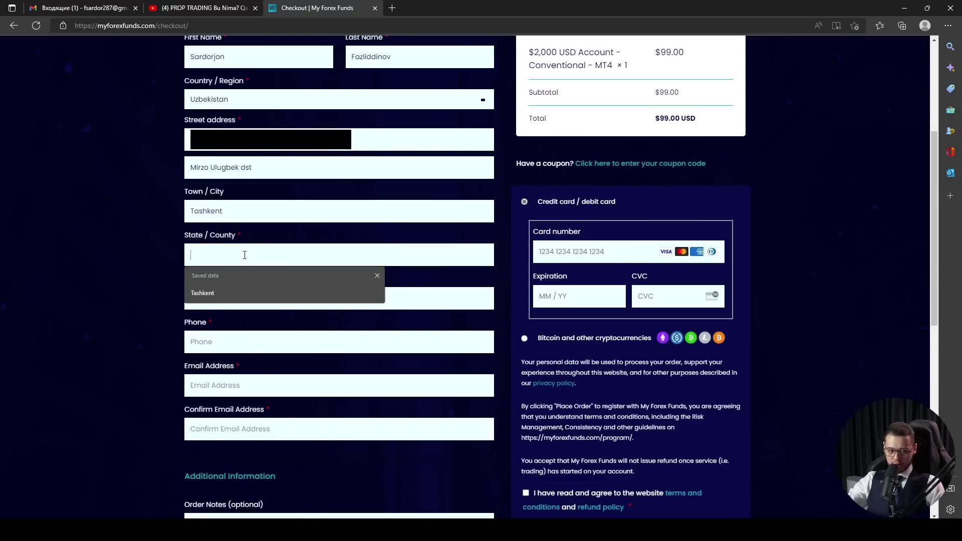
pyautogui.write('Tashlent')
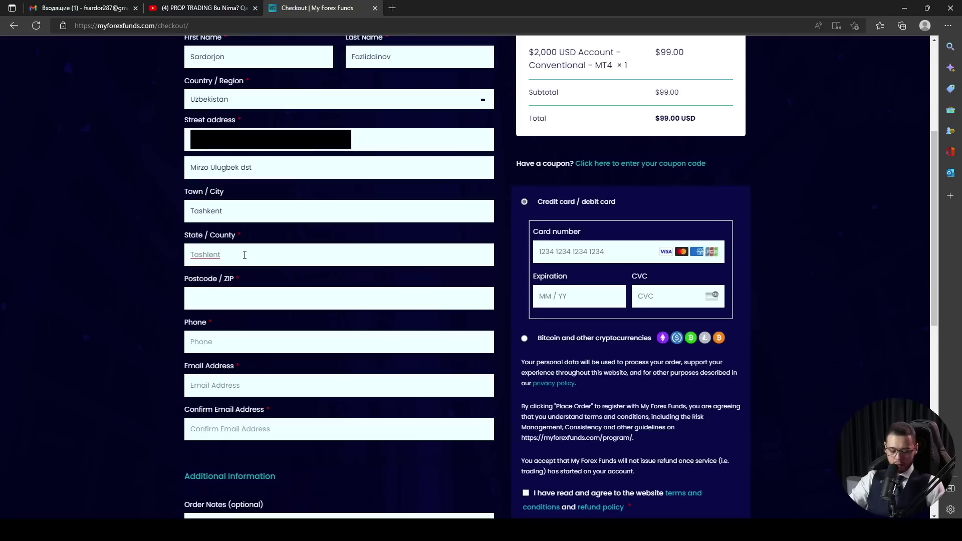
pyautogui.press('BackSpace')
pyautogui.write('k')
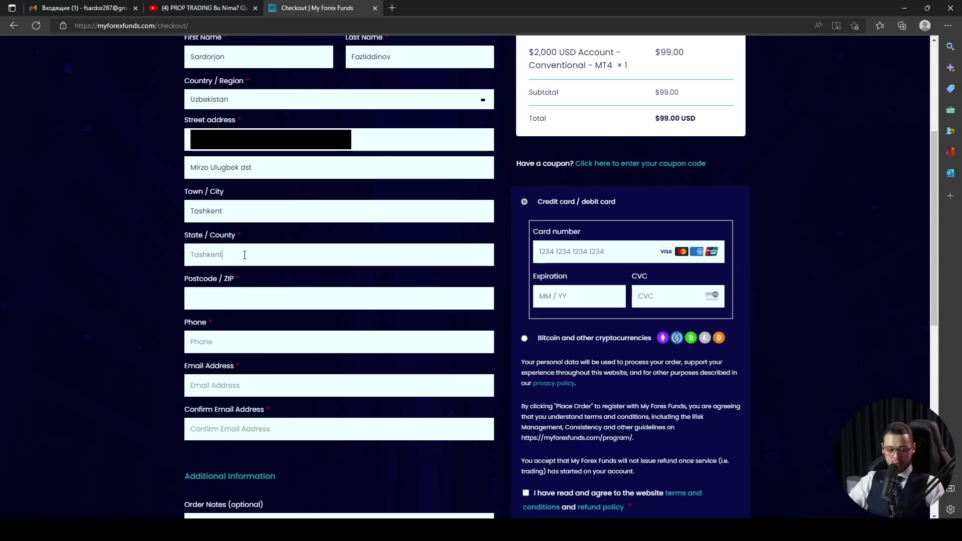
pyautogui.click(245, 255)
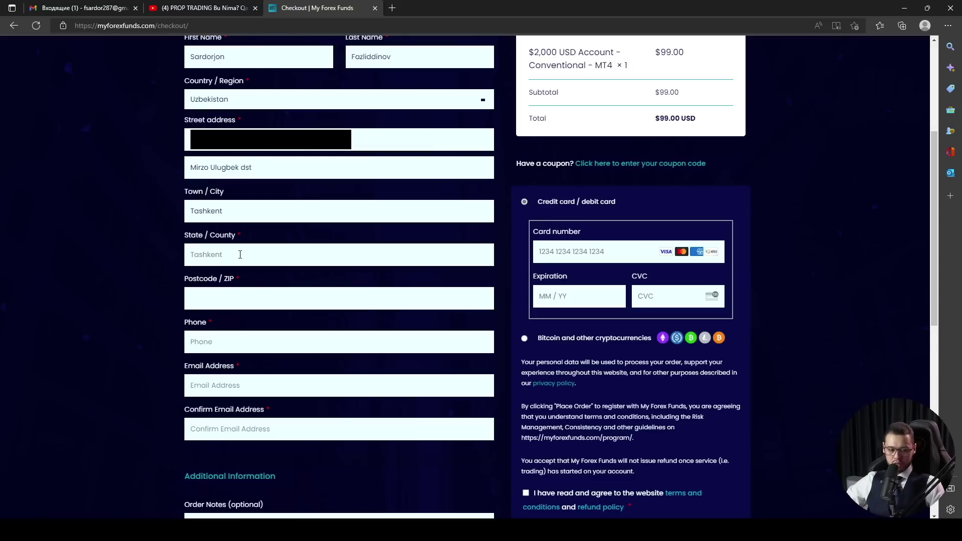
# Step: Recheck the 'Ulugbek' wording in the second address line, clearing a stray selection
pyautogui.tripleClick(238, 281)
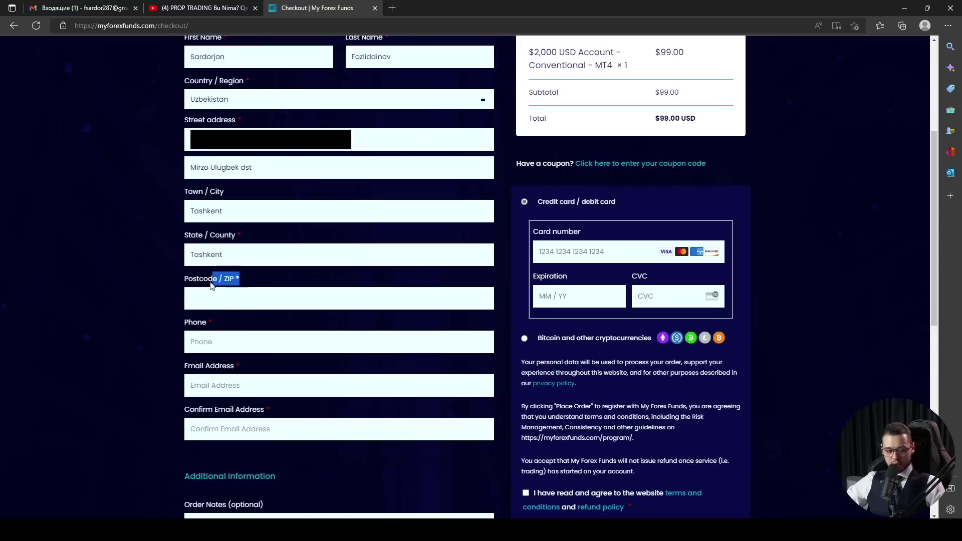
pyautogui.click(235, 282)
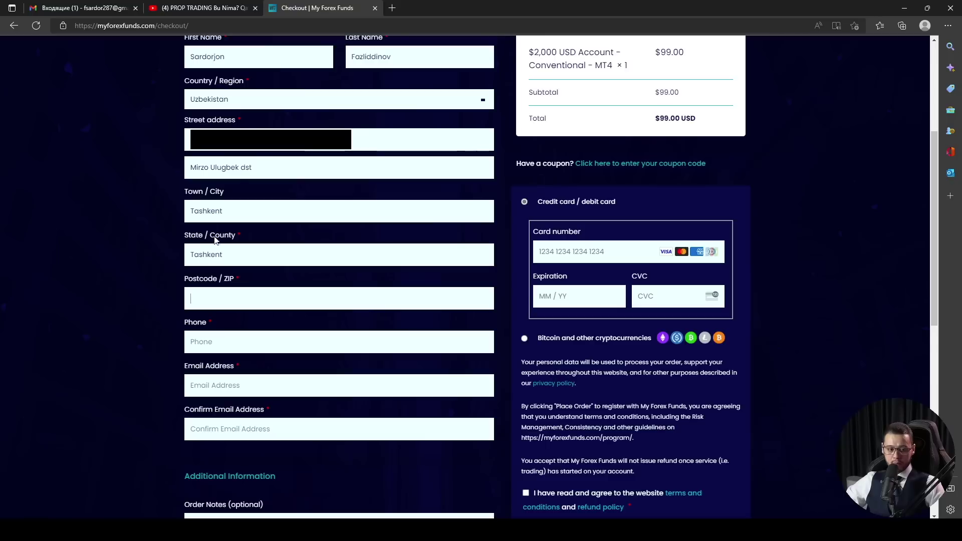
pyautogui.click(238, 168)
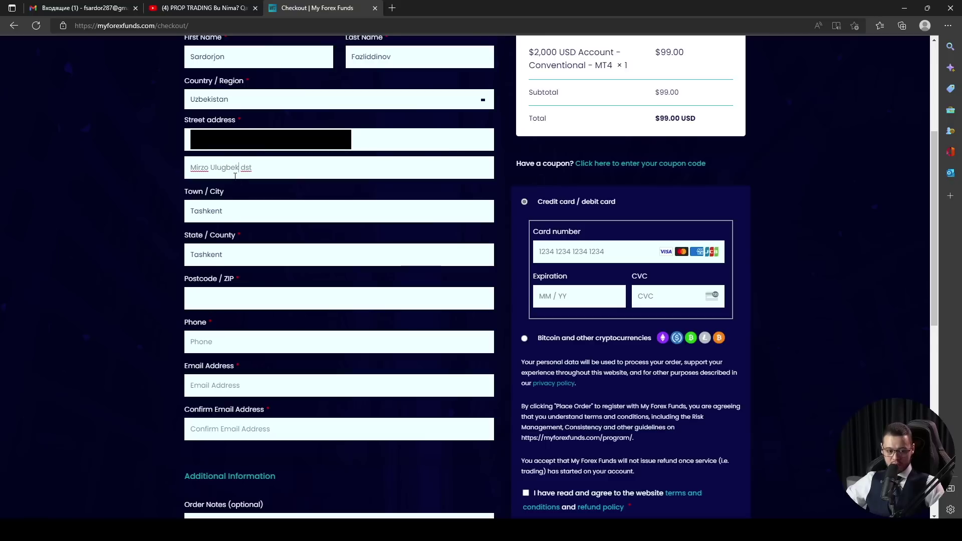
pyautogui.doubleClick(239, 167)
pyautogui.click(238, 167)
pyautogui.click(392, 8)
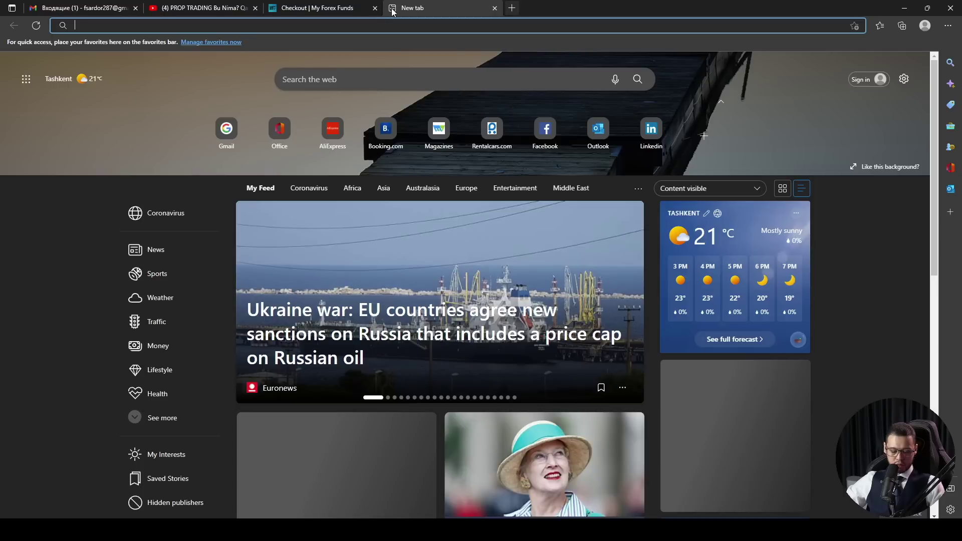
# Step: Search Bing for 'мирзо улугбек почта индекси' and open the Yellow Pages Uzbekistan postcode page
pyautogui.write('мирзо у')
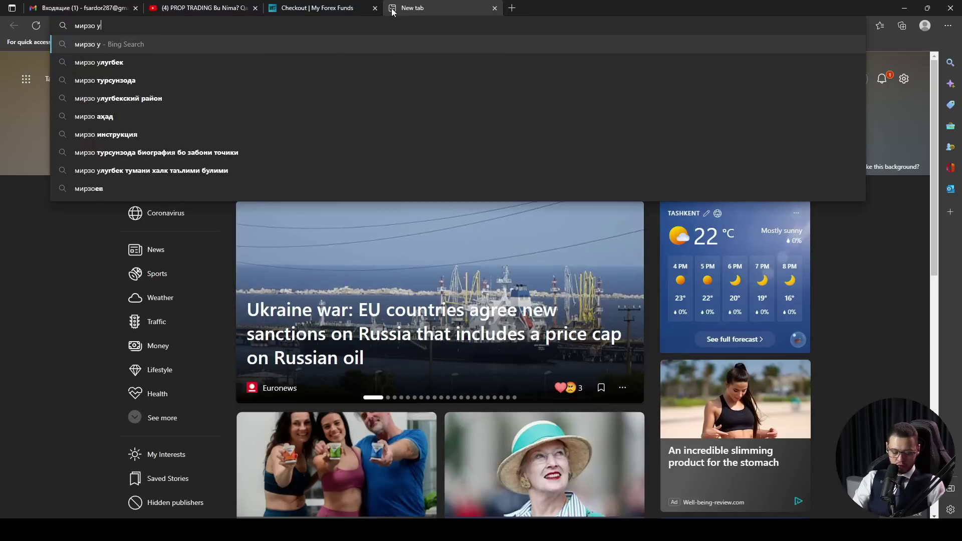
pyautogui.write('лугбек поч')
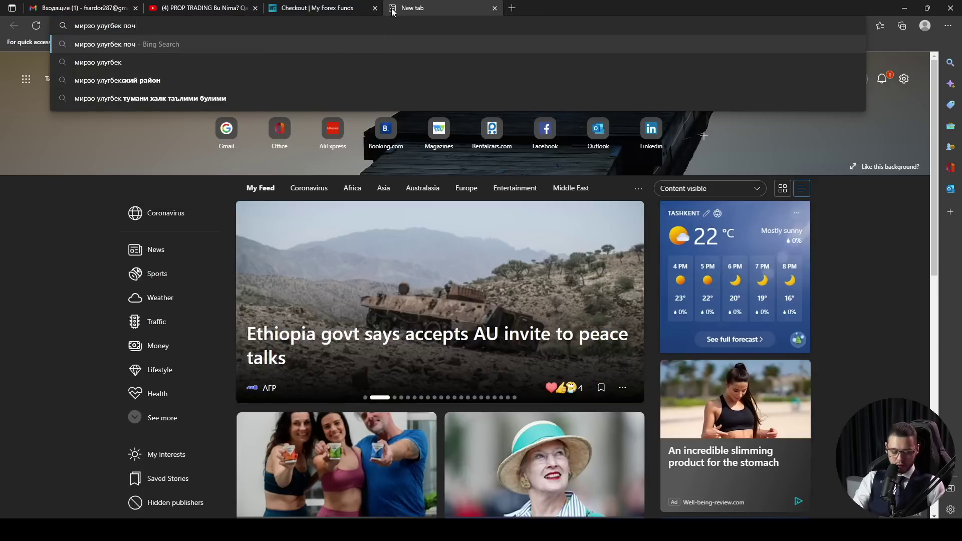
pyautogui.write('та индекси')
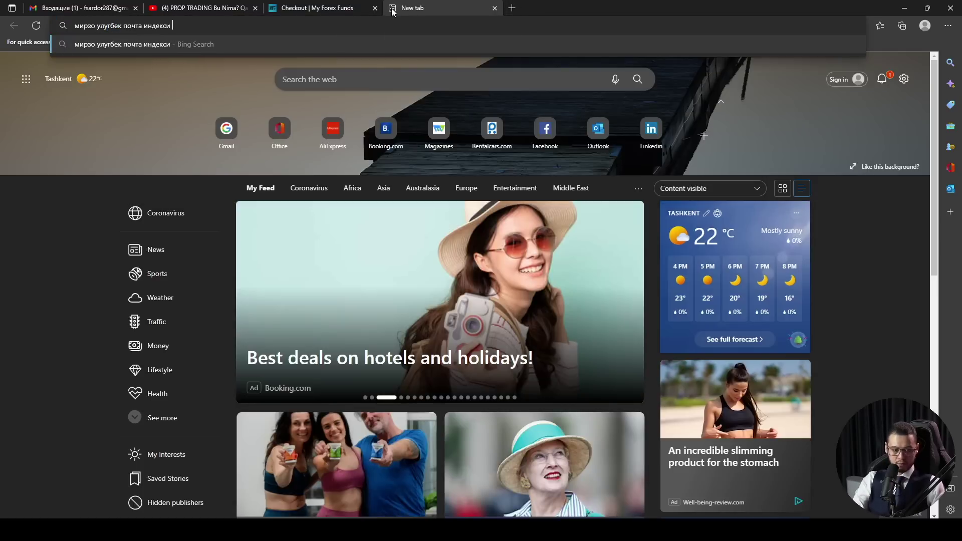
pyautogui.press('Return')
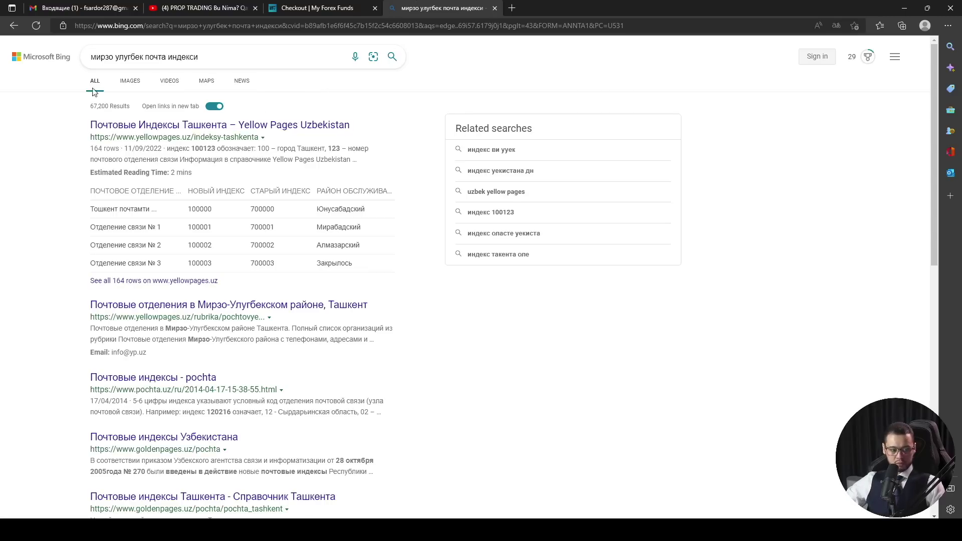
pyautogui.click(152, 125)
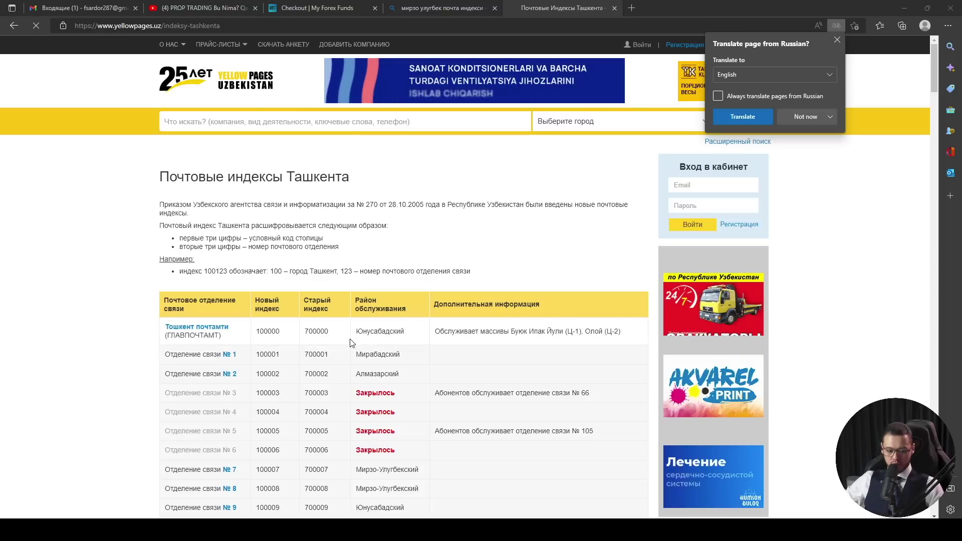
# Step: Find and copy the Мирзо-Улугбекский row with new postcode 100007, then return to checkout
pyautogui.scroll(-4, 441, 205)
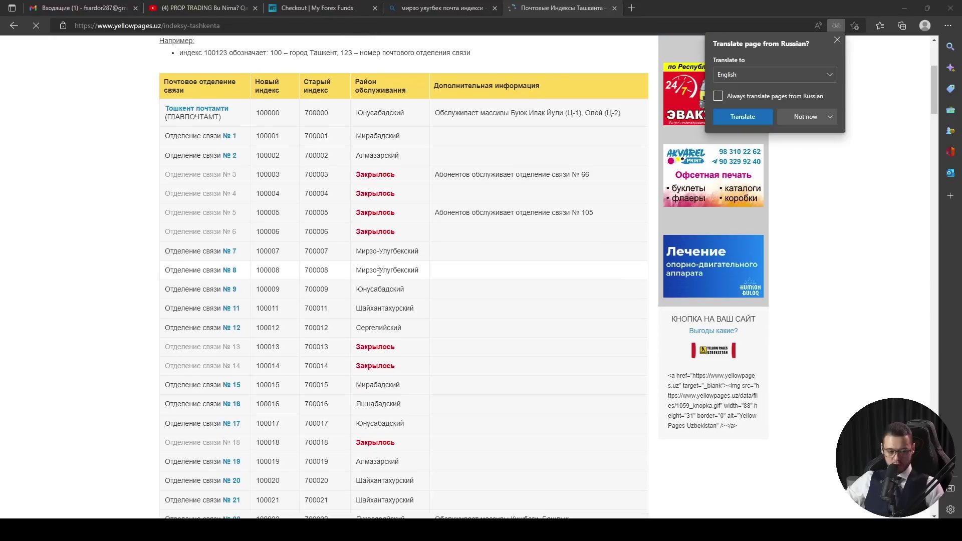
pyautogui.moveTo(423, 254); pyautogui.dragTo(355, 252)
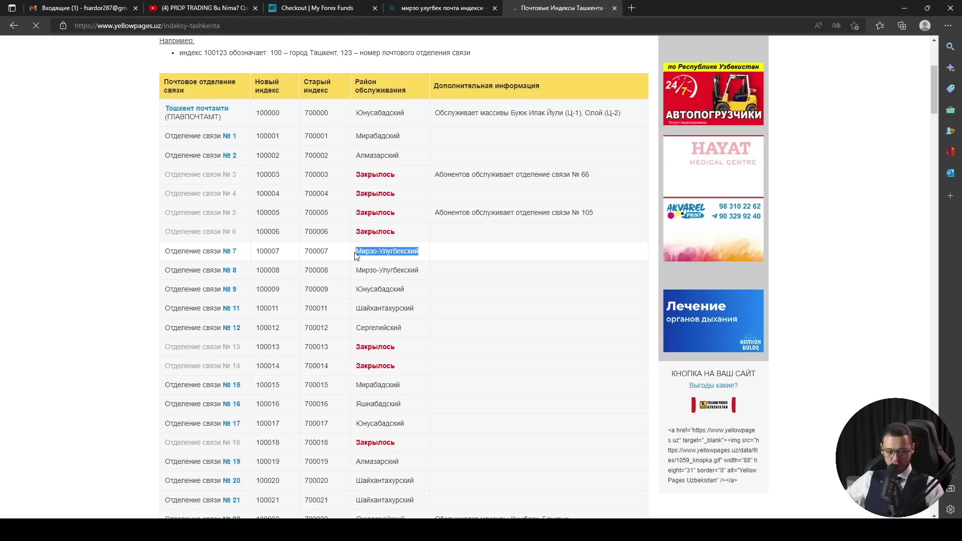
pyautogui.rightClick(359, 230)
pyautogui.click(381, 238)
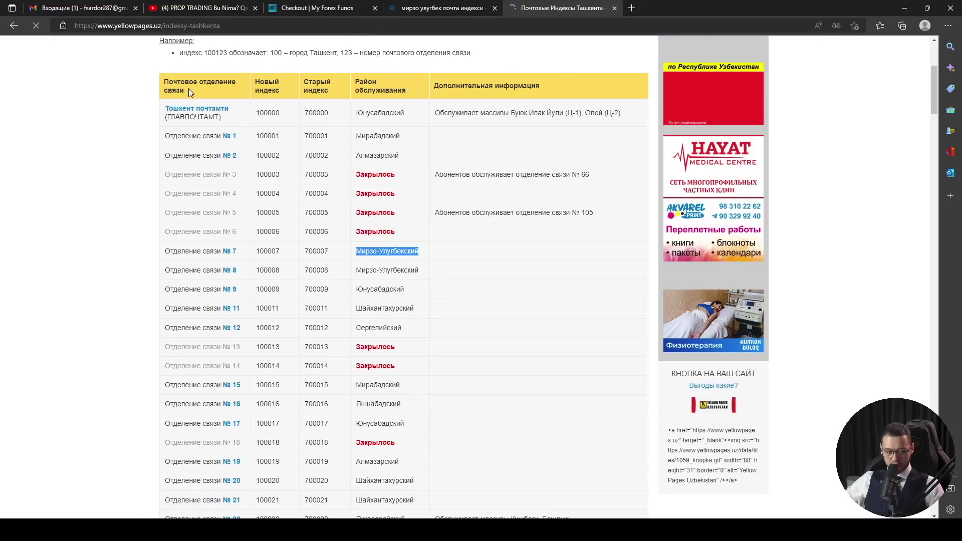
pyautogui.moveTo(330, 93); pyautogui.dragTo(254, 81)
pyautogui.click(304, 86)
pyautogui.moveTo(423, 254); pyautogui.dragTo(256, 252)
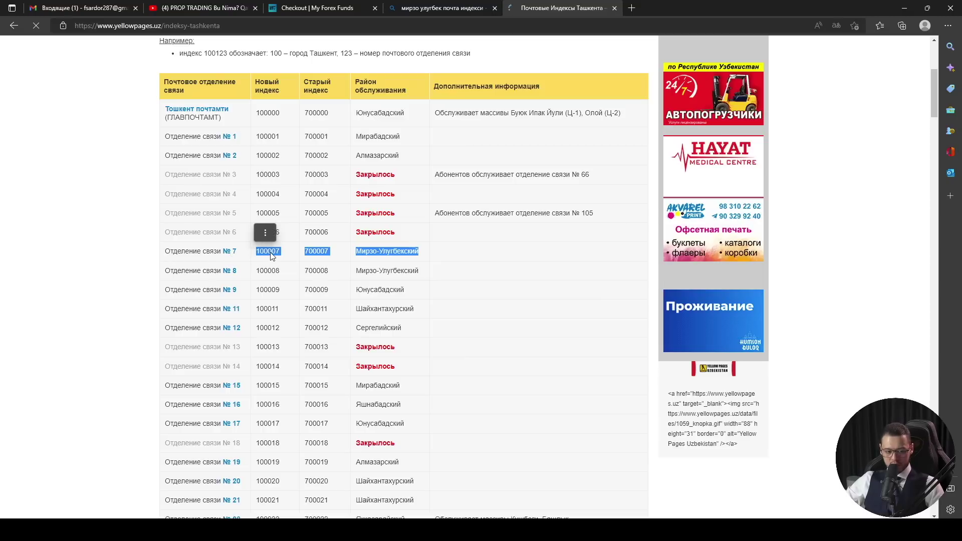
pyautogui.click(313, 8)
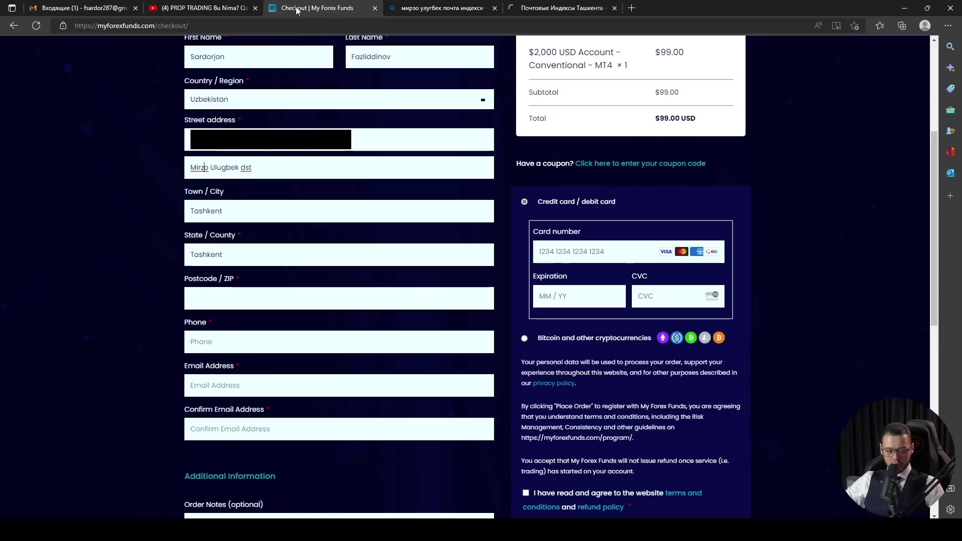
# Step: Enter postcode 100007 and fill in the buyer's phone number
pyautogui.click(203, 297)
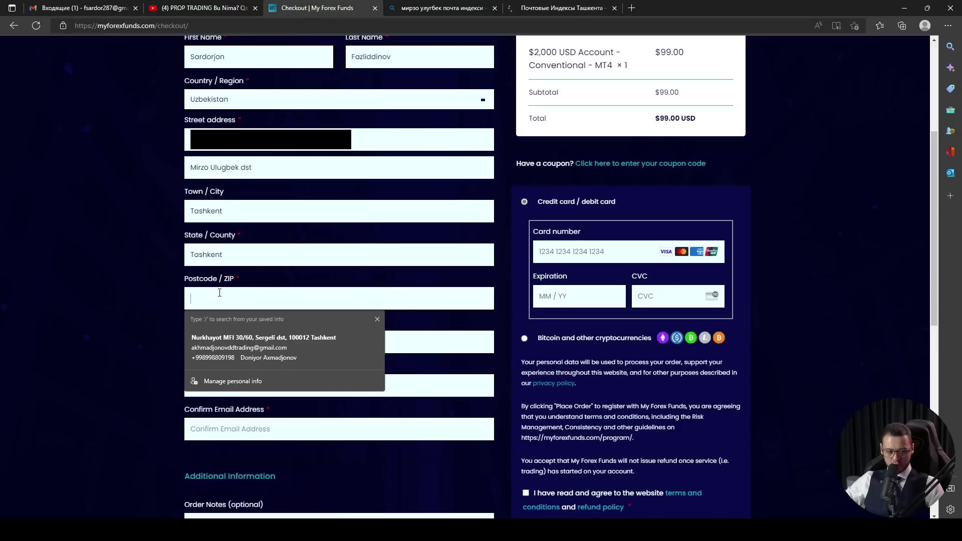
pyautogui.write('100007')
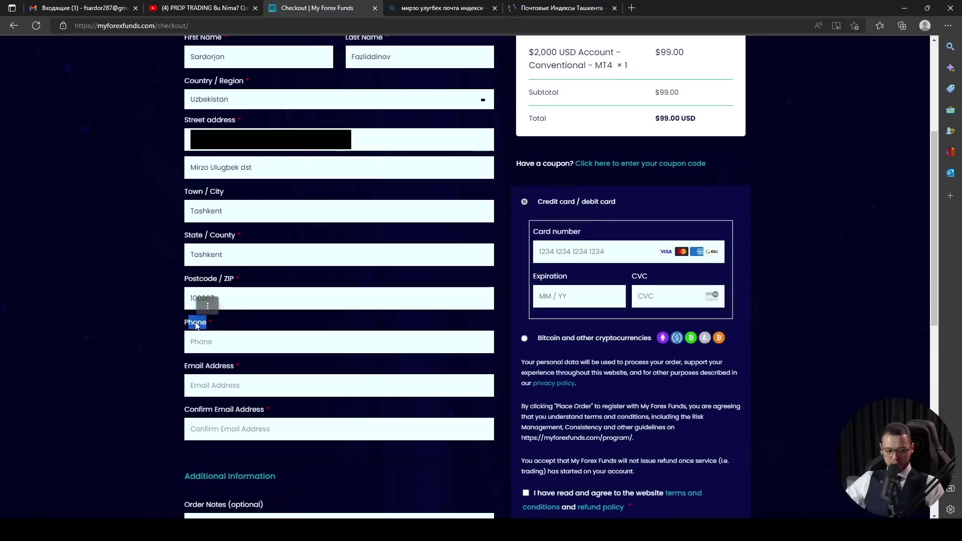
pyautogui.click(192, 342)
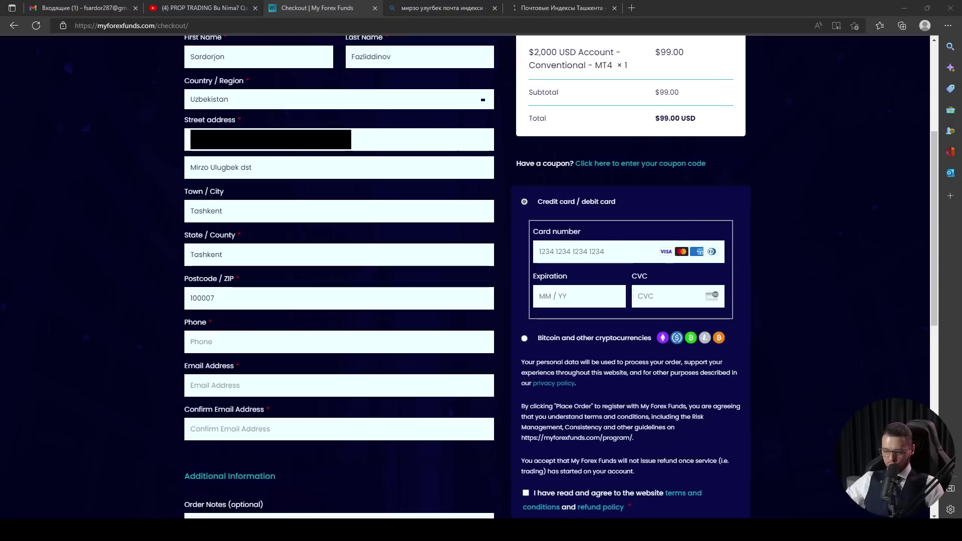
pyautogui.click(257, 342)
pyautogui.press('Escape')
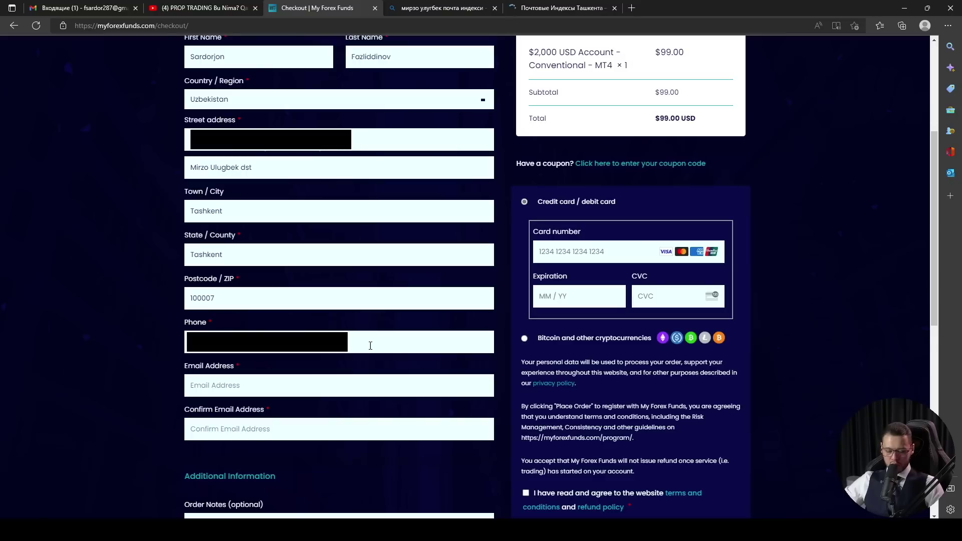
# Step: Fill both email fields with the saved e-mail address from Edge autofill
pyautogui.click(202, 372)
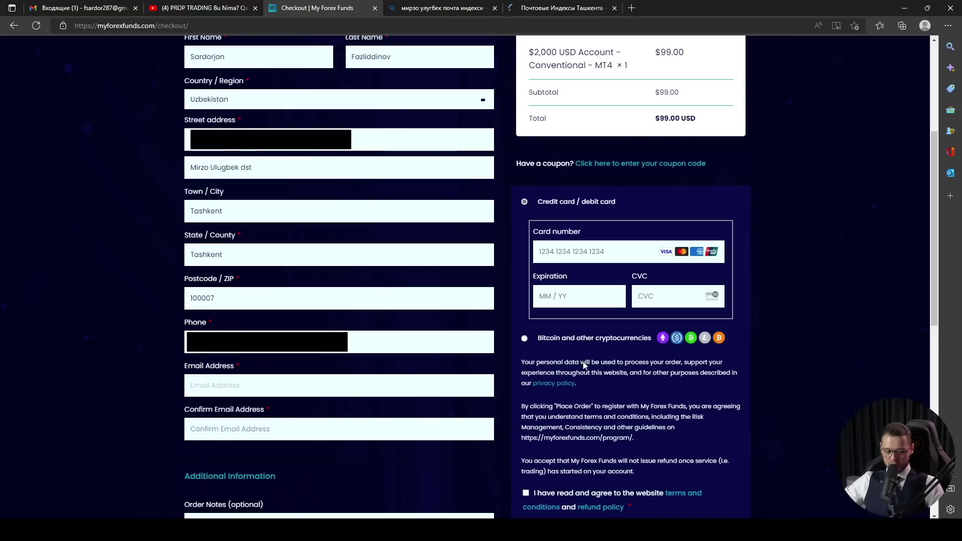
pyautogui.hotkey('alt', 'Tab')
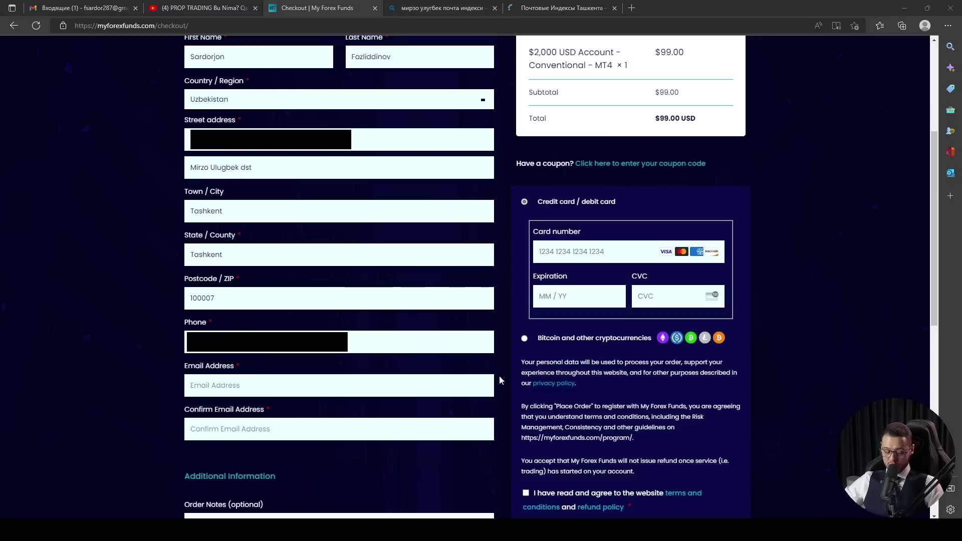
pyautogui.click(209, 387)
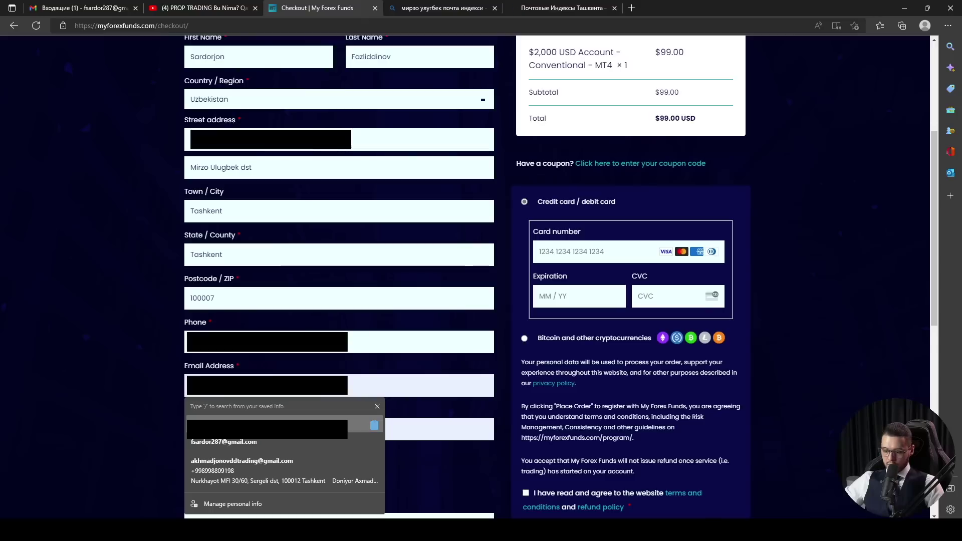
pyautogui.click(244, 430)
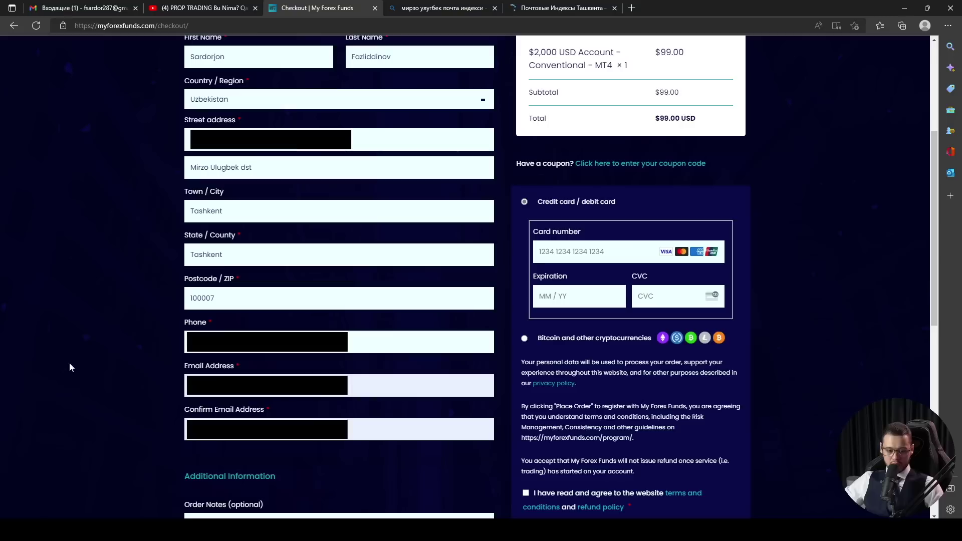
pyautogui.scroll(3, 150, 270)
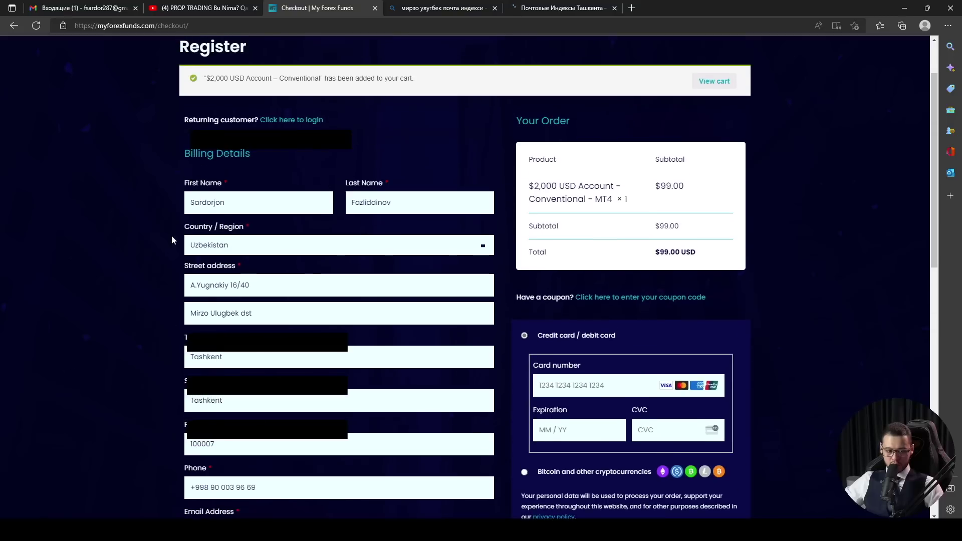
pyautogui.scroll(-3, 109, 345)
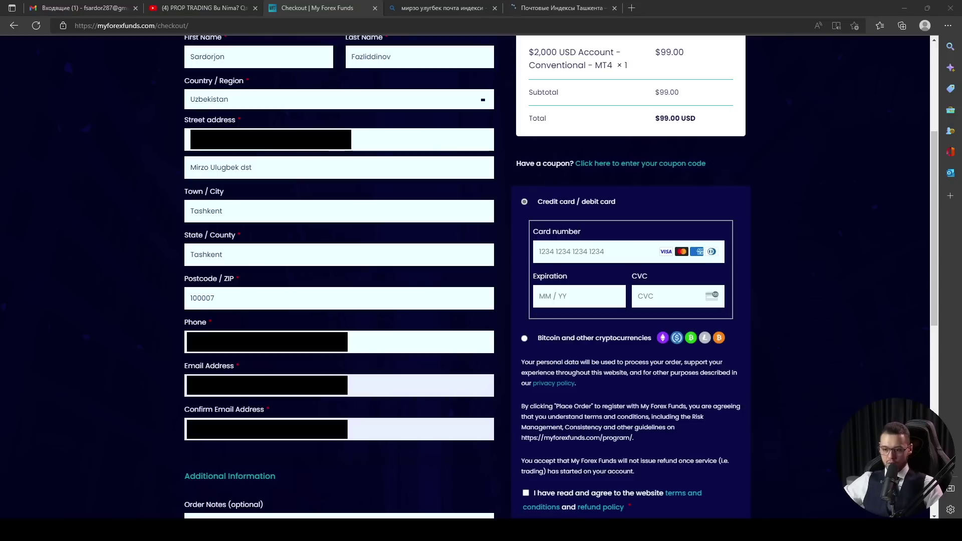
pyautogui.scroll(3, 641, 226)
pyautogui.moveTo(717, 271); pyautogui.dragTo(523, 145)
pyautogui.click(580, 191)
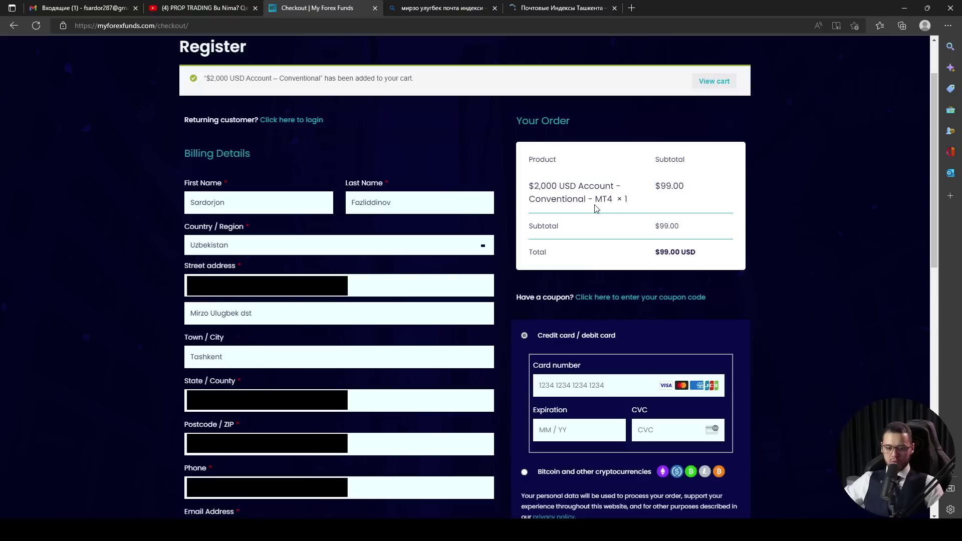
pyautogui.moveTo(621, 198); pyautogui.dragTo(655, 192)
pyautogui.click(655, 193)
pyautogui.scroll(-3, 636, 213)
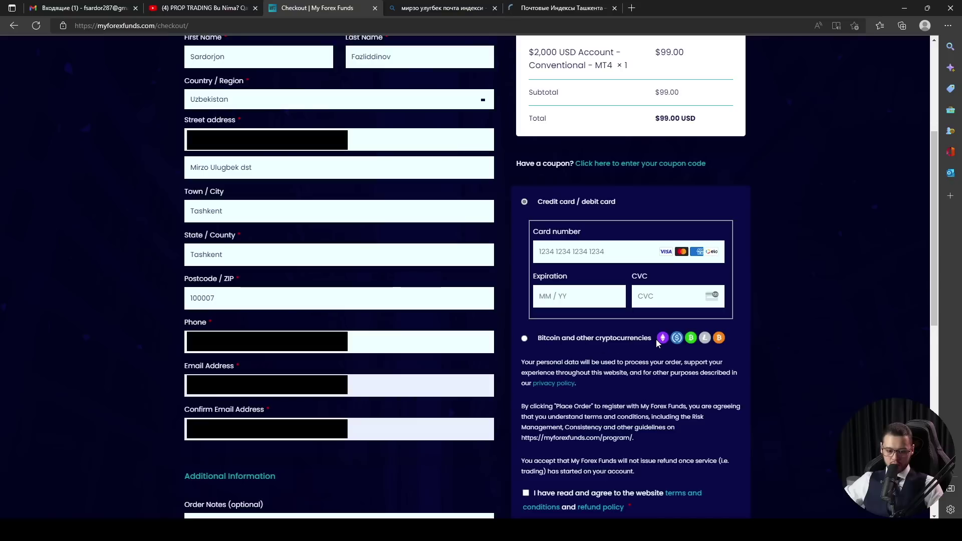
# Step: Paste the card number into the Card number field
pyautogui.click(570, 254)
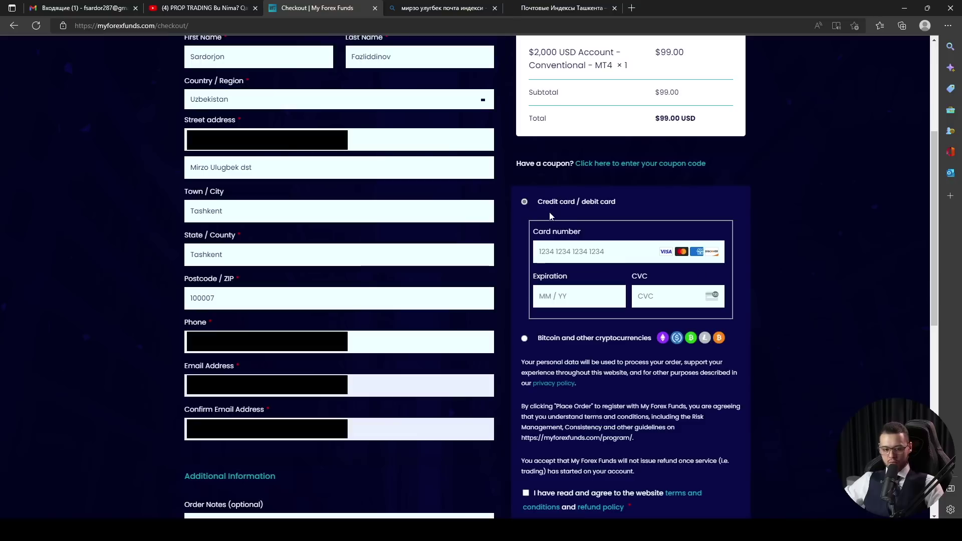
pyautogui.moveTo(615, 206); pyautogui.dragTo(578, 206)
pyautogui.click(583, 204)
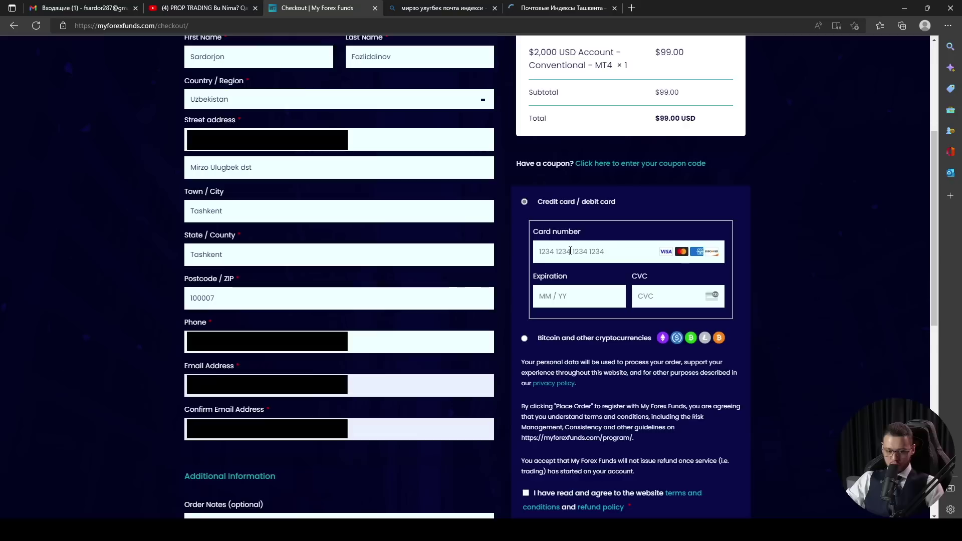
pyautogui.hotkey('ctrl', 'v')
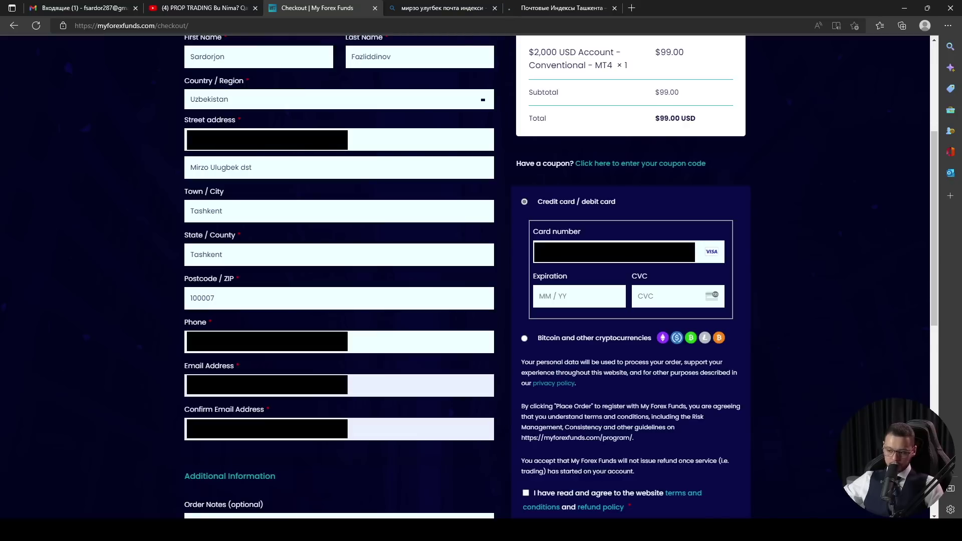
# Step: Enter expiration 08 / 25 and the card's security code
pyautogui.click(568, 301)
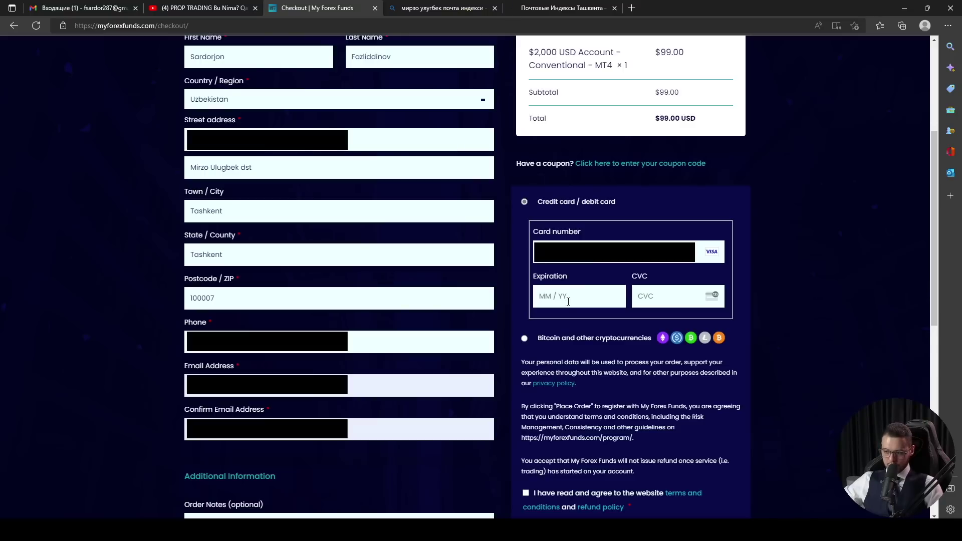
pyautogui.write('08 / 25')
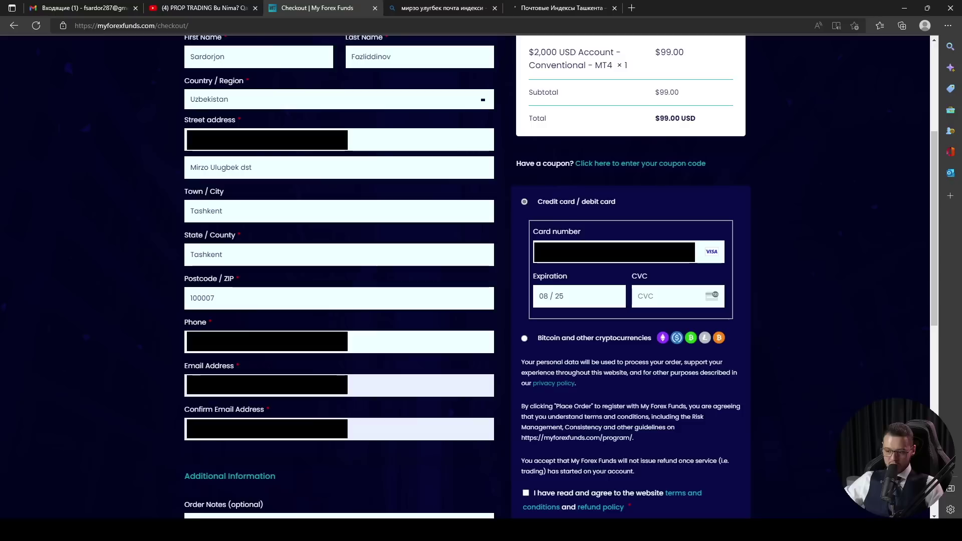
pyautogui.click(686, 302)
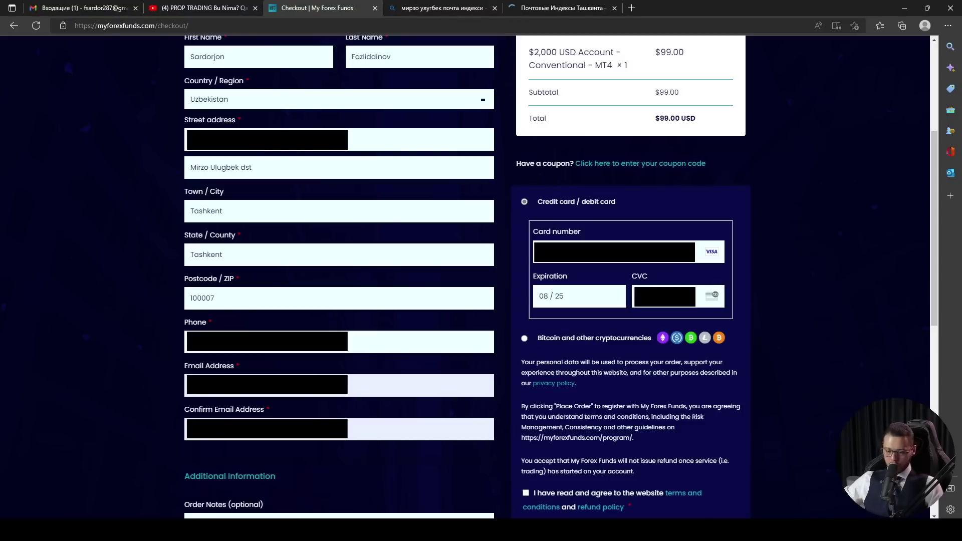
pyautogui.click(784, 241)
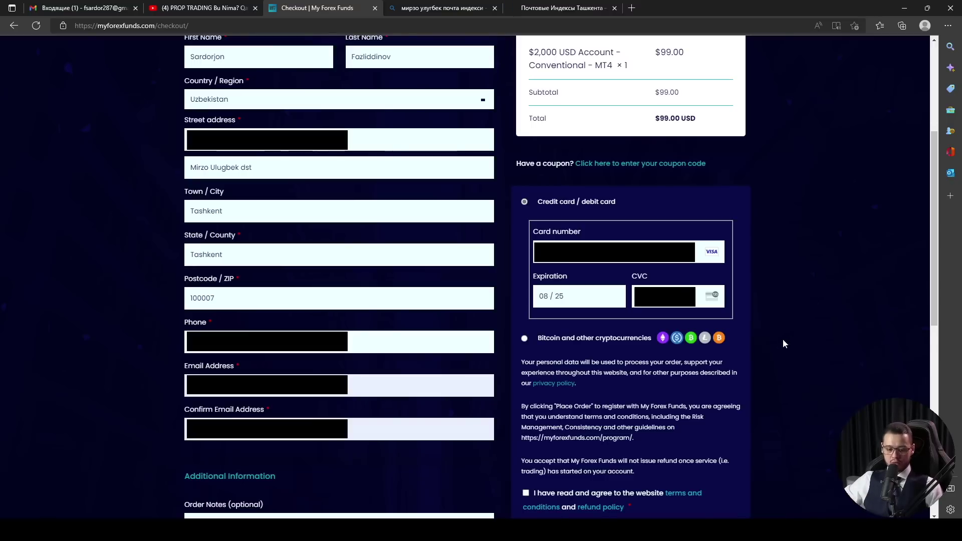
pyautogui.scroll(-4, 782, 333)
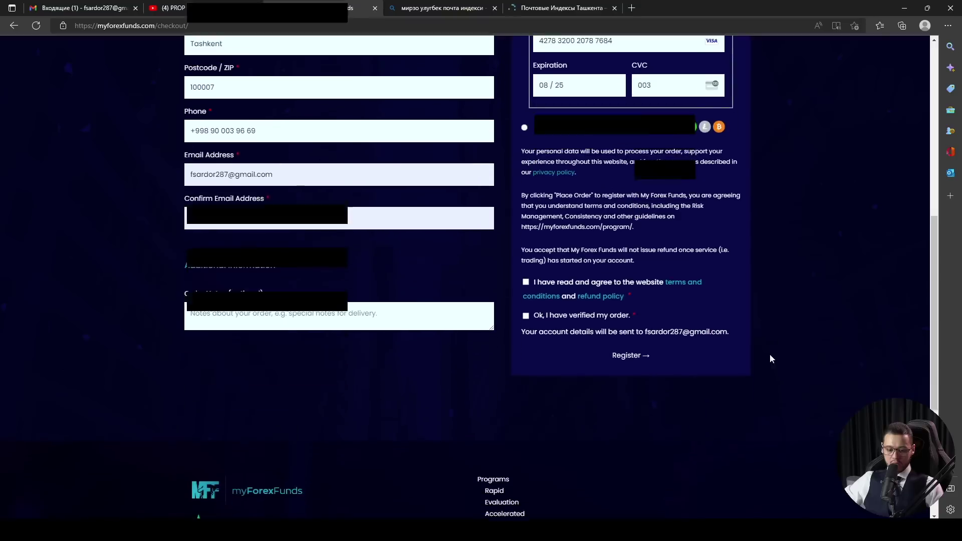
# Step: Tick the terms and order-verification boxes and submit the order with Register
pyautogui.click(526, 275)
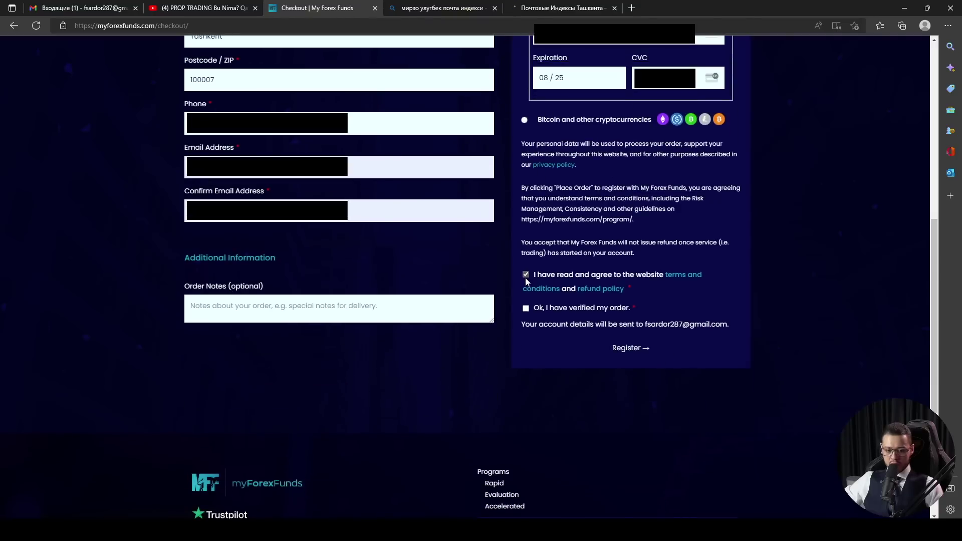
pyautogui.click(526, 308)
pyautogui.click(632, 348)
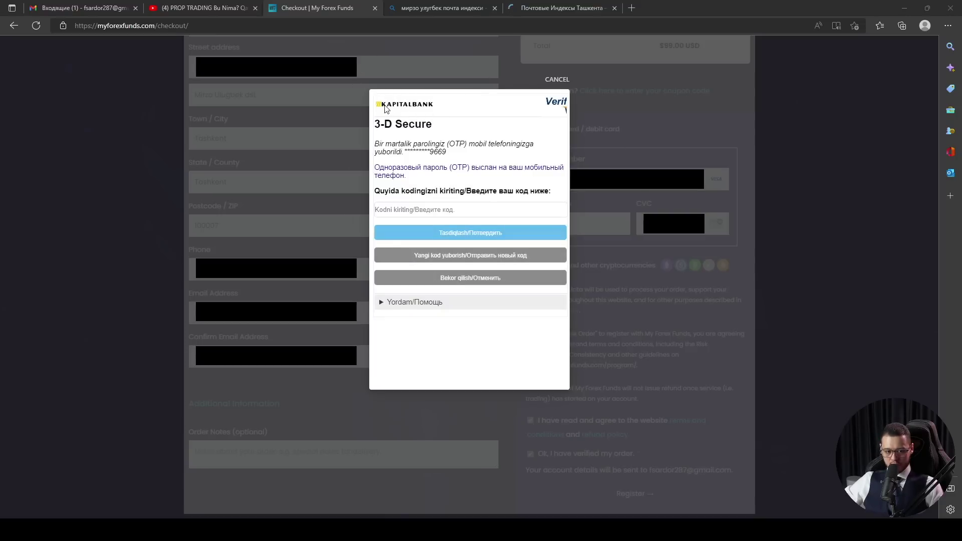
# Step: Paste the bank's one-time code into the 3-D Secure OTP field and confirm it
pyautogui.moveTo(438, 129); pyautogui.dragTo(375, 125)
pyautogui.click(455, 168)
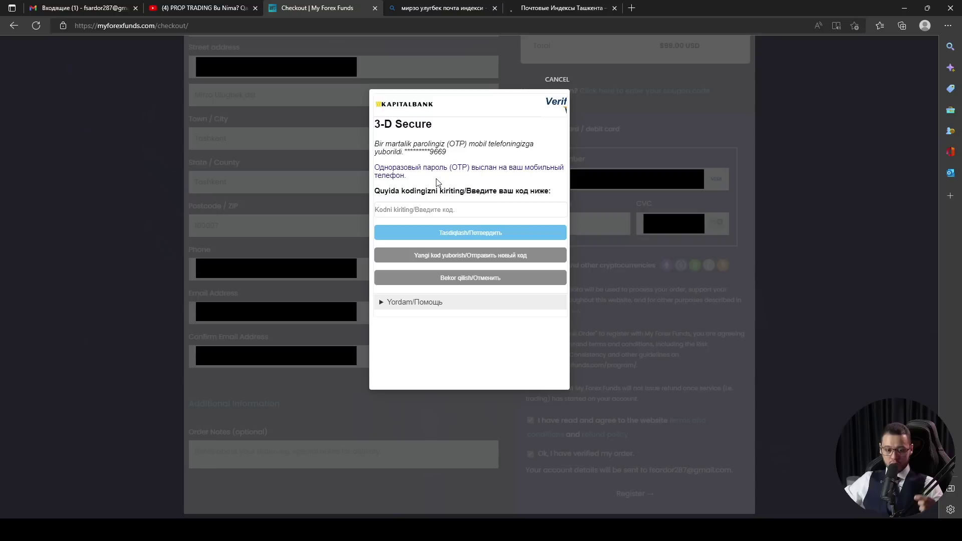
pyautogui.click(416, 211)
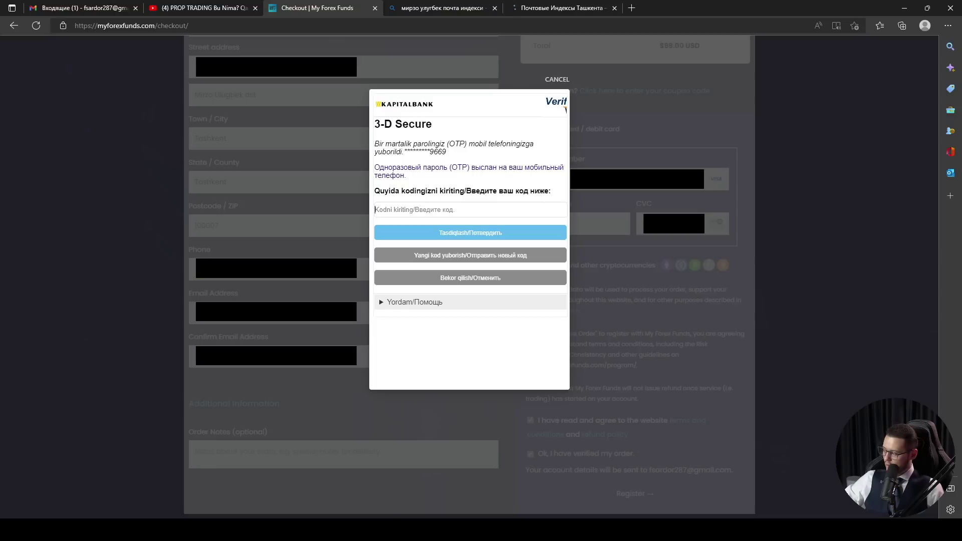
pyautogui.hotkey('ctrl', 'v')
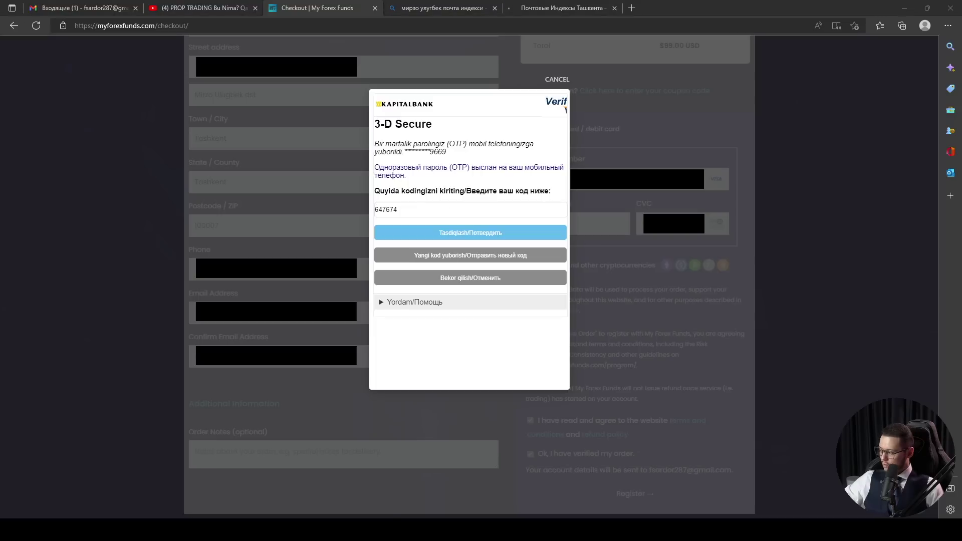
pyautogui.click(481, 235)
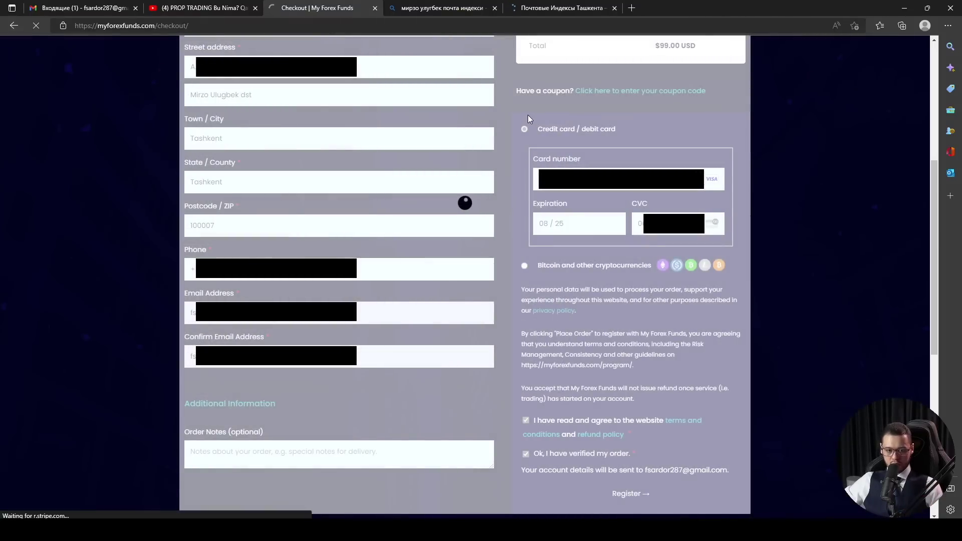
# Step: Close the Tashkent postcode and postcode search tabs, then review the $99.00 order-received page
pyautogui.click(615, 8)
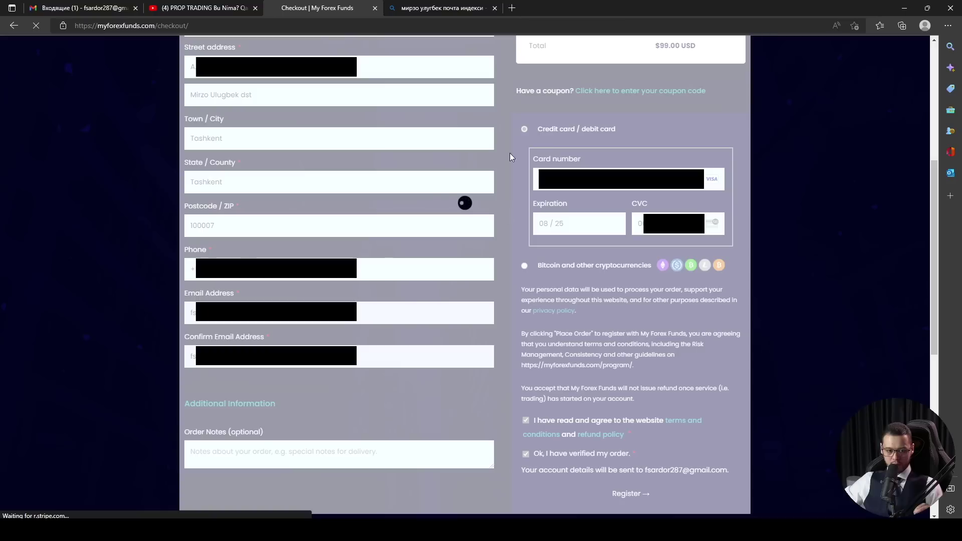
pyautogui.click(494, 8)
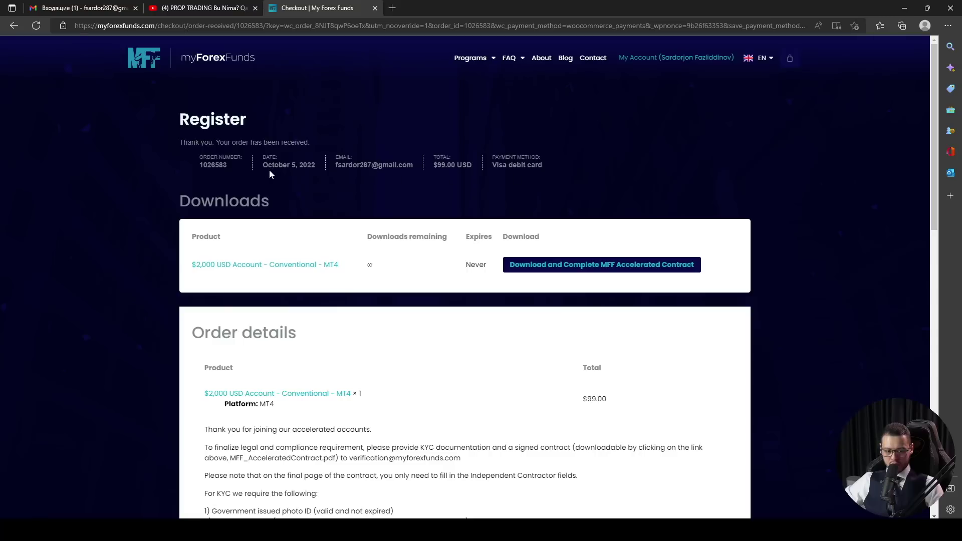
pyautogui.scroll(-4, 385, 285)
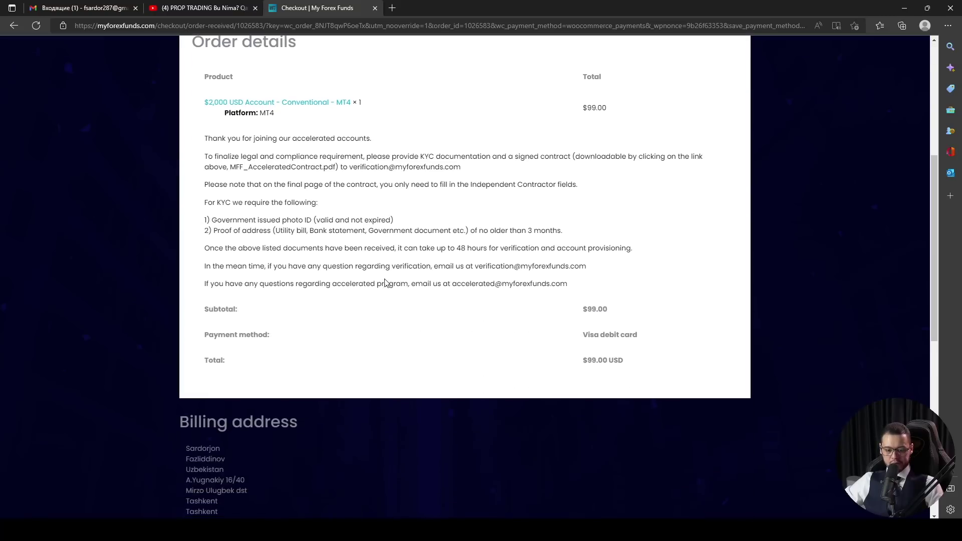
pyautogui.scroll(5, 386, 279)
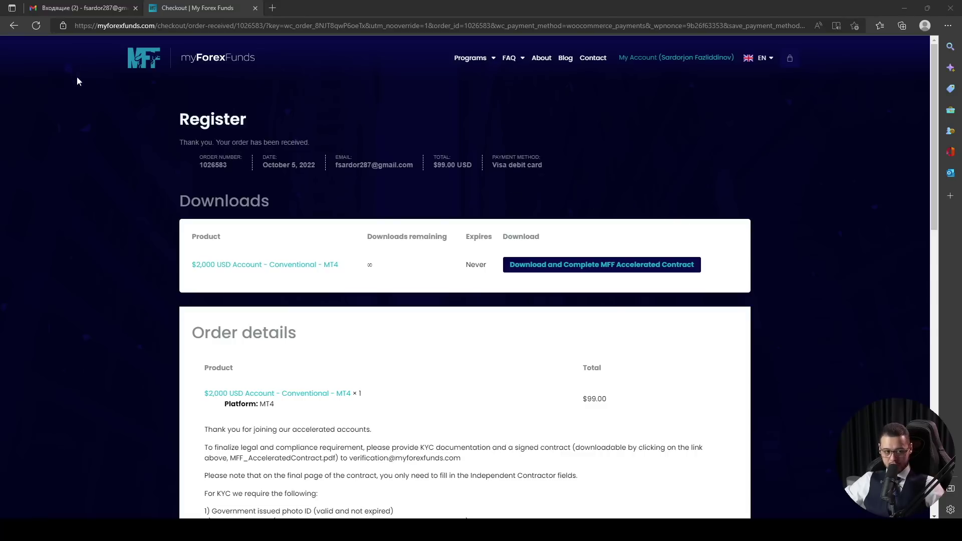
pyautogui.click(83, 10)
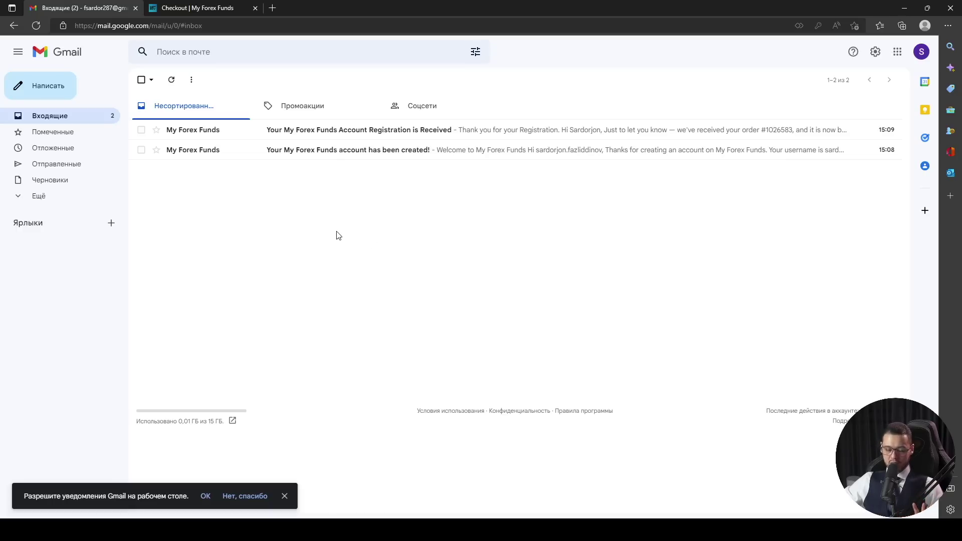
pyautogui.click(194, 11)
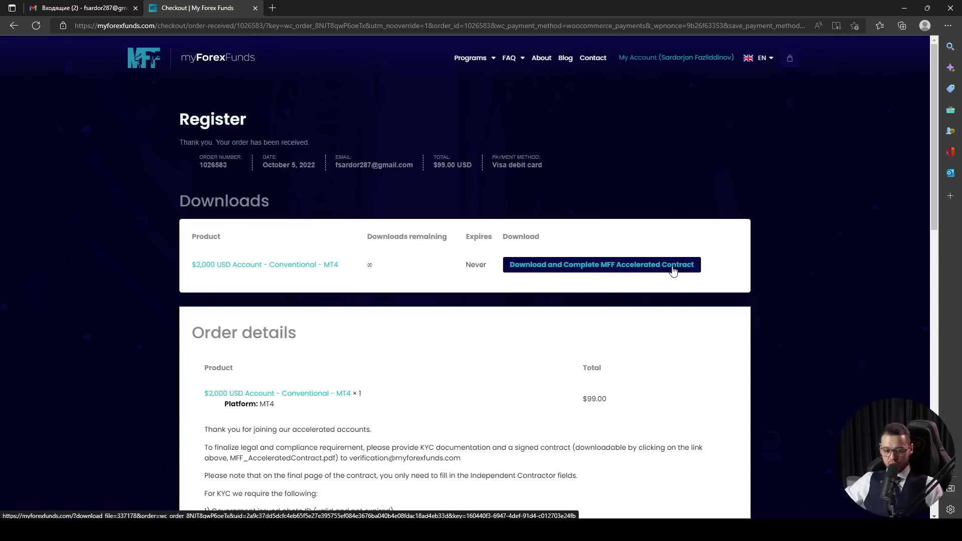
# Step: Download the MFF Accelerated Contract zip and show it in its folder from Edge's Downloads panel
pyautogui.click(585, 271)
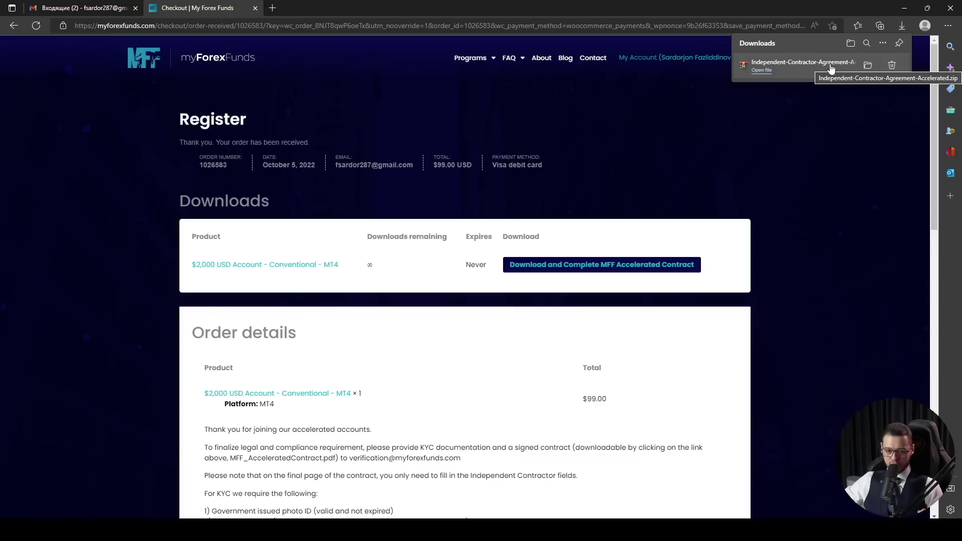
pyautogui.click(868, 65)
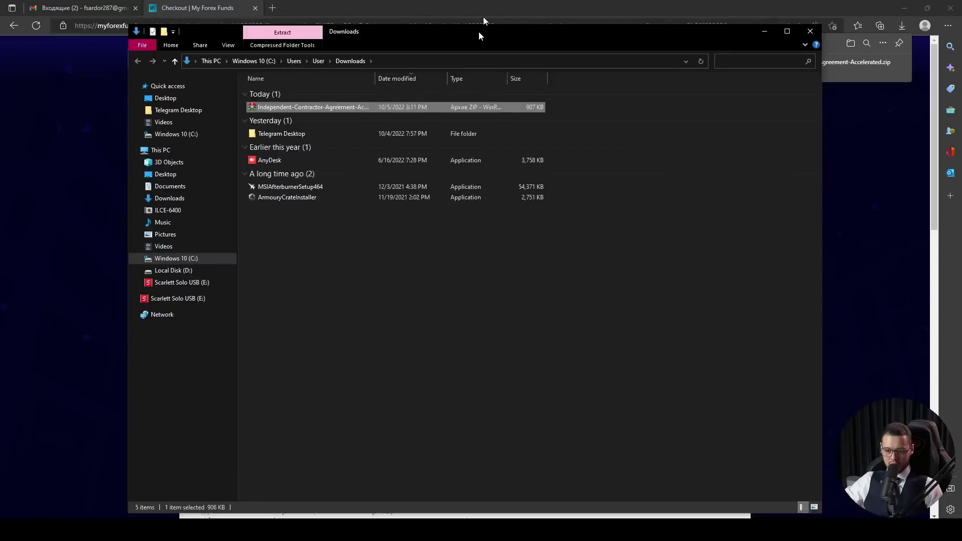
# Step: Shrink the Downloads folder window to reveal the browser, then open the agreement zip
pyautogui.doubleClick(479, 31)
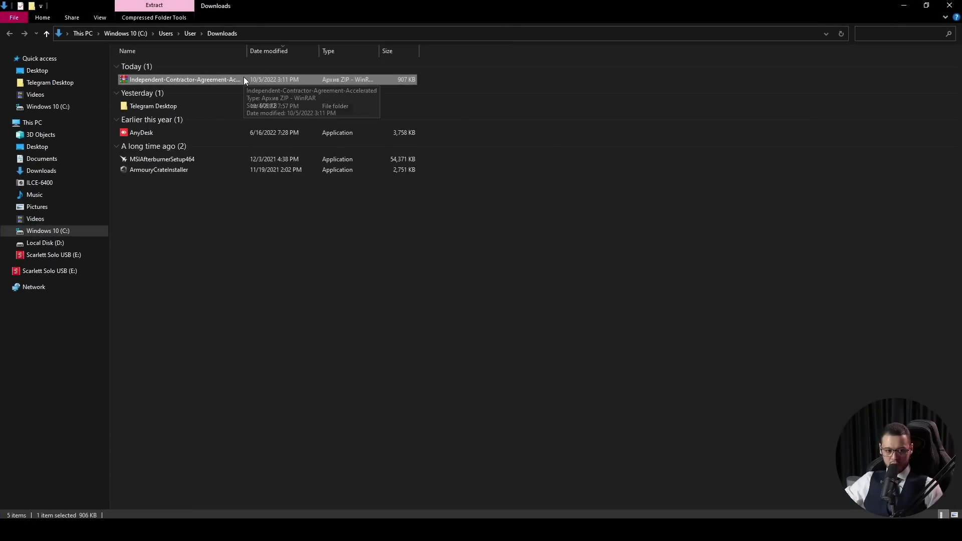
pyautogui.moveTo(311, 8); pyautogui.dragTo(387, 47)
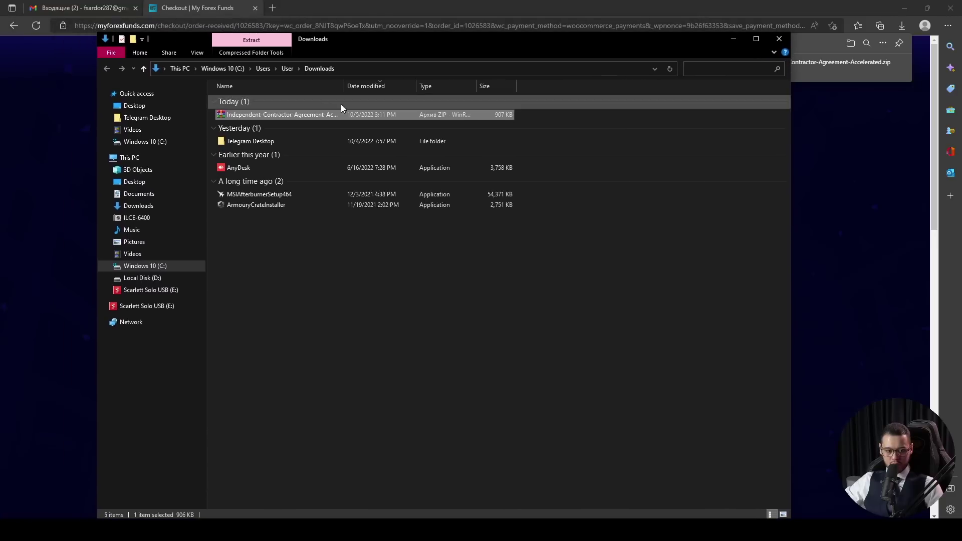
pyautogui.doubleClick(266, 112)
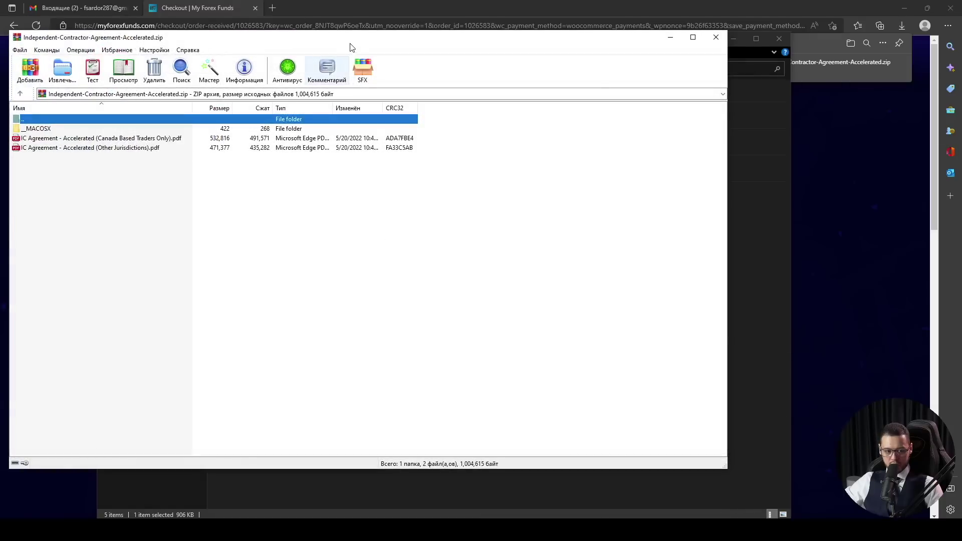
# Step: Move the WinRAR window and look through the _MACOSX folder, Canada and Other Jurisdictions PDFs
pyautogui.moveTo(352, 47); pyautogui.dragTo(487, 66)
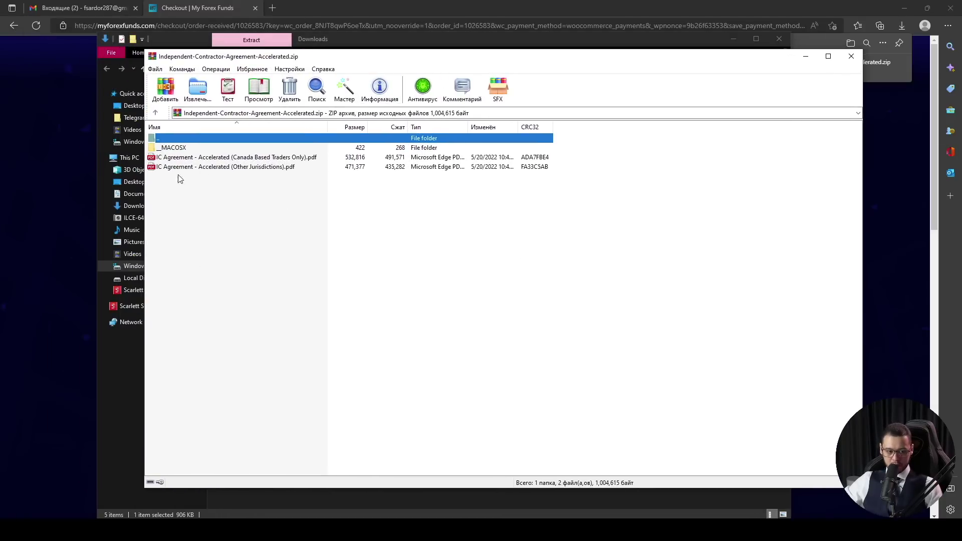
pyautogui.click(181, 150)
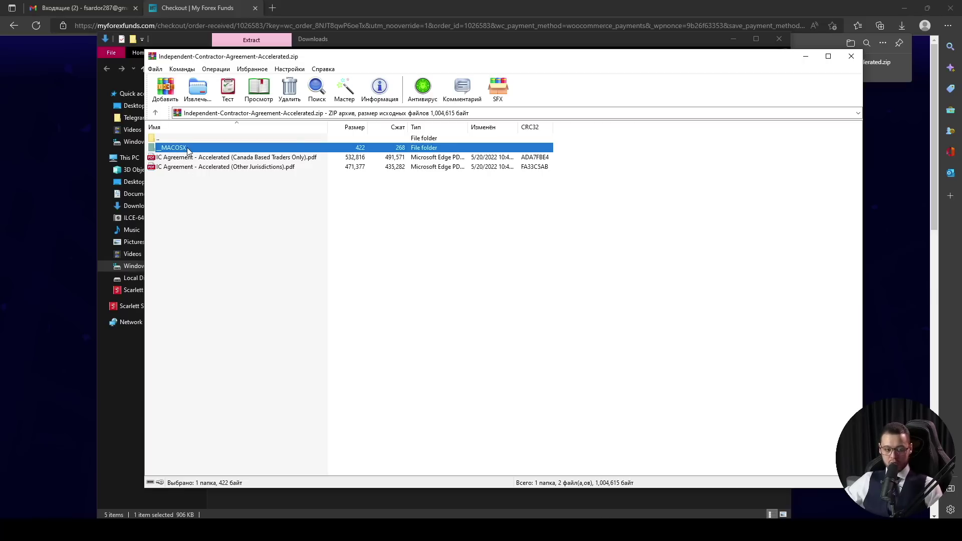
pyautogui.click(229, 221)
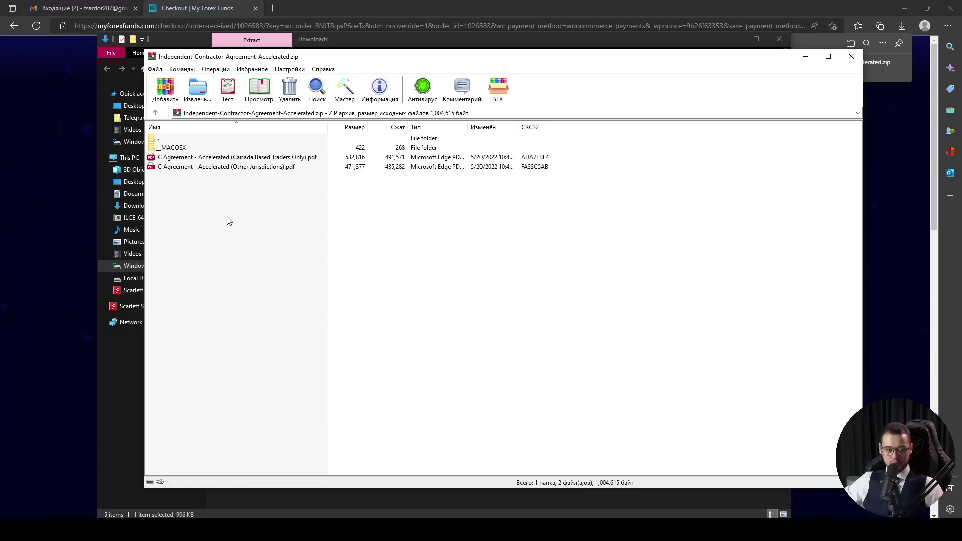
pyautogui.click(209, 161)
pyautogui.click(217, 169)
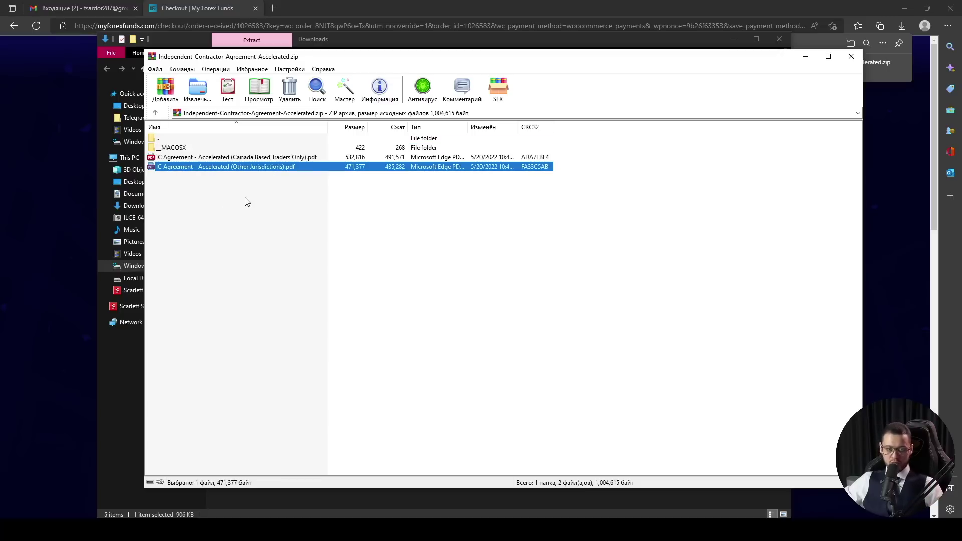
pyautogui.click(241, 157)
pyautogui.click(244, 167)
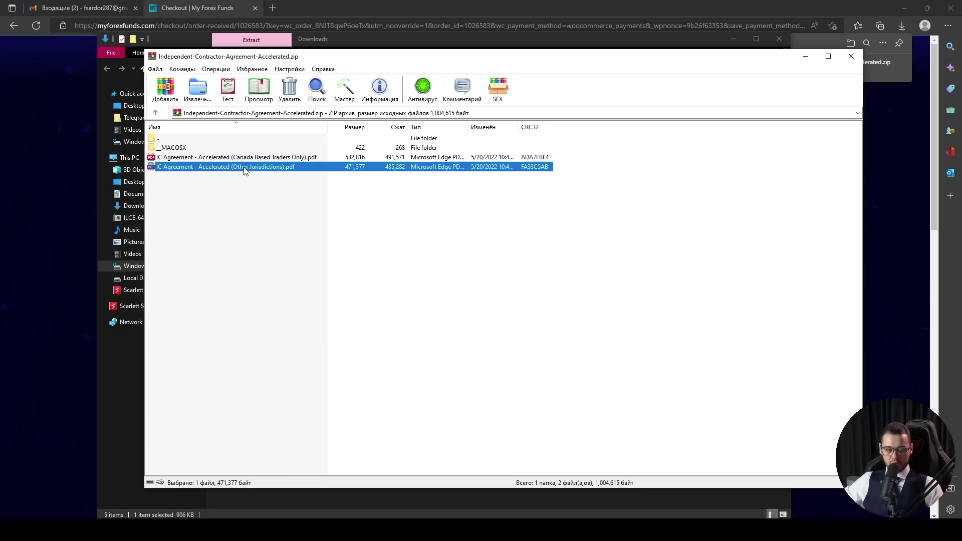
pyautogui.press('Up')
pyautogui.press('Down')
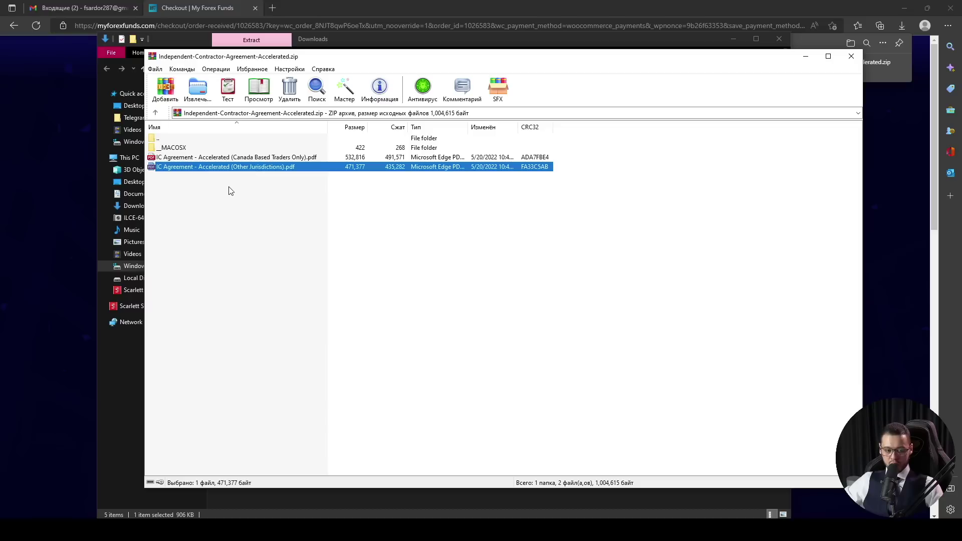
pyautogui.click(252, 161)
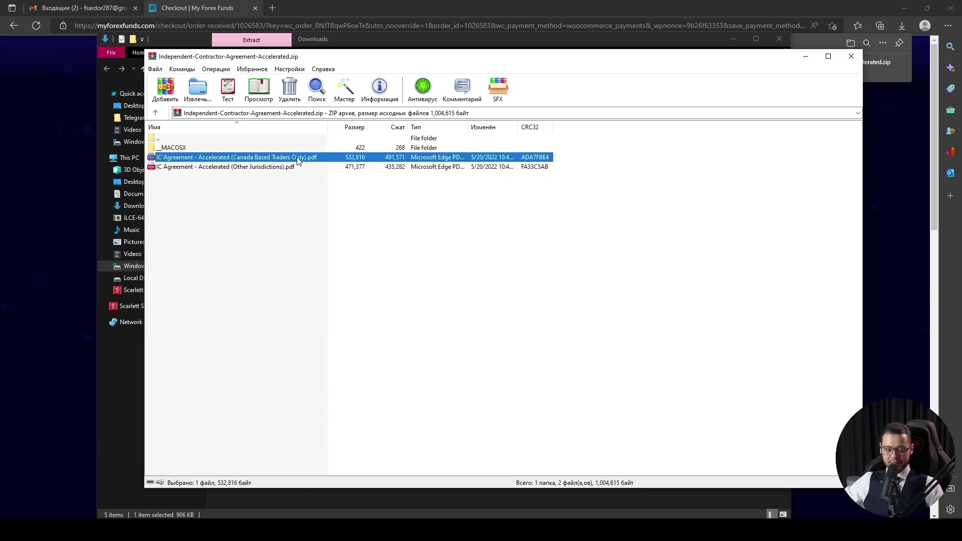
pyautogui.click(244, 167)
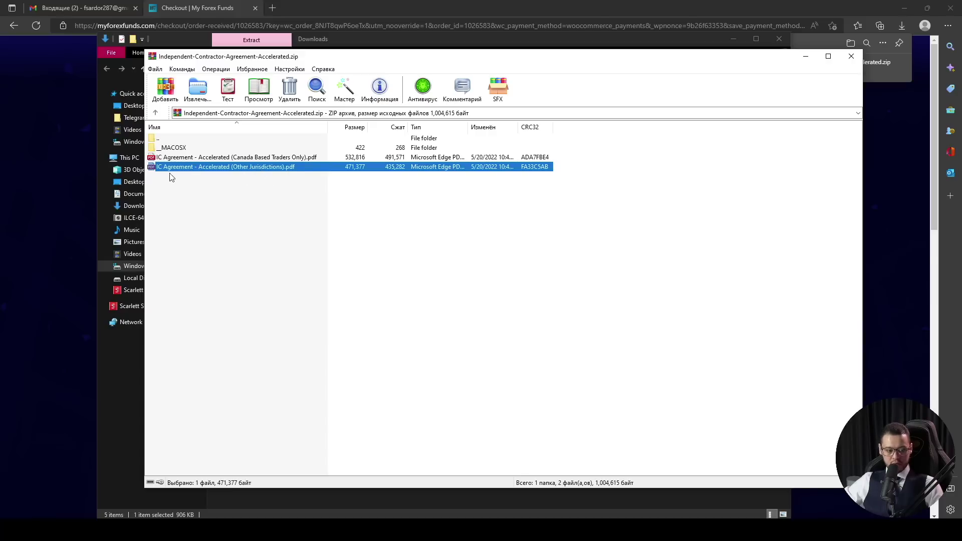
# Step: Open the Other Jurisdictions agreement PDF in Edge and check the parties text at the top
pyautogui.doubleClick(261, 167)
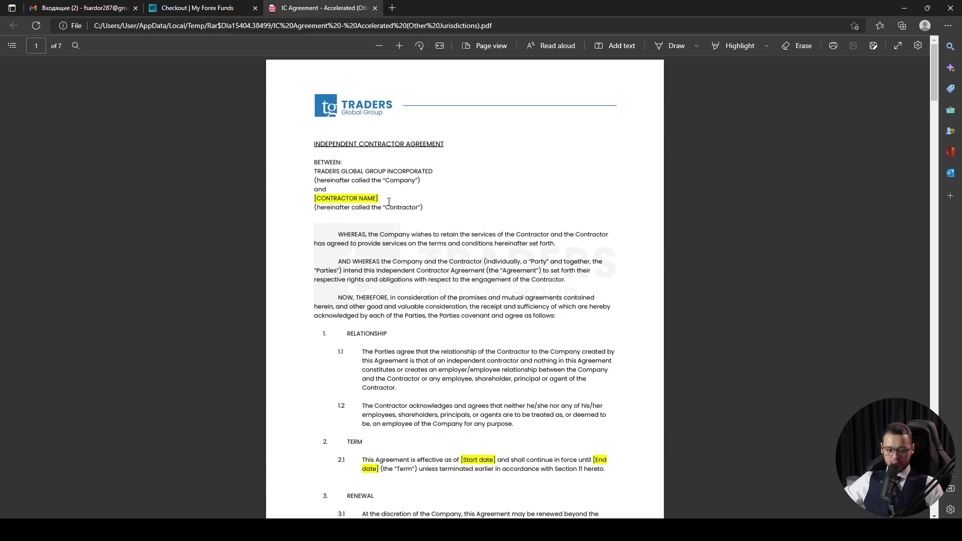
pyautogui.moveTo(385, 210); pyautogui.dragTo(326, 93)
pyautogui.click(350, 210)
# Step: Scroll down to the page 7 signature block and select the contractor [NAME] placeholder
pyautogui.scroll(-9, 350, 210)
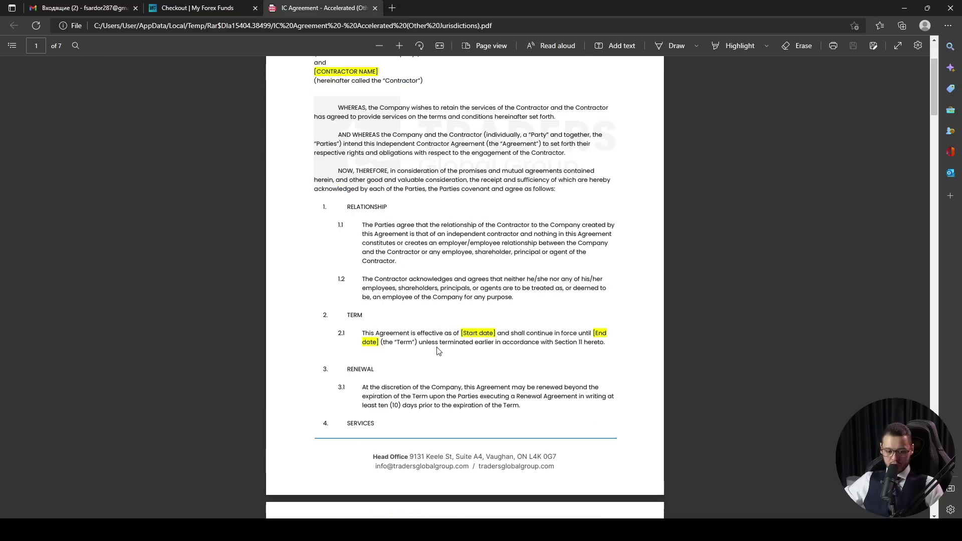
pyautogui.moveTo(932, 134)
pyautogui.mouseDown()
pyautogui.moveTo(932, 441)
pyautogui.moveTo(932, 62)
pyautogui.mouseUp()
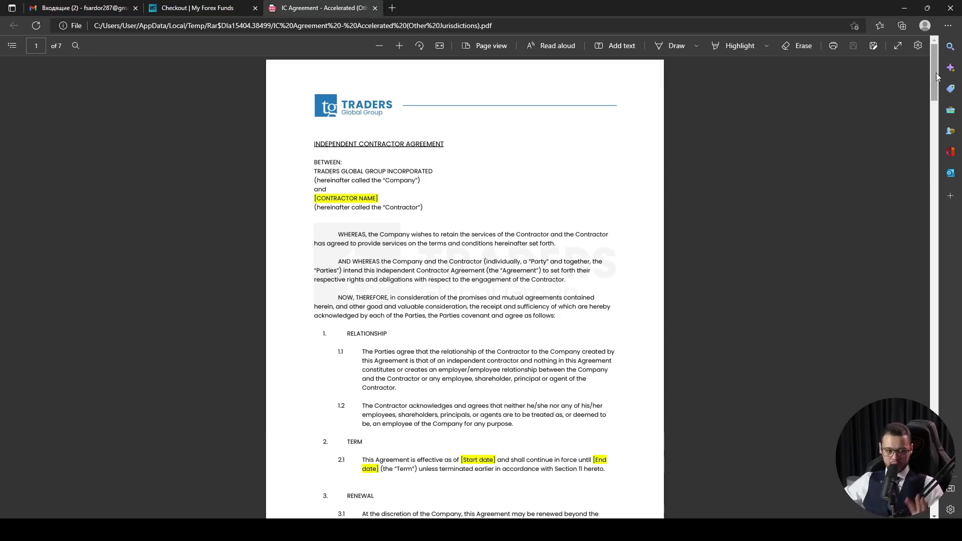
pyautogui.moveTo(932, 75); pyautogui.dragTo(933, 512)
pyautogui.scroll(3, 498, 366)
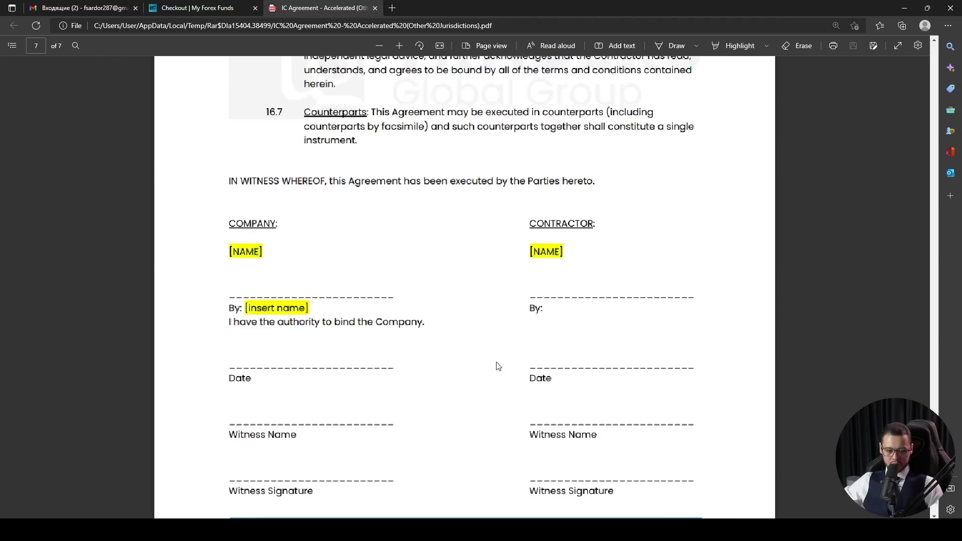
pyautogui.scroll(-2, 601, 277)
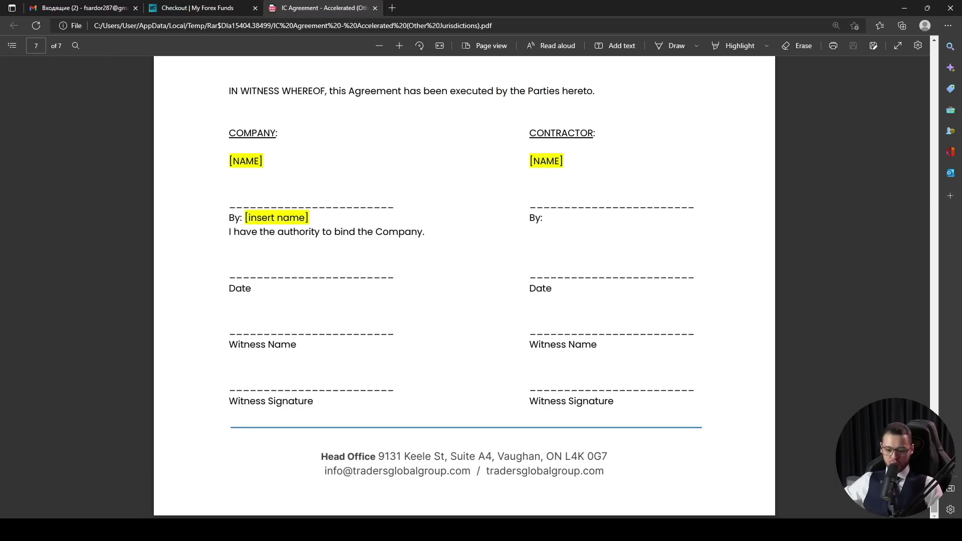
pyautogui.moveTo(934, 501)
pyautogui.mouseDown()
pyautogui.moveTo(933, 60)
pyautogui.moveTo(914, 220)
pyautogui.moveTo(934, 508)
pyautogui.mouseUp()
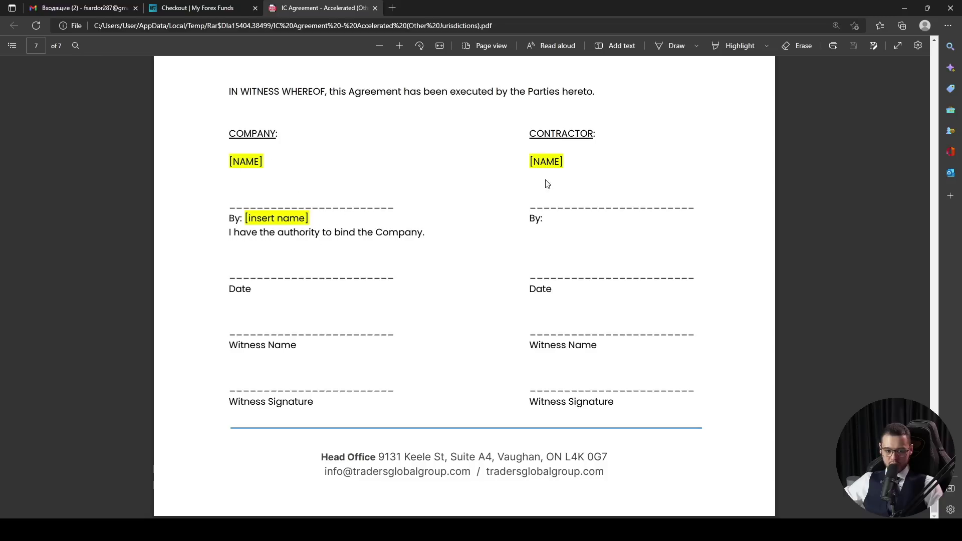
pyautogui.moveTo(566, 161); pyautogui.dragTo(530, 165)
# Step: Turn on freehand Draw in the PDF viewer with black ink
pyautogui.click(567, 160)
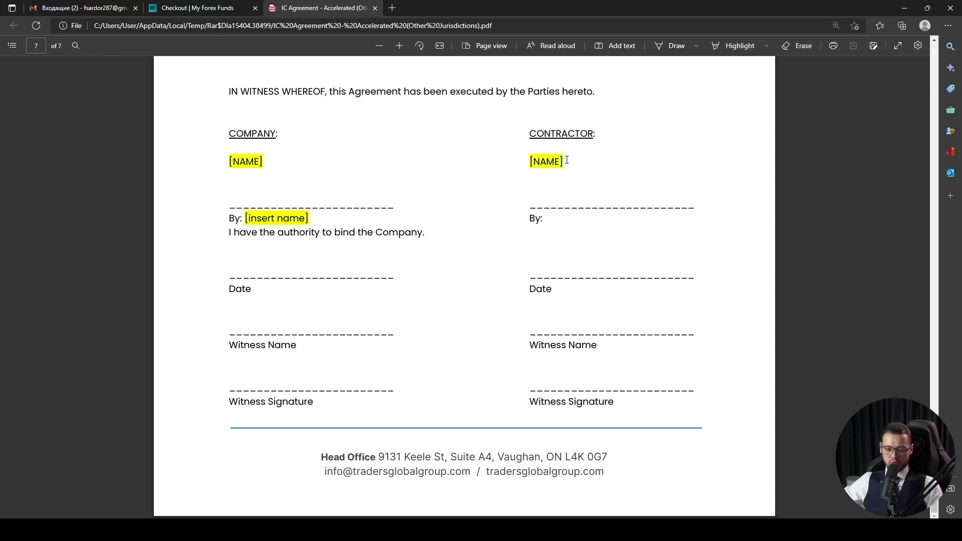
pyautogui.click(670, 50)
pyautogui.click(696, 48)
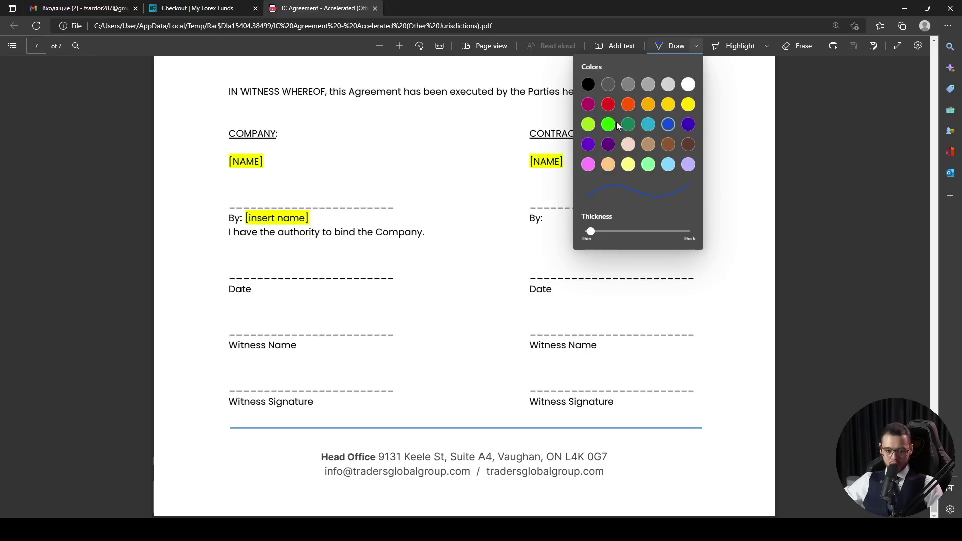
pyautogui.click(588, 84)
pyautogui.click(551, 196)
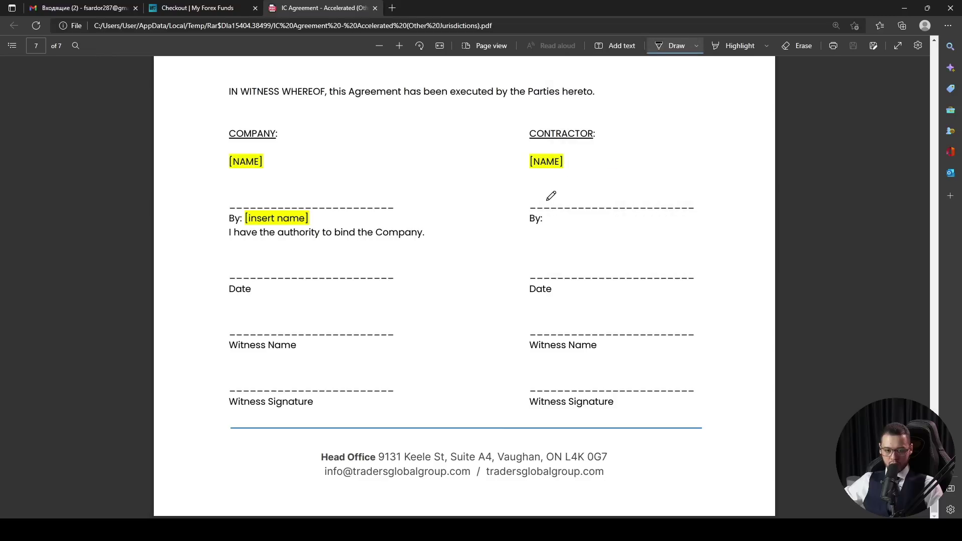
# Step: Draw handwritten signatures on the contractor and witness signature lines
pyautogui.moveTo(560, 171)
pyautogui.mouseDown()
pyautogui.moveTo(532, 174)
pyautogui.moveTo(543, 204)
pyautogui.moveTo(526, 201)
pyautogui.moveTo(623, 193)
pyautogui.moveTo(666, 172)
pyautogui.moveTo(573, 208)
pyautogui.mouseUp()
pyautogui.moveTo(544, 190); pyautogui.dragTo(676, 176)
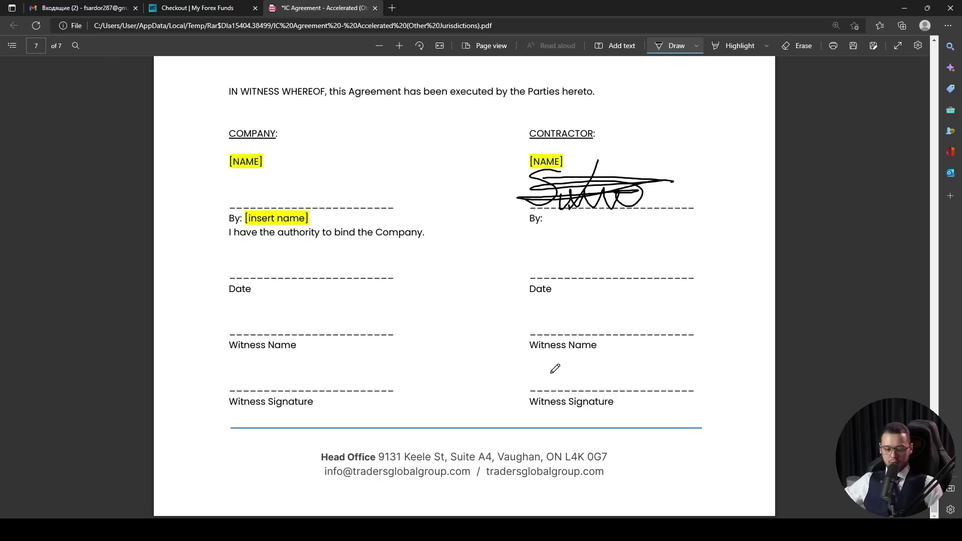
pyautogui.moveTo(550, 360); pyautogui.dragTo(530, 388)
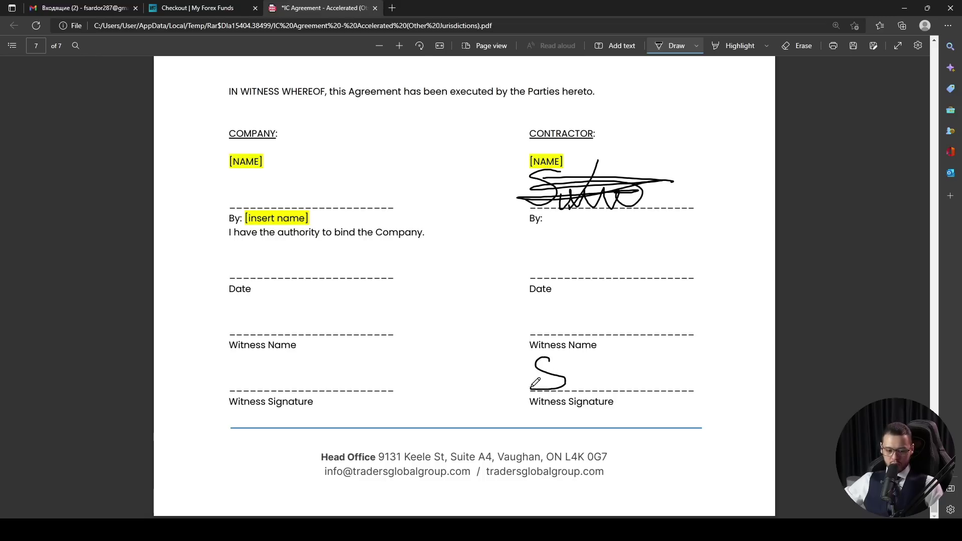
pyautogui.moveTo(581, 373)
pyautogui.mouseDown()
pyautogui.moveTo(584, 381)
pyautogui.moveTo(648, 385)
pyautogui.moveTo(677, 370)
pyautogui.moveTo(534, 373)
pyautogui.moveTo(696, 382)
pyautogui.mouseUp()
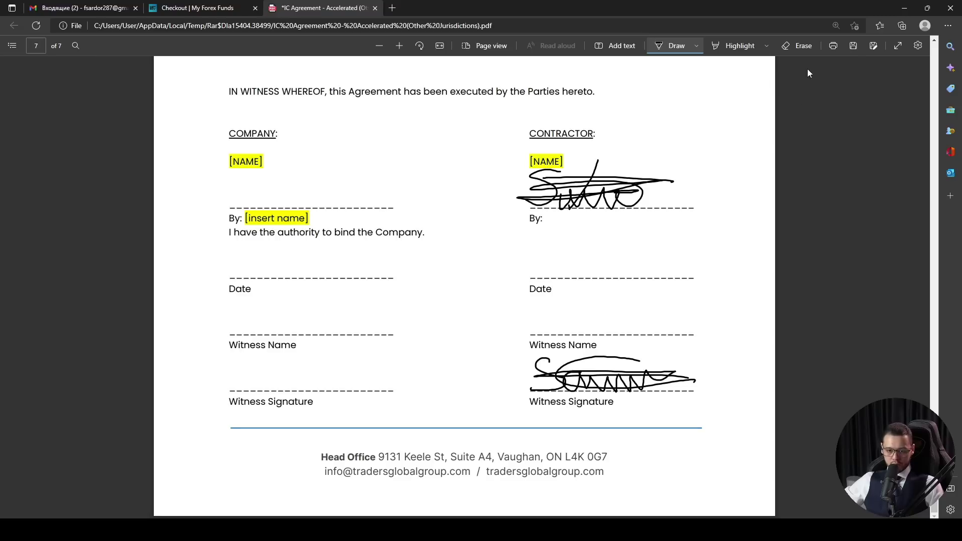
# Step: Save the signed PDF and turn Draw off
pyautogui.click(853, 47)
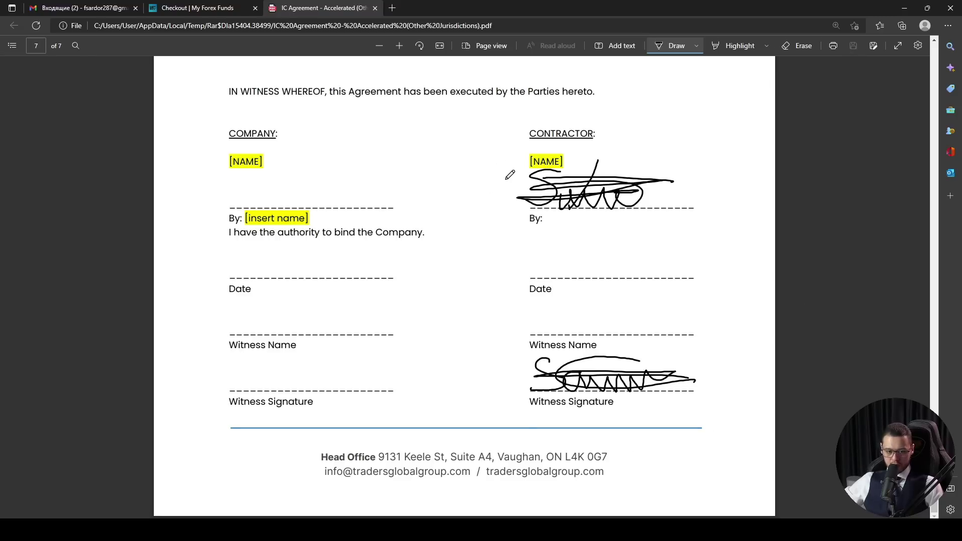
pyautogui.rightClick(539, 5)
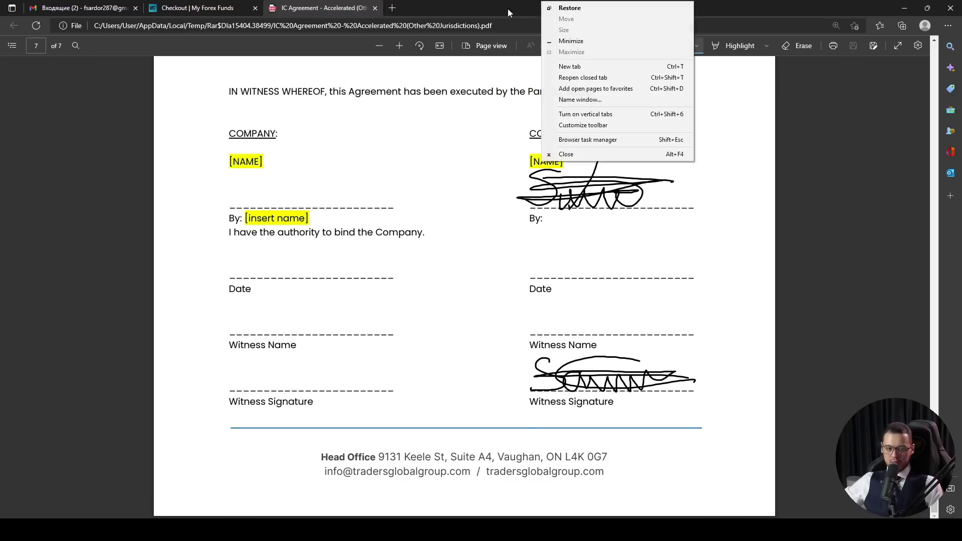
pyautogui.click(507, 8)
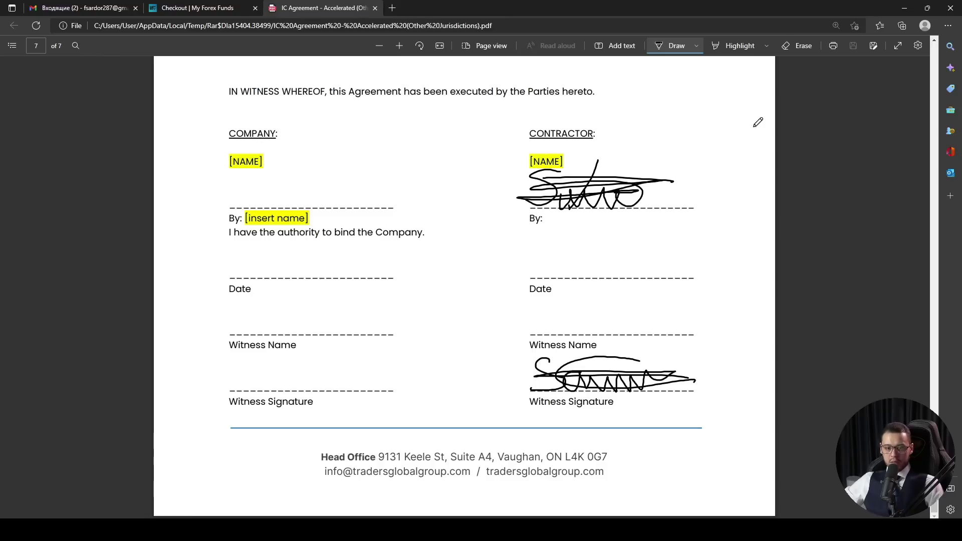
pyautogui.click(685, 50)
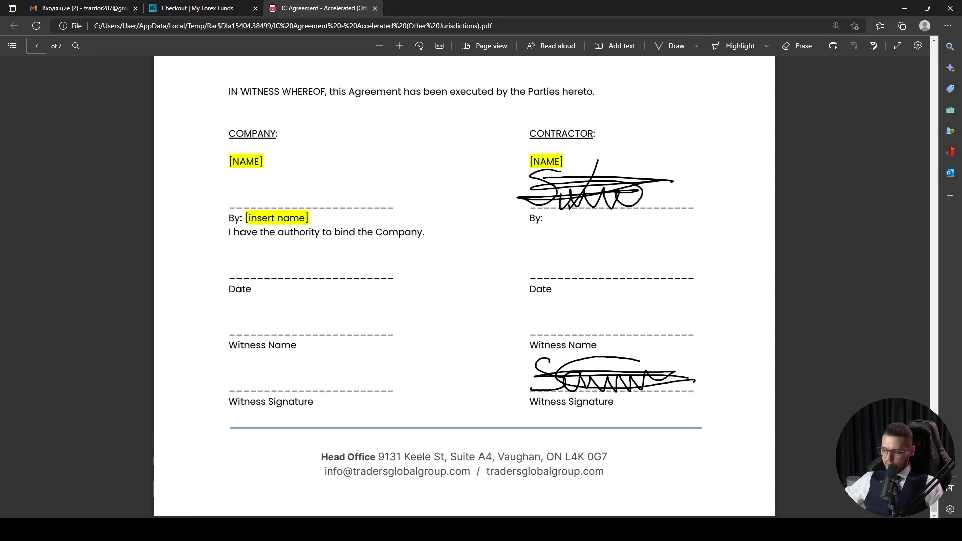
pyautogui.click(702, 178)
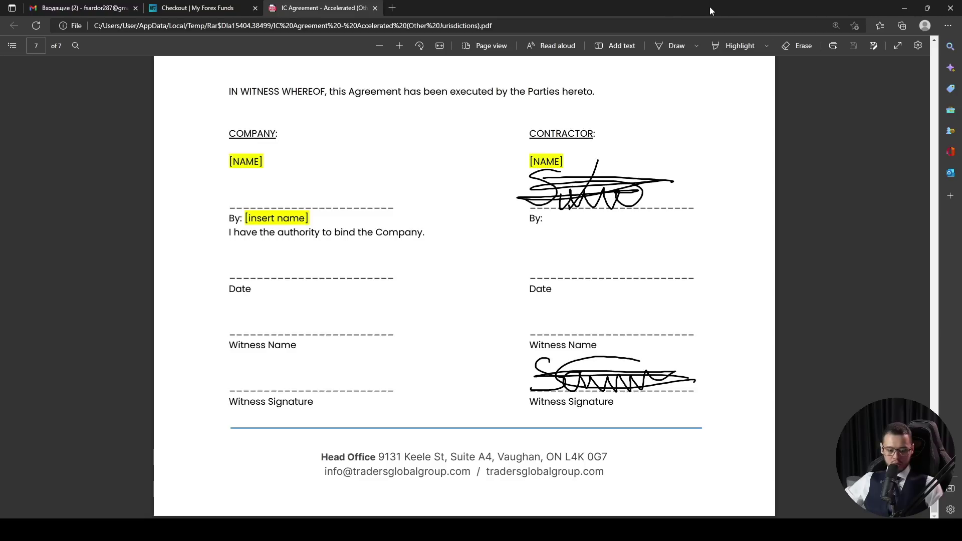
# Step: Bring WinRAR forward, answer its archive update prompt, and close the Edge PDF preview
pyautogui.moveTo(709, 7); pyautogui.dragTo(527, 92)
pyautogui.click(549, 60)
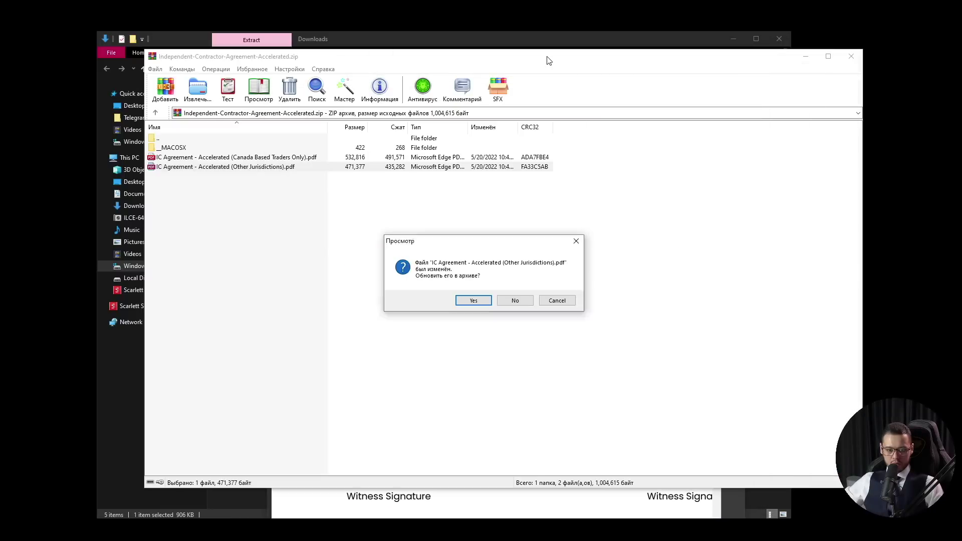
pyautogui.click(576, 241)
pyautogui.moveTo(483, 60); pyautogui.dragTo(441, 24)
pyautogui.click(591, 475)
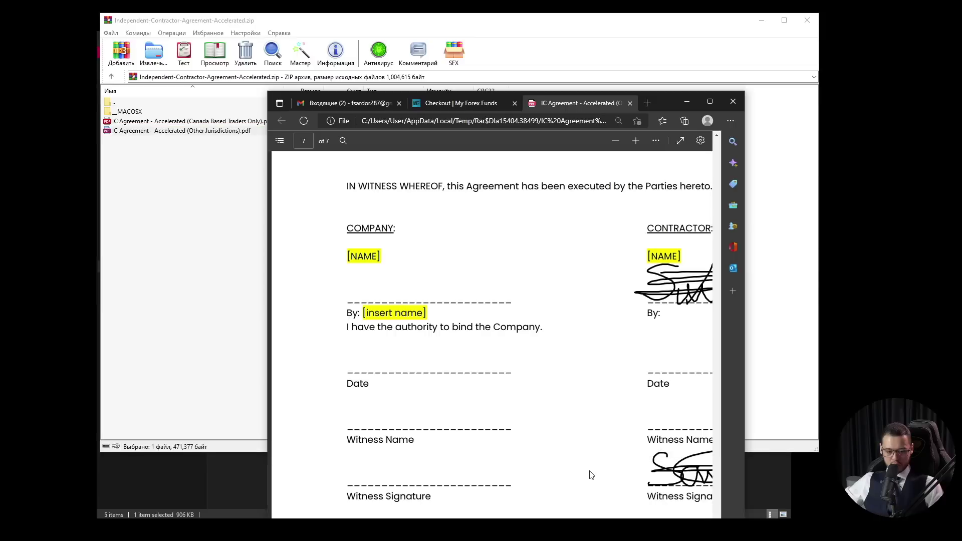
pyautogui.click(733, 102)
# Step: Drag the Other Jurisdictions PDF out of the archive onto the desktop
pyautogui.click(326, 165)
pyautogui.click(309, 135)
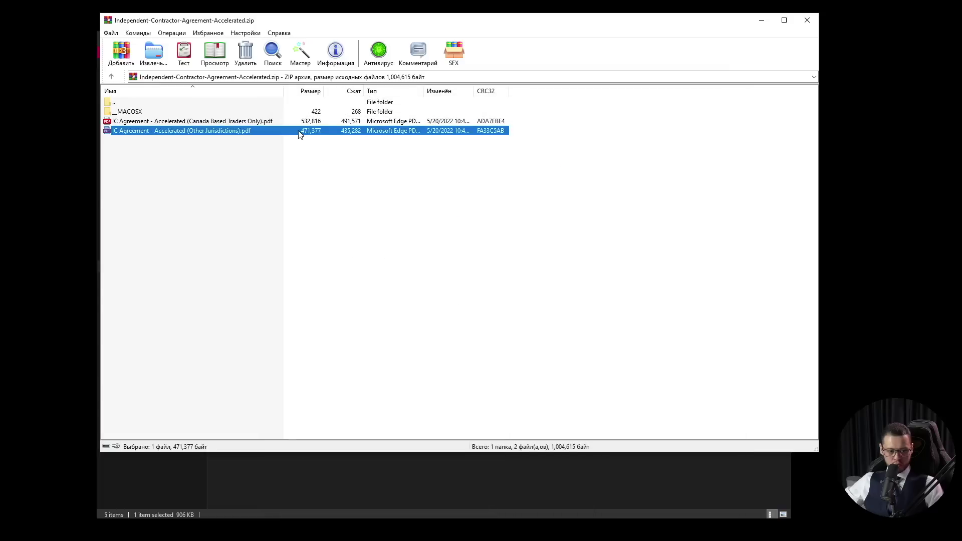
pyautogui.moveTo(880, 112); pyautogui.dragTo(880, 112)
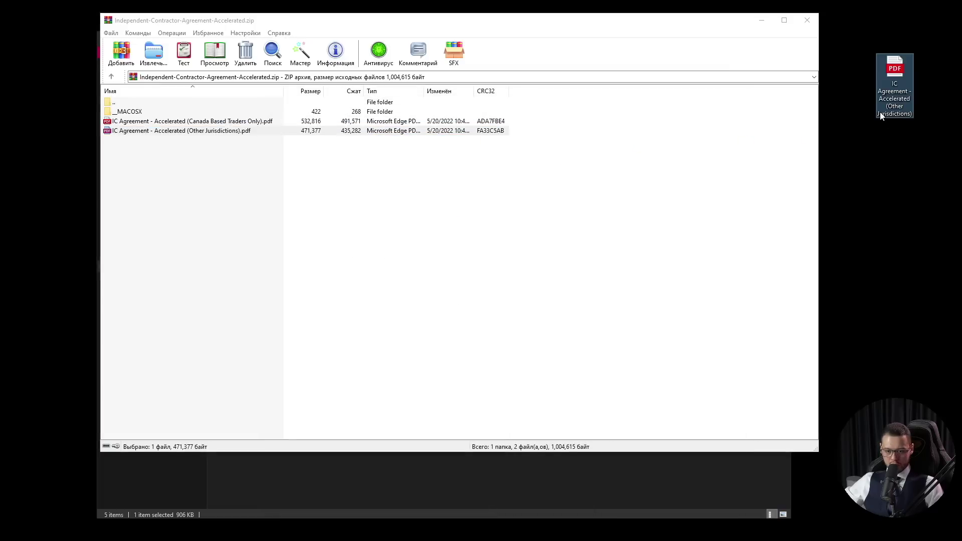
pyautogui.click(621, 295)
# Step: Open the desktop copy of the agreement in Edge, close the update tab, and maximise it
pyautogui.doubleClick(895, 70)
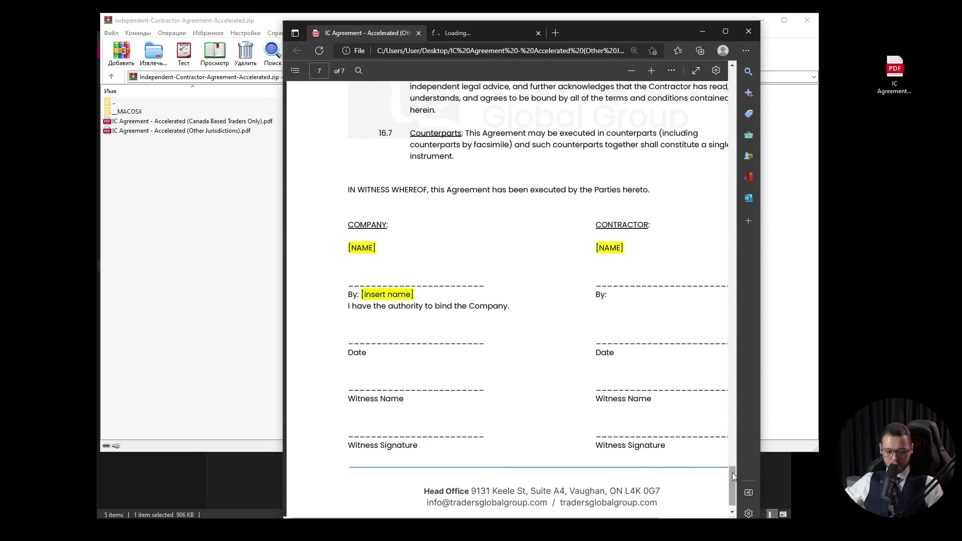
pyautogui.scroll(3, 734, 468)
pyautogui.scroll(-4, 737, 460)
pyautogui.moveTo(635, 30); pyautogui.dragTo(630, 32)
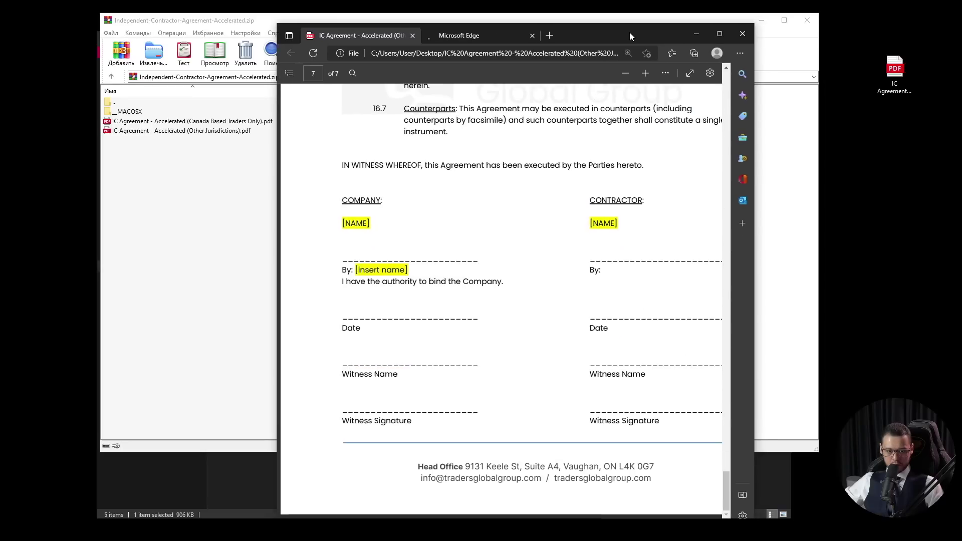
pyautogui.click(477, 35)
pyautogui.click(532, 35)
pyautogui.moveTo(570, 34); pyautogui.dragTo(533, 27)
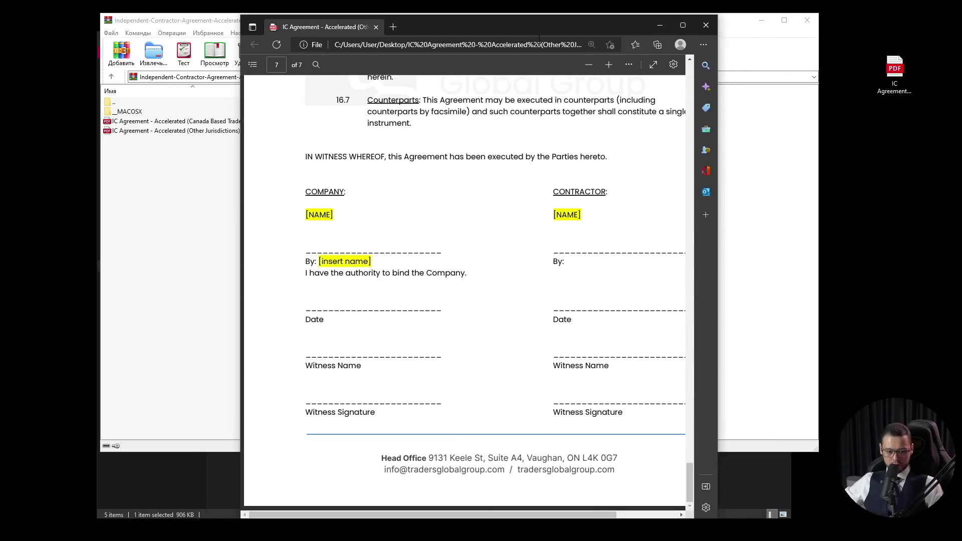
pyautogui.doubleClick(569, 23)
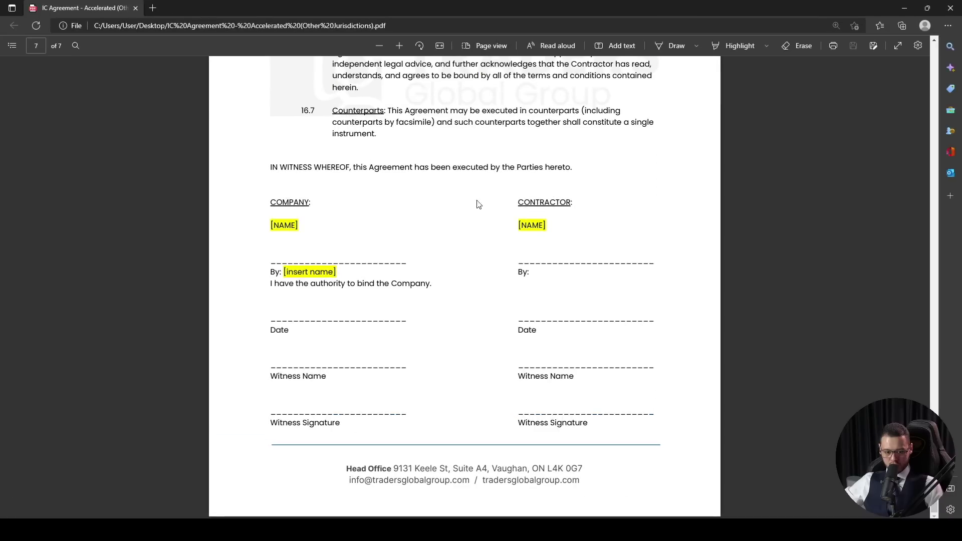
# Step: Review the unsigned page, move WinRAR aside, and select the desktop PDF
pyautogui.scroll(3, 604, 237)
pyautogui.scroll(-3, 603, 238)
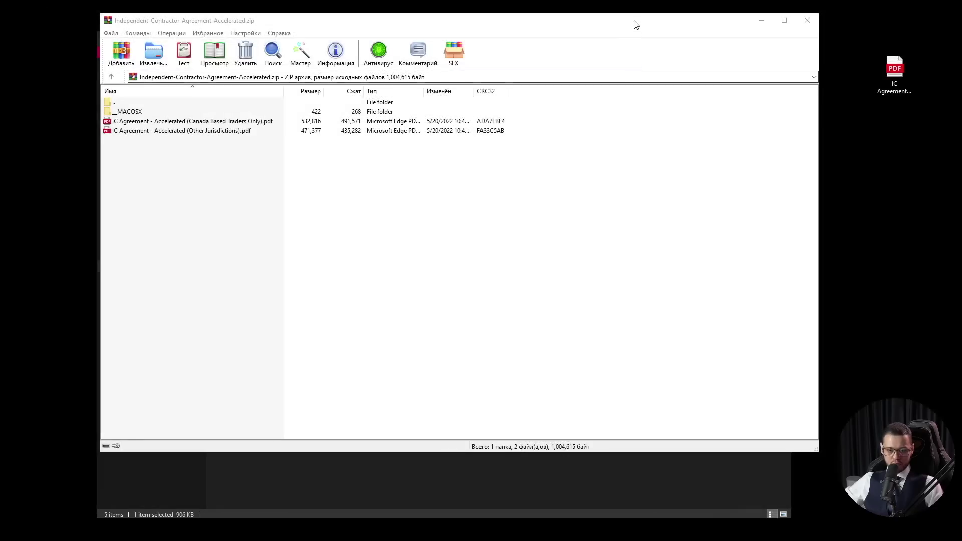
pyautogui.moveTo(636, 25); pyautogui.dragTo(680, 80)
pyautogui.click(896, 75)
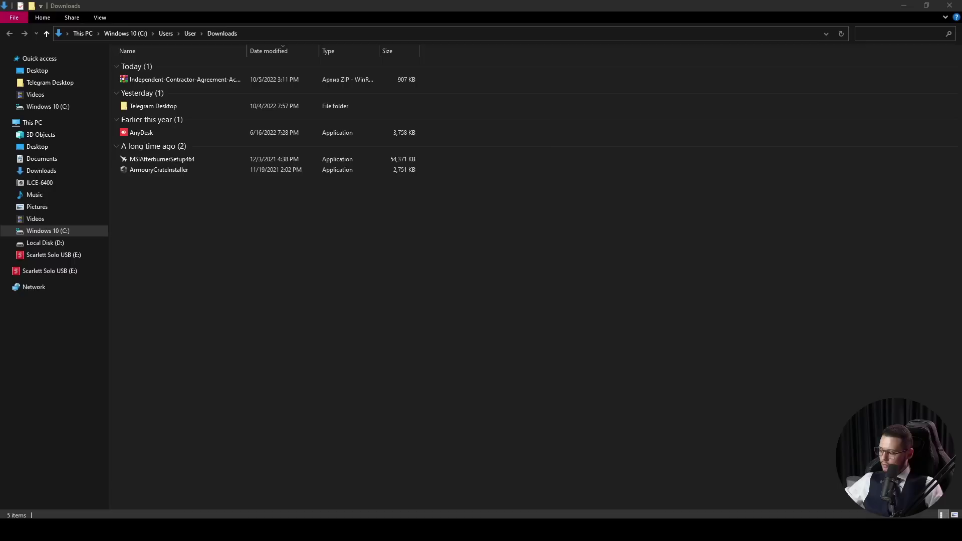
# Step: Restore the Explorer window, reposition the agreement icon, and open the PDF in Edge
pyautogui.moveTo(481, 6); pyautogui.dragTo(500, 26)
pyautogui.moveTo(17, 21); pyautogui.dragTo(57, 71)
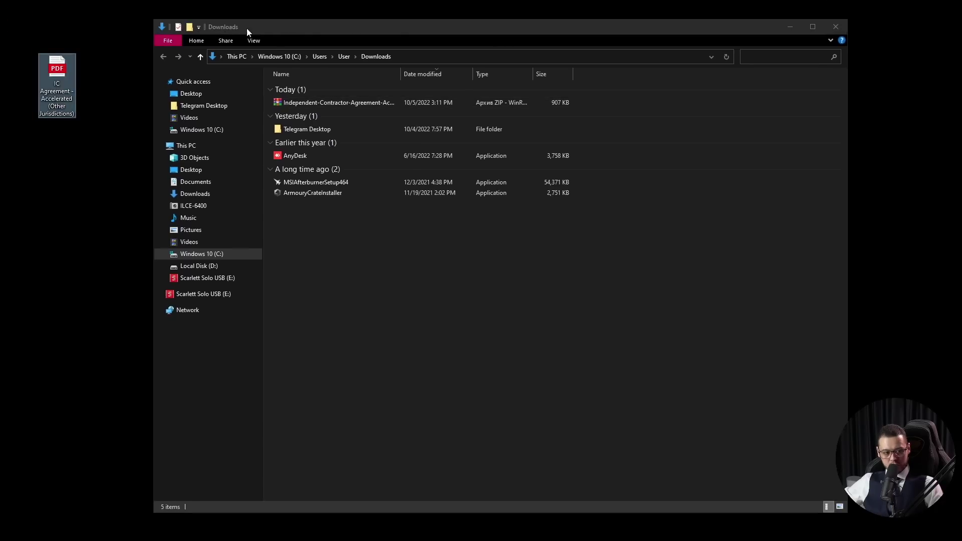
pyautogui.moveTo(246, 28); pyautogui.dragTo(324, 18)
pyautogui.doubleClick(58, 70)
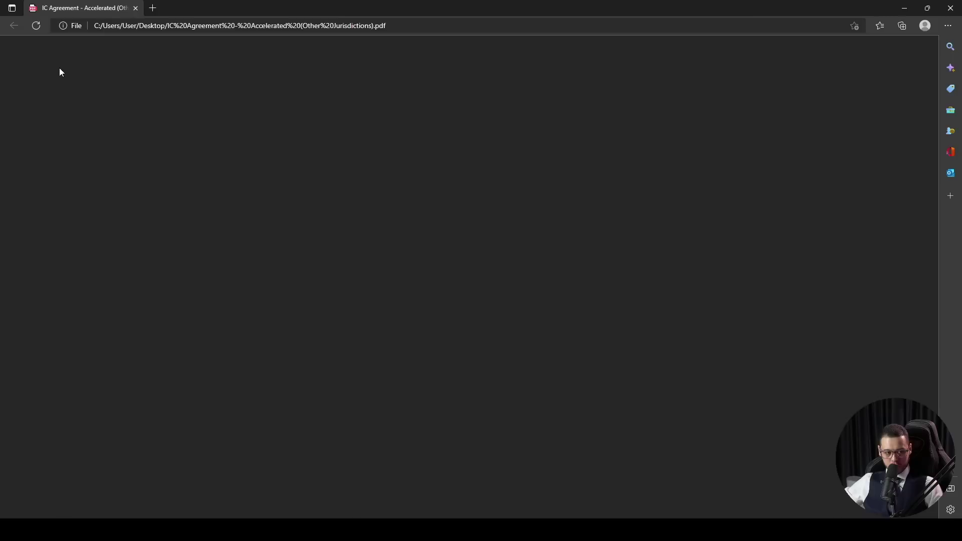
pyautogui.moveTo(934, 508)
pyautogui.mouseDown()
pyautogui.moveTo(916, 52)
pyautogui.moveTo(932, 292)
pyautogui.moveTo(926, 511)
pyautogui.mouseUp()
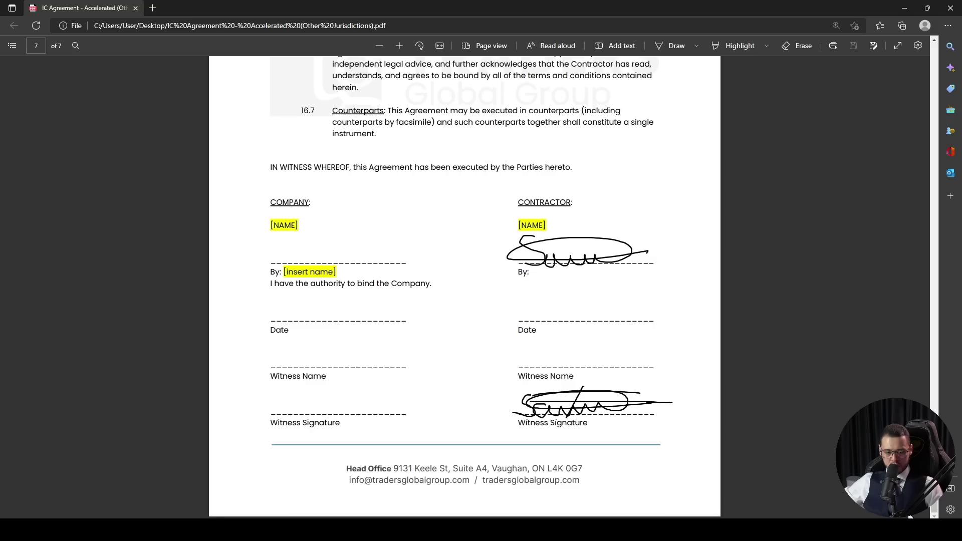
pyautogui.scroll(5, 608, 516)
pyautogui.scroll(-5, 569, 452)
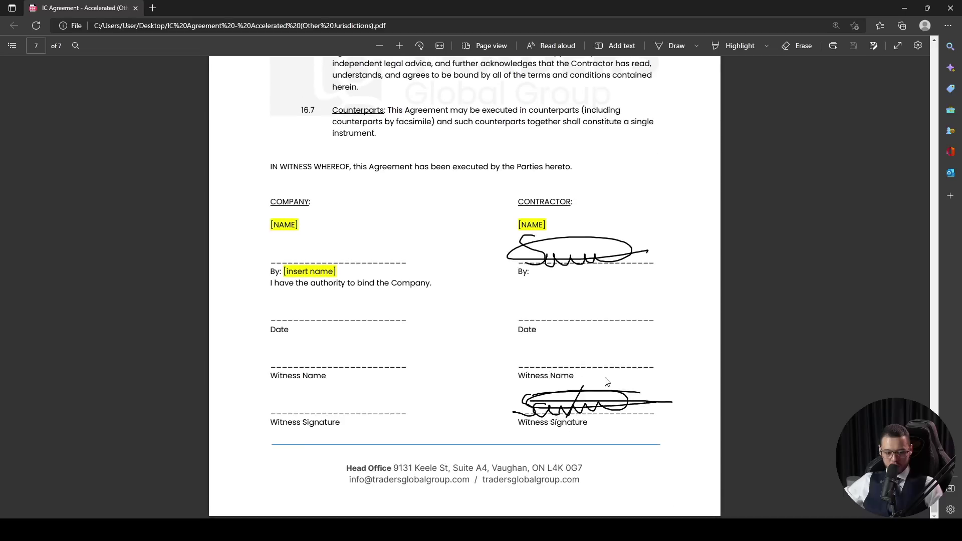
pyautogui.scroll(6, 547, 396)
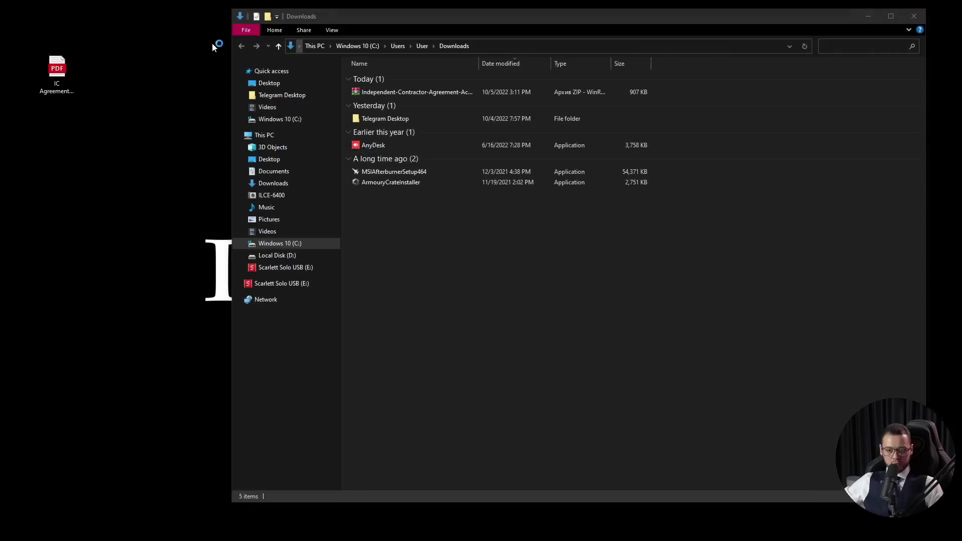
# Step: Move the agreement icon to the desktop's top-left, reopen it, and add a blank tab
pyautogui.moveTo(59, 68); pyautogui.dragTo(21, 22)
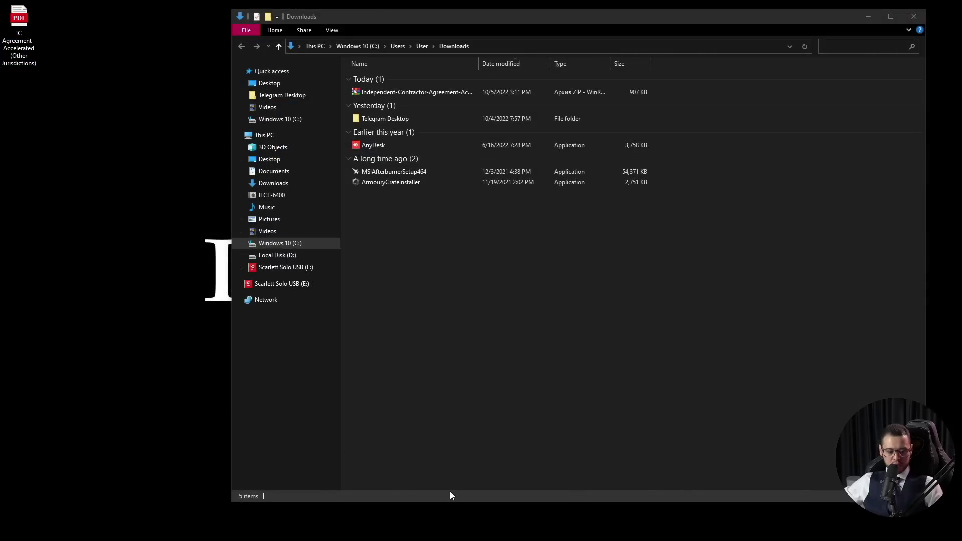
pyautogui.doubleClick(18, 20)
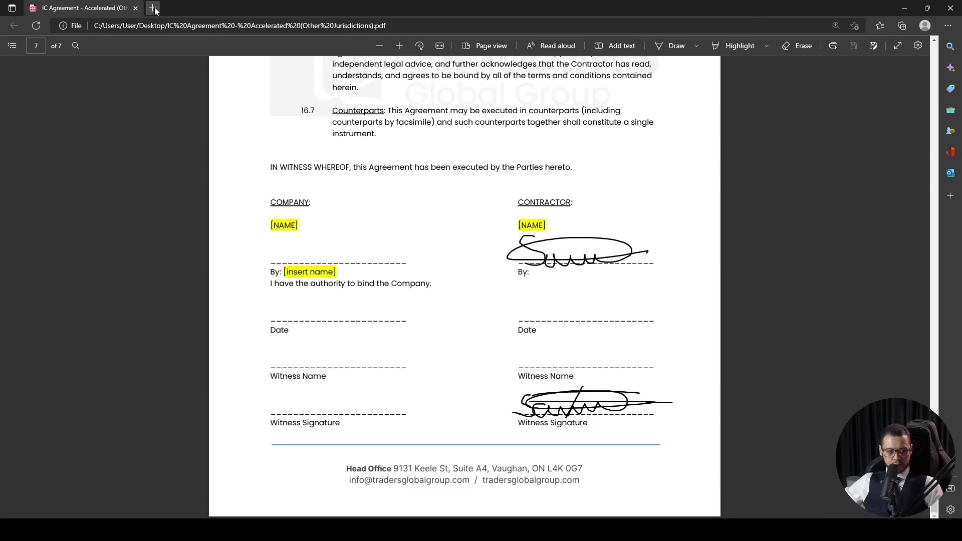
pyautogui.click(152, 8)
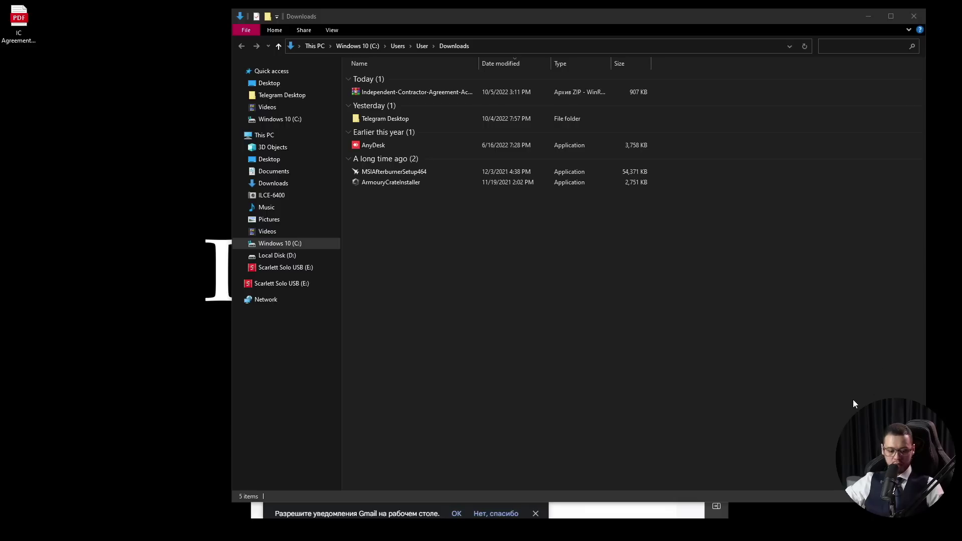
# Step: Maximise the Gmail browser window and switch to the My Forex Funds checkout tab
pyautogui.click(640, 512)
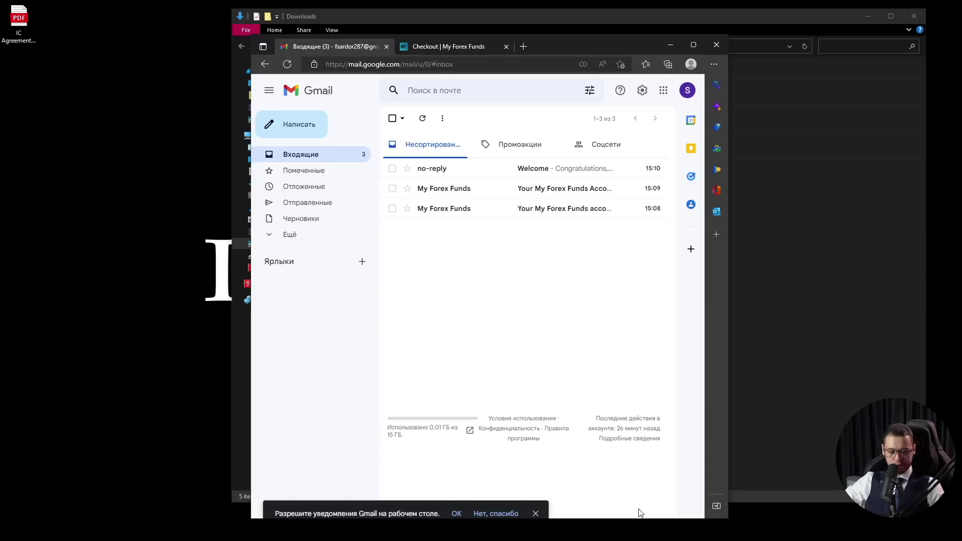
pyautogui.doubleClick(548, 47)
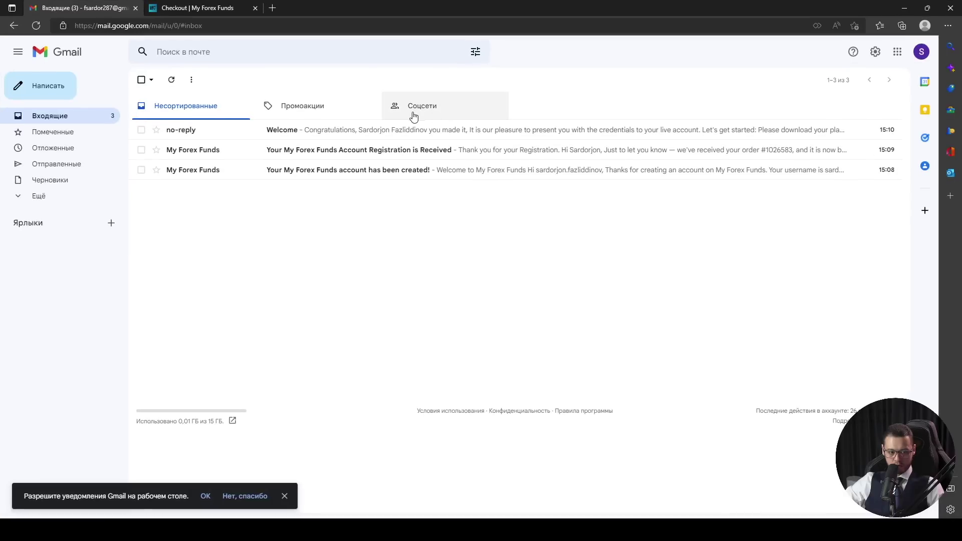
pyautogui.click(221, 11)
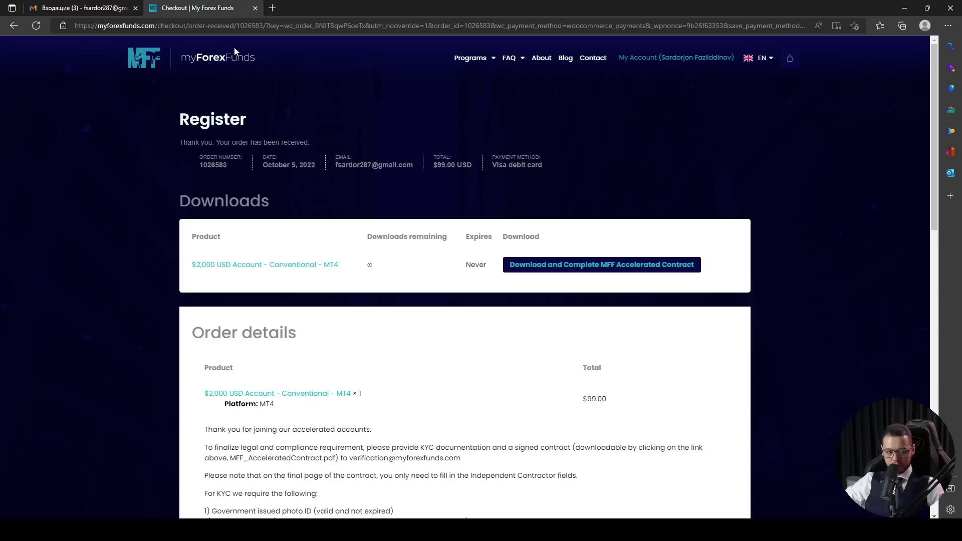
pyautogui.click(82, 8)
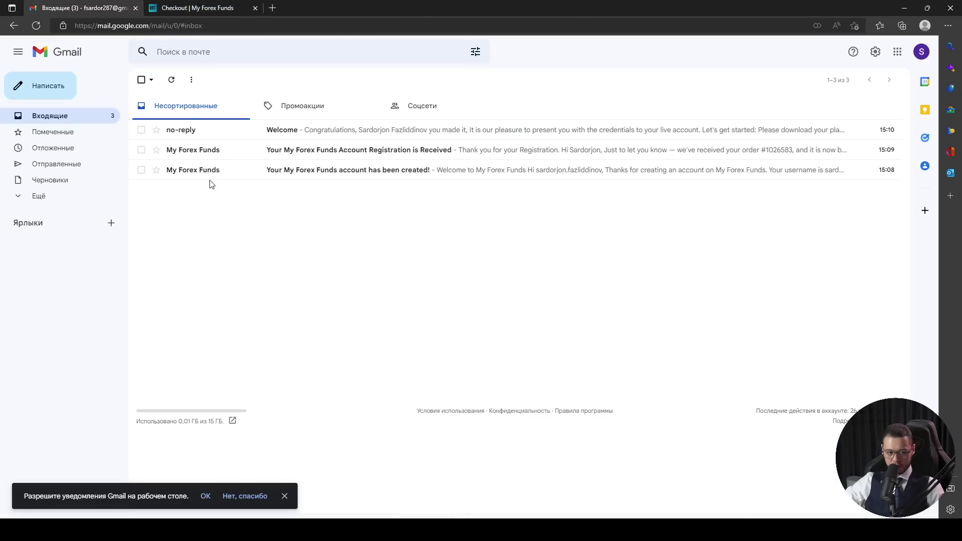
pyautogui.click(184, 10)
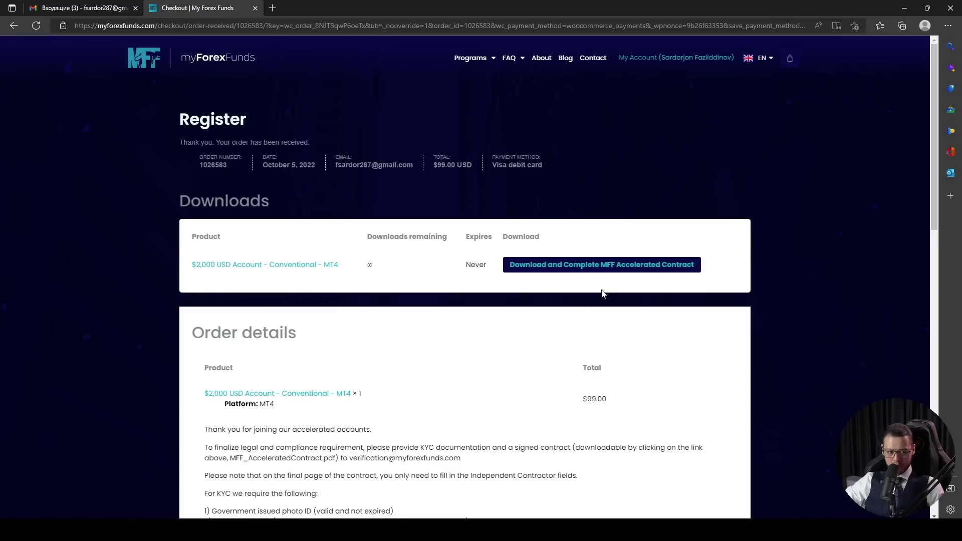
# Step: In a new tab, search Bing for 'i love pdf'
pyautogui.click(272, 7)
pyautogui.write('ш дщму')
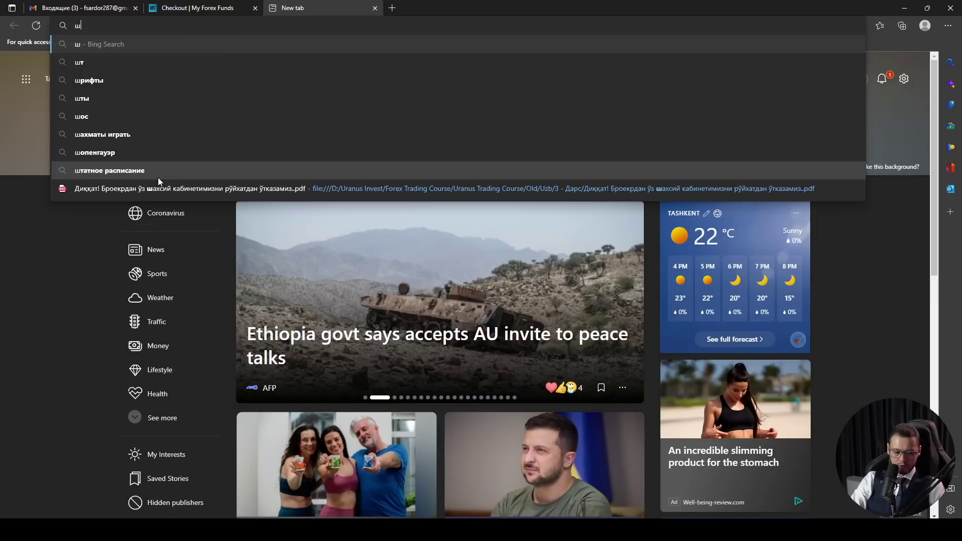
pyautogui.press('BackSpace')
pyautogui.press('BackSpace')
pyautogui.press('BackSpace')
pyautogui.press('BackSpace')
pyautogui.press('BackSpace')
pyautogui.press('BackSpace')
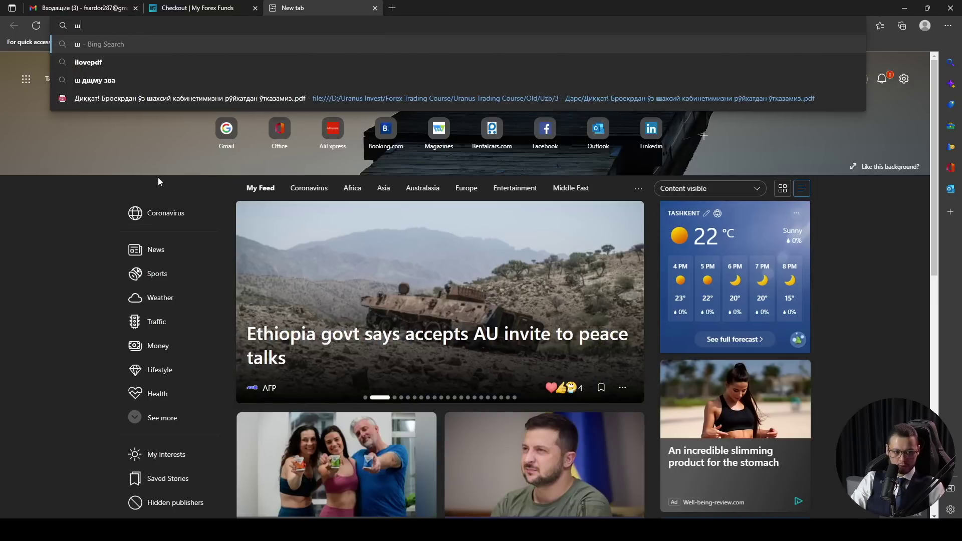
pyautogui.write('i love')
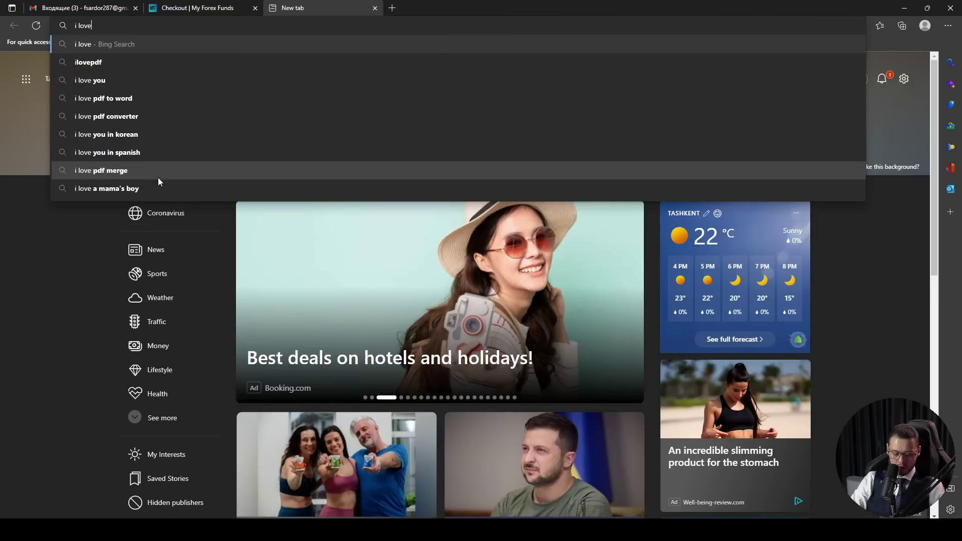
pyautogui.write(' pdf')
pyautogui.press('Return')
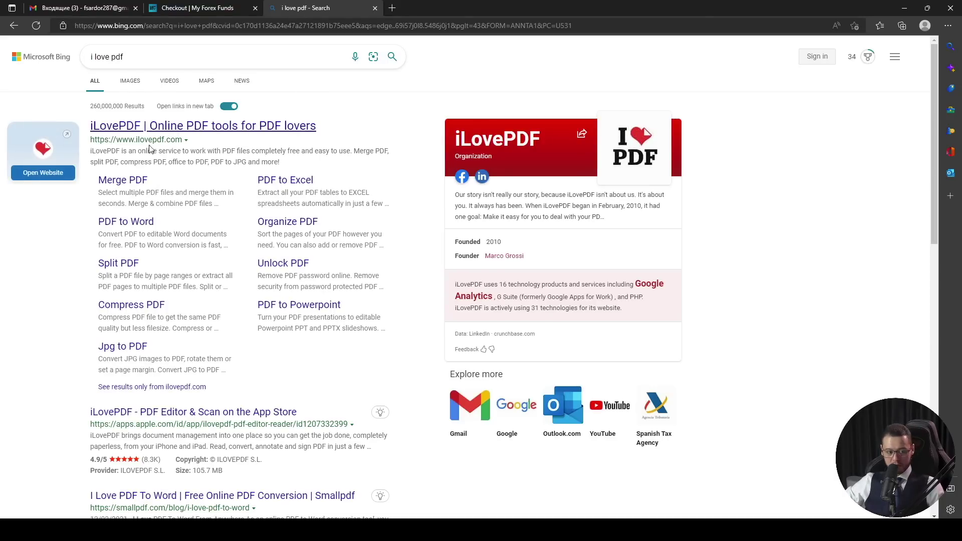
# Step: Open the iLovePDF website and choose its PDF to Word converter
pyautogui.click(124, 126)
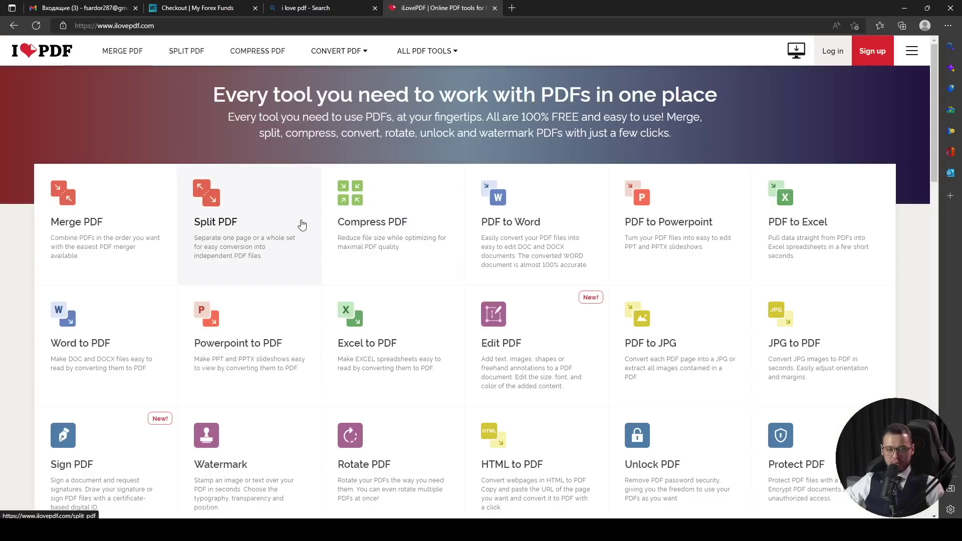
pyautogui.scroll(-3, 314, 305)
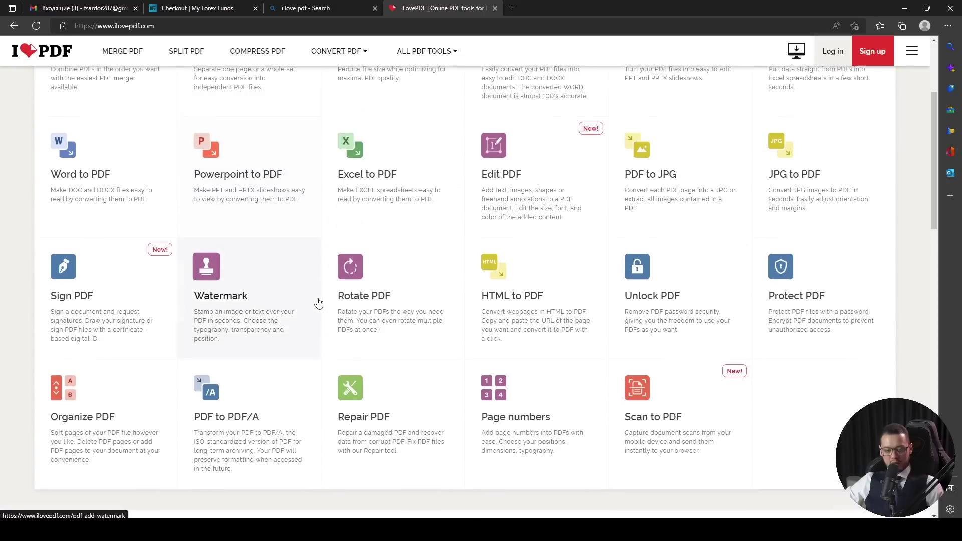
pyautogui.scroll(1, 319, 302)
pyautogui.scroll(2, 320, 301)
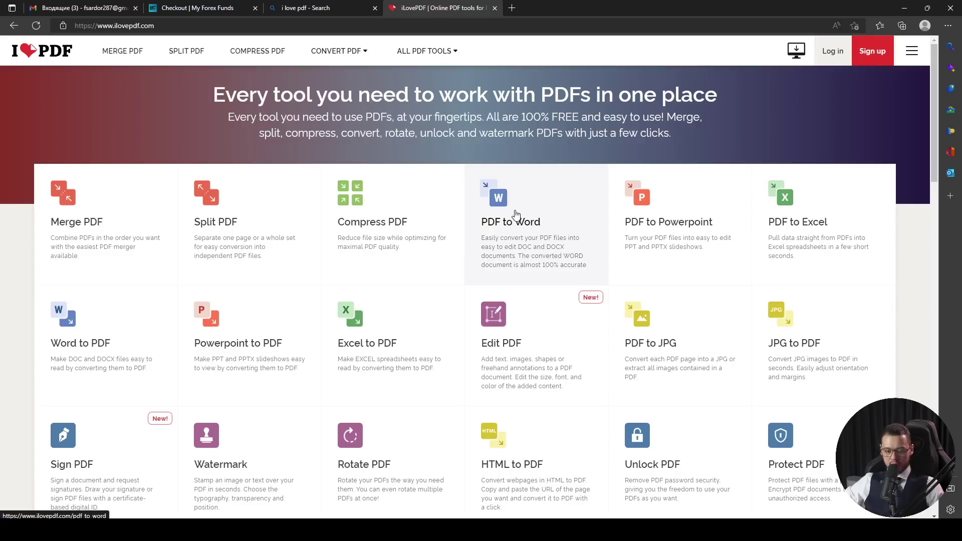
pyautogui.click(516, 218)
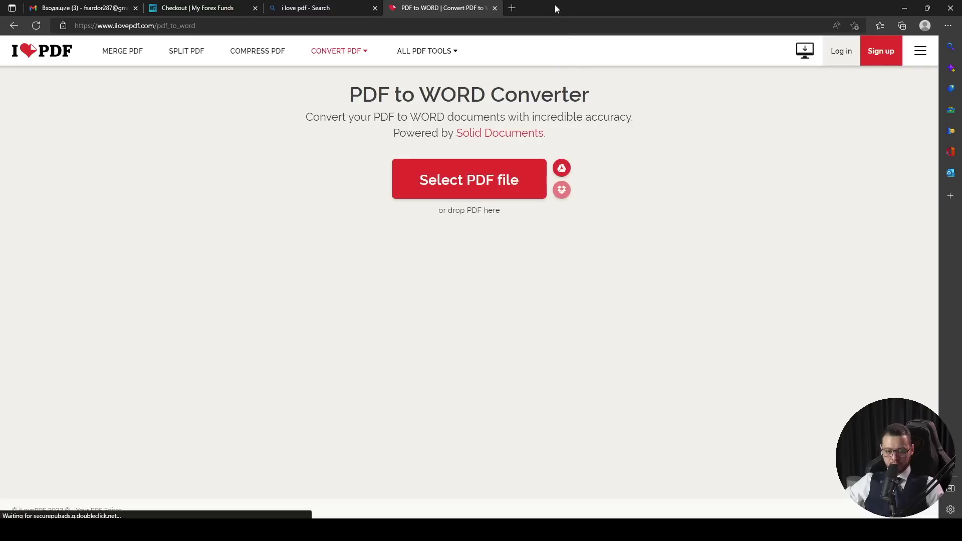
# Step: Drop the desktop IC Agreement PDF into iLovePDF's PDF to Word converter and convert it
pyautogui.doubleClick(555, 4)
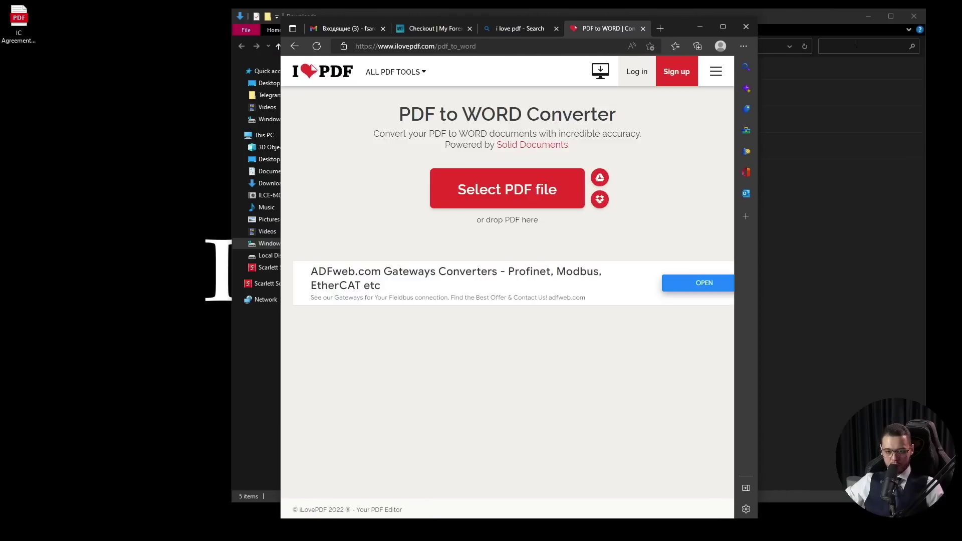
pyautogui.click(822, 18)
pyautogui.click(913, 17)
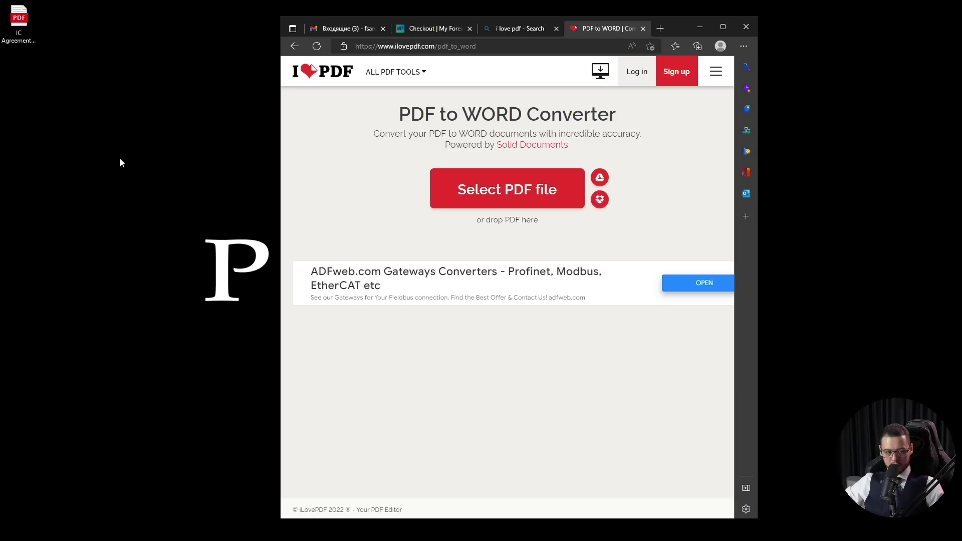
pyautogui.moveTo(18, 20); pyautogui.dragTo(502, 191)
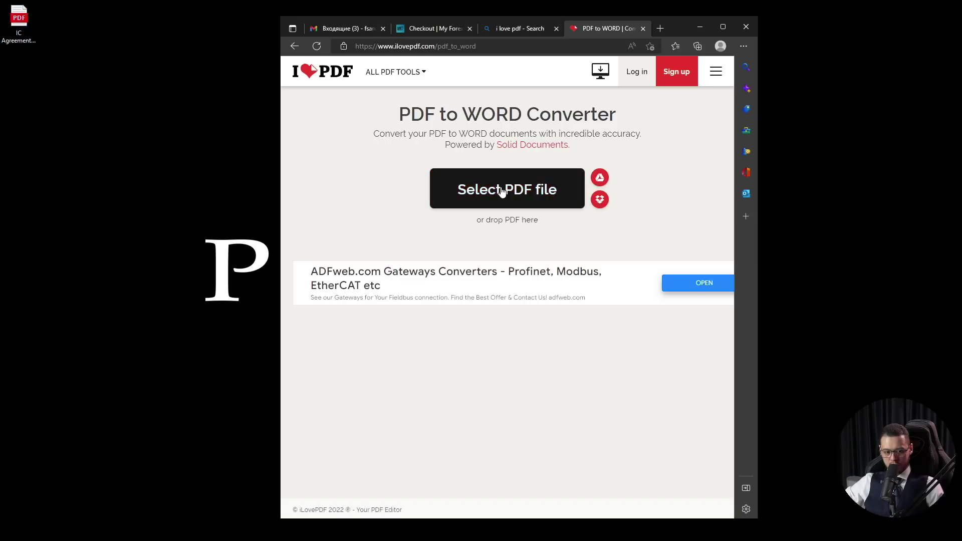
pyautogui.doubleClick(677, 28)
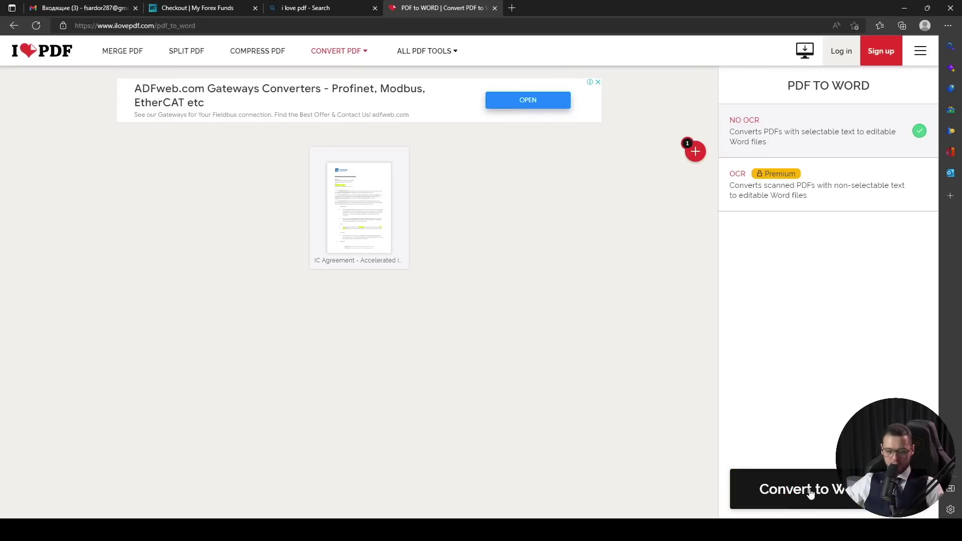
pyautogui.click(828, 495)
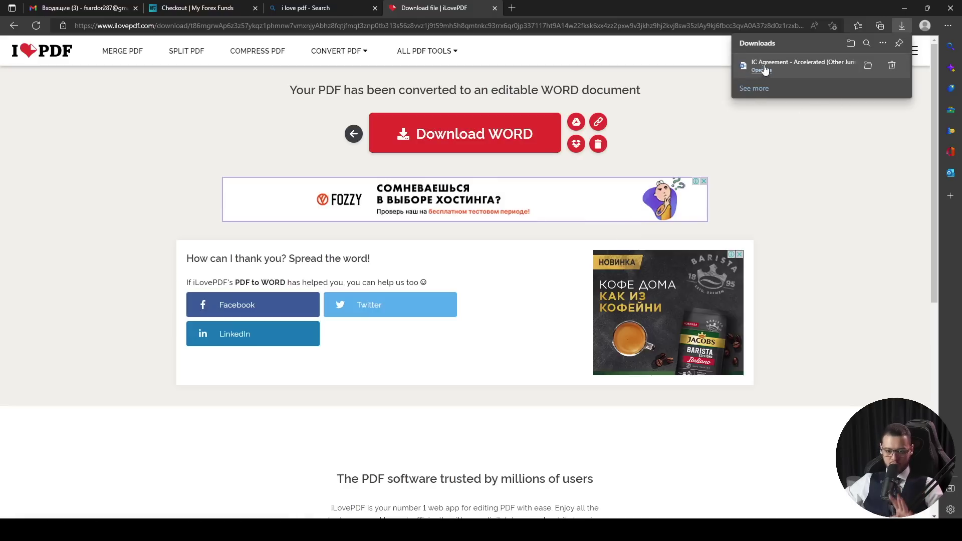
# Step: Move IC Agreement - Accelerated (Other Jurisdictions).docx from Downloads to the desktop and open it
pyautogui.click(851, 43)
pyautogui.moveTo(629, 37); pyautogui.dragTo(551, 57)
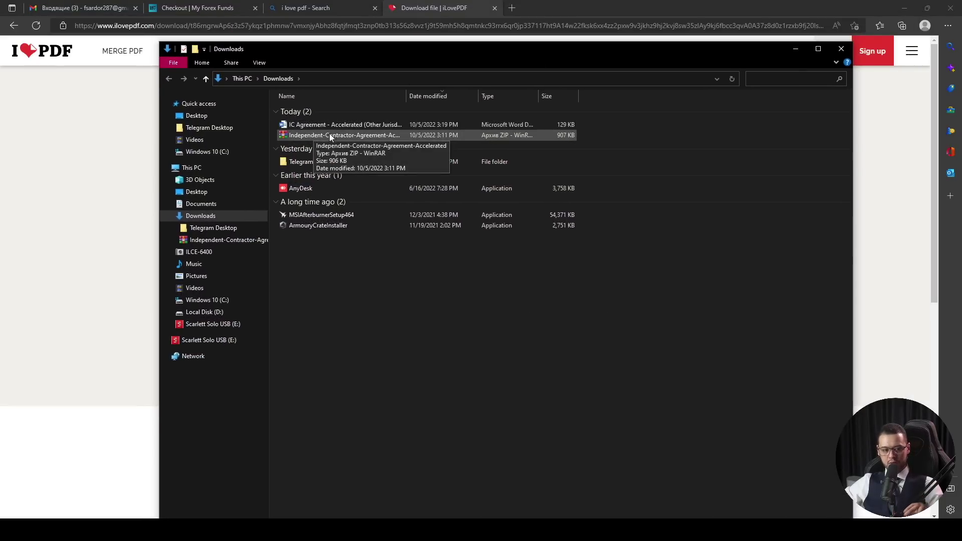
pyautogui.doubleClick(881, 10)
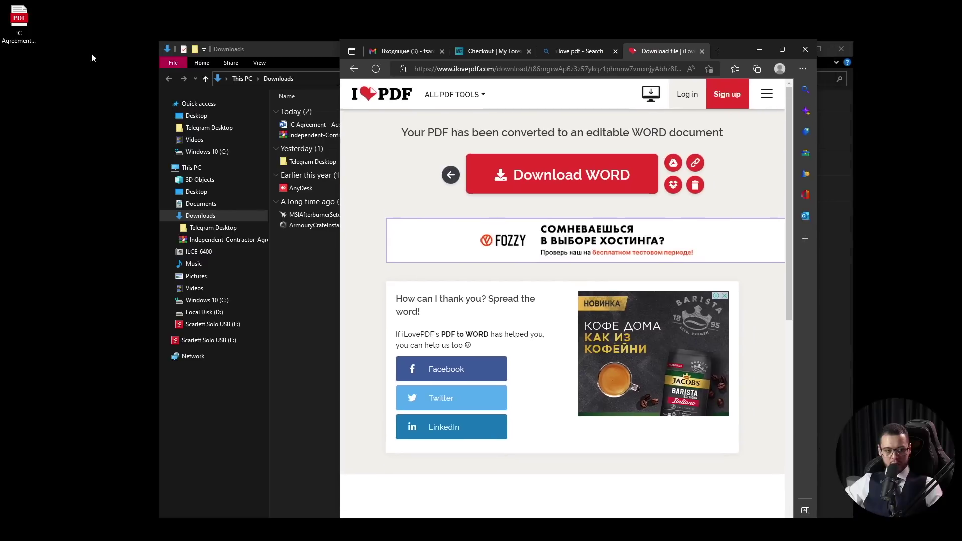
pyautogui.click(291, 293)
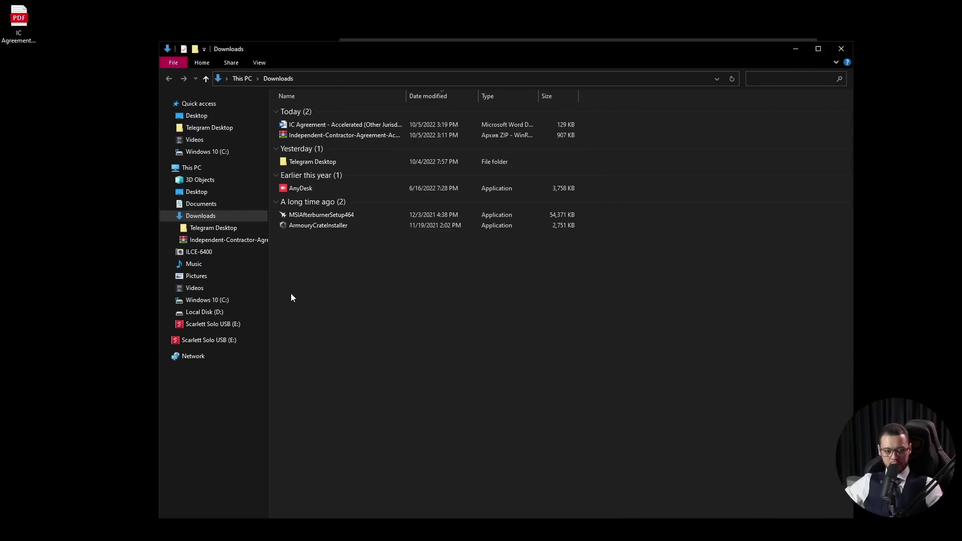
pyautogui.click(325, 127)
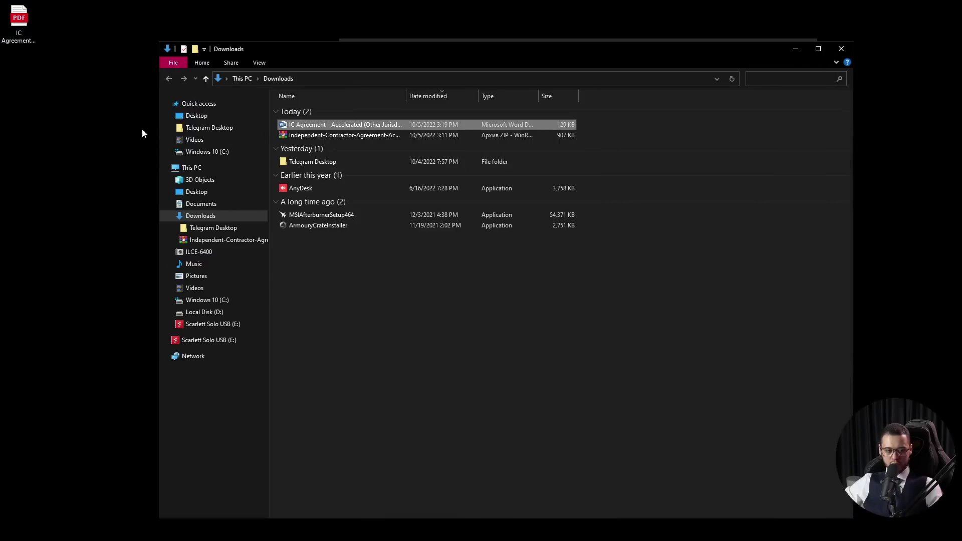
pyautogui.moveTo(142, 132); pyautogui.dragTo(22, 80)
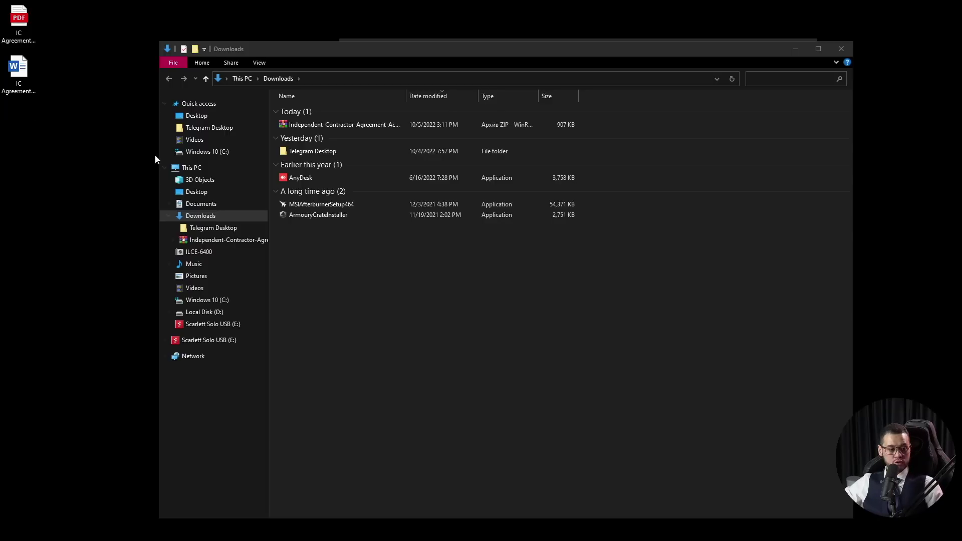
pyautogui.doubleClick(24, 71)
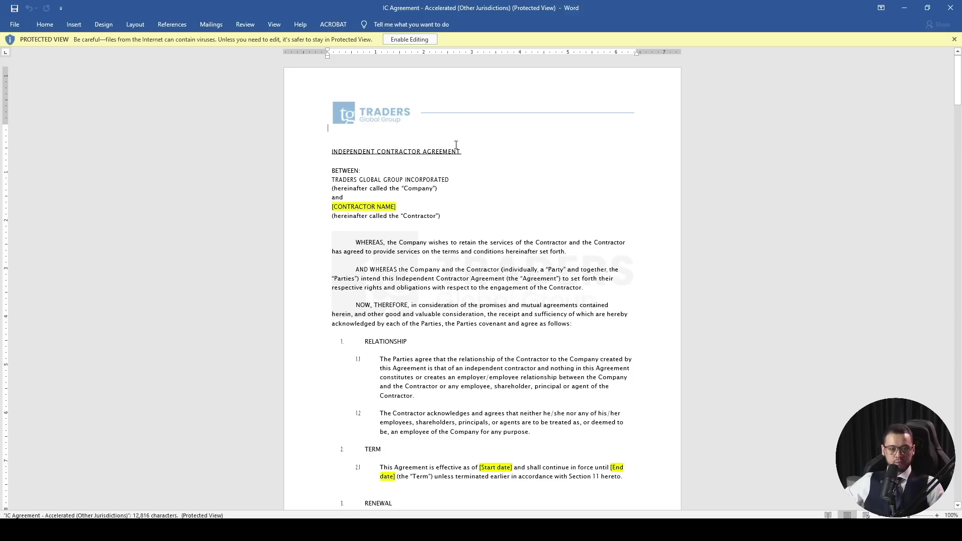
# Step: Enable editing and replace the [CONTRACTOR NAME] placeholder with the contractor's name
pyautogui.click(409, 40)
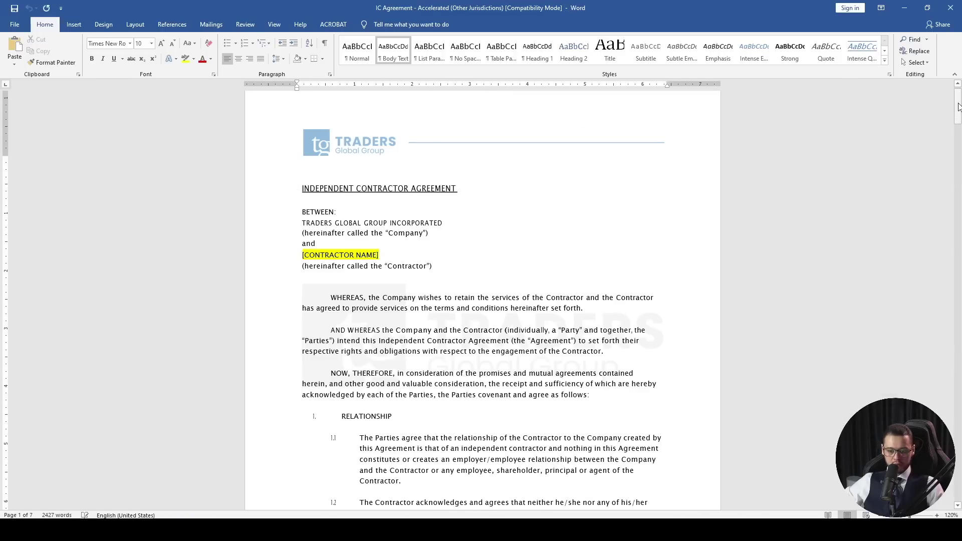
pyautogui.moveTo(957, 106); pyautogui.dragTo(957, 483)
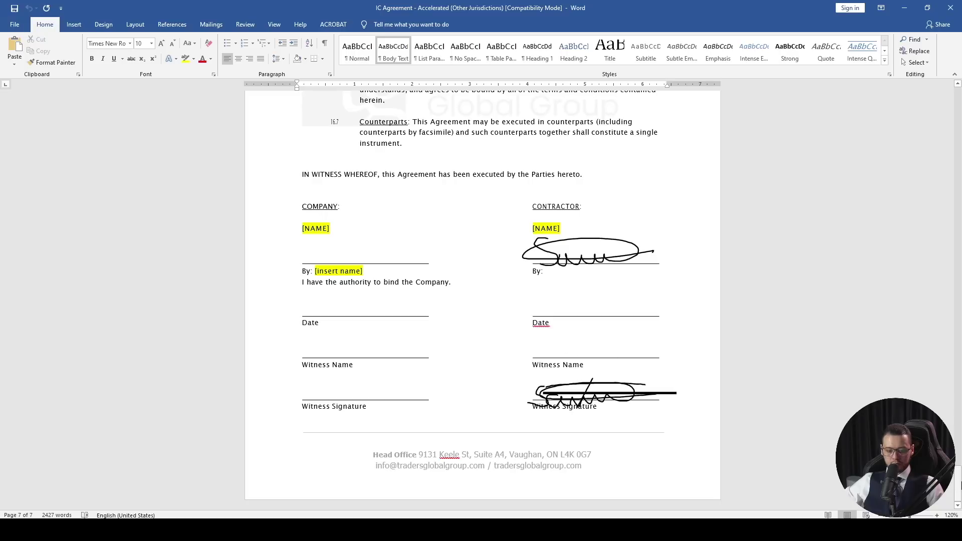
pyautogui.moveTo(959, 482); pyautogui.dragTo(958, 106)
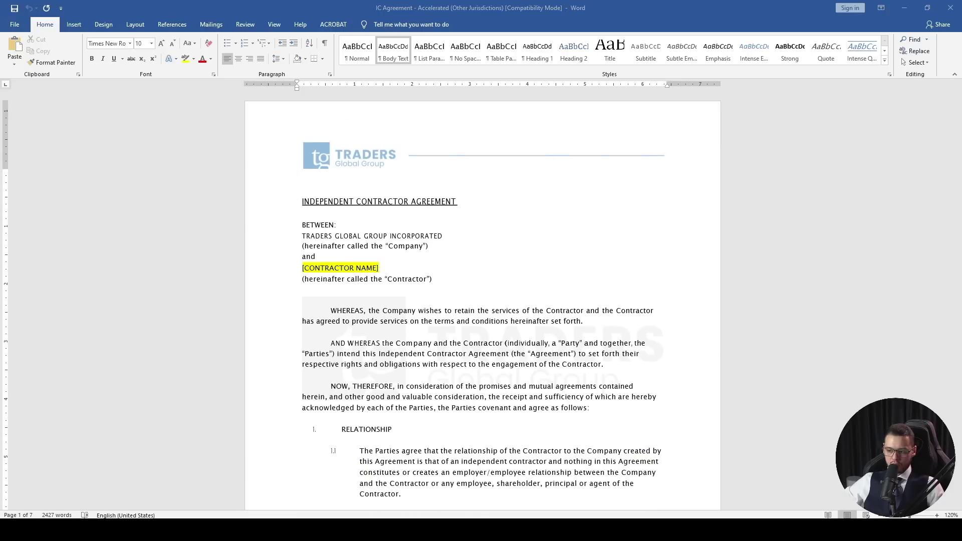
pyautogui.click(321, 269)
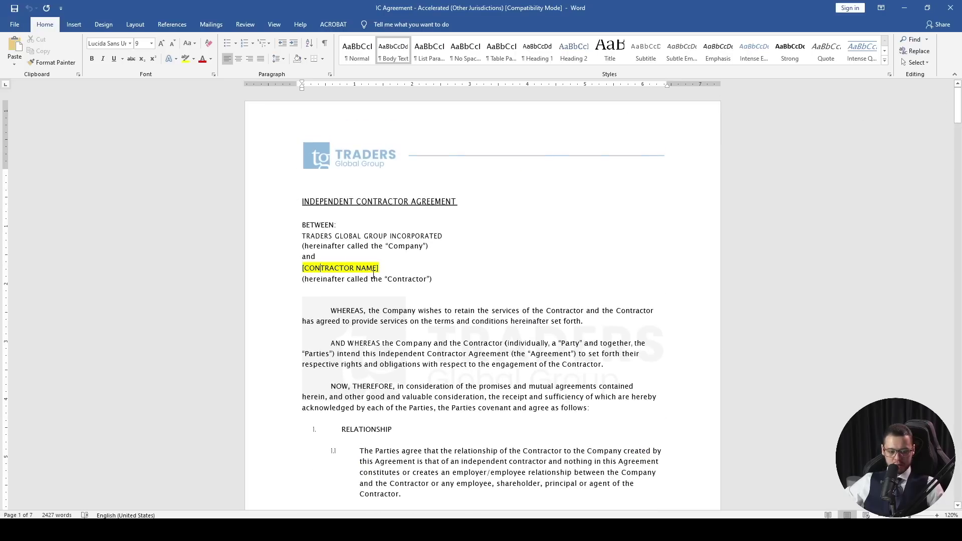
pyautogui.hotkey('ctrl', 'shift', 'Left')
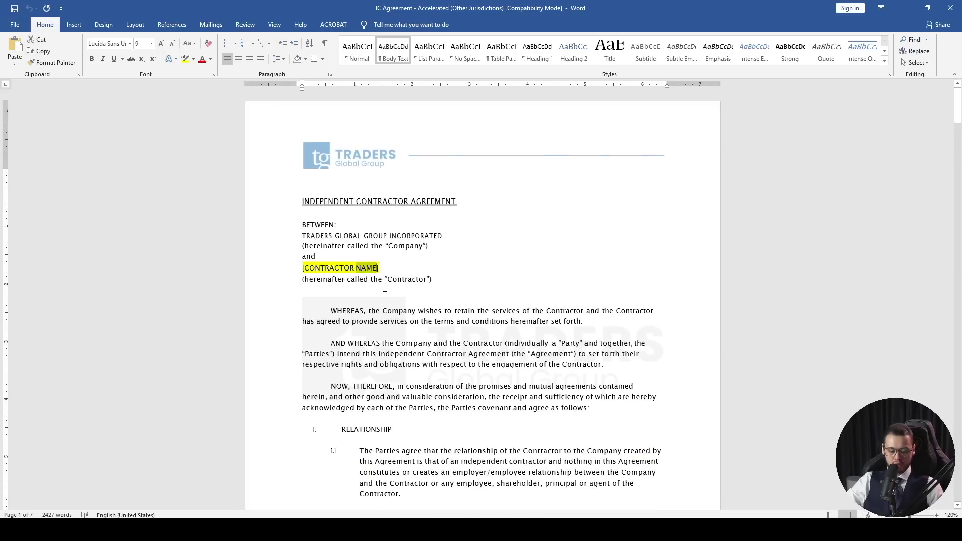
pyautogui.hotkey('ctrl', 'shift', 'Left')
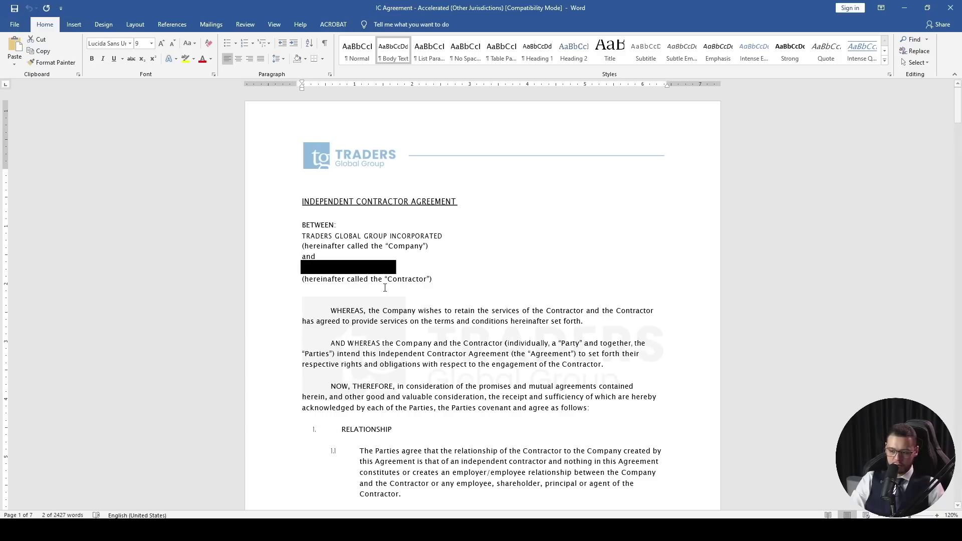
pyautogui.click(436, 279)
pyautogui.scroll(-10, 402, 271)
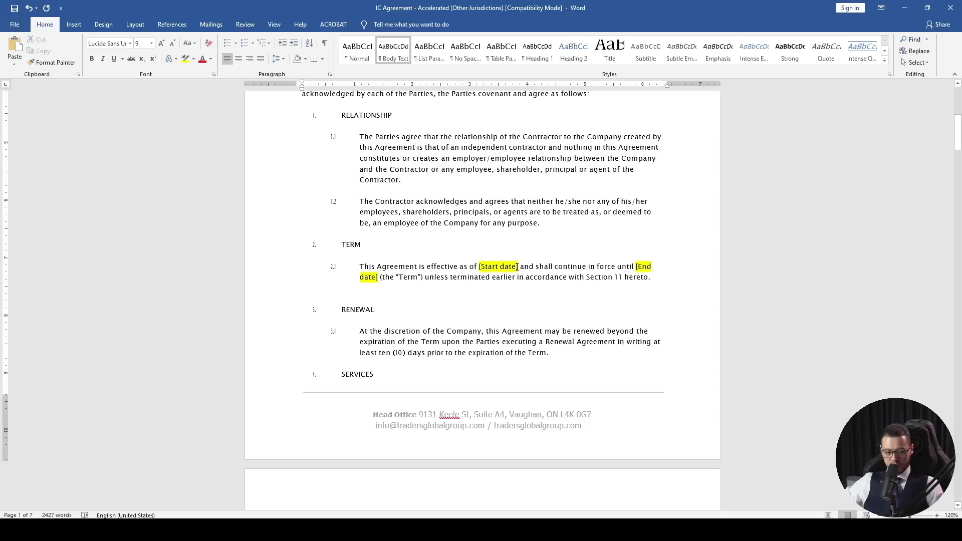
# Step: Replace the Start date placeholder with 10.05.2022
pyautogui.click(519, 267)
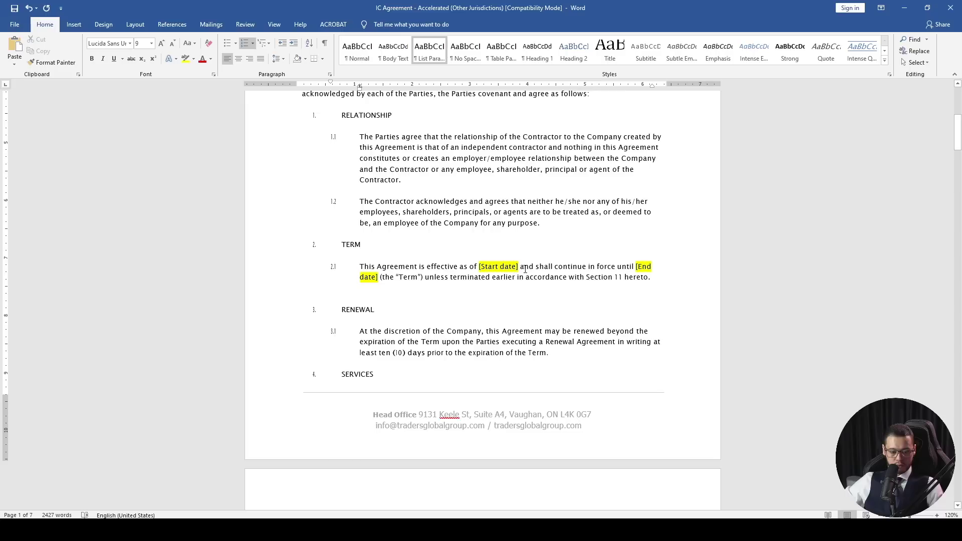
pyautogui.moveTo(516, 267); pyautogui.dragTo(481, 267)
pyautogui.write('10.0')
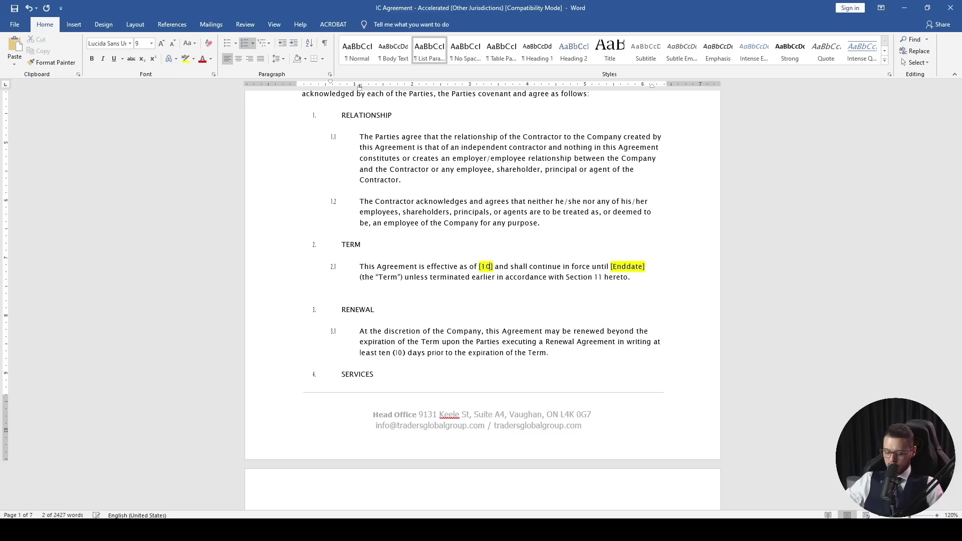
pyautogui.write('52022')
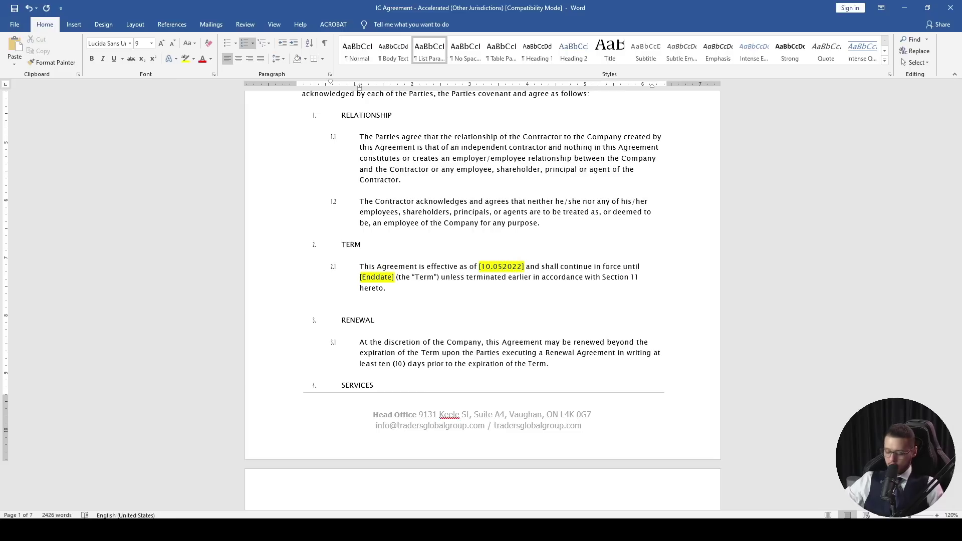
pyautogui.write('.')
pyautogui.press('Down')
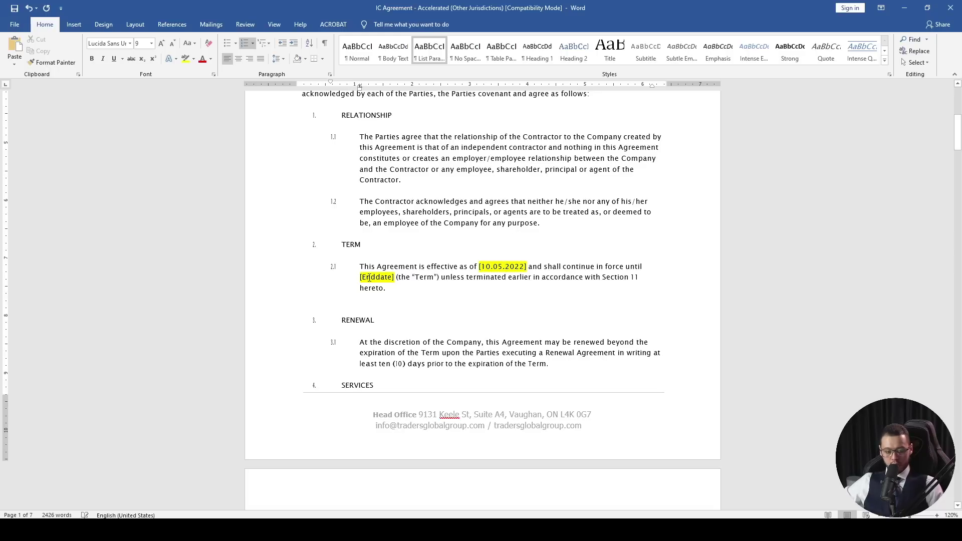
pyautogui.doubleClick(377, 277)
pyautogui.click(384, 277)
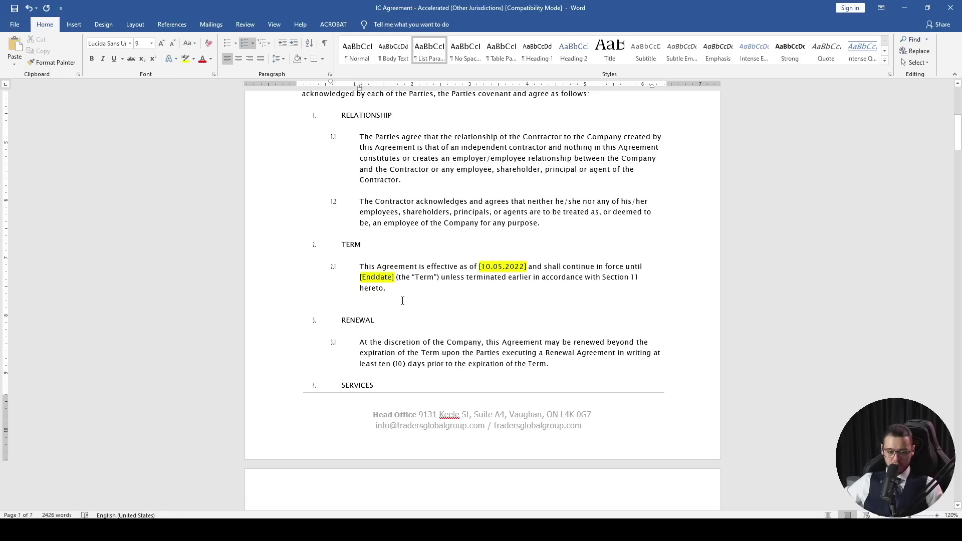
# Step: Paste the contractor's name over [NAME] in the contractor signature block
pyautogui.scroll(-14, 402, 301)
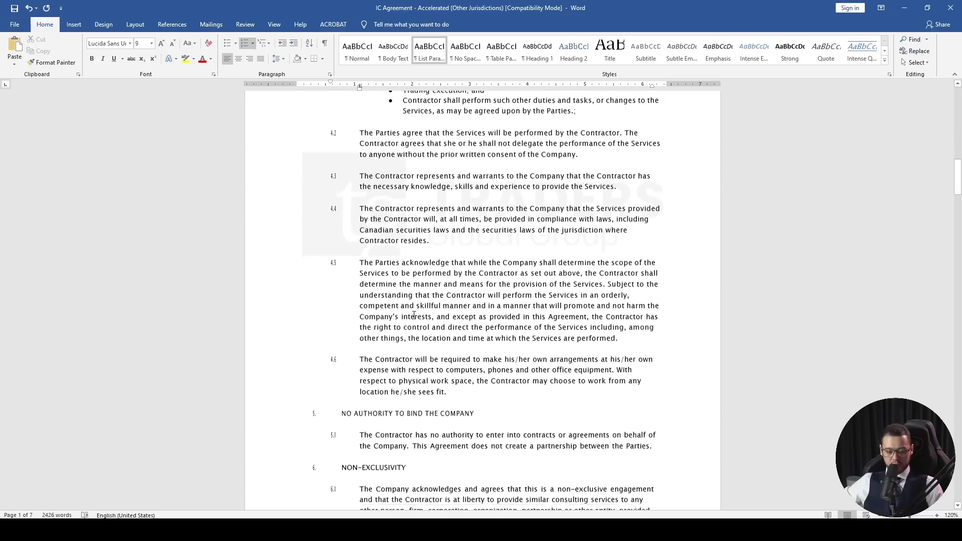
pyautogui.scroll(-15, 414, 314)
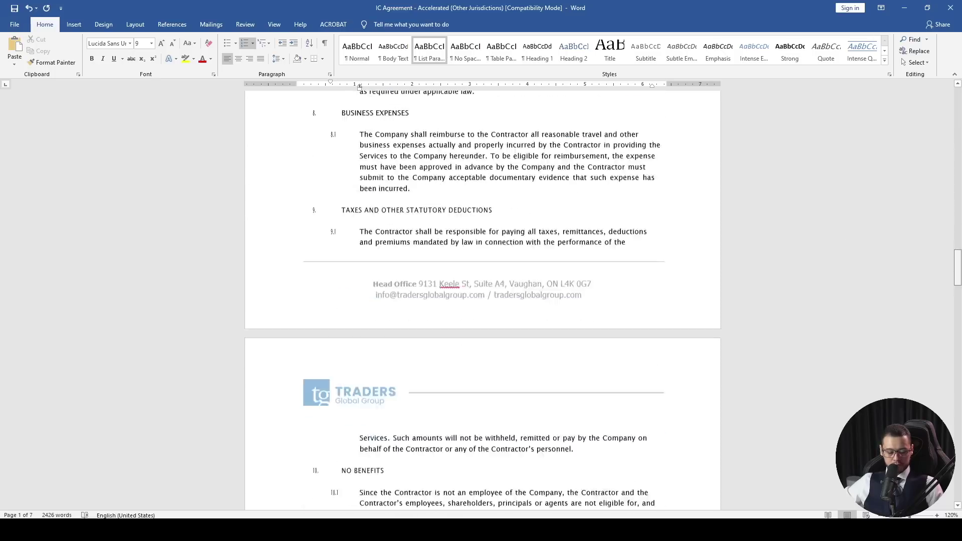
pyautogui.scroll(-18, 482, 301)
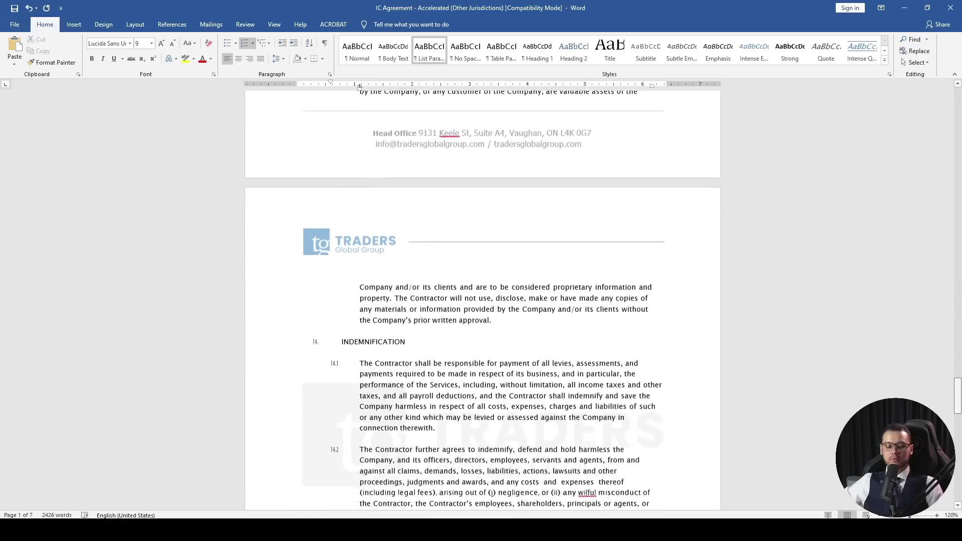
pyautogui.scroll(-20, 803, 391)
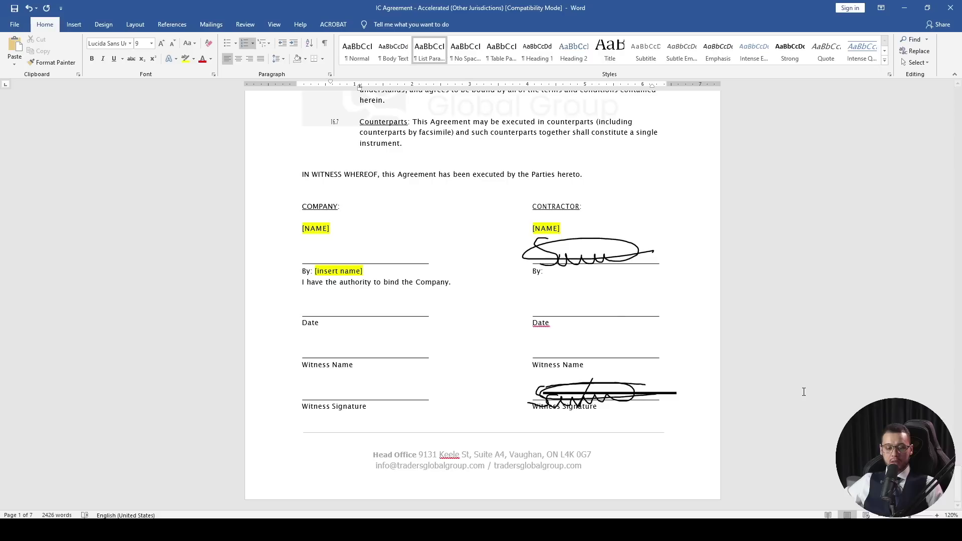
pyautogui.click(547, 234)
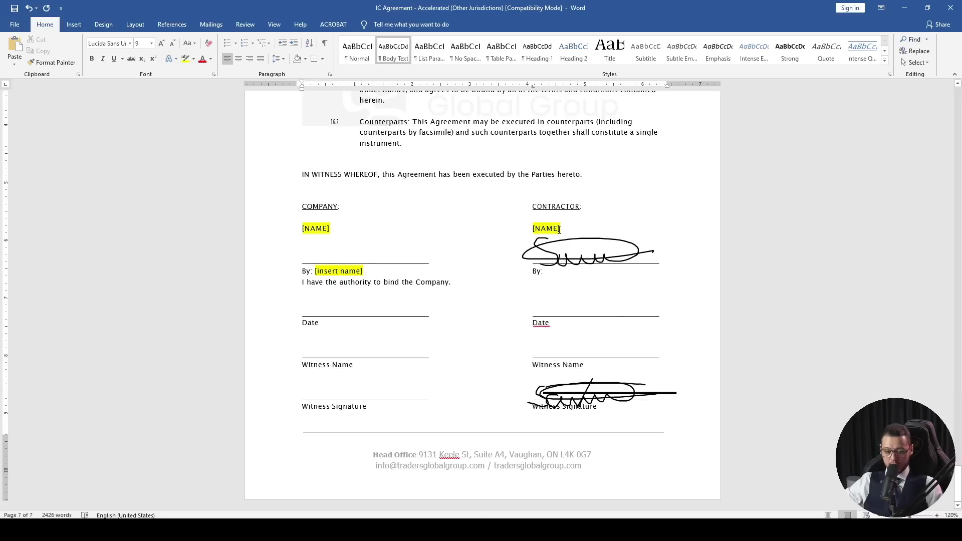
pyautogui.doubleClick(558, 229)
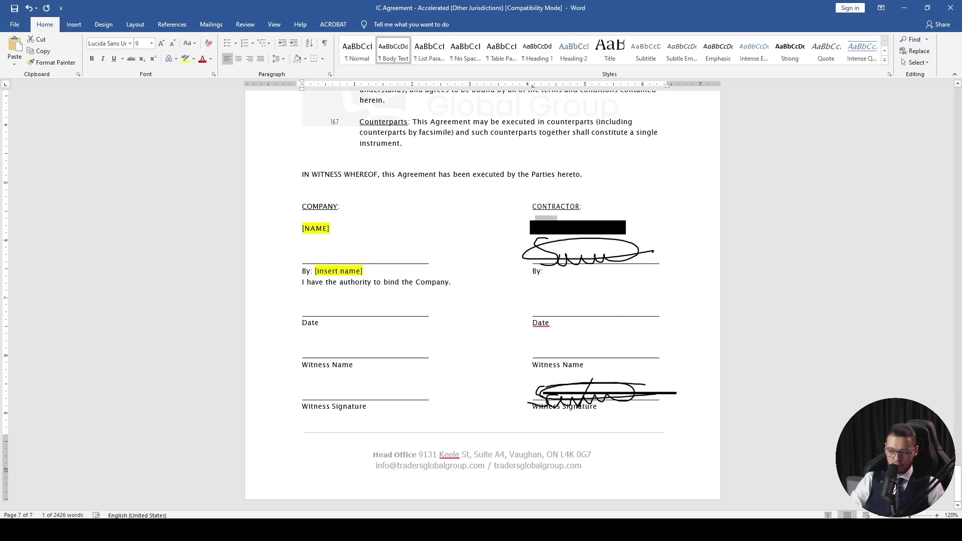
pyautogui.hotkey('ctrl', 'v')
# Step: Enter 10.05.2022 above the contractor's Date, paste the witness name, and save
pyautogui.click(556, 311)
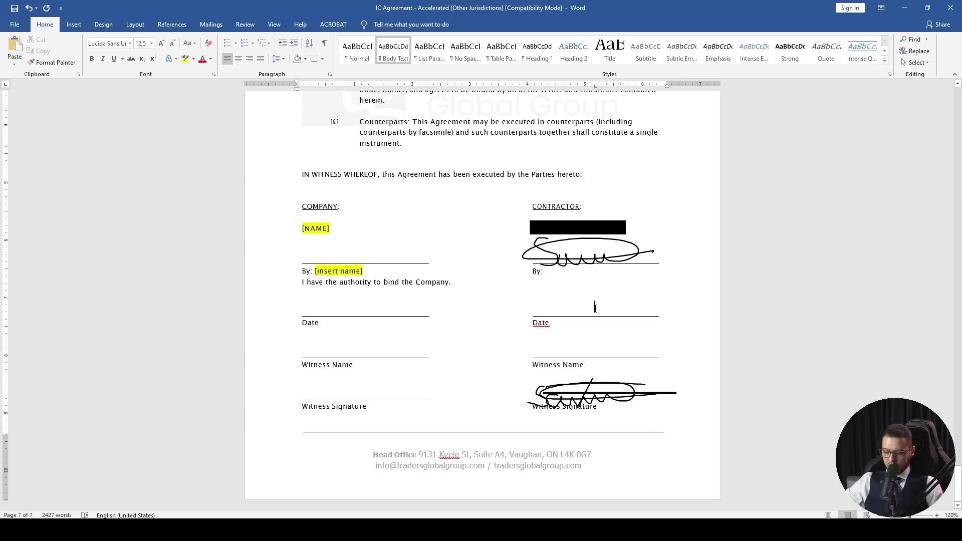
pyautogui.write('10.05.2022')
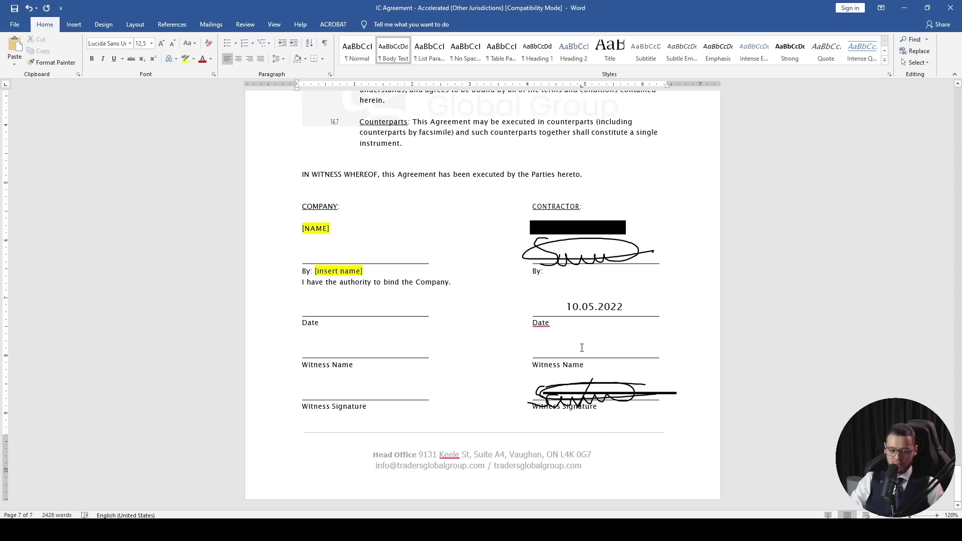
pyautogui.click(582, 347)
pyautogui.hotkey('ctrl', 'v')
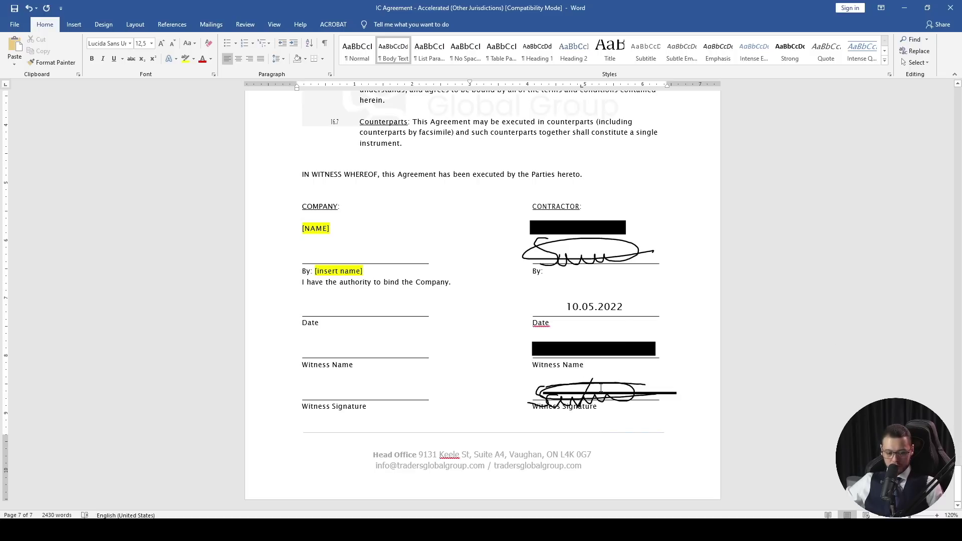
pyautogui.click(786, 326)
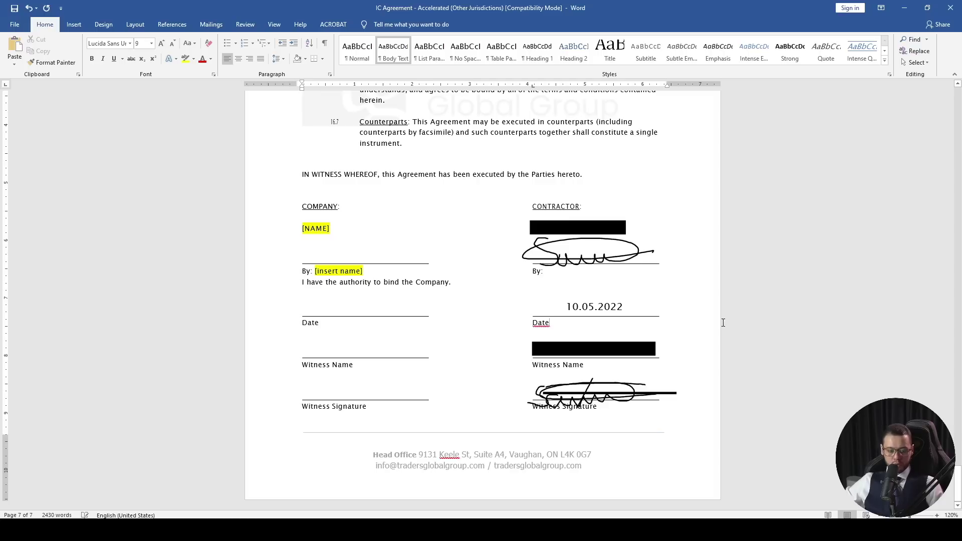
pyautogui.moveTo(958, 485); pyautogui.dragTo(956, 97)
pyautogui.hotkey('ctrl', 's')
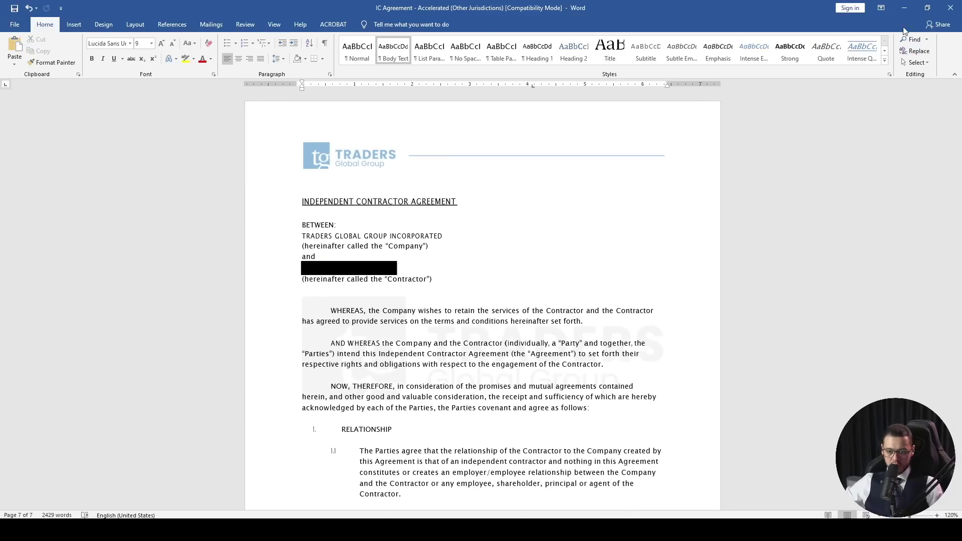
# Step: Close Word, refresh the desktop, and reopen the IC Agreement Word document
pyautogui.click(949, 8)
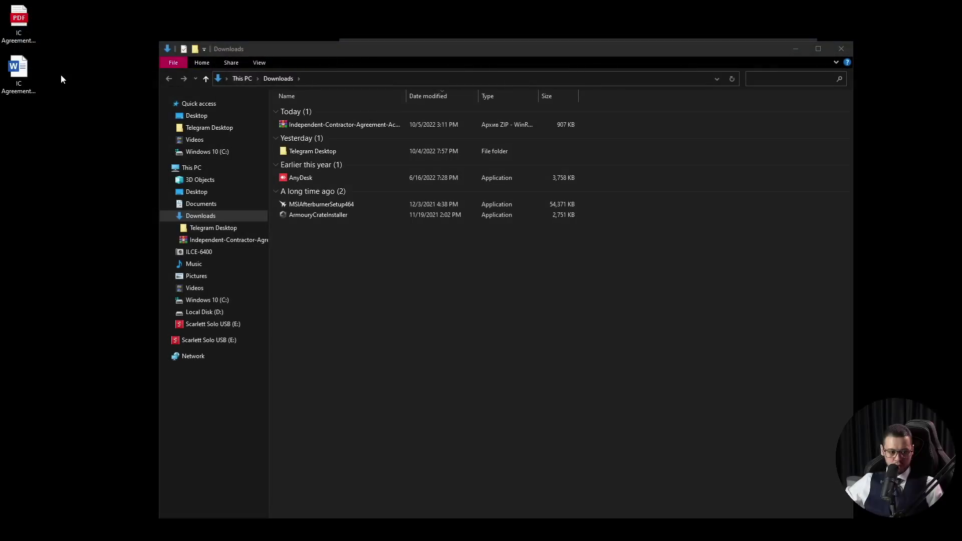
pyautogui.rightClick(68, 66)
pyautogui.click(91, 97)
pyautogui.click(28, 91)
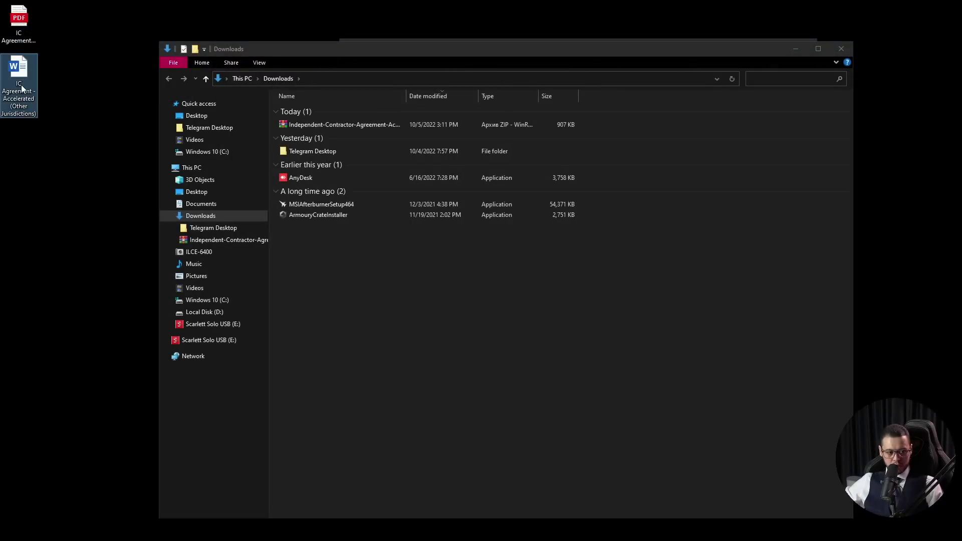
pyautogui.rightClick(62, 85)
pyautogui.click(76, 116)
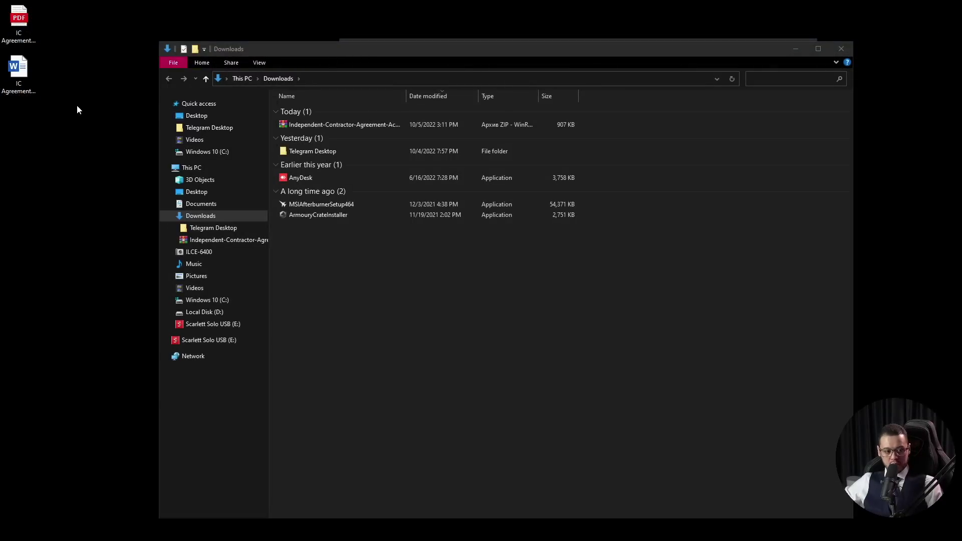
pyautogui.rightClick(77, 104)
pyautogui.click(88, 131)
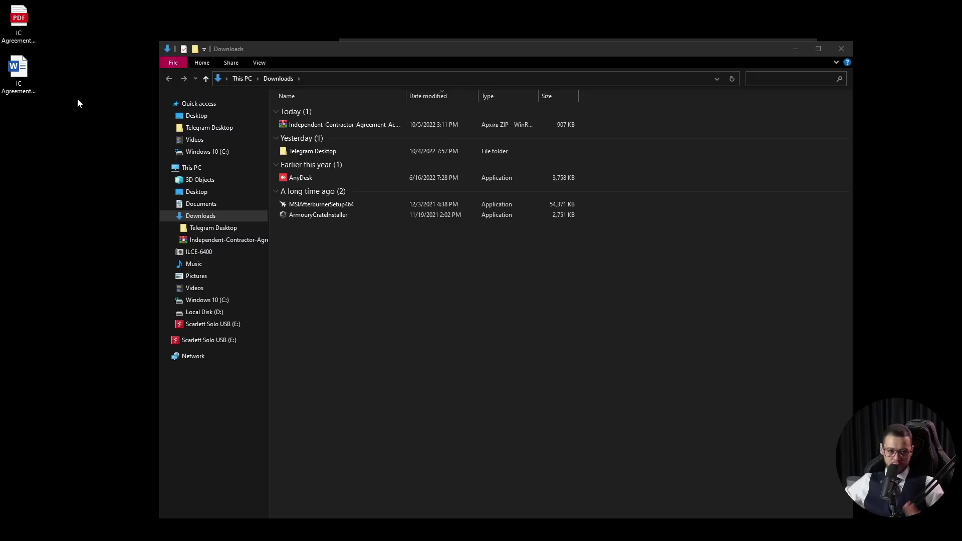
pyautogui.doubleClick(28, 72)
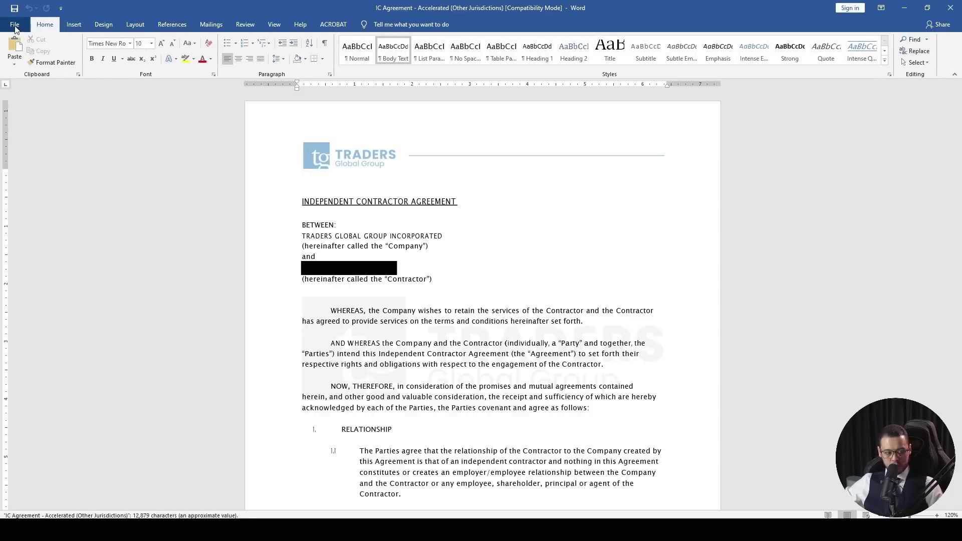
# Step: Save a PDF copy to the Desktop as IC Agreement - Accelerated (Other Jurisdictions)111
pyautogui.click(16, 26)
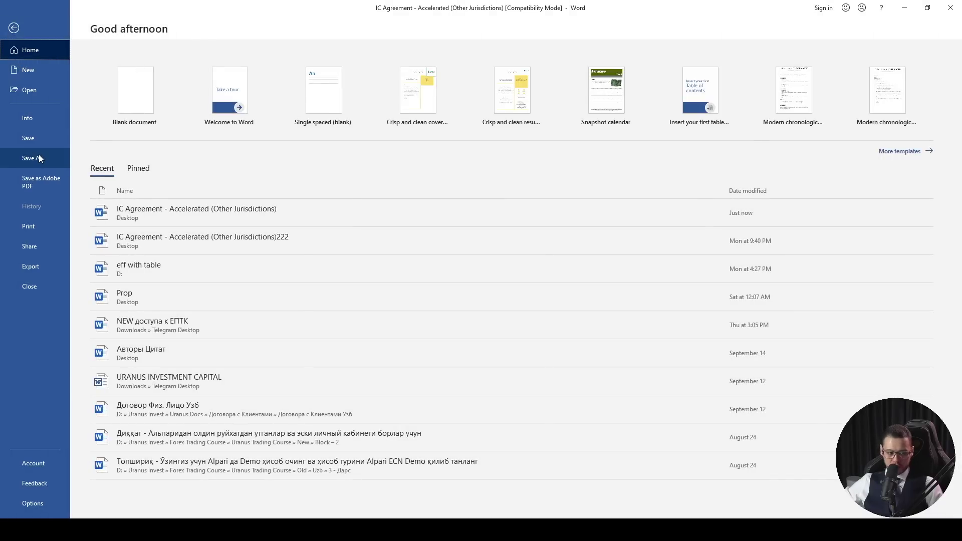
pyautogui.click(39, 158)
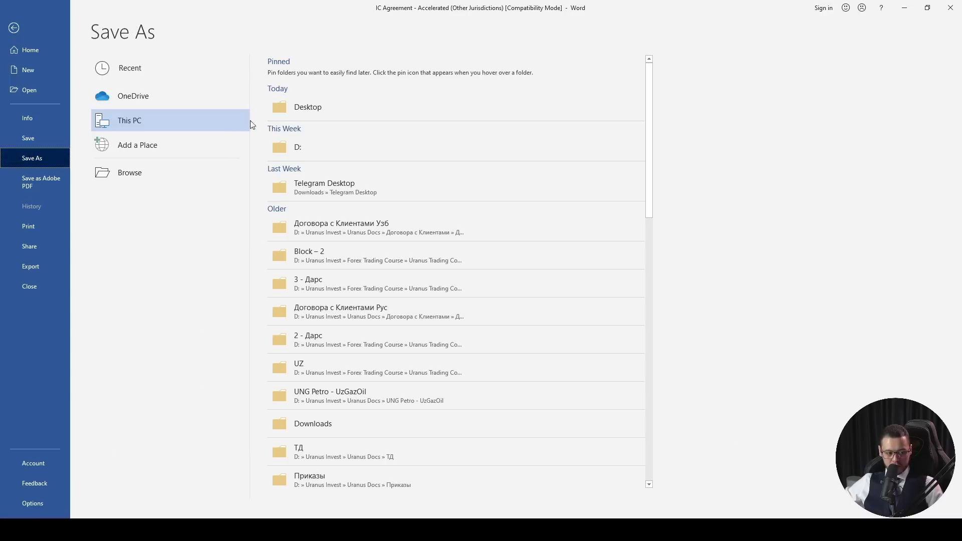
pyautogui.click(319, 110)
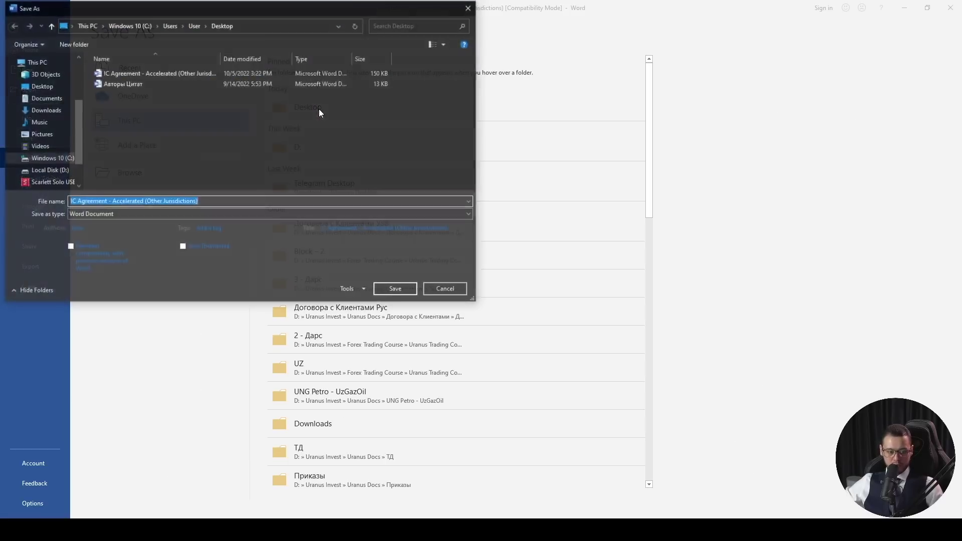
pyautogui.click(217, 204)
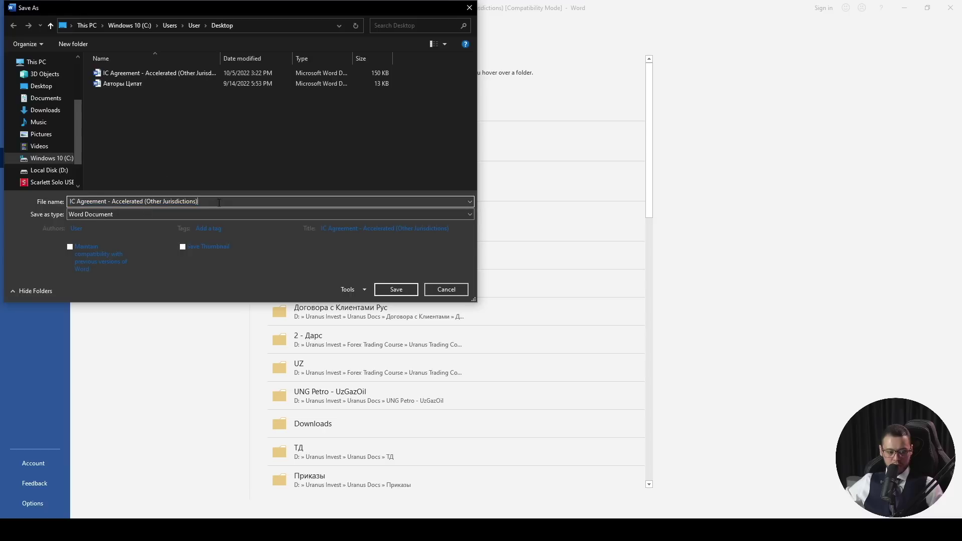
pyautogui.write('111')
pyautogui.click(474, 215)
pyautogui.click(76, 270)
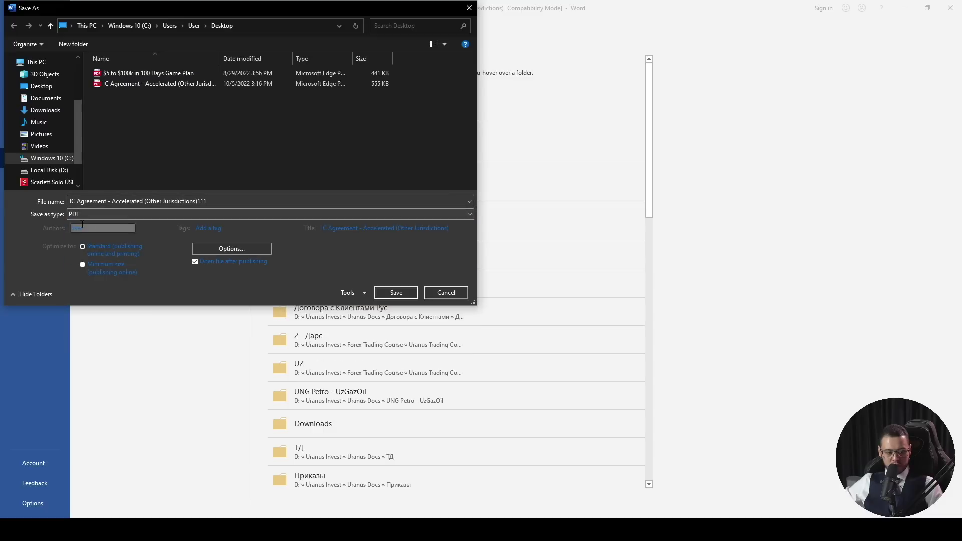
pyautogui.click(396, 292)
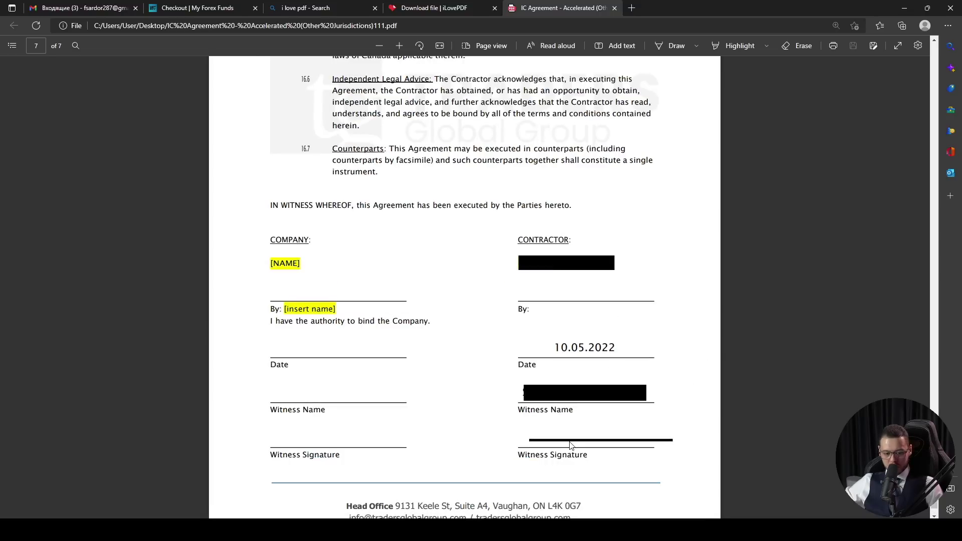
# Step: Review the exported agreement PDF in Edge and reopen it from its desktop icon
pyautogui.scroll(-1, 595, 430)
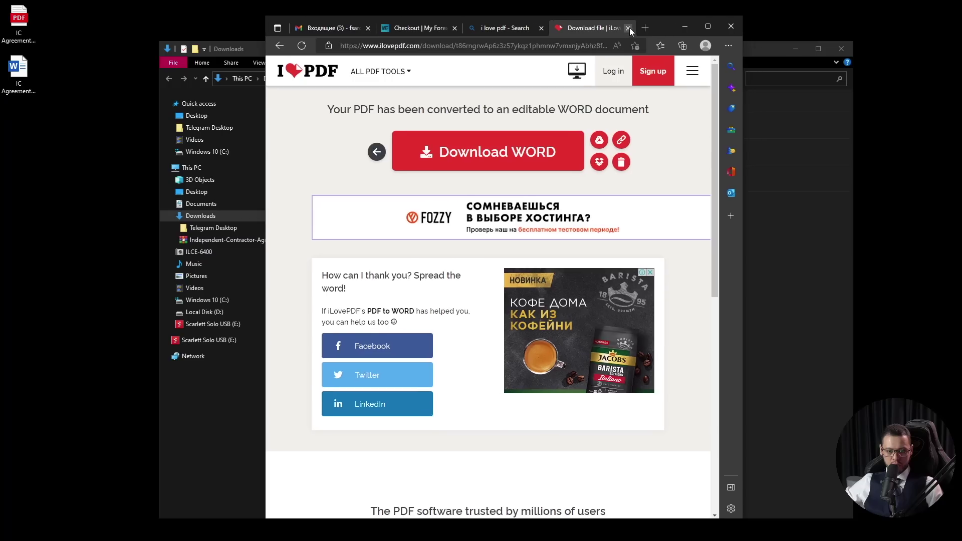
pyautogui.moveTo(629, 28); pyautogui.dragTo(618, 19)
pyautogui.click(19, 123)
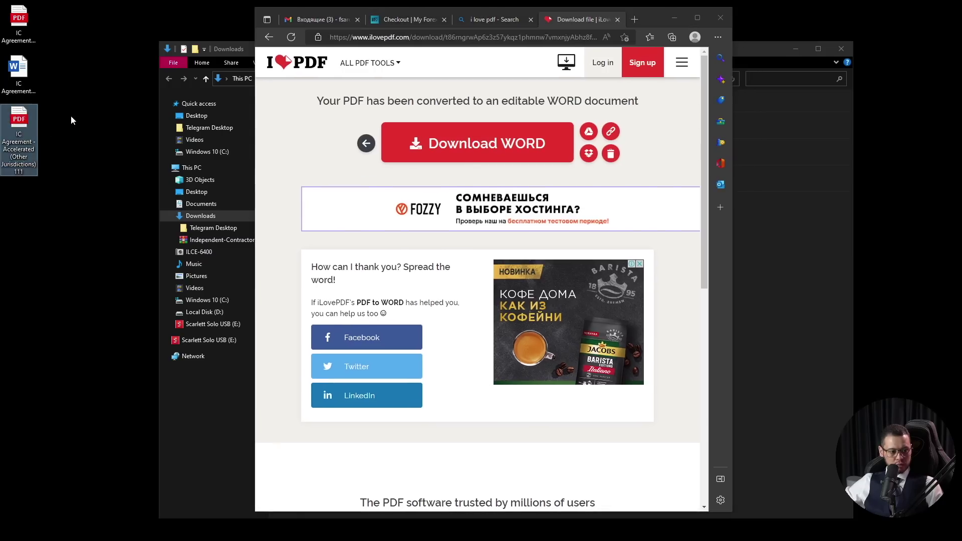
pyautogui.doubleClick(23, 158)
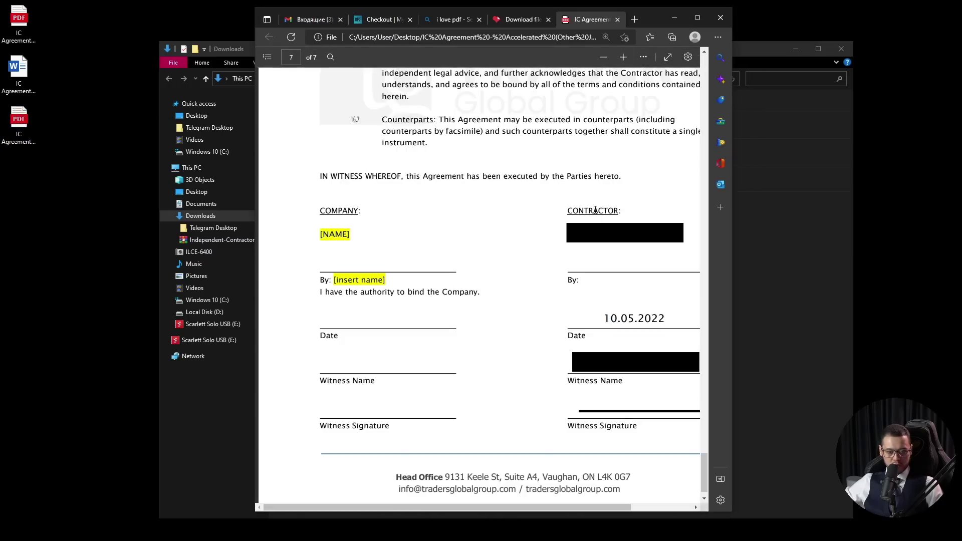
pyautogui.scroll(-1, 611, 231)
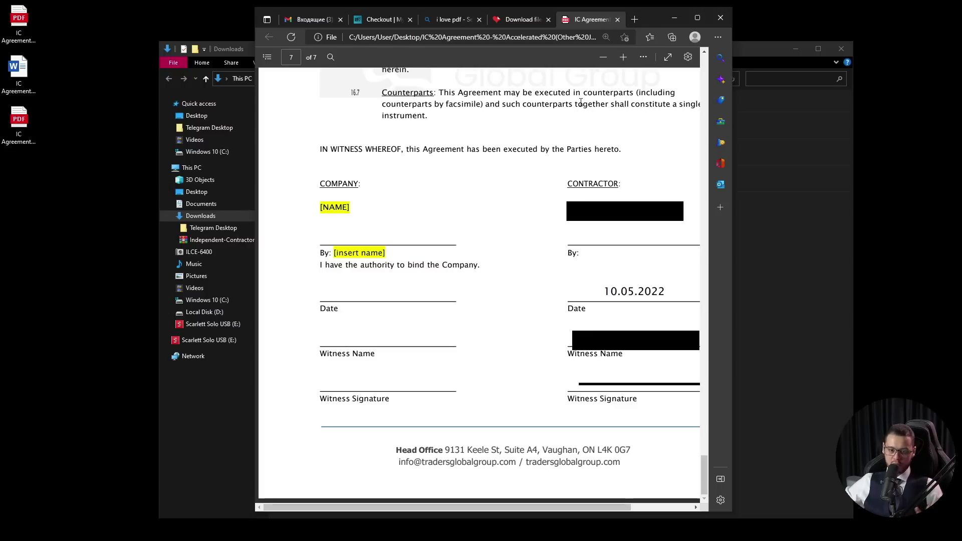
pyautogui.click(19, 122)
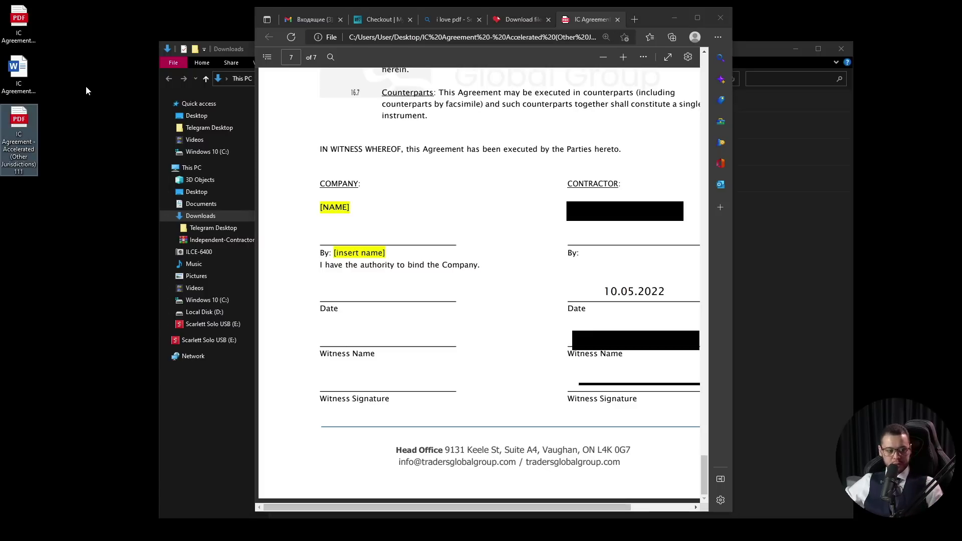
# Step: Return the browser to iLovePDF's PDF to WORD converter page
pyautogui.moveTo(654, 20); pyautogui.dragTo(642, 25)
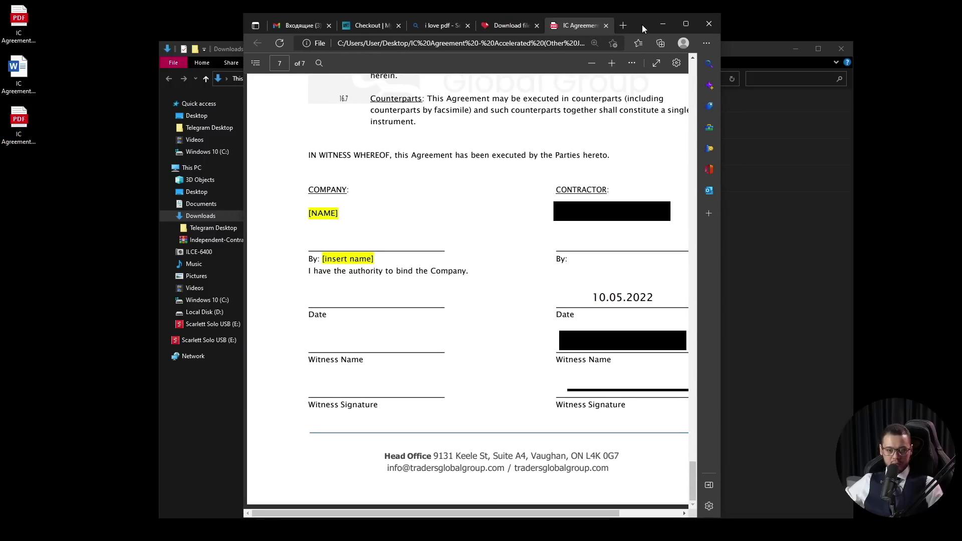
pyautogui.click(516, 25)
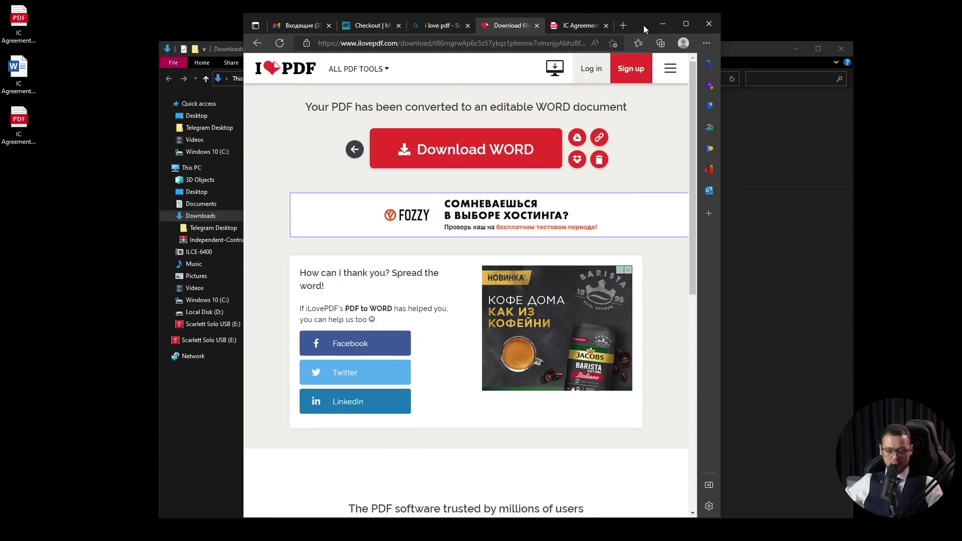
pyautogui.moveTo(644, 25); pyautogui.dragTo(630, 29)
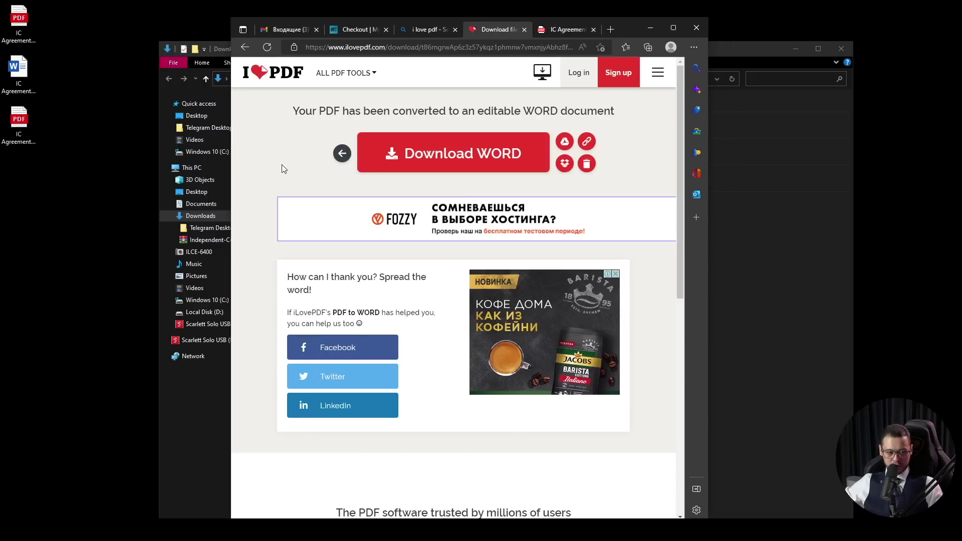
pyautogui.click(242, 46)
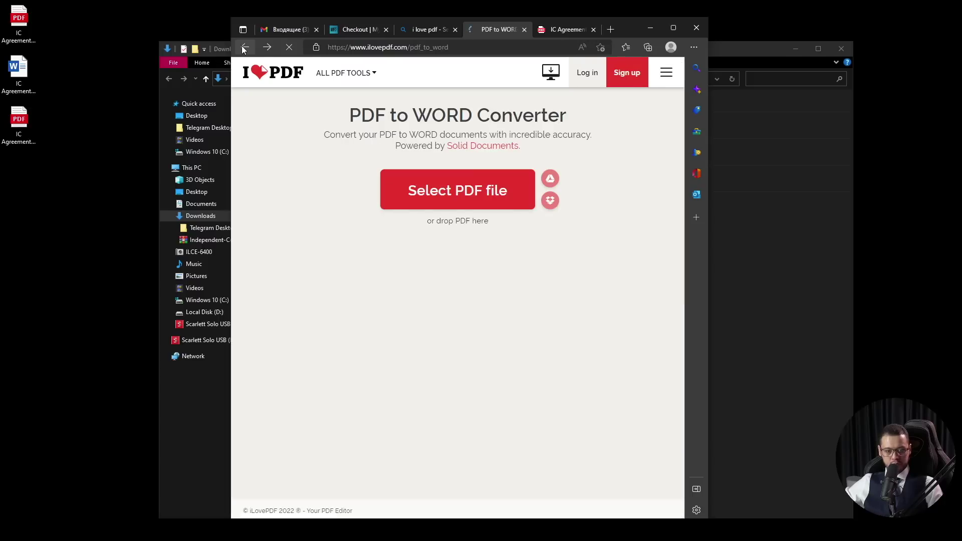
pyautogui.moveTo(629, 31); pyautogui.dragTo(620, 27)
# Step: Rename the desktop agreement Word file, then open the desktop agreement PDF in Edge
pyautogui.click(18, 123)
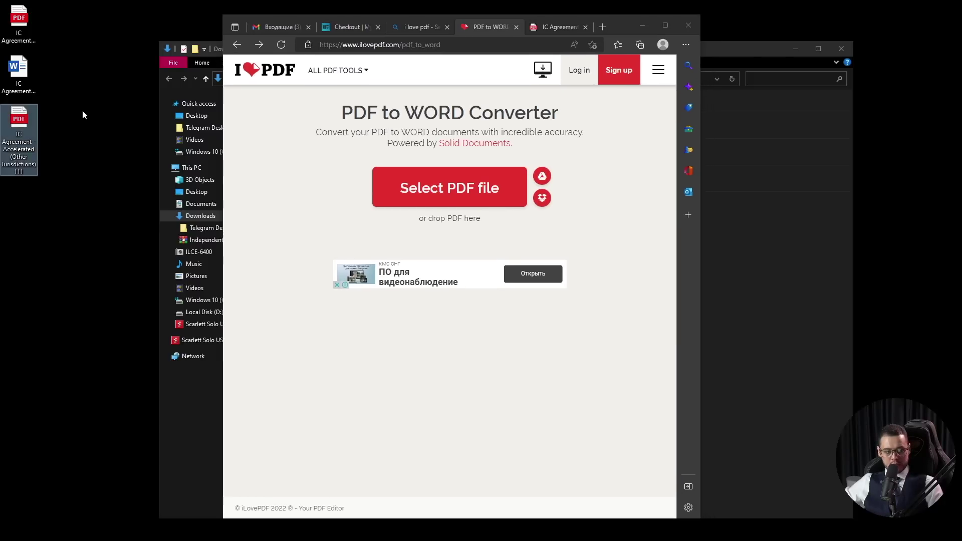
pyautogui.click(19, 30)
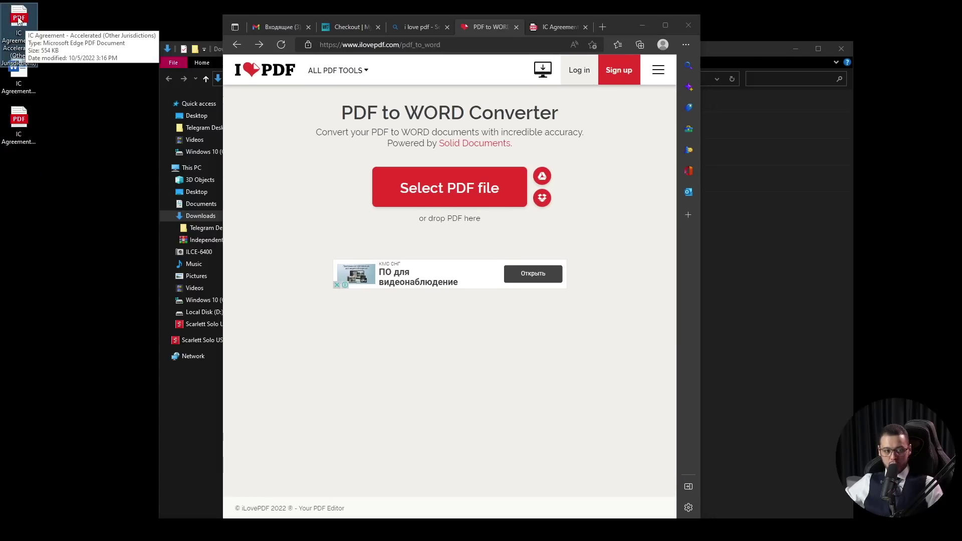
pyautogui.moveTo(29, 186); pyautogui.dragTo(95, 85)
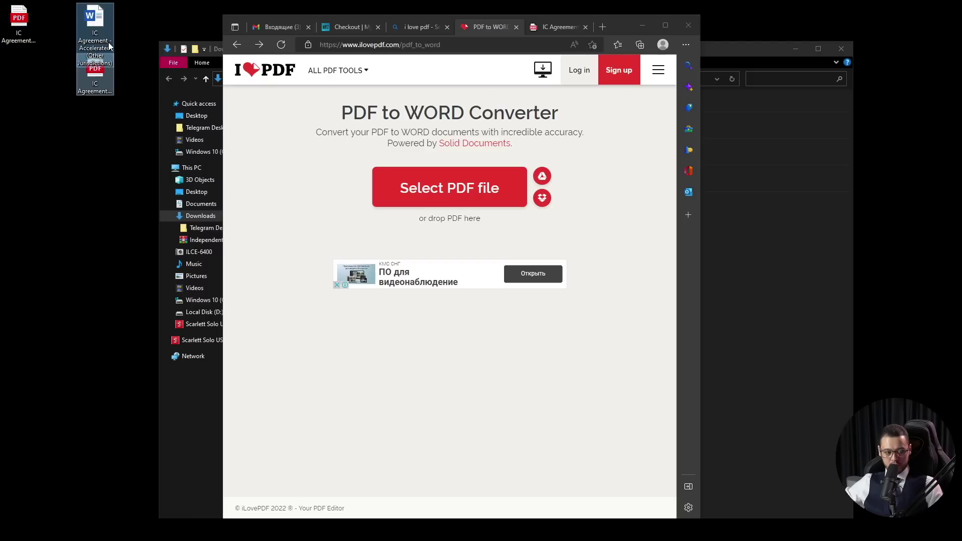
pyautogui.click(19, 27)
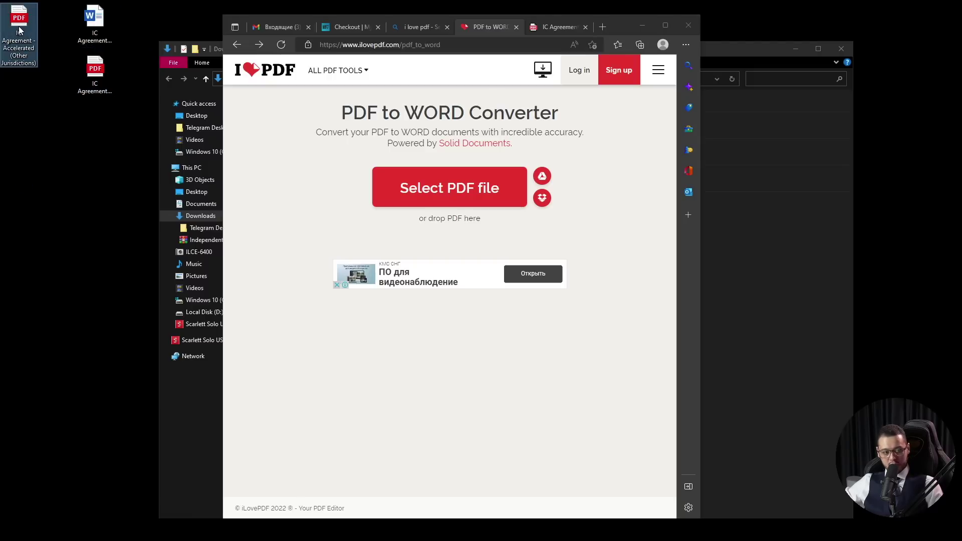
pyautogui.keyDown('ctrl'); pyautogui.click(95, 40); pyautogui.keyUp('ctrl')
pyautogui.click(95, 40)
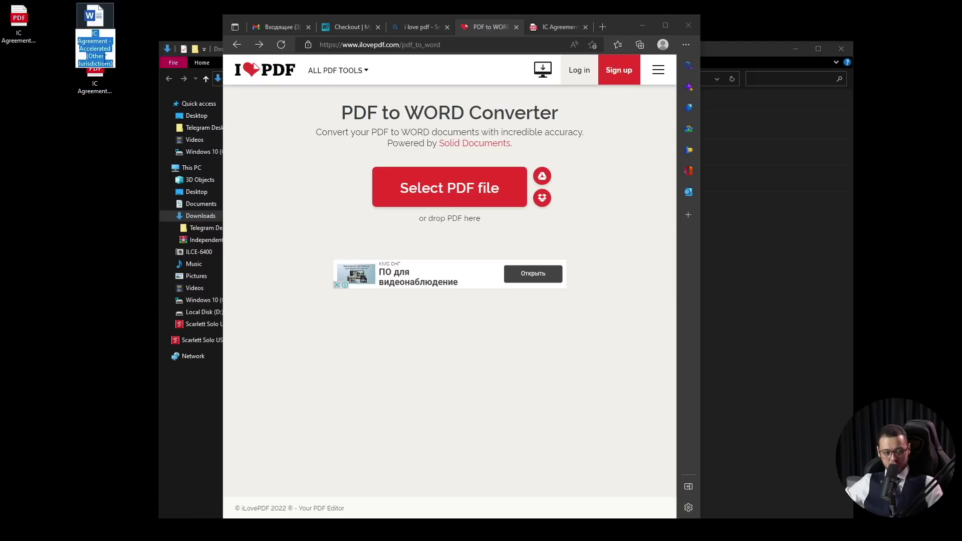
pyautogui.click(115, 60)
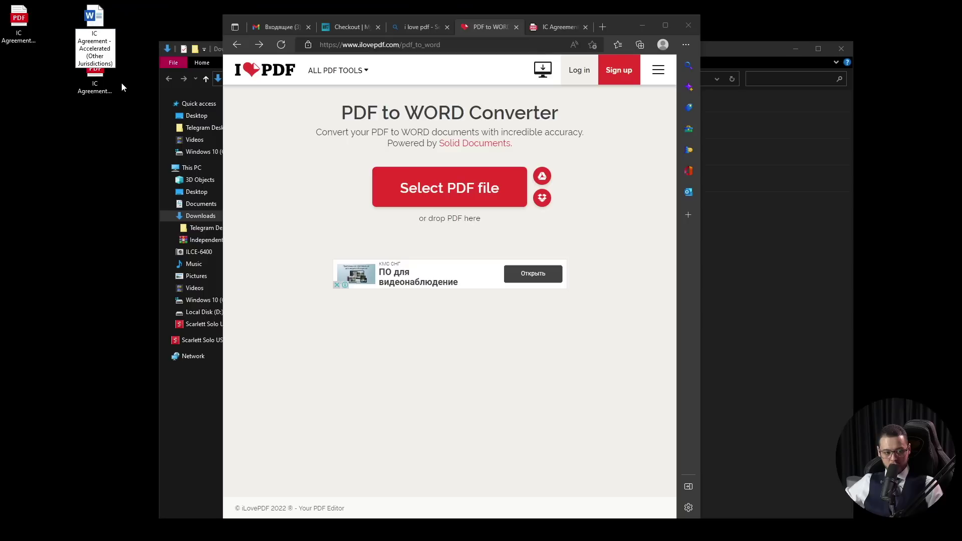
pyautogui.click(18, 35)
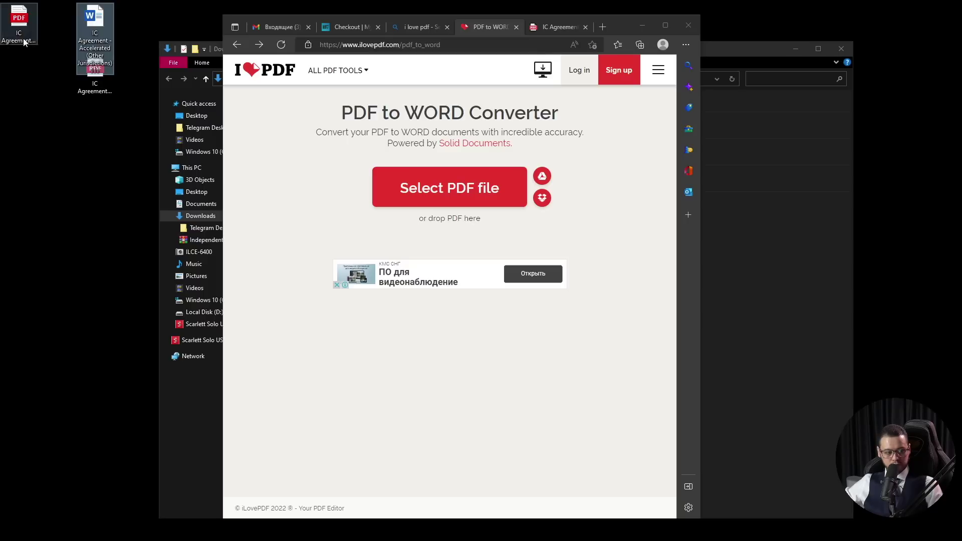
pyautogui.doubleClick(18, 35)
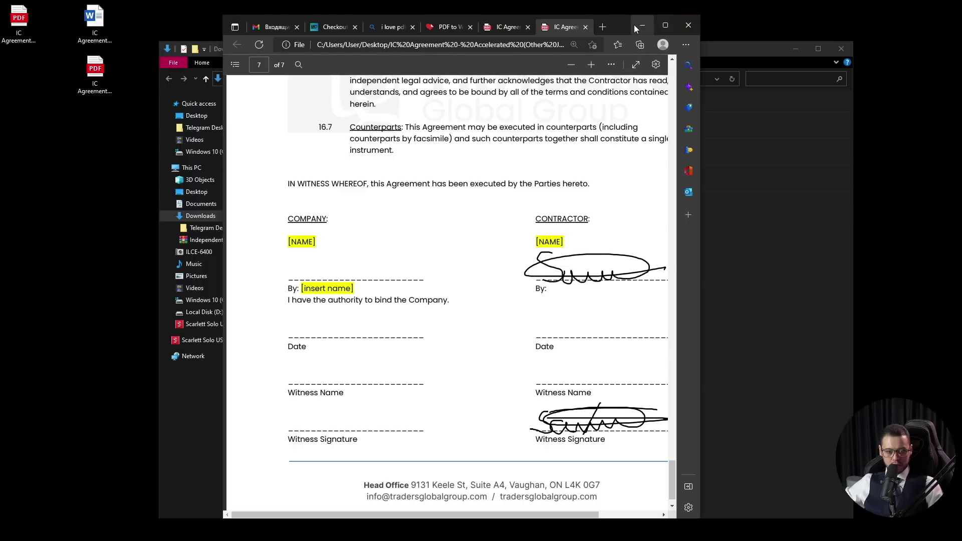
# Step: Close both IC Agreement PDF tabs in Edge and switch to the Downloads folder
pyautogui.moveTo(624, 29); pyautogui.dragTo(563, 33)
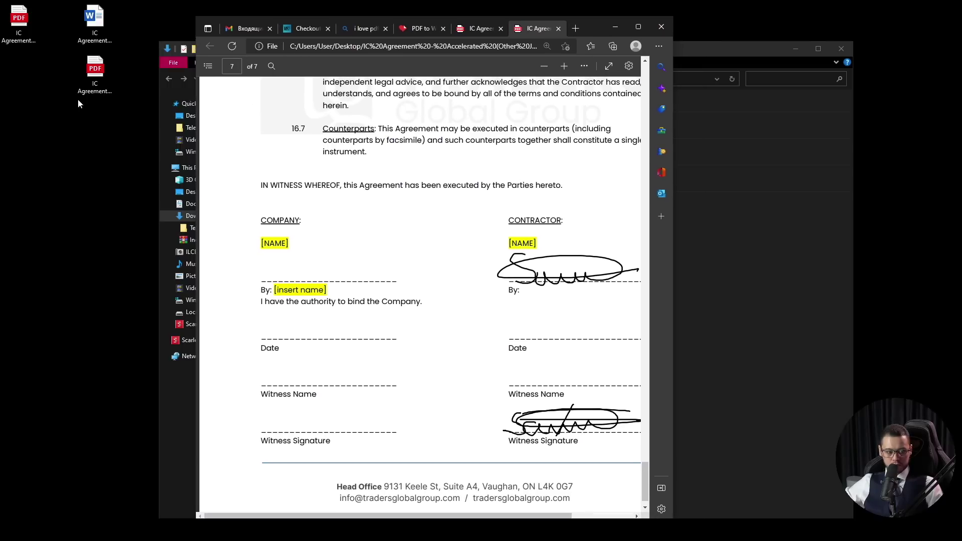
pyautogui.click(558, 29)
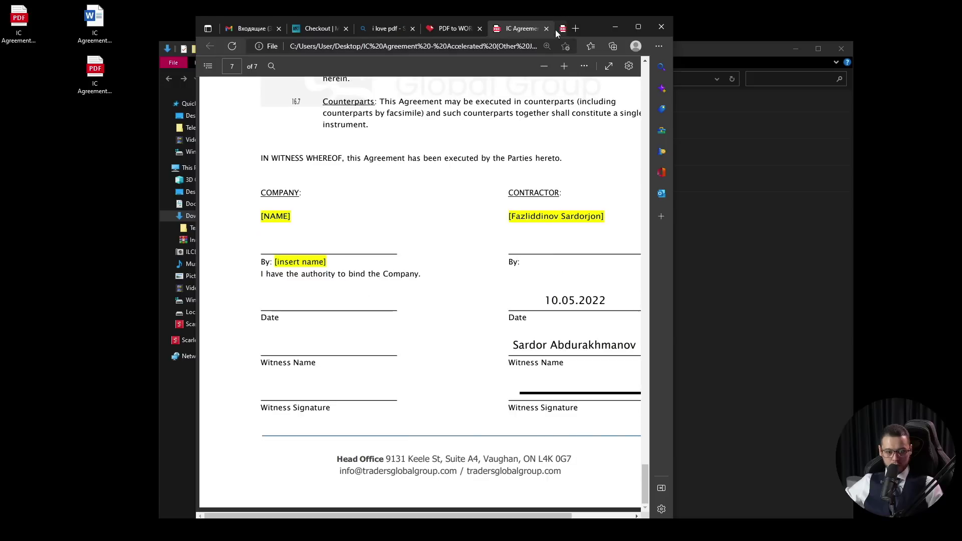
pyautogui.click(557, 28)
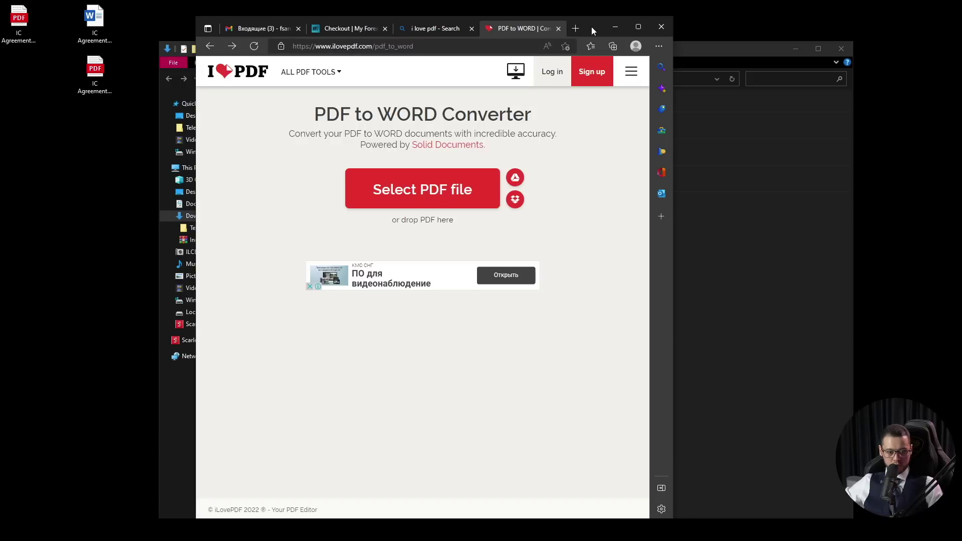
pyautogui.moveTo(591, 26)
pyautogui.mouseDown()
pyautogui.moveTo(616, 25)
pyautogui.moveTo(607, 26)
pyautogui.mouseUp()
pyautogui.hotkey('alt', 'Tab')
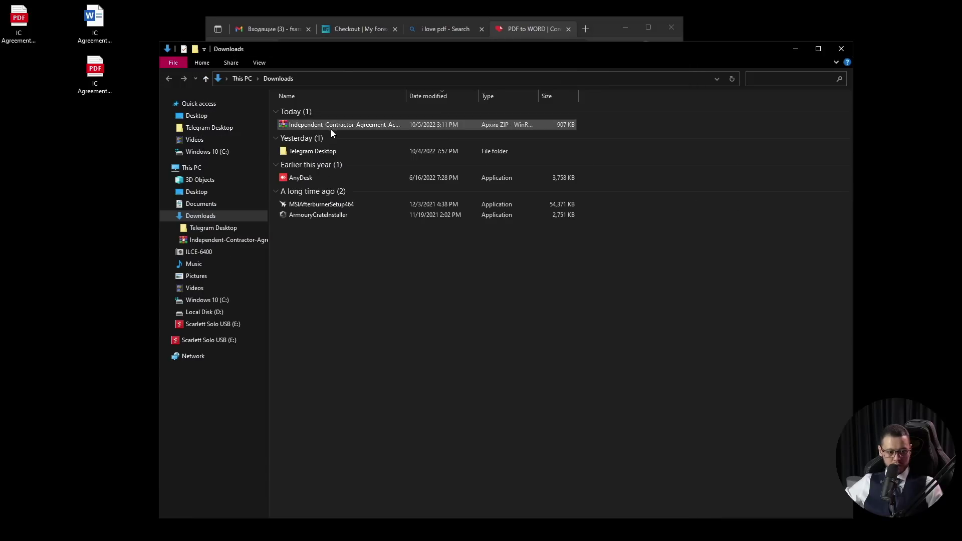
# Step: Extract the Other Jurisdictions agreement PDF from the ZIP to the desktop and check it opens
pyautogui.doubleClick(331, 128)
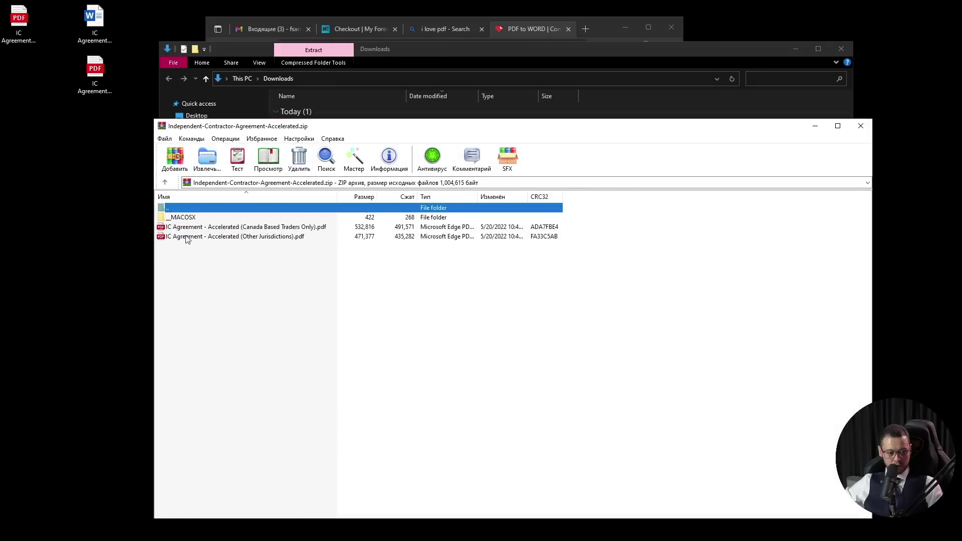
pyautogui.moveTo(186, 236); pyautogui.dragTo(22, 32)
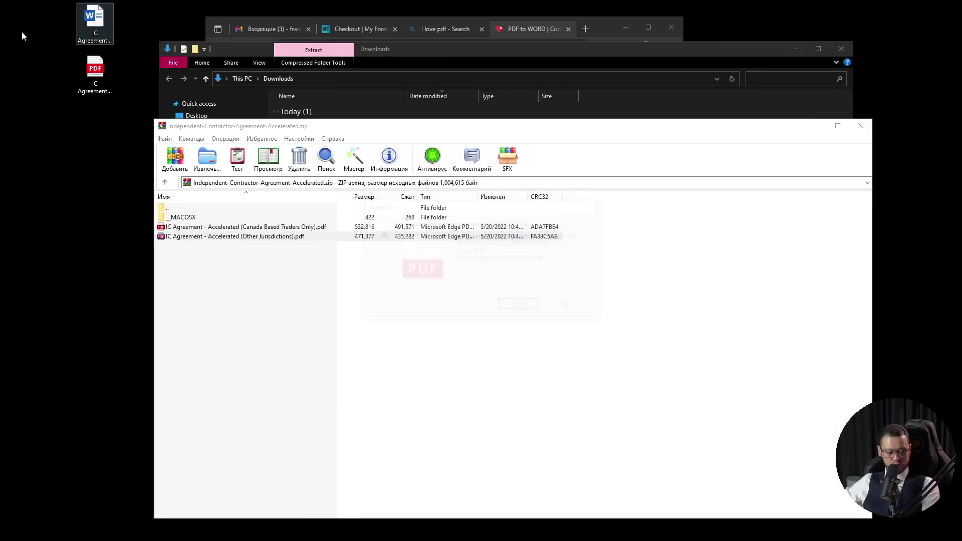
pyautogui.click(204, 229)
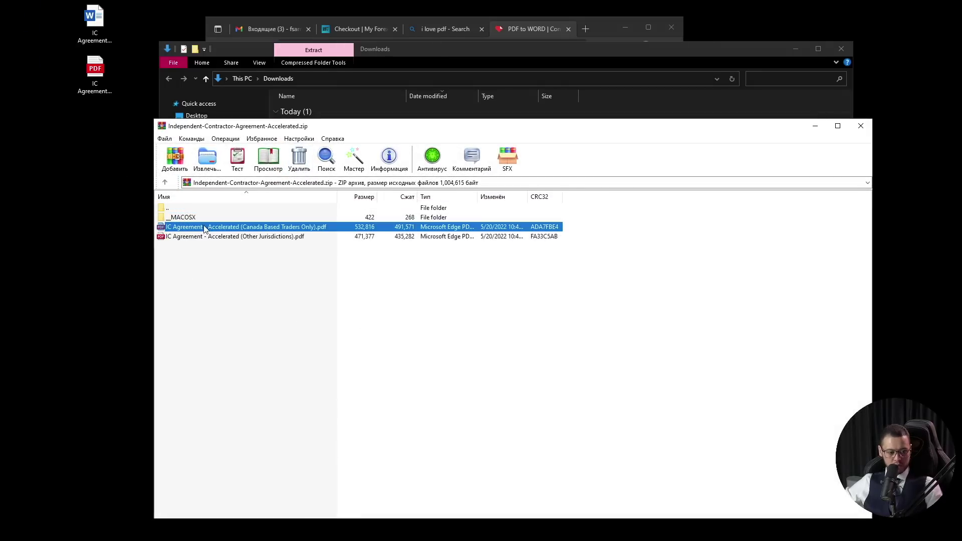
pyautogui.click(254, 239)
pyautogui.moveTo(51, 76); pyautogui.dragTo(40, 55)
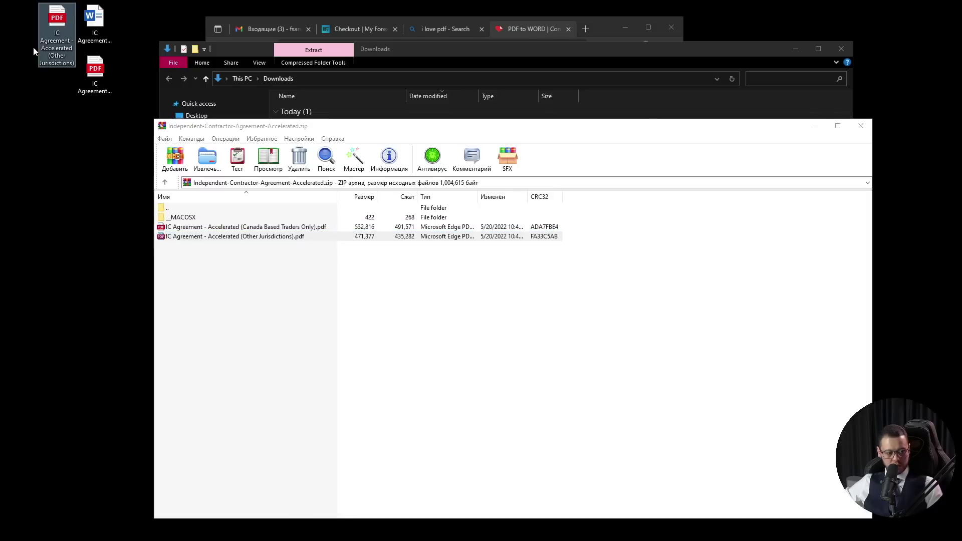
pyautogui.click(860, 126)
pyautogui.doubleClick(56, 21)
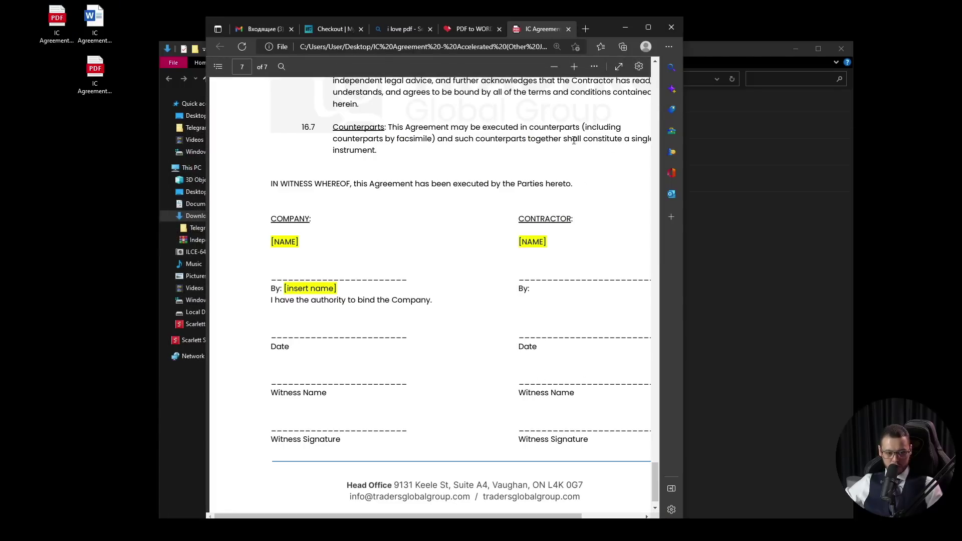
pyautogui.click(568, 29)
# Step: Convert the desktop PDF to Word with iLovePDF and show the downloaded .docx in its folder
pyautogui.moveTo(603, 32); pyautogui.dragTo(613, 27)
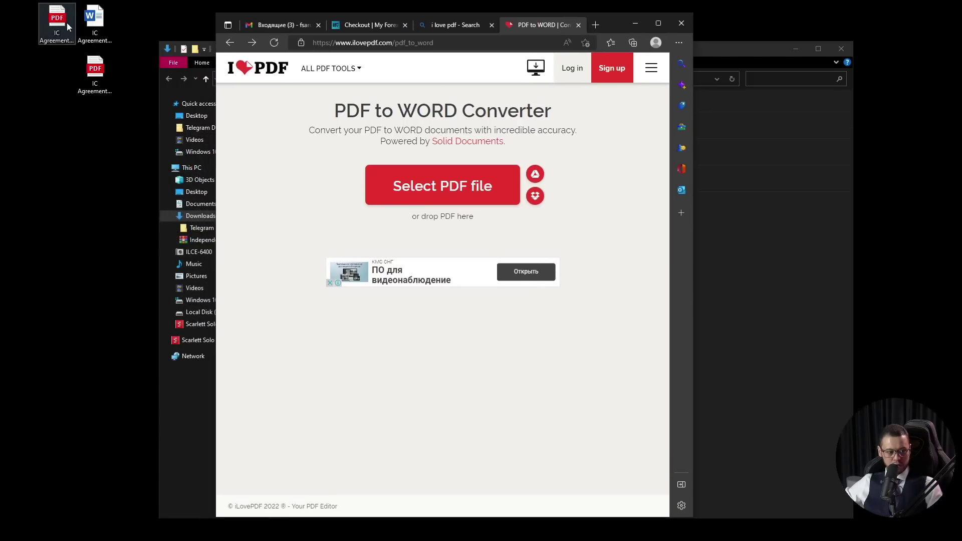
pyautogui.moveTo(67, 26); pyautogui.dragTo(477, 212)
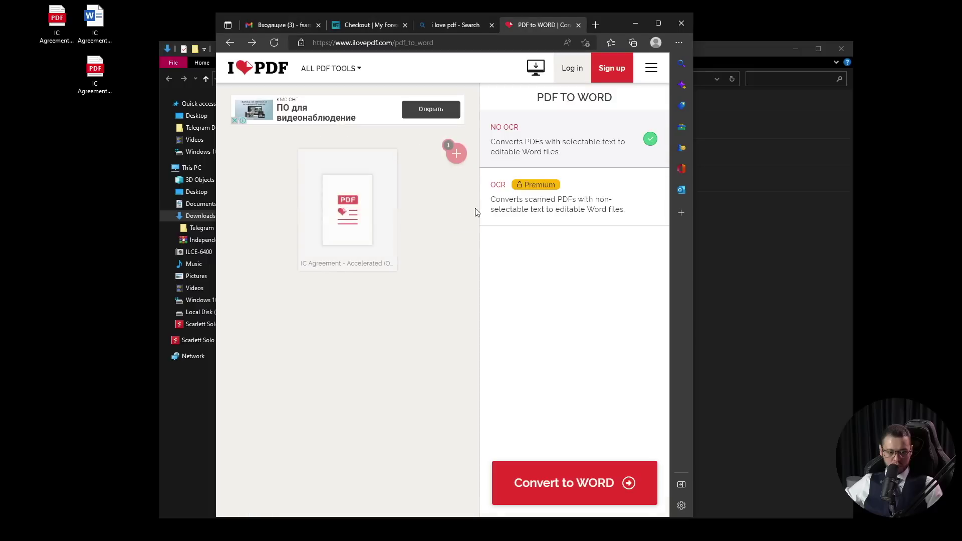
pyautogui.doubleClick(614, 20)
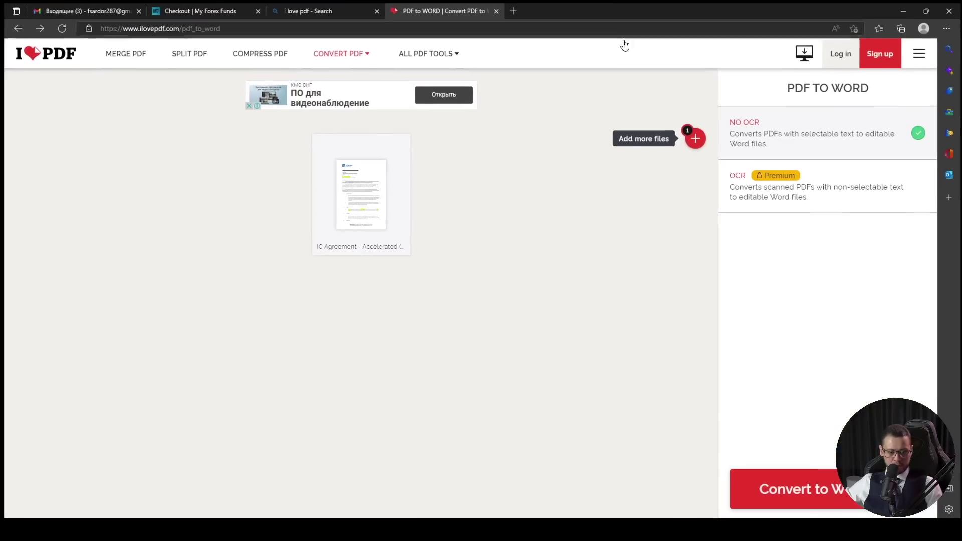
pyautogui.click(832, 490)
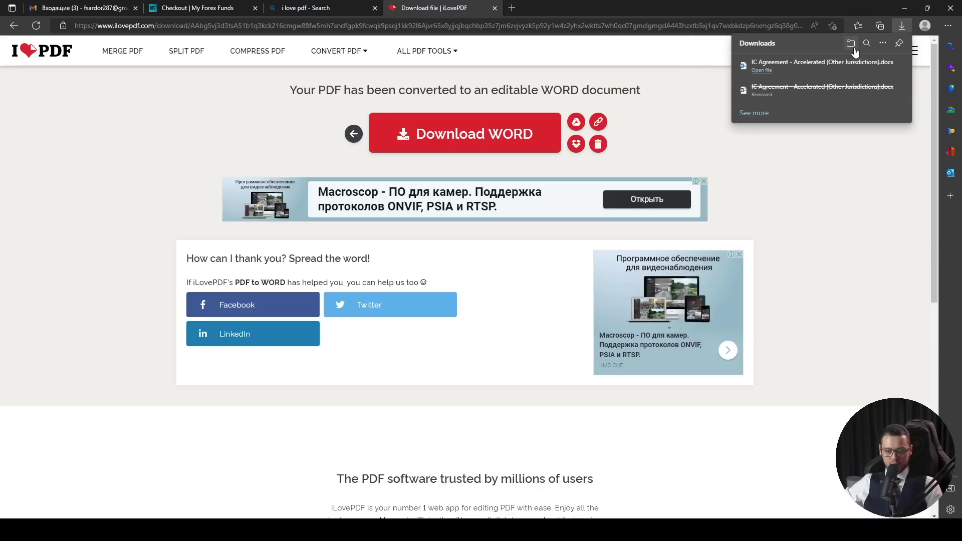
pyautogui.click(850, 43)
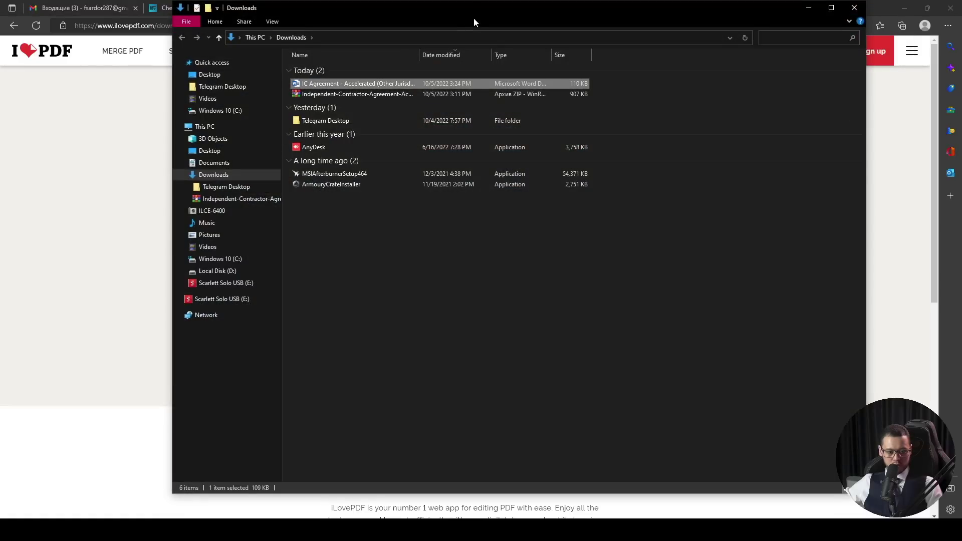
# Step: Close the iLovePDF and Bing search tabs in the browser
pyautogui.moveTo(473, 8); pyautogui.dragTo(479, 62)
pyautogui.click(494, 8)
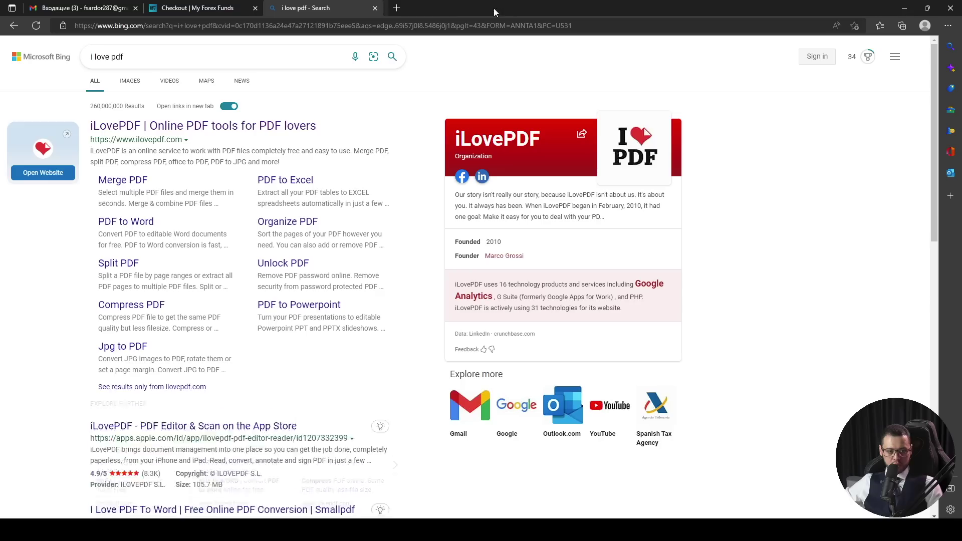
pyautogui.click(374, 8)
pyautogui.moveTo(486, 7); pyautogui.dragTo(503, 83)
# Step: Move IC Agreement - Accelerated (Other Jurisdictions).docx from Downloads to the desktop and open it in Word
pyautogui.click(810, 212)
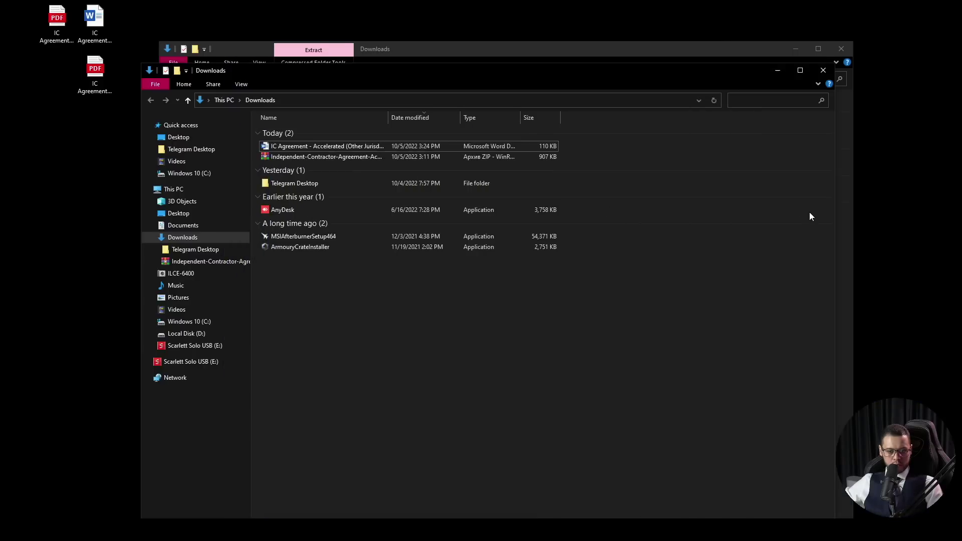
pyautogui.click(280, 148)
pyautogui.moveTo(294, 149); pyautogui.dragTo(53, 90)
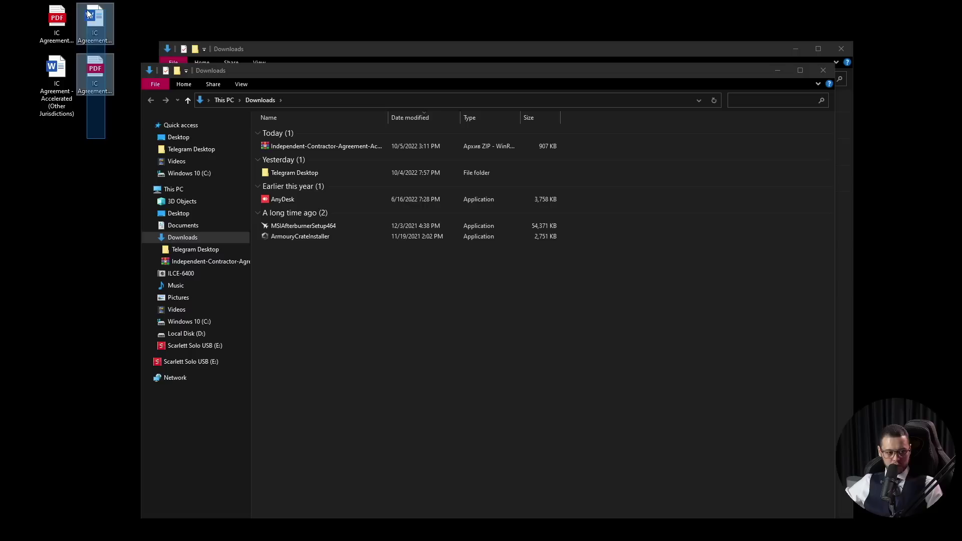
pyautogui.moveTo(64, 172); pyautogui.dragTo(49, 31)
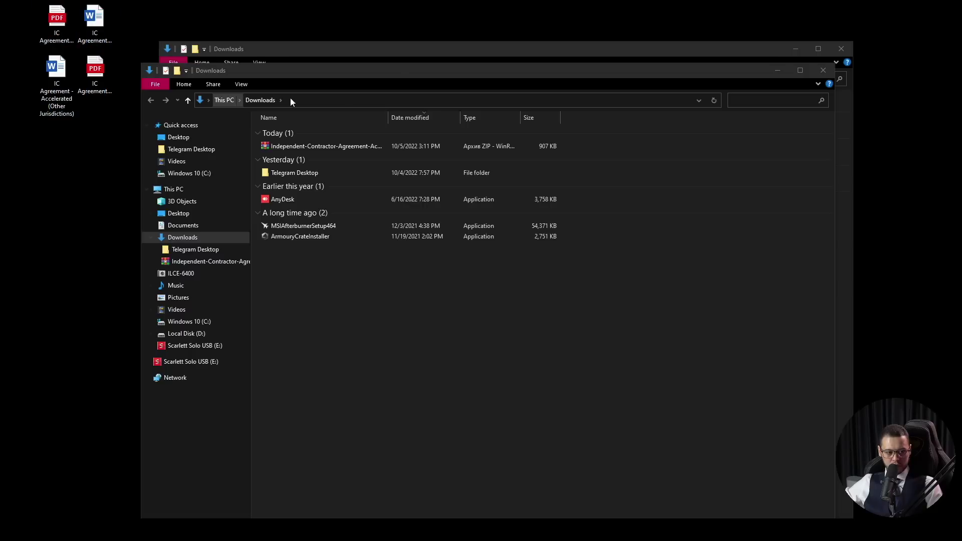
pyautogui.moveTo(389, 71); pyautogui.dragTo(406, 56)
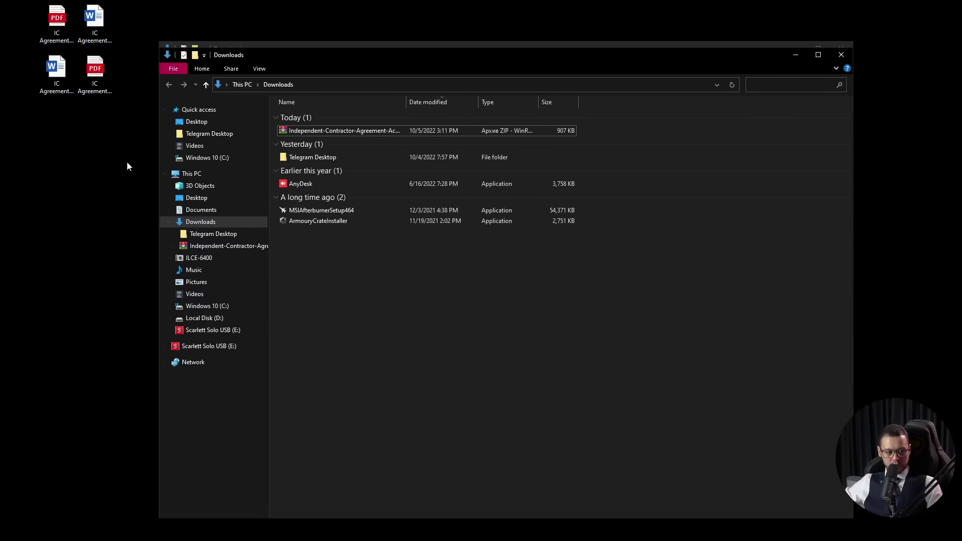
pyautogui.doubleClick(54, 72)
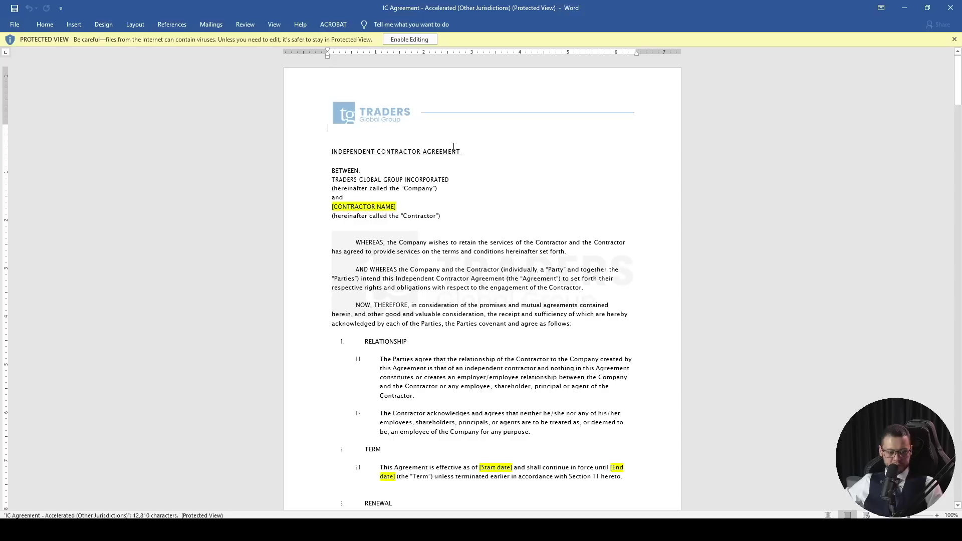
# Step: Enable editing and replace the [CONTRACTOR NAME] placeholder with the contractor's full name
pyautogui.click(409, 40)
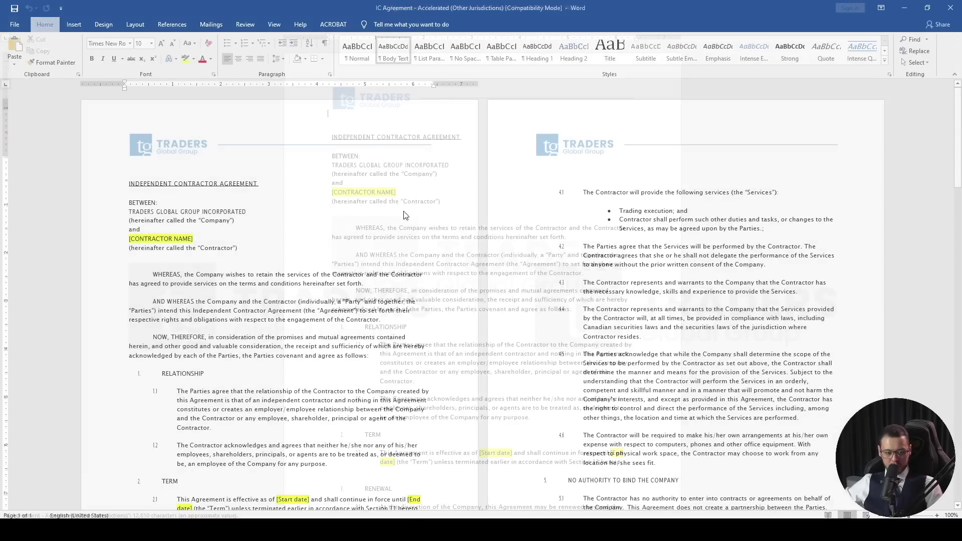
pyautogui.scroll(3, 405, 214)
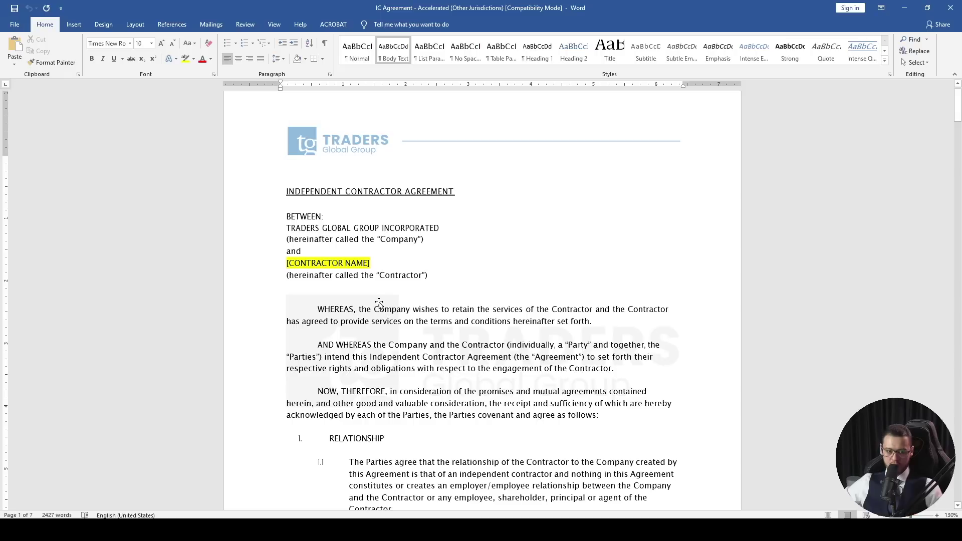
pyautogui.click(367, 263)
pyautogui.hotkey('ctrl', 'shift', 'Left')
pyautogui.hotkey('ctrl', 'shift', 'Left')
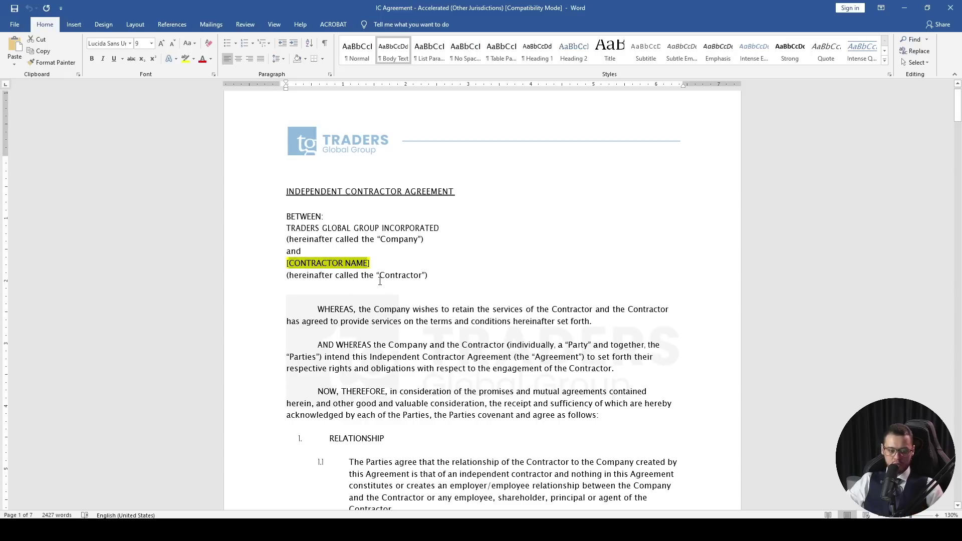
pyautogui.write('[masked name]')
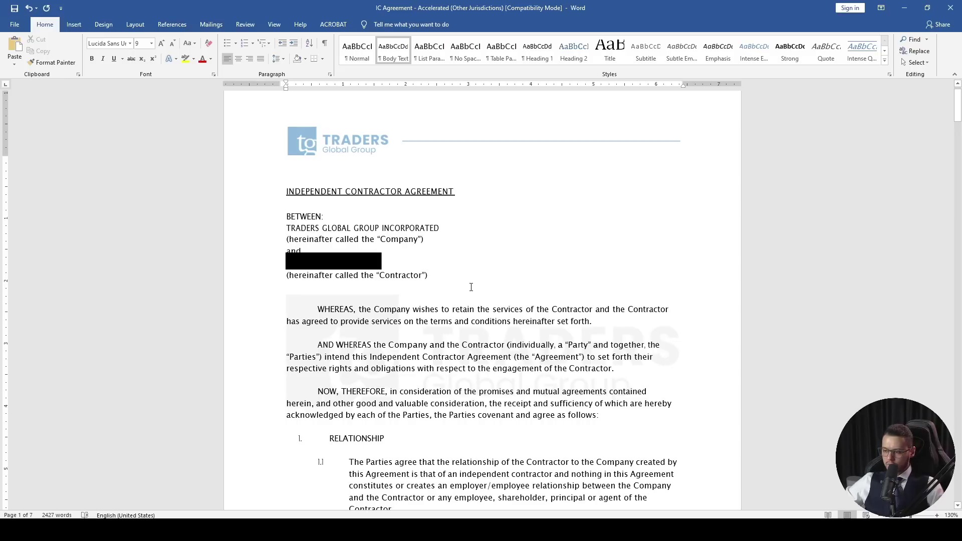
# Step: Replace [Start date] in clause 2.1 with 10.05.2021, then scroll to the signature block
pyautogui.scroll(-7, 471, 287)
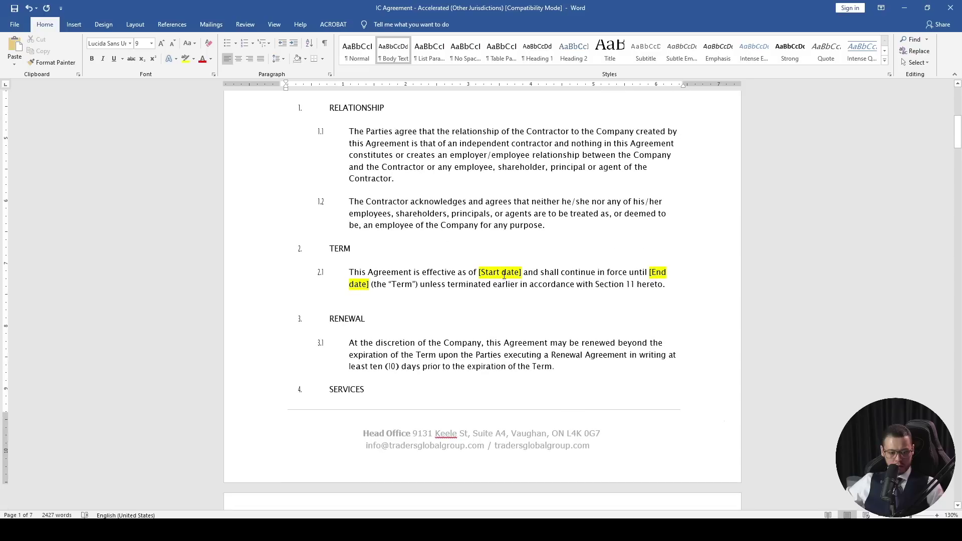
pyautogui.click(519, 273)
pyautogui.hotkey('ctrl', 'shift', 'Left')
pyautogui.hotkey('ctrl', 'shift', 'Left')
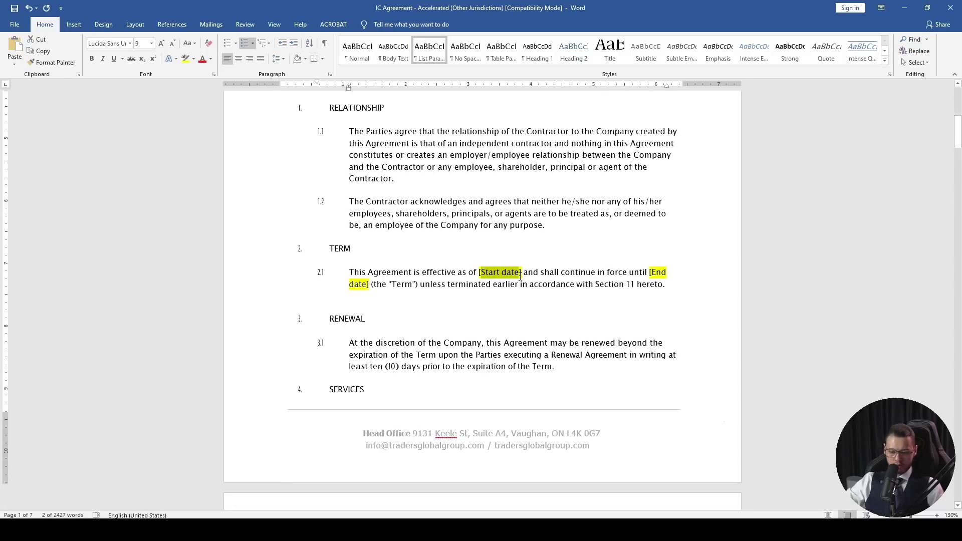
pyautogui.write('10.05.202')
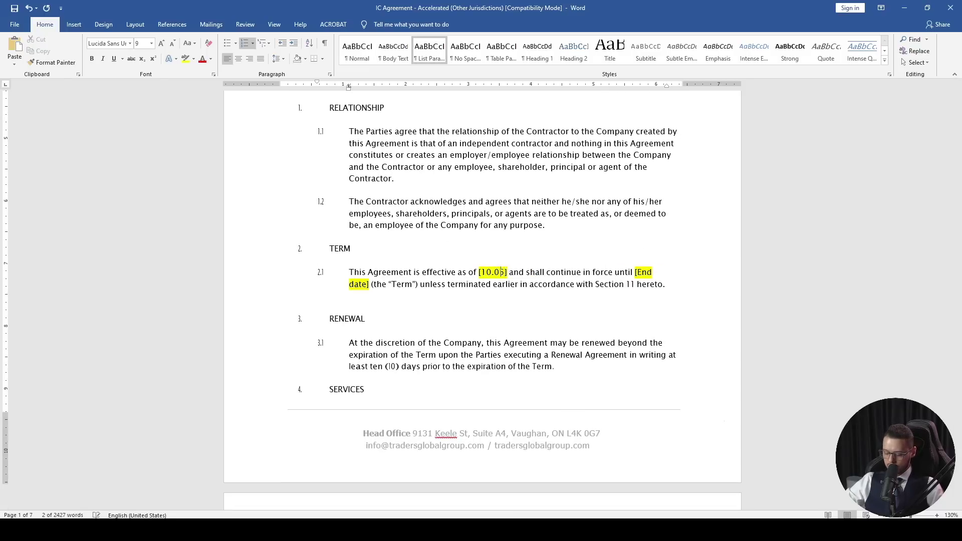
pyautogui.write('1')
pyautogui.scroll(-15, 506, 338)
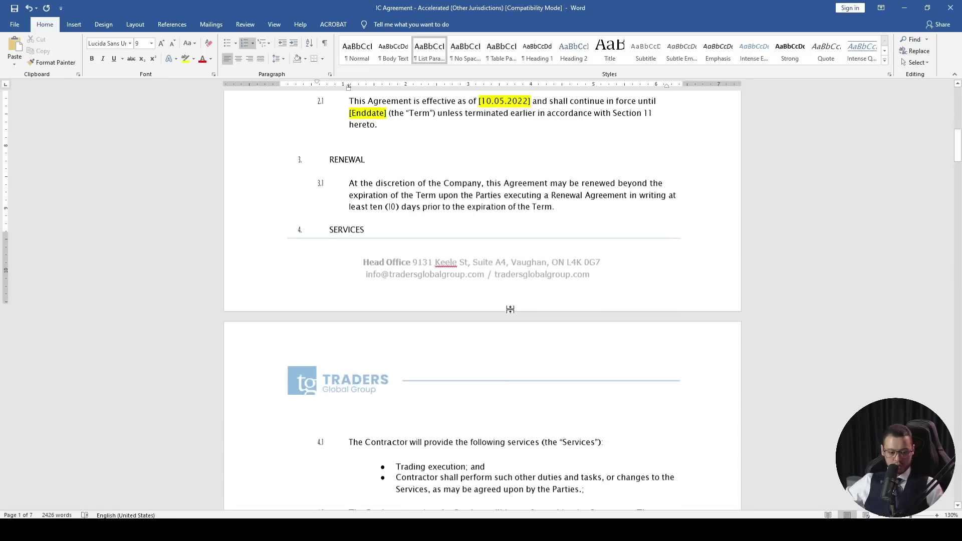
pyautogui.scroll(-20, 507, 338)
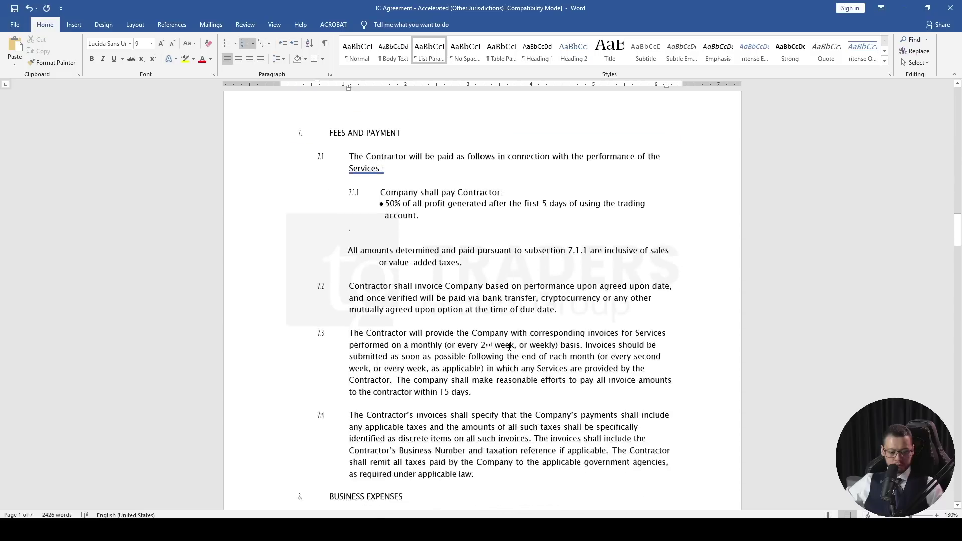
pyautogui.moveTo(960, 286); pyautogui.dragTo(937, 413)
pyautogui.scroll(-20, 555, 240)
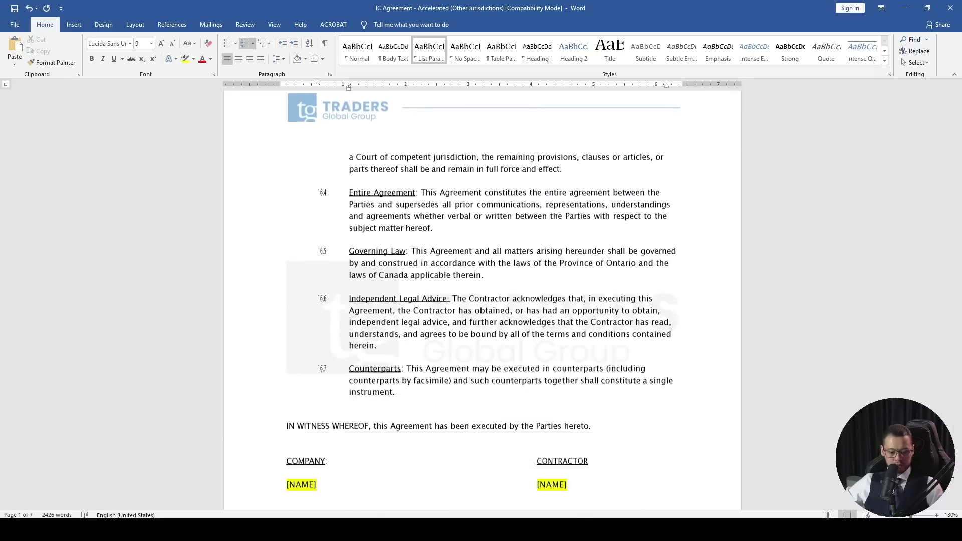
# Step: Paste the contractor's name over [NAME] and enter 05.10.2022 on the contractor's Date line
pyautogui.click(569, 226)
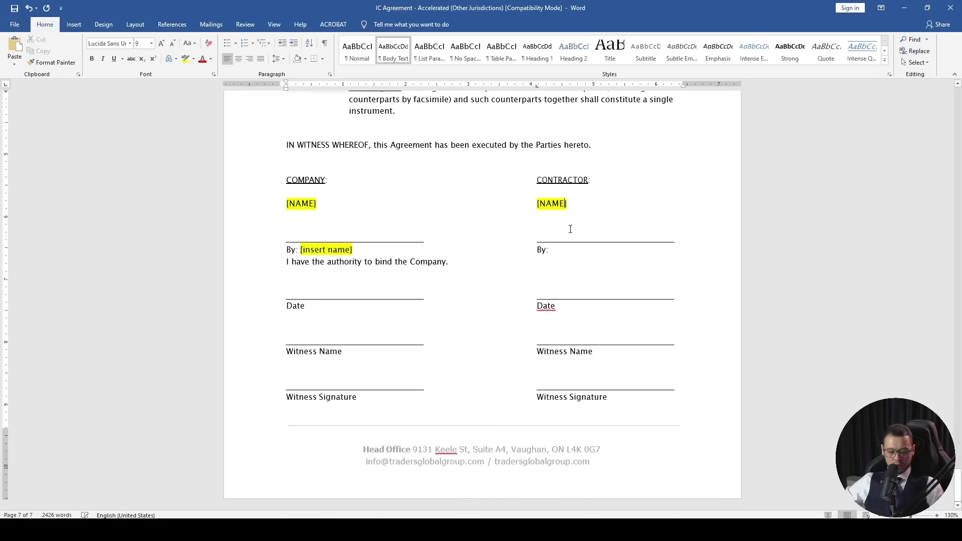
pyautogui.hotkey('ctrl', 'shift', 'Left')
pyautogui.hotkey('ctrl', 'shift', 'Left')
pyautogui.hotkey('ctrl', 'shift', 'Left')
pyautogui.hotkey('ctrl', 'v')
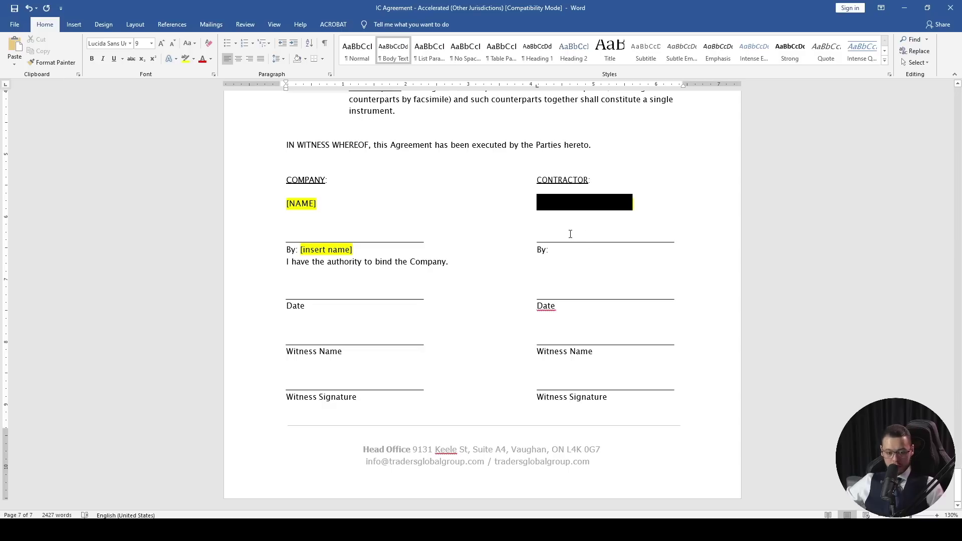
pyautogui.click(584, 288)
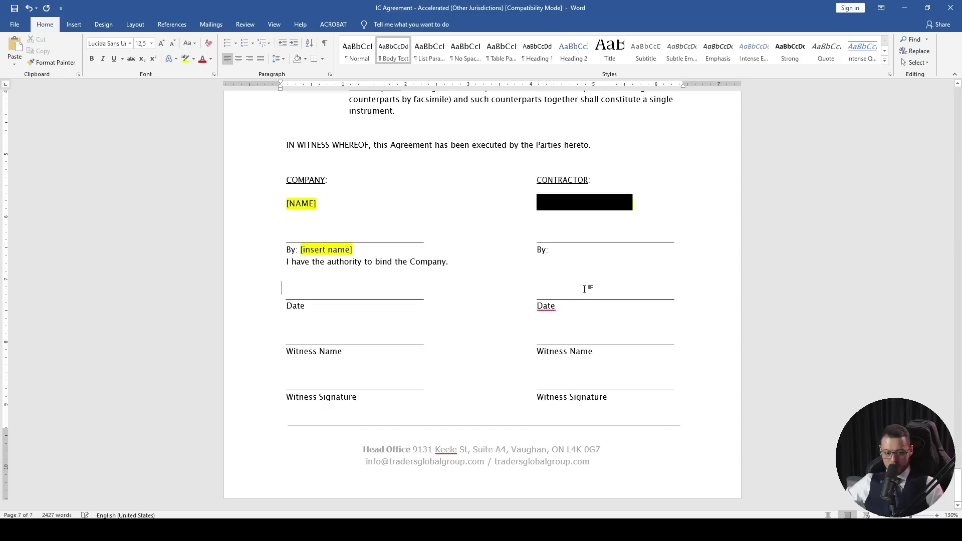
pyautogui.write('05.10.2022')
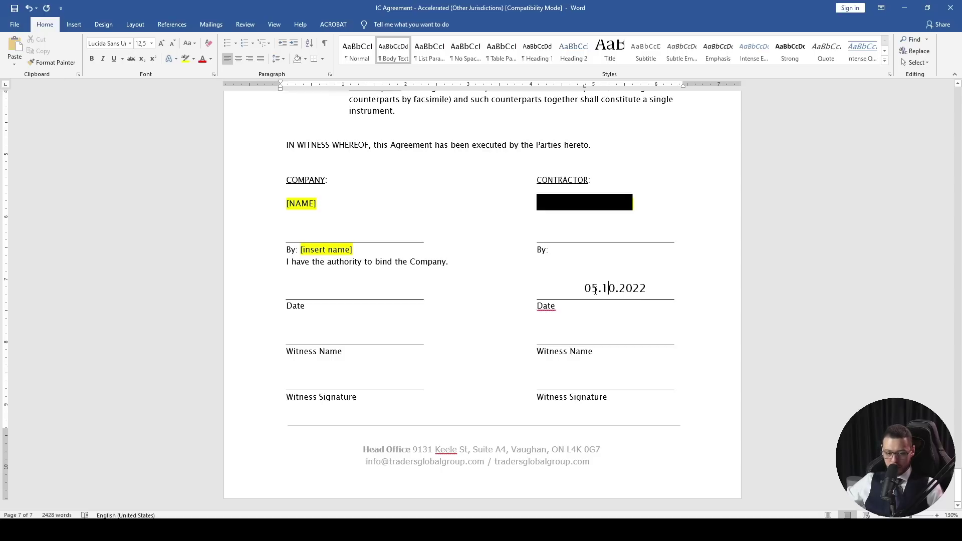
# Step: Scroll back up and put the cursor in clause 2.1's start date
pyautogui.scroll(1, 592, 292)
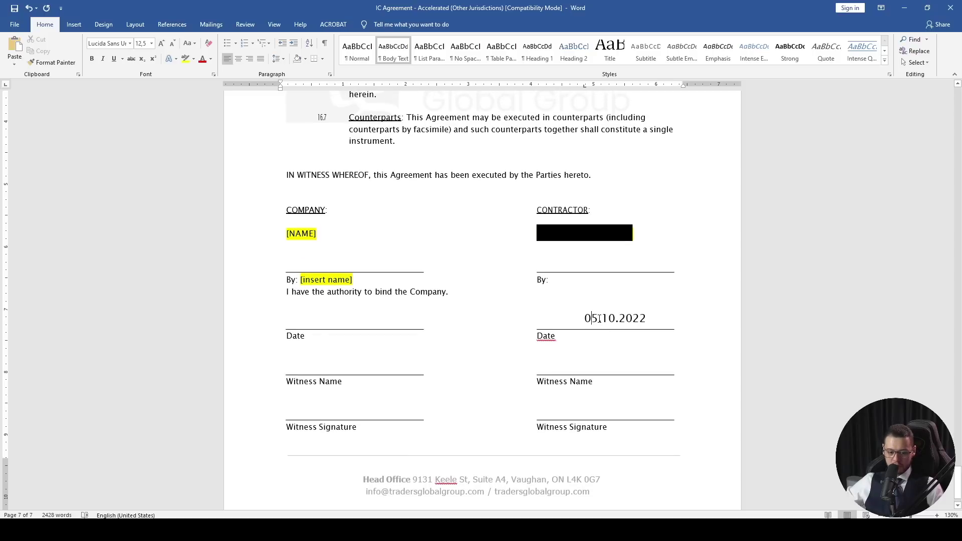
pyautogui.scroll(20, 642, 322)
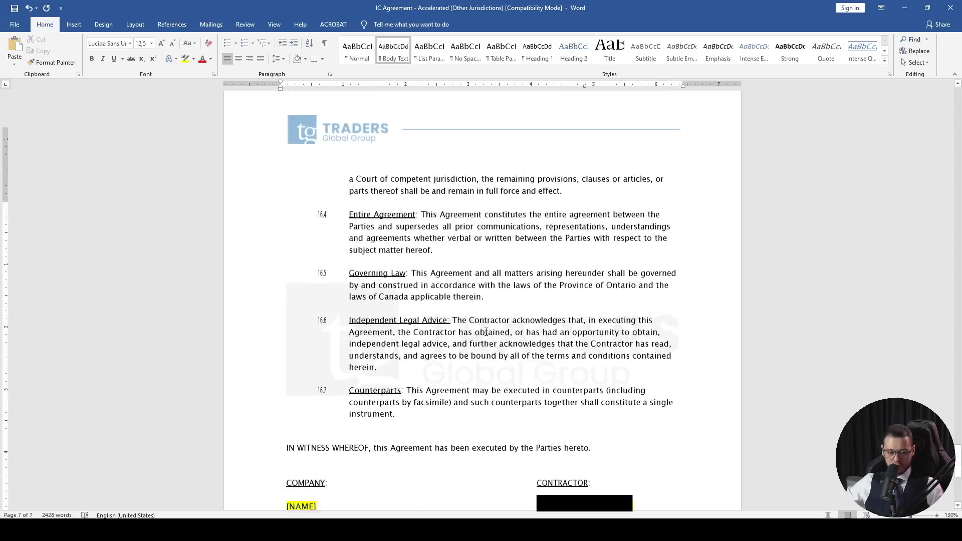
pyautogui.scroll(20, 478, 345)
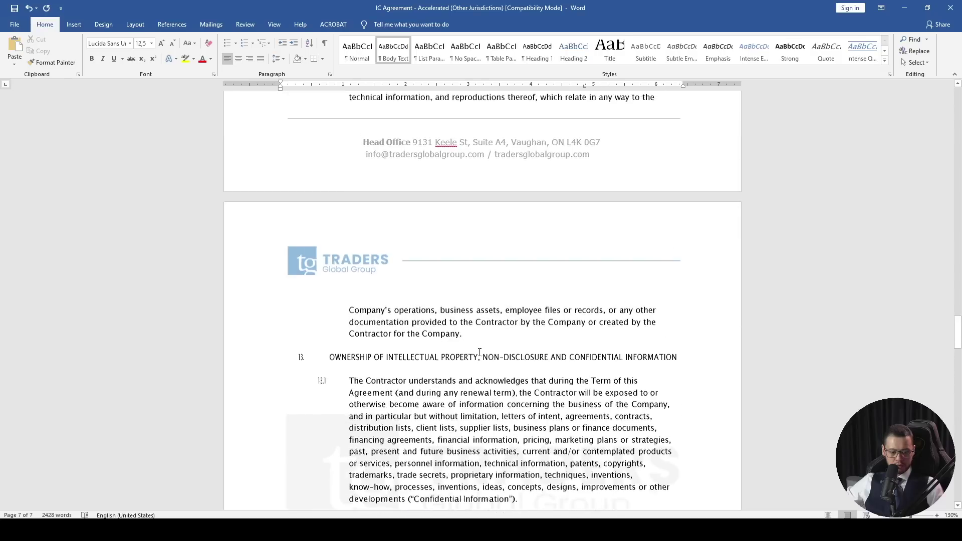
pyautogui.scroll(10, 488, 360)
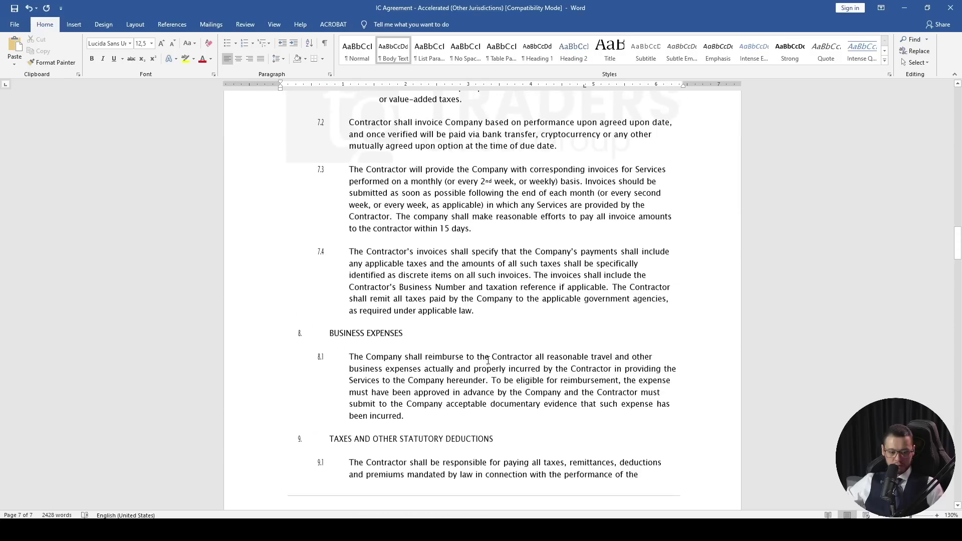
pyautogui.scroll(20, 476, 362)
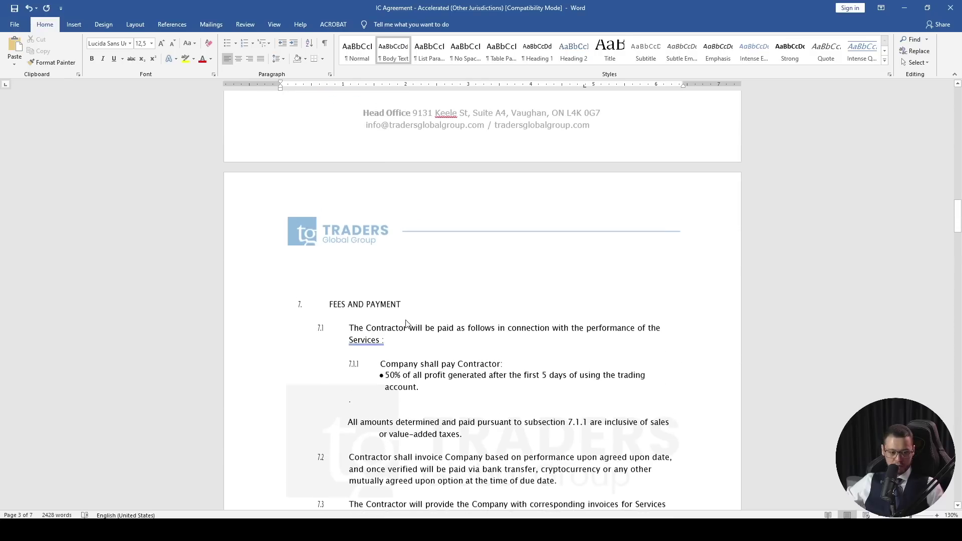
pyautogui.scroll(2, 425, 350)
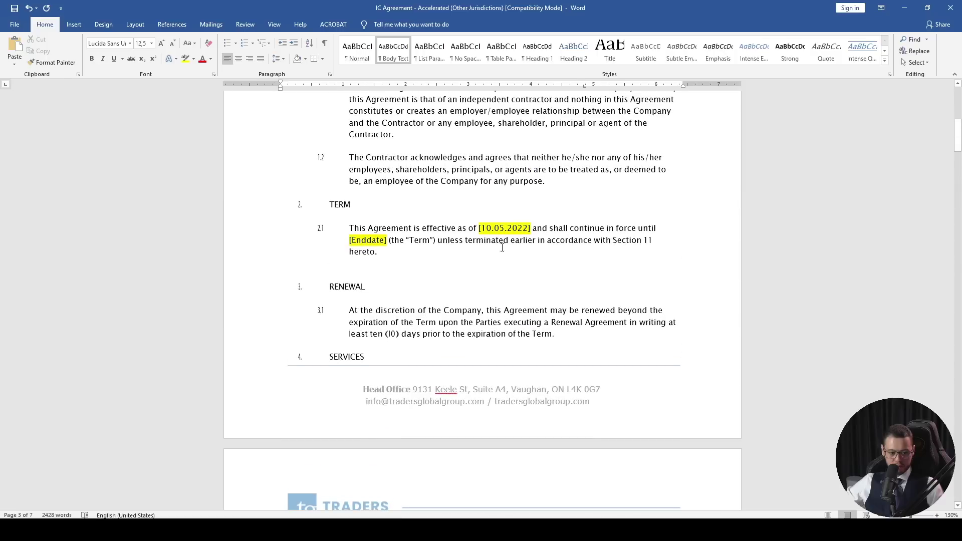
pyautogui.click(502, 231)
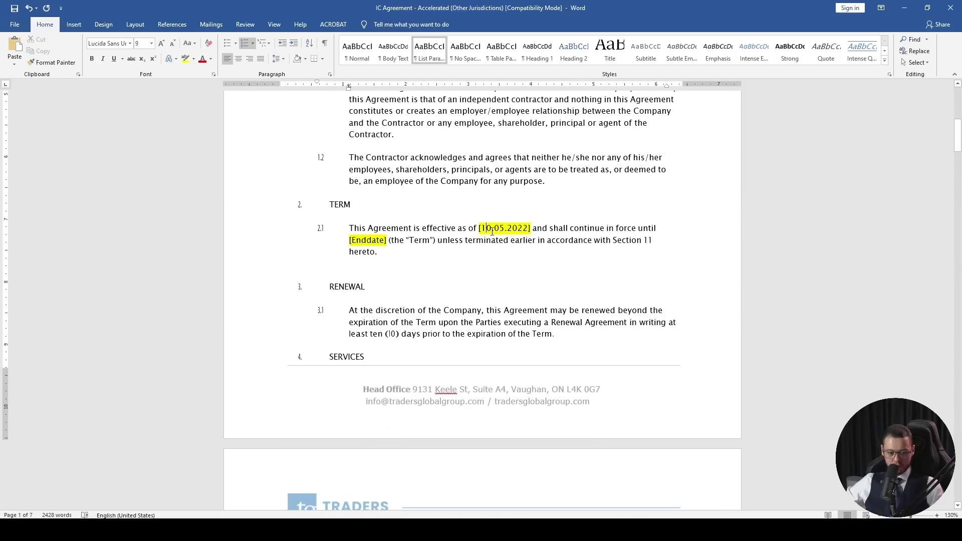
# Step: Change clause 2.1's start date to 05.10.2022 by swapping the day and month digits
pyautogui.press('BackSpace')
pyautogui.press('BackSpace')
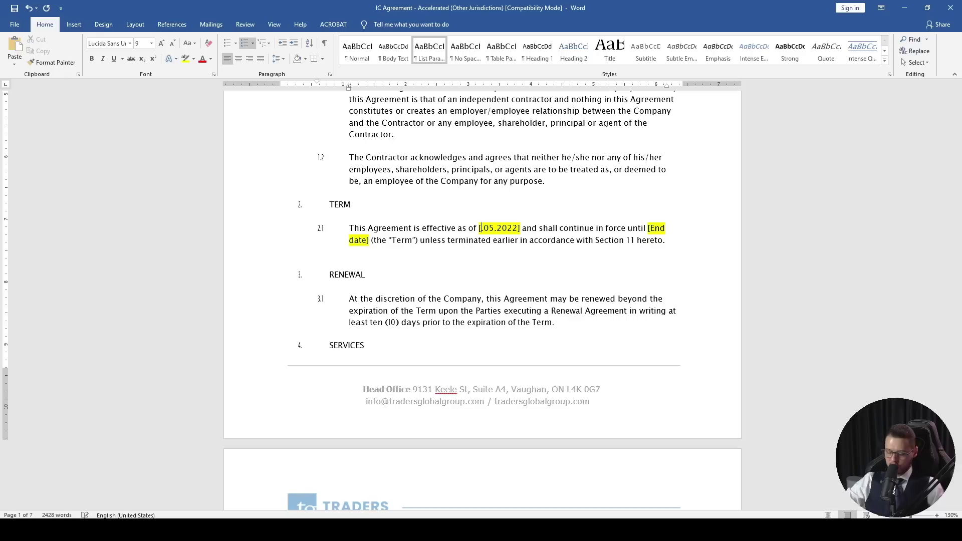
pyautogui.write('05')
pyautogui.press('Right')
pyautogui.press('Right')
pyautogui.press('Delete')
pyautogui.press('Delete')
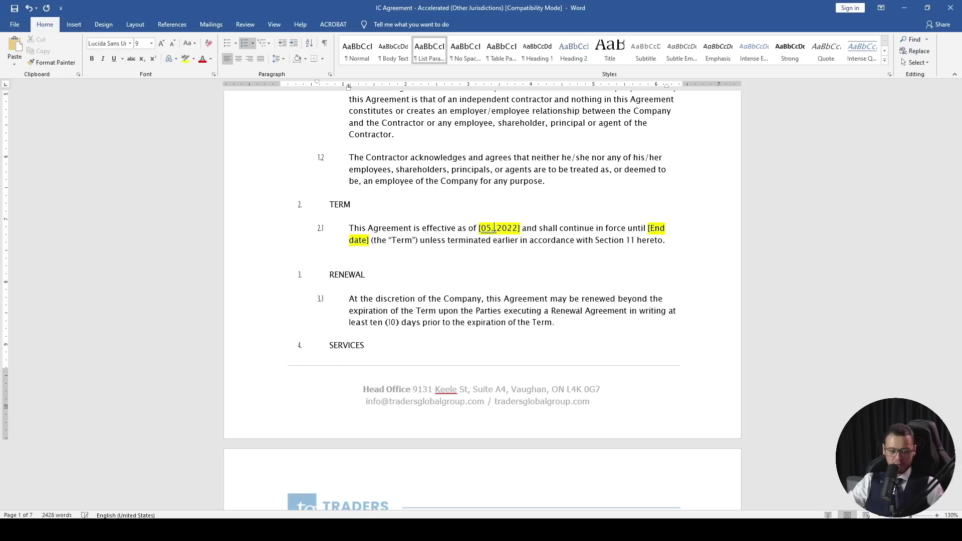
pyautogui.write('10')
# Step: Paste the witness's name above the contractor's Witness Name line
pyautogui.scroll(-2, 945, 150)
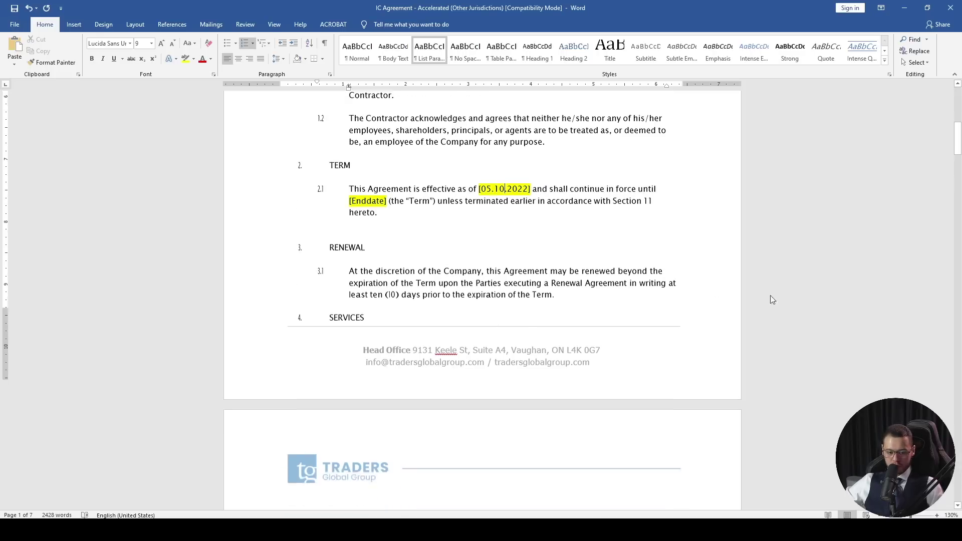
pyautogui.moveTo(957, 144); pyautogui.dragTo(957, 485)
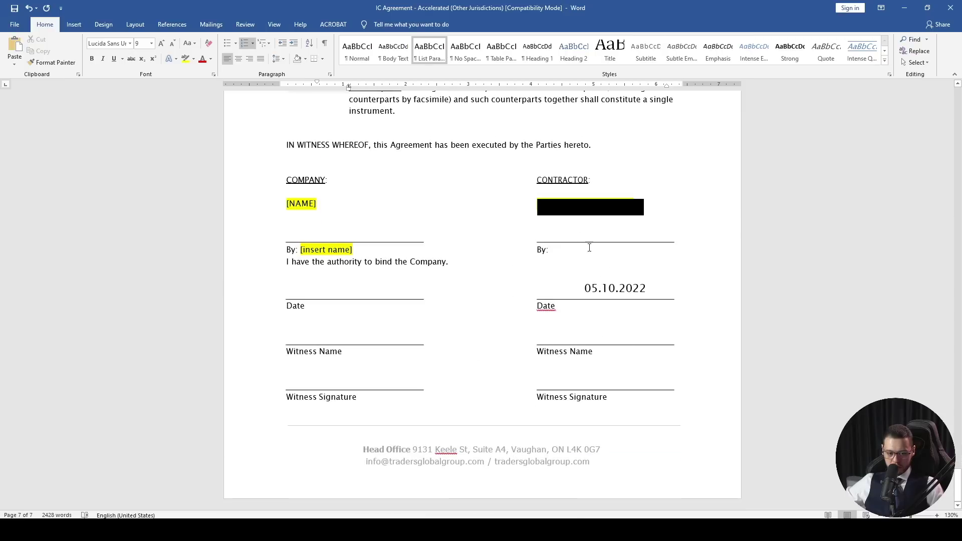
pyautogui.click(584, 332)
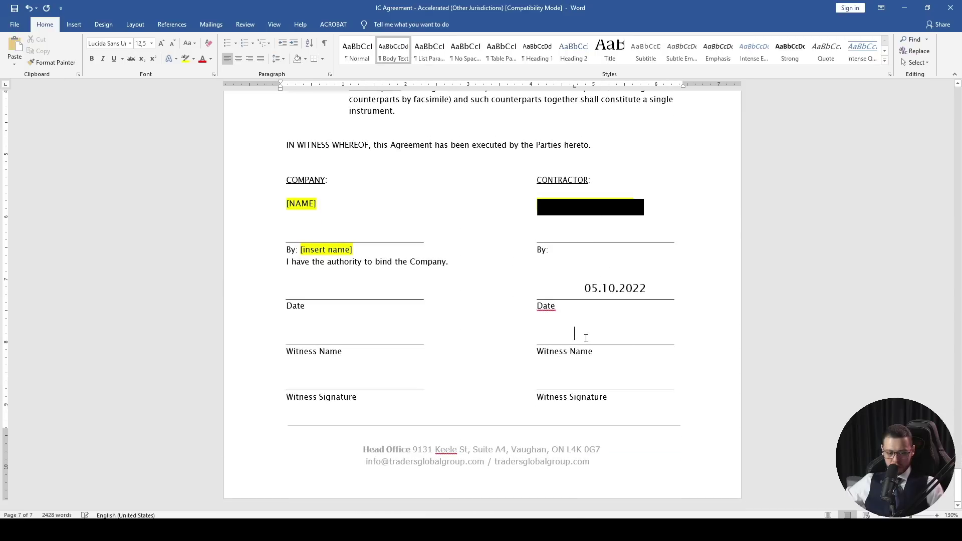
pyautogui.hotkey('ctrl', 'v')
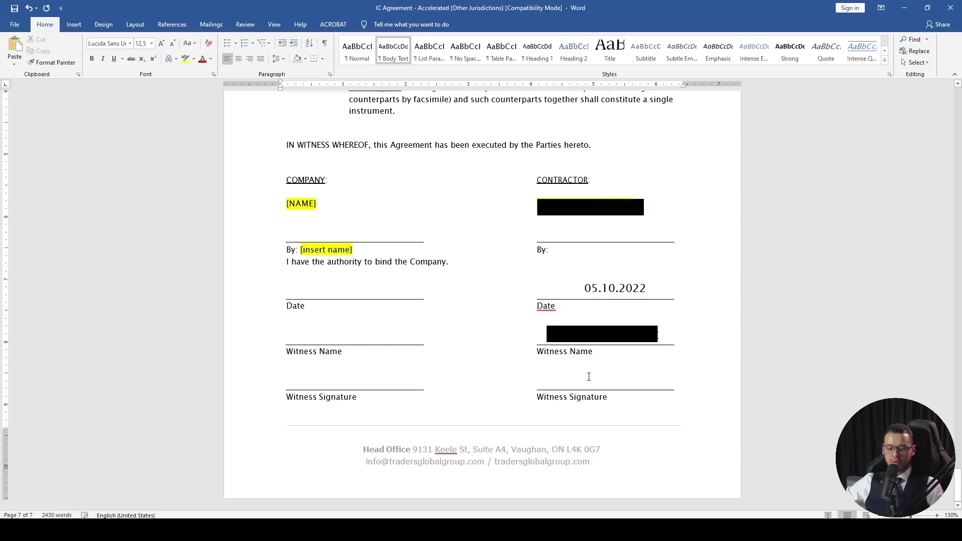
pyautogui.press('Down')
pyautogui.press('Down')
pyautogui.press('Down')
pyautogui.press('Down')
pyautogui.press('Down')
pyautogui.press('Down')
pyautogui.press('Down')
pyautogui.press('Down')
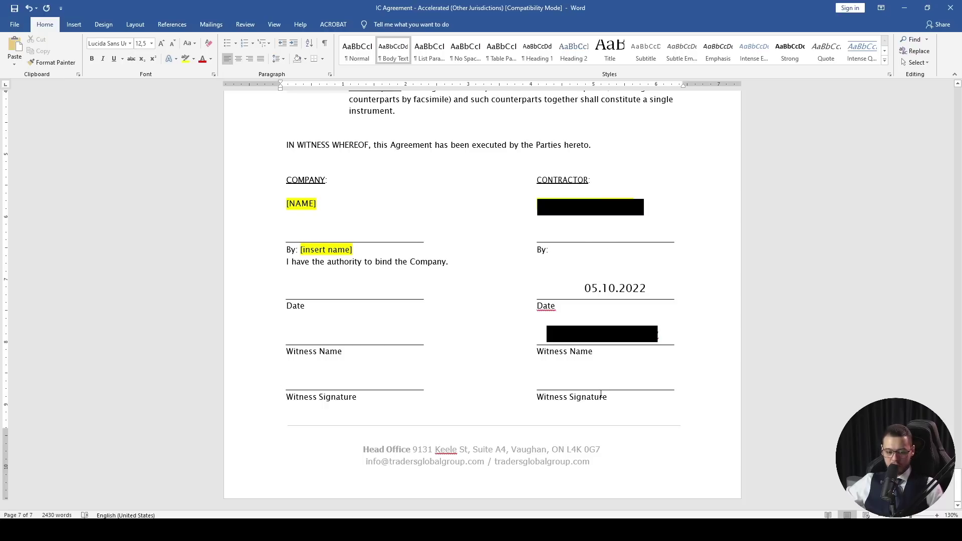
# Step: Take a screen snip of the filled-in contractor signature block
pyautogui.scroll(1, 600, 394)
pyautogui.scroll(1, 645, 242)
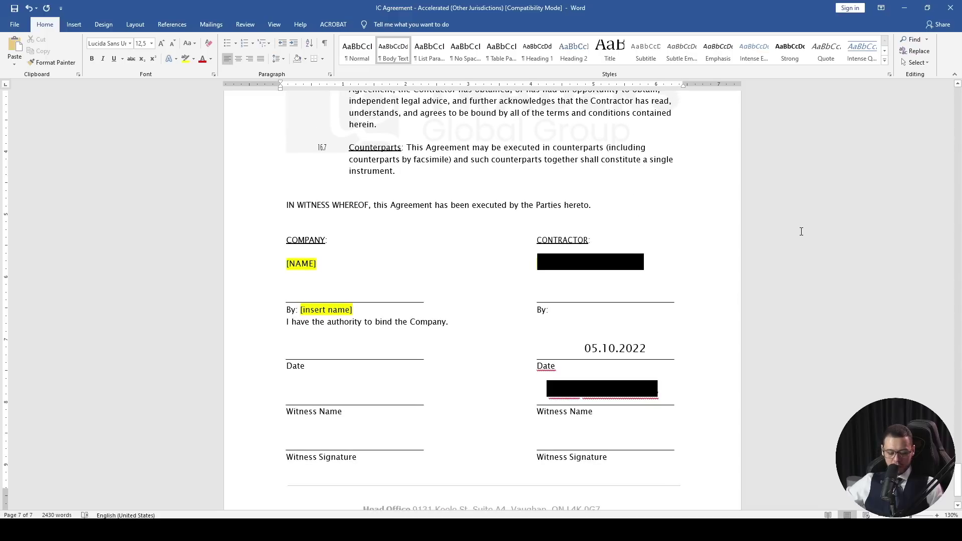
pyautogui.click(783, 234)
pyautogui.press('super+shift+s')
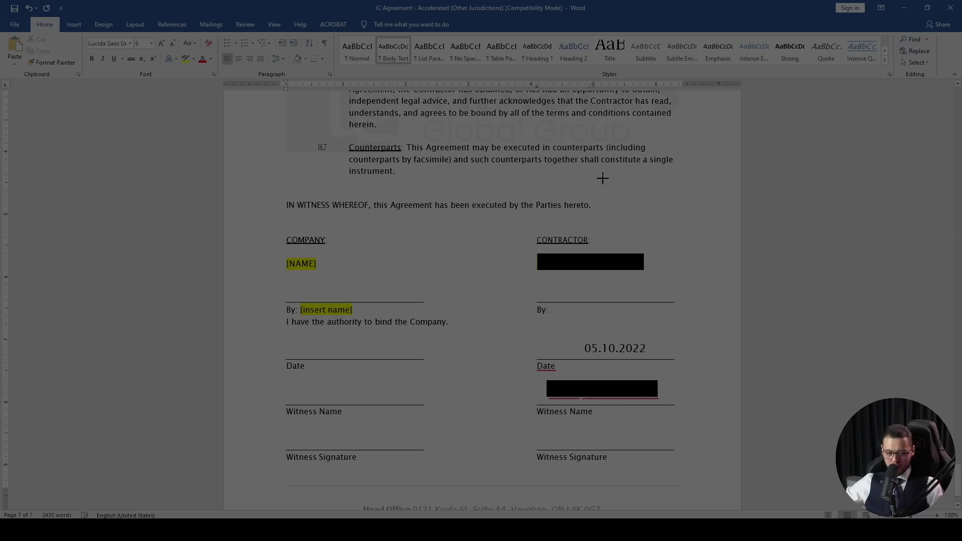
pyautogui.moveTo(602, 177); pyautogui.dragTo(734, 252)
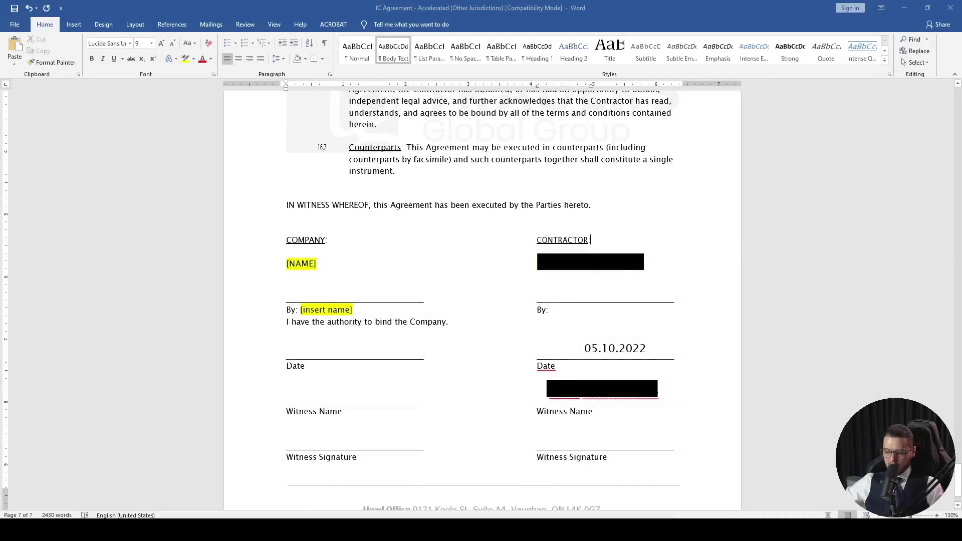
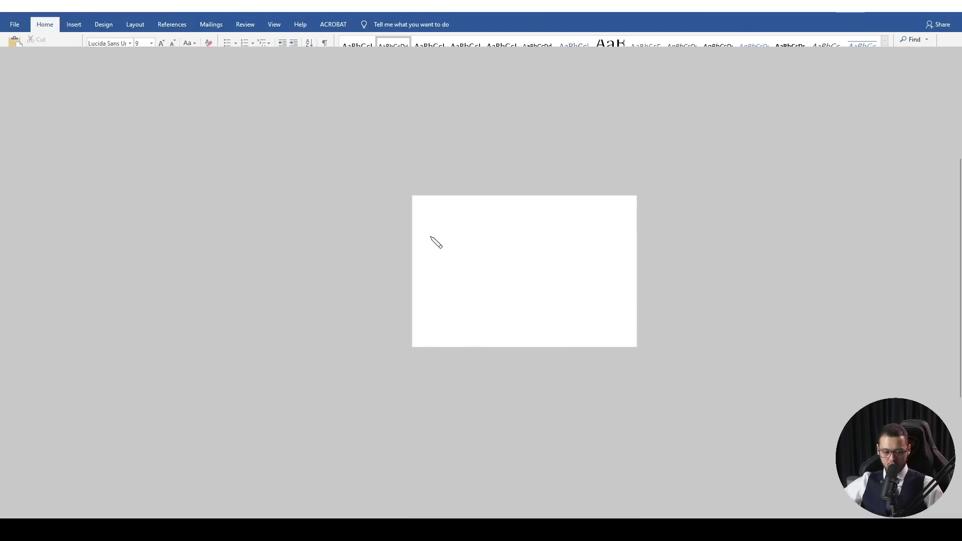
# Step: Draw a handwritten signature with pen strokes on the blank white snip
pyautogui.moveTo(439, 235); pyautogui.dragTo(457, 279)
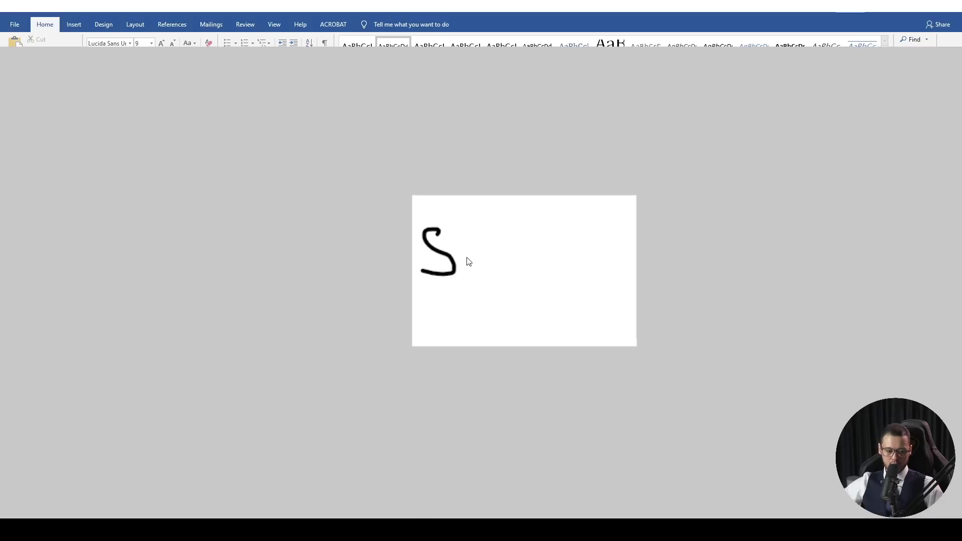
pyautogui.moveTo(456, 272)
pyautogui.mouseDown()
pyautogui.moveTo(558, 253)
pyautogui.moveTo(483, 265)
pyautogui.mouseUp()
pyautogui.moveTo(505, 205); pyautogui.dragTo(488, 292)
pyautogui.moveTo(436, 245); pyautogui.dragTo(606, 256)
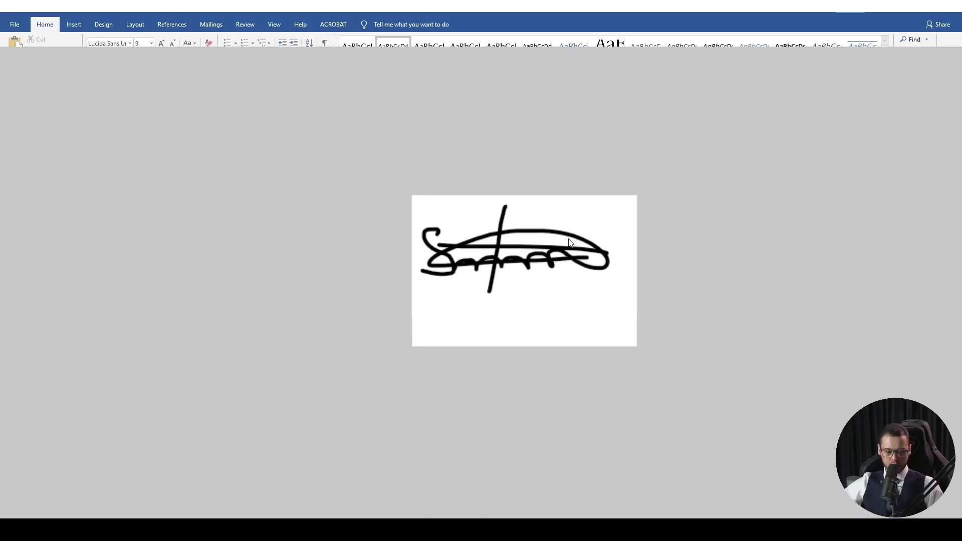
# Step: Save the signature drawing to the Desktop as the PNG image 333
pyautogui.hotkey('ctrl', 's')
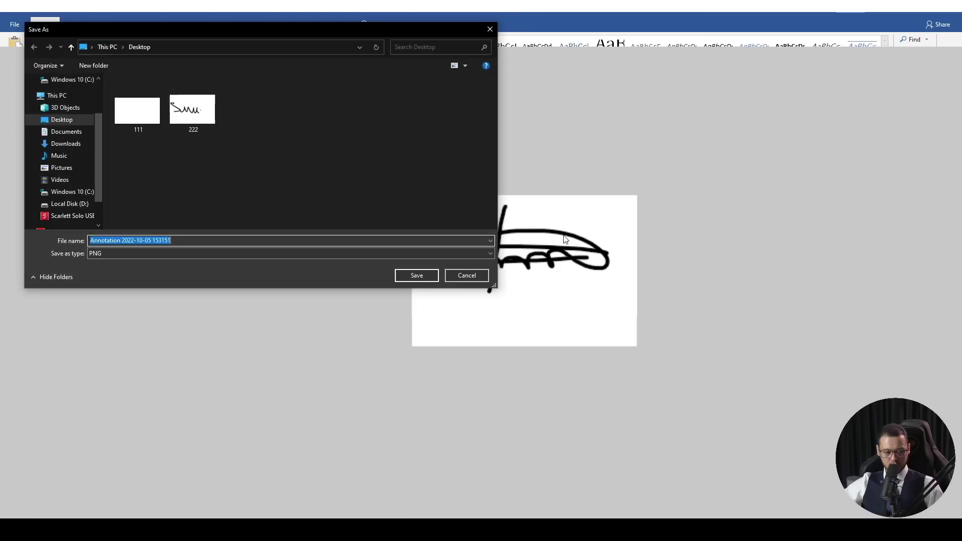
pyautogui.write('333')
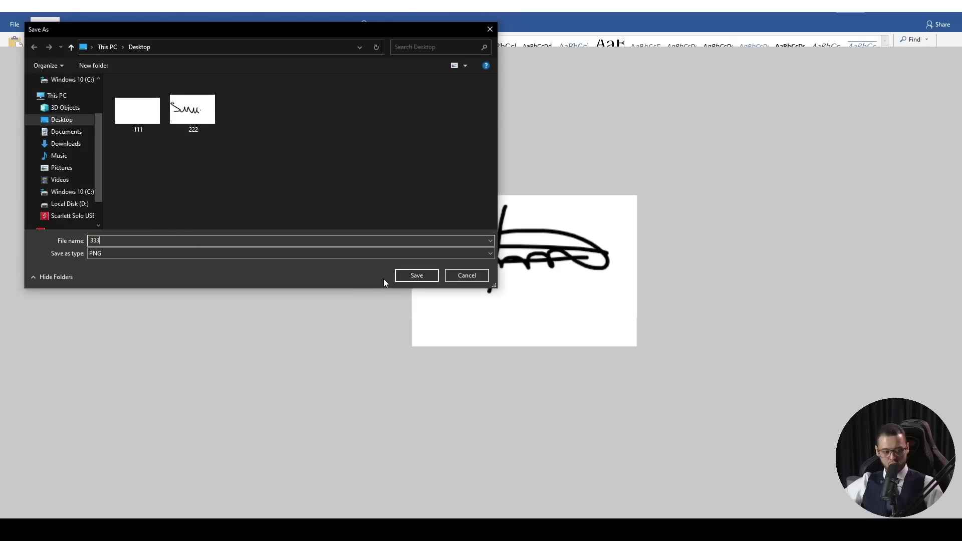
pyautogui.click(423, 276)
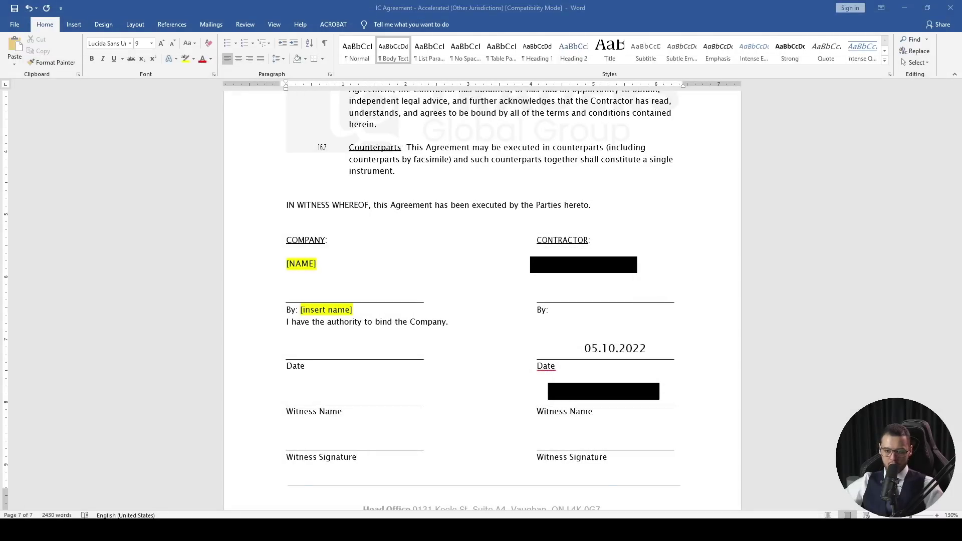
# Step: Paste the 333 signature image above the Company's 'By:' line and shrink it to about 1.91" × 2.82"
pyautogui.moveTo(701, 8); pyautogui.dragTo(609, 43)
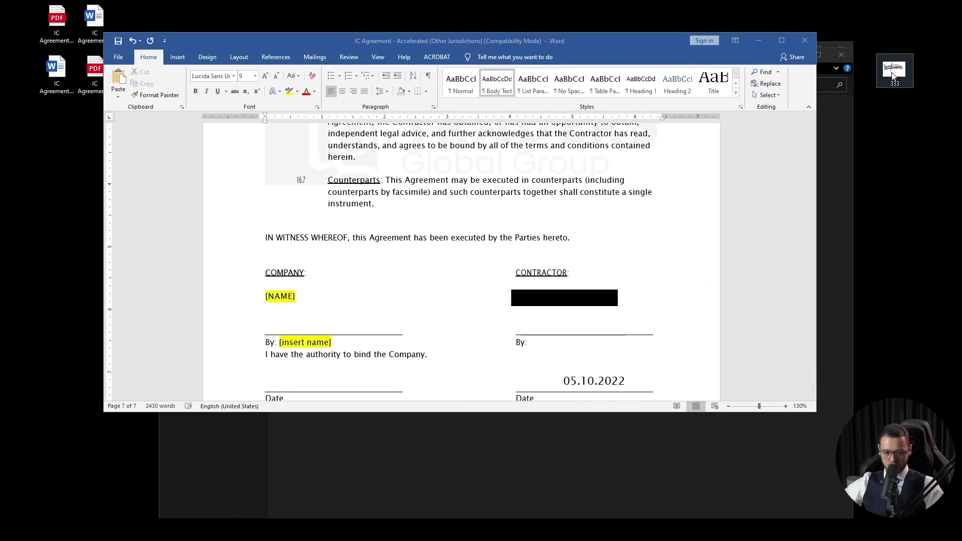
pyautogui.click(892, 75)
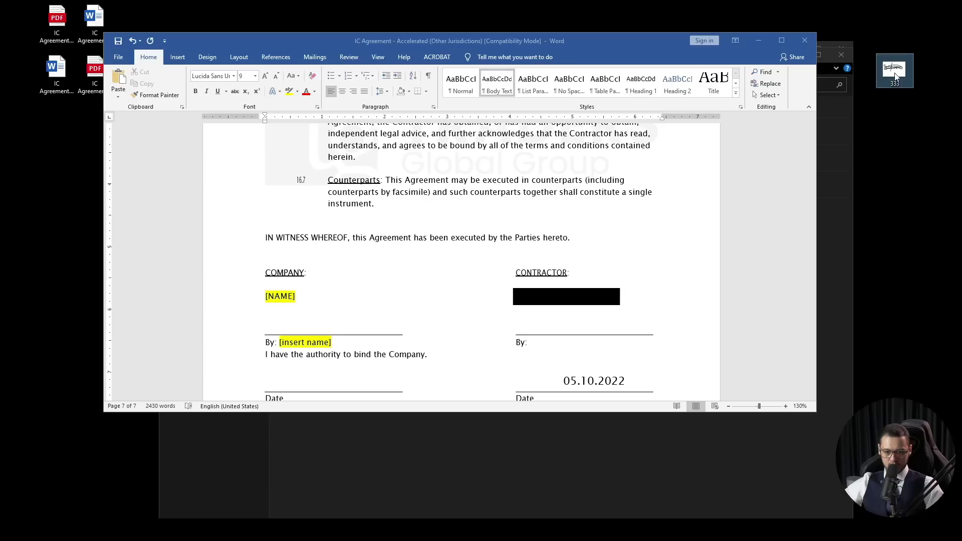
pyautogui.doubleClick(615, 40)
pyautogui.hotkey('ctrl', 'v')
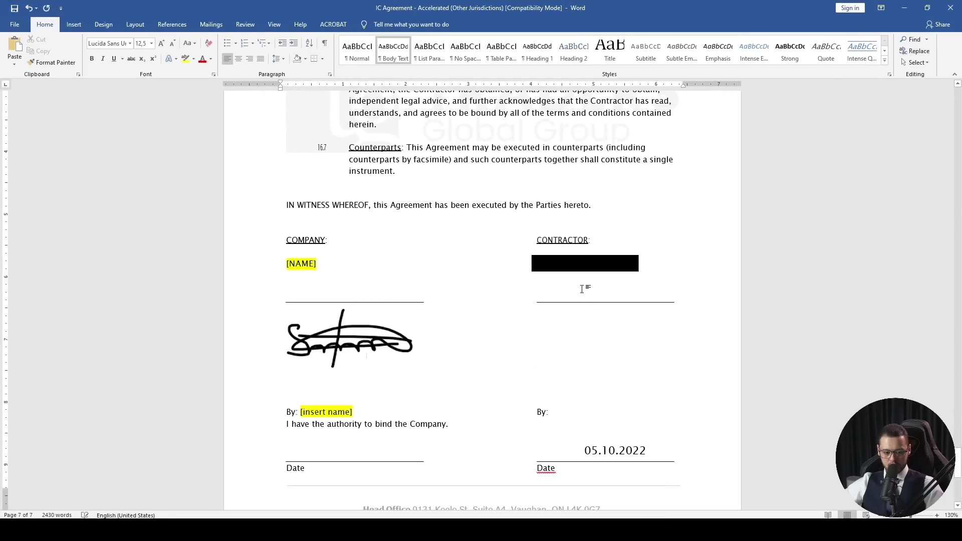
pyautogui.click(389, 341)
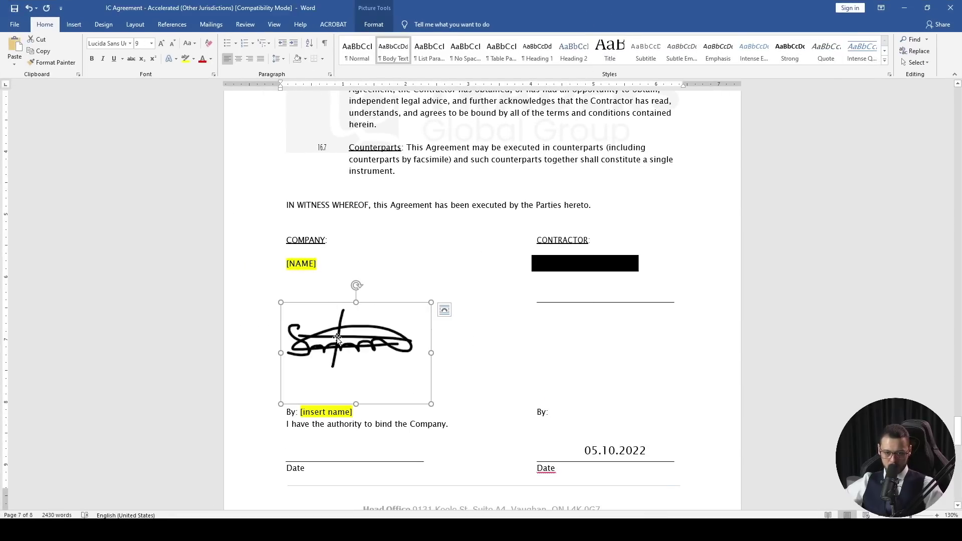
pyautogui.moveTo(430, 404)
pyautogui.mouseDown()
pyautogui.moveTo(438, 375)
pyautogui.moveTo(347, 343)
pyautogui.moveTo(458, 372)
pyautogui.mouseUp()
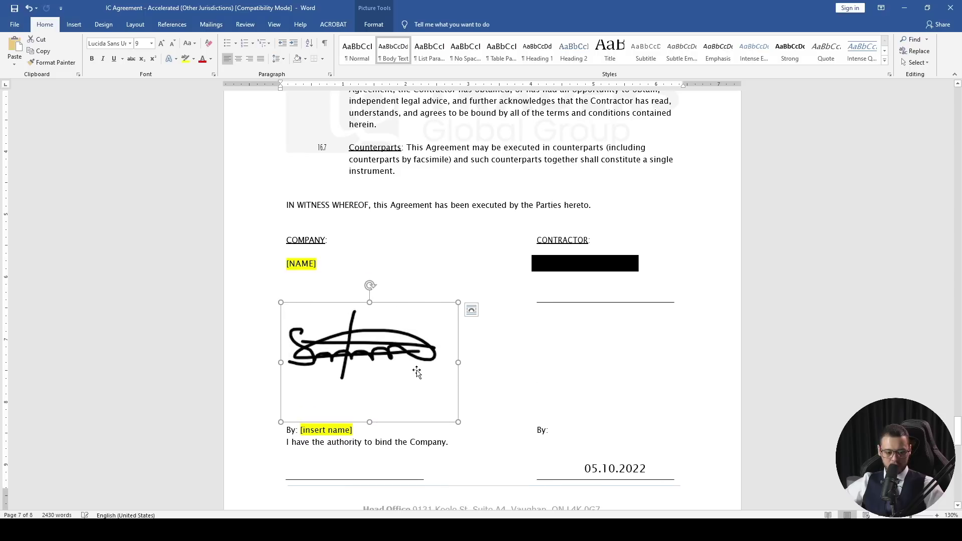
pyautogui.doubleClick(371, 341)
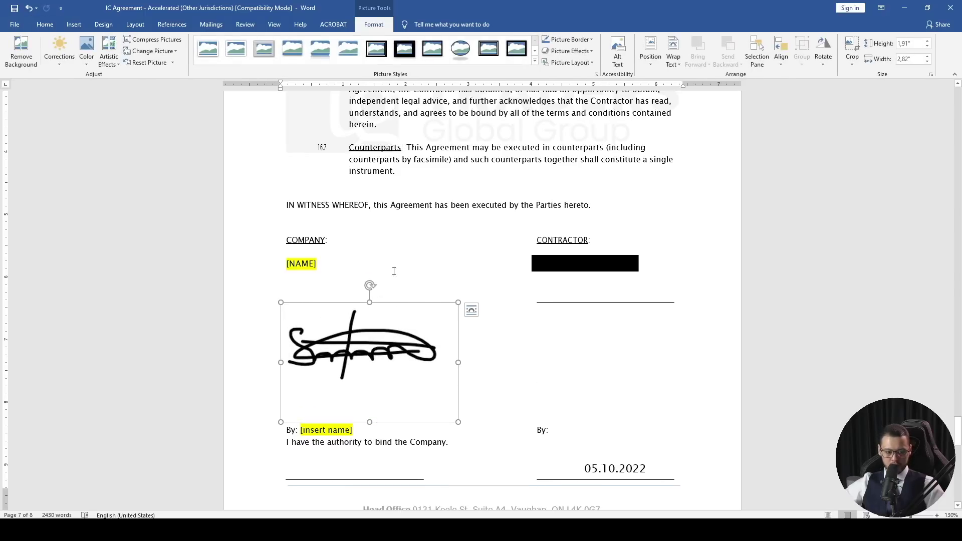
# Step: Crop the empty bottom and right side off the signature picture
pyautogui.click(853, 46)
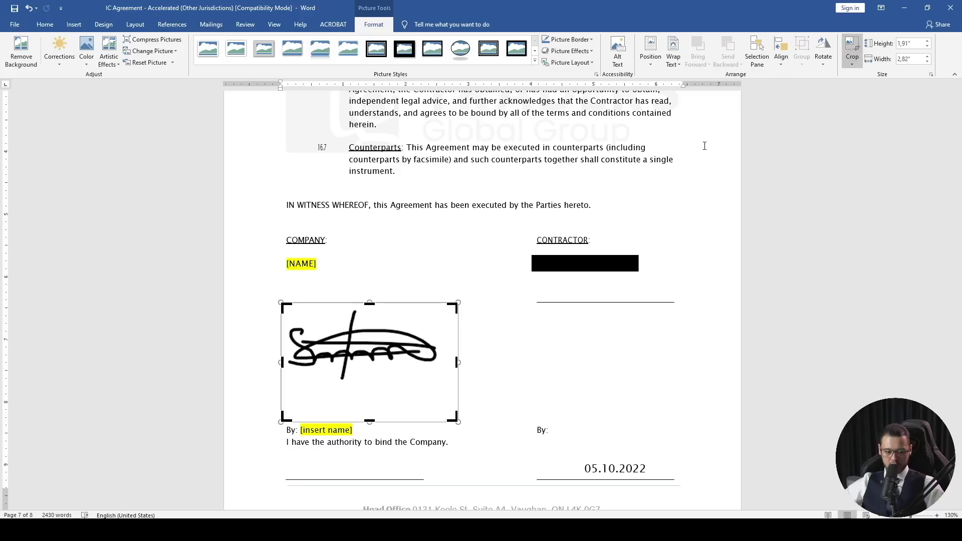
pyautogui.moveTo(369, 420); pyautogui.dragTo(380, 383)
pyautogui.moveTo(457, 343); pyautogui.dragTo(439, 343)
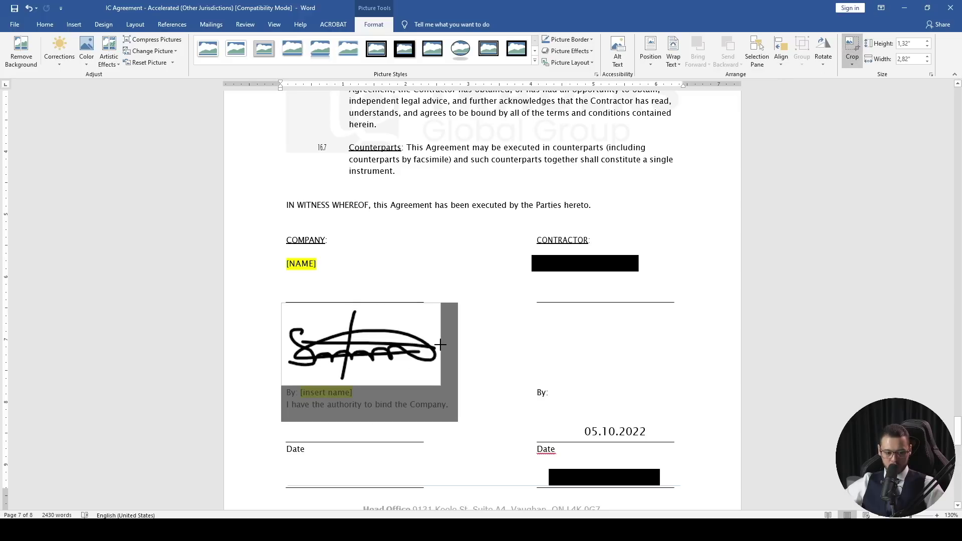
pyautogui.click(716, 314)
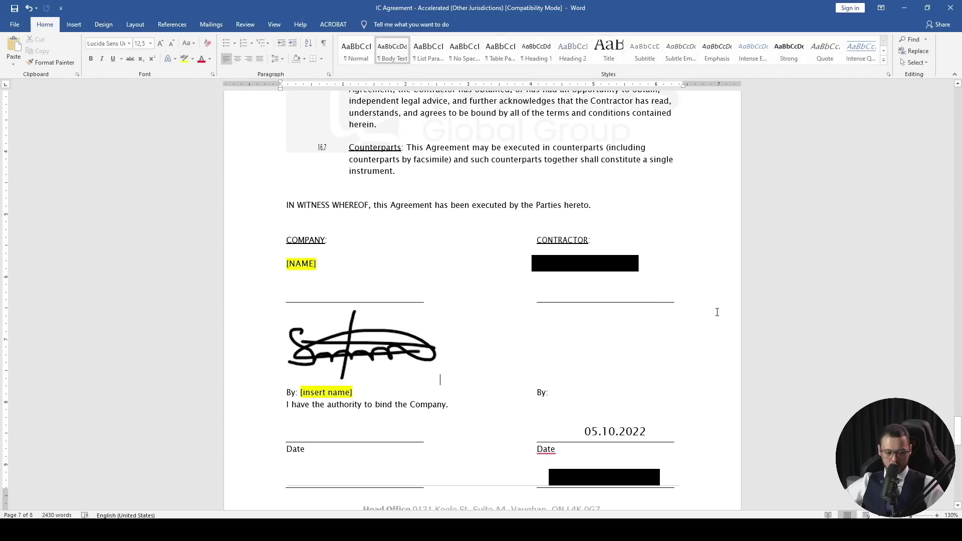
# Step: Float the signature In Front of Text, shrink it to 0.49" × 0.95" on the Contractor line, and snip a blank area
pyautogui.click(351, 343)
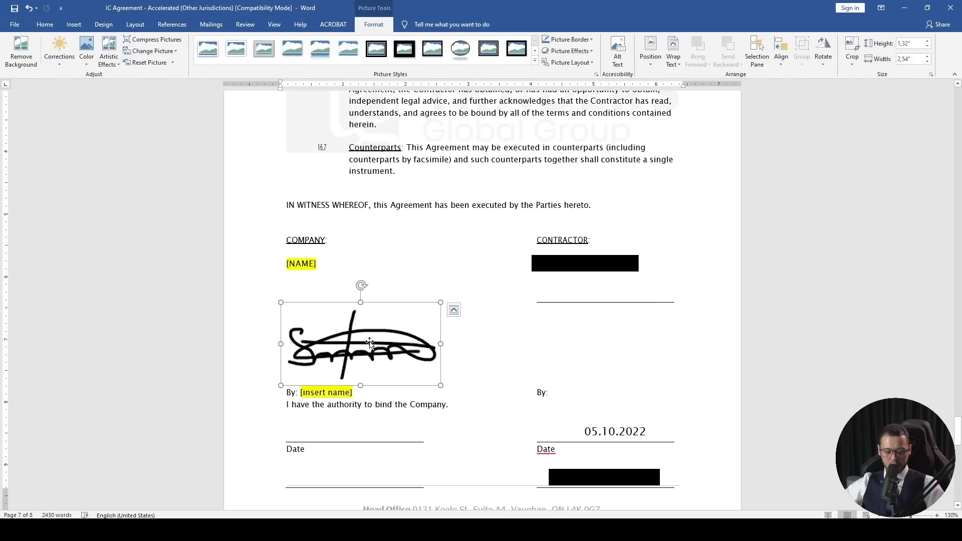
pyautogui.click(455, 310)
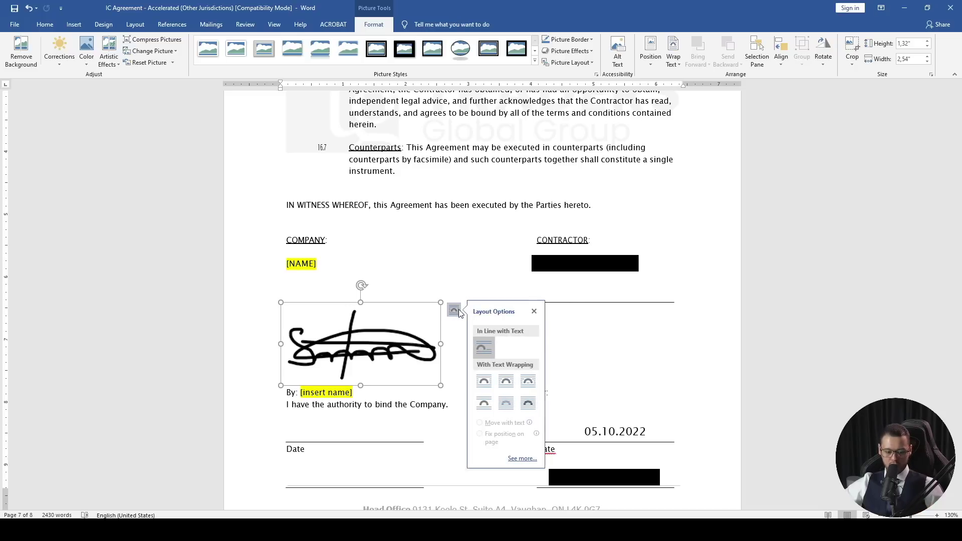
pyautogui.click(529, 404)
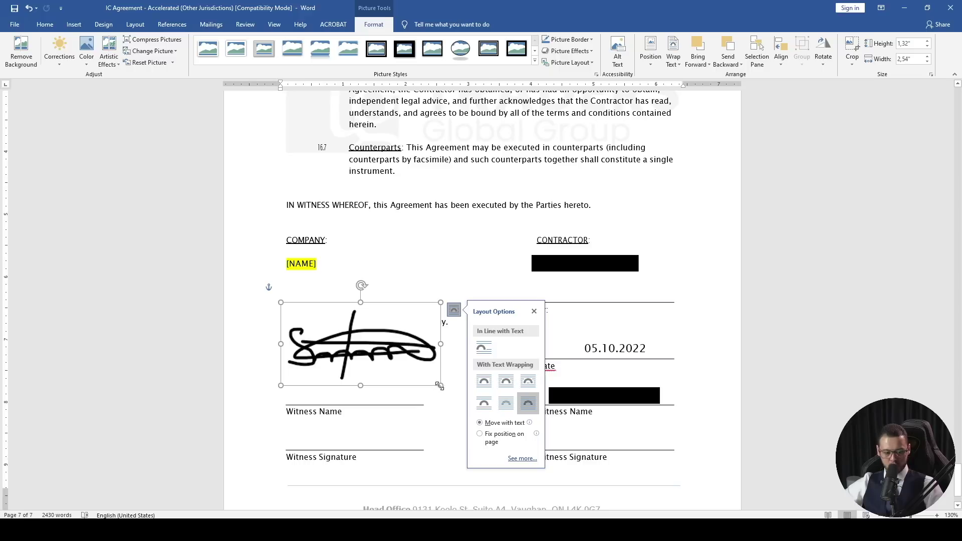
pyautogui.moveTo(439, 385)
pyautogui.mouseDown()
pyautogui.moveTo(353, 345)
pyautogui.moveTo(556, 303)
pyautogui.moveTo(637, 312)
pyautogui.moveTo(617, 293)
pyautogui.mouseUp()
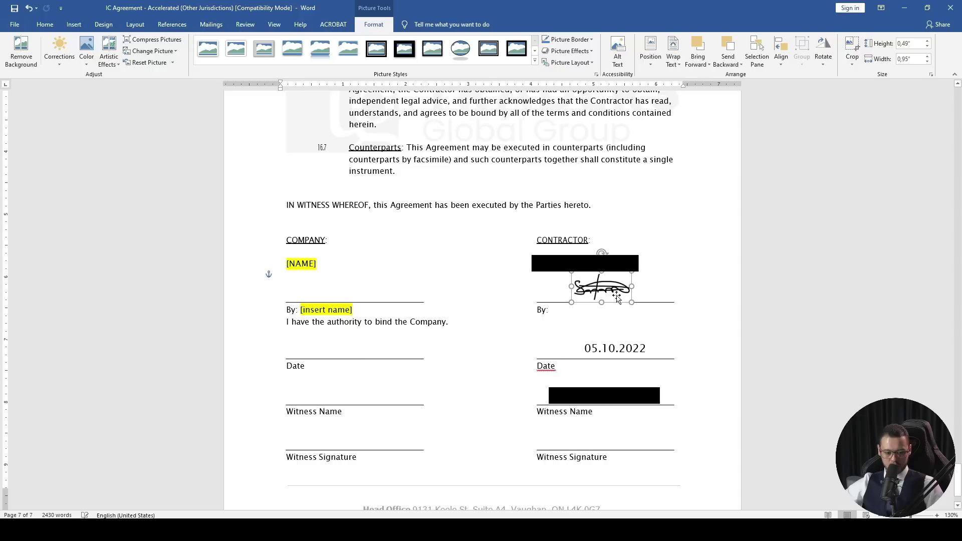
pyautogui.press('Escape')
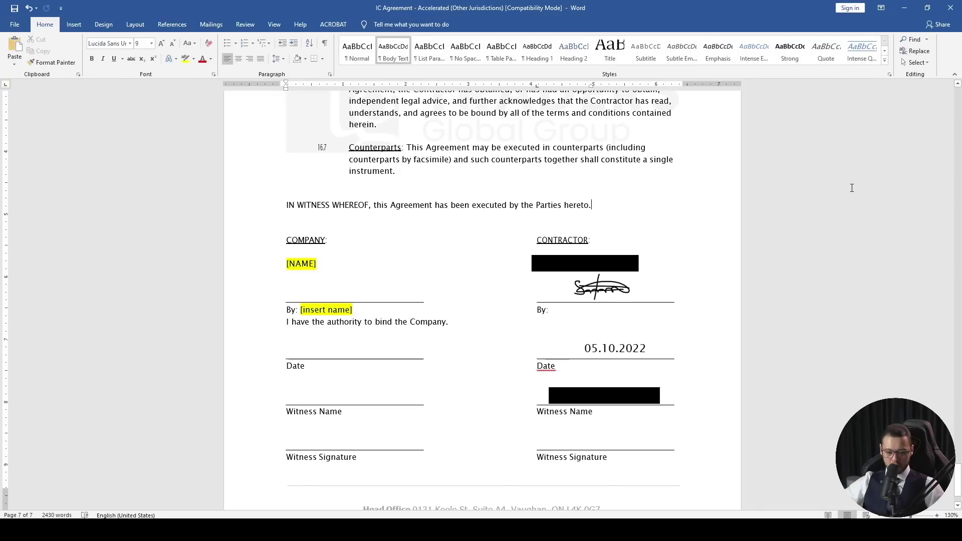
pyautogui.press('super+shift+s')
pyautogui.moveTo(617, 174); pyautogui.dragTo(732, 250)
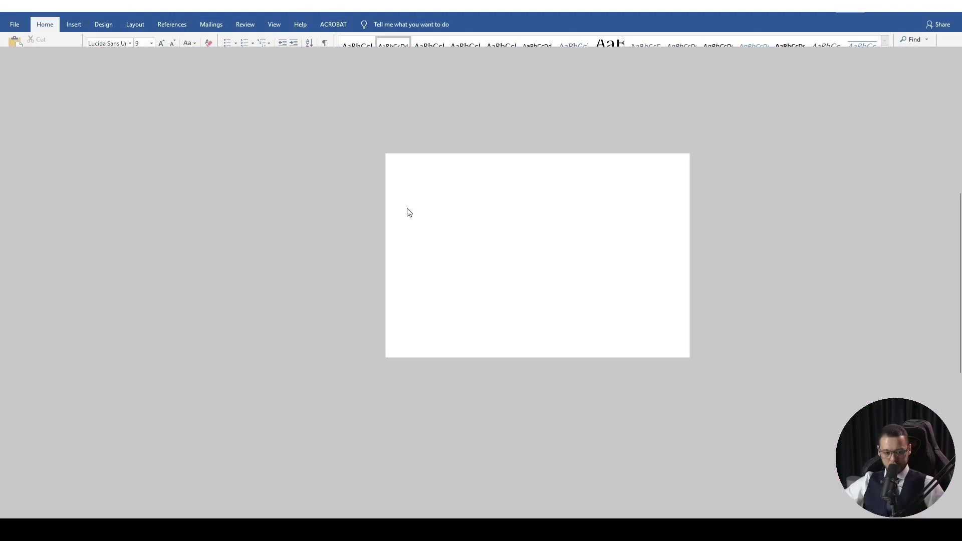
# Step: Draw a larger second signature, save it as a Desktop PNG, and close Snip & Sketch
pyautogui.moveTo(408, 213)
pyautogui.mouseDown()
pyautogui.moveTo(399, 232)
pyautogui.moveTo(403, 274)
pyautogui.moveTo(601, 268)
pyautogui.moveTo(423, 248)
pyautogui.moveTo(678, 243)
pyautogui.mouseUp()
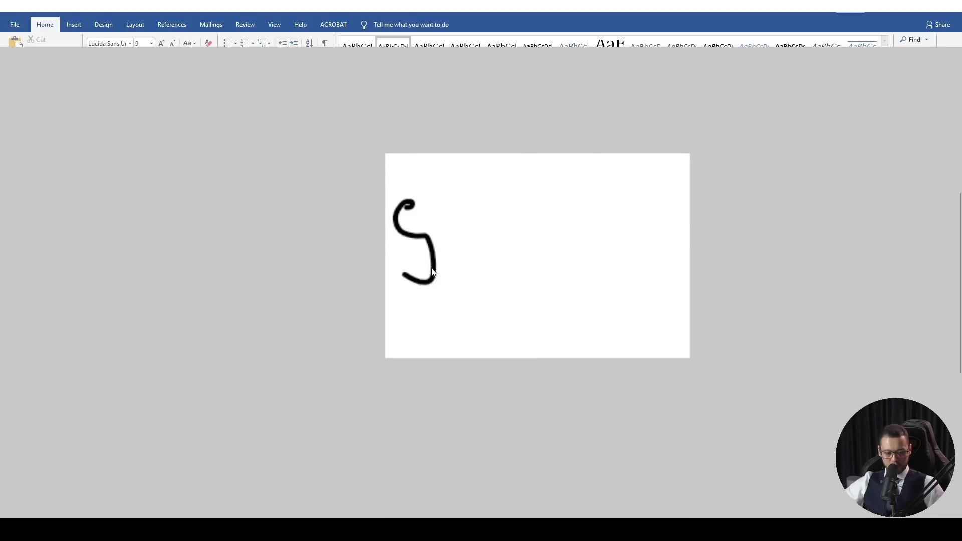
pyautogui.moveTo(432, 271)
pyautogui.mouseDown()
pyautogui.moveTo(501, 277)
pyautogui.moveTo(580, 257)
pyautogui.moveTo(471, 253)
pyautogui.moveTo(531, 307)
pyautogui.moveTo(649, 267)
pyautogui.mouseUp()
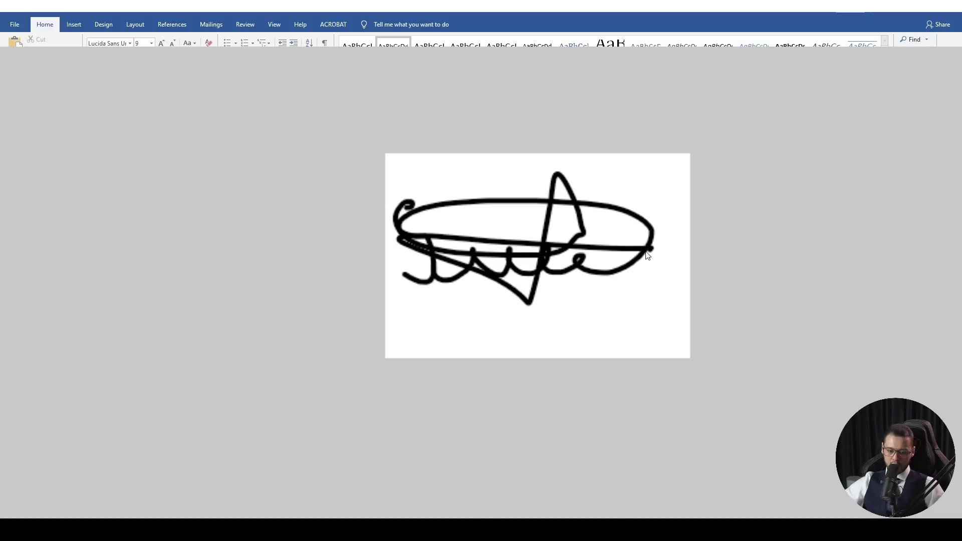
pyautogui.hotkey('ctrl', 's')
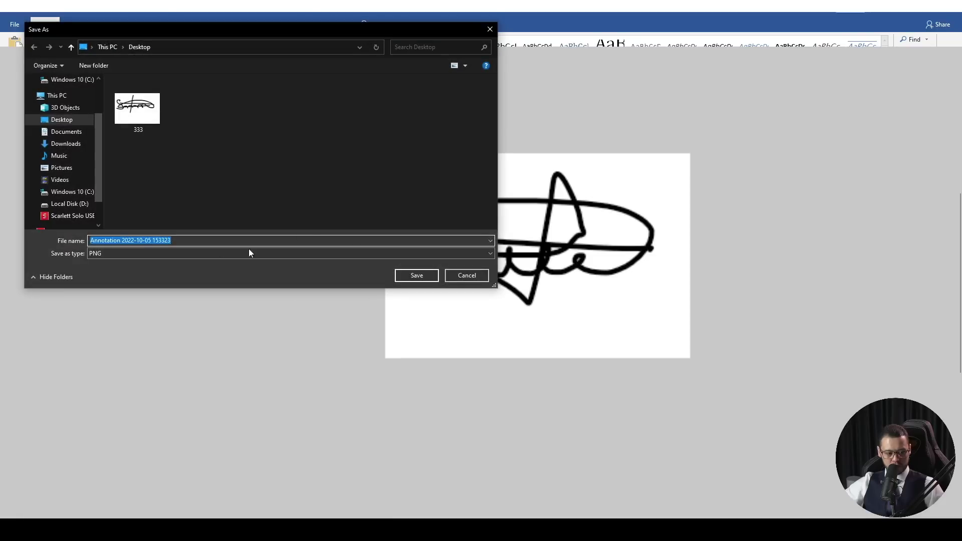
pyautogui.write('44')
pyautogui.click(416, 275)
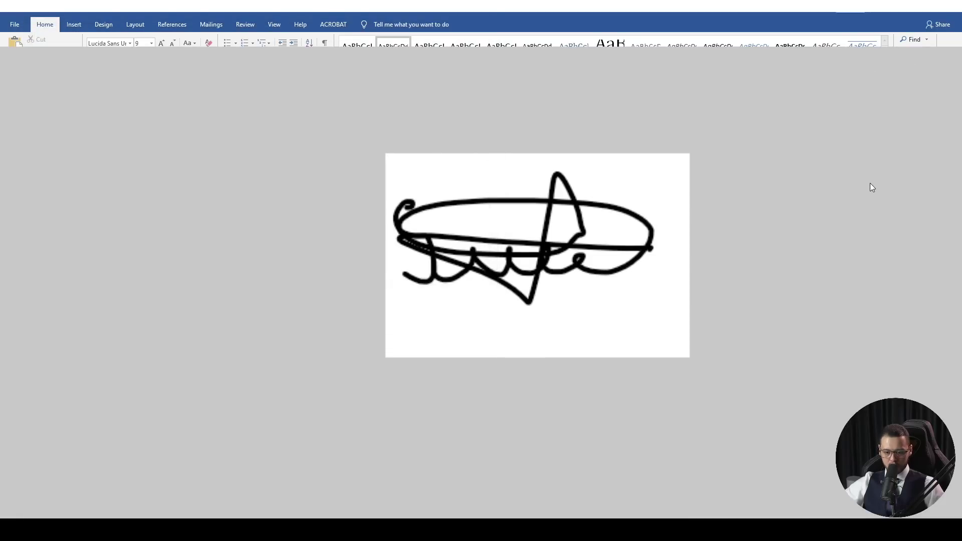
pyautogui.rightClick(527, 530)
pyautogui.click(529, 509)
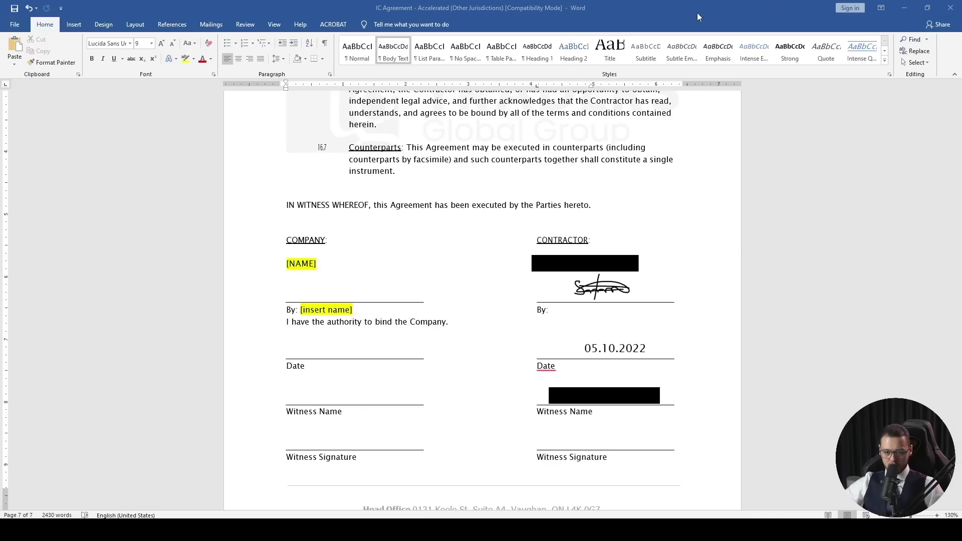
# Step: Paste the new signature image into the agreement's signature page and select it
pyautogui.moveTo(697, 13); pyautogui.dragTo(598, 36)
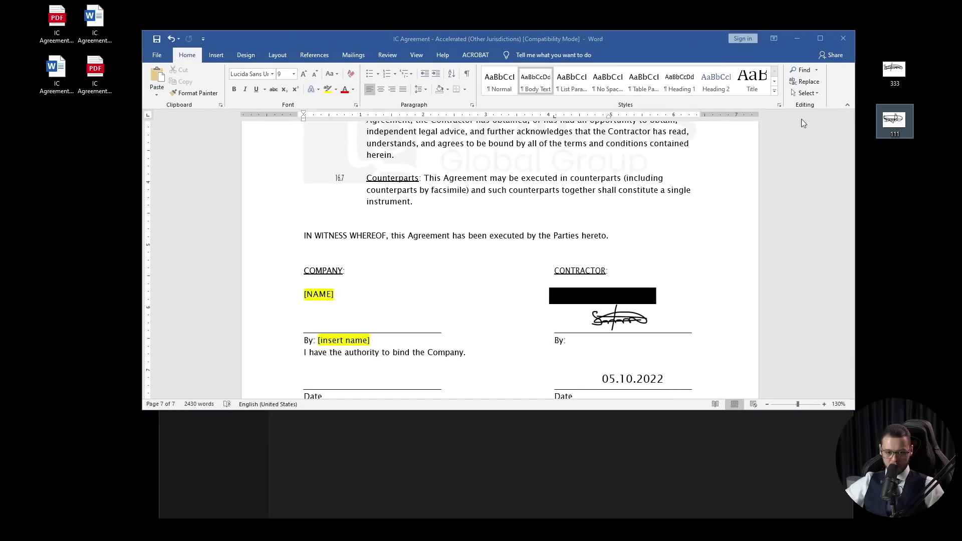
pyautogui.doubleClick(639, 43)
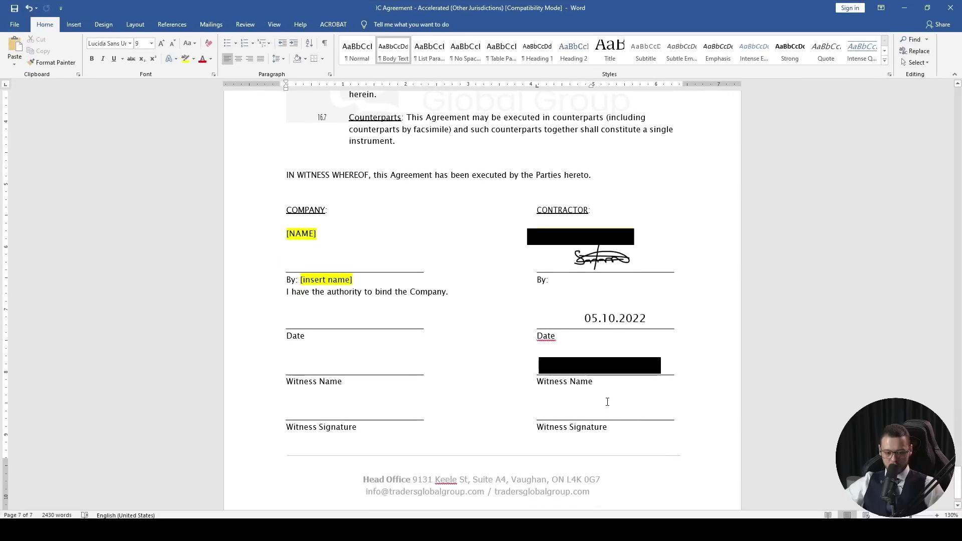
pyautogui.hotkey('ctrl', 'v')
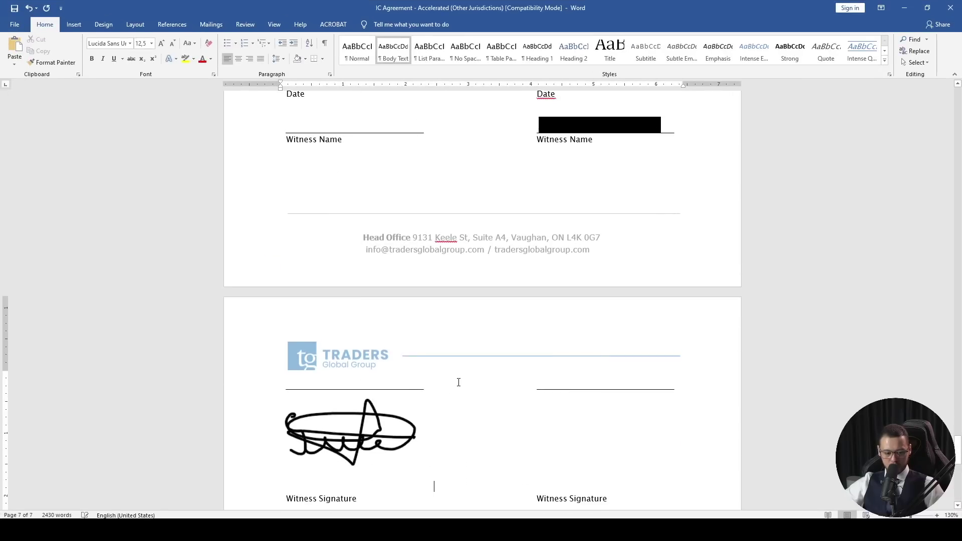
pyautogui.click(382, 434)
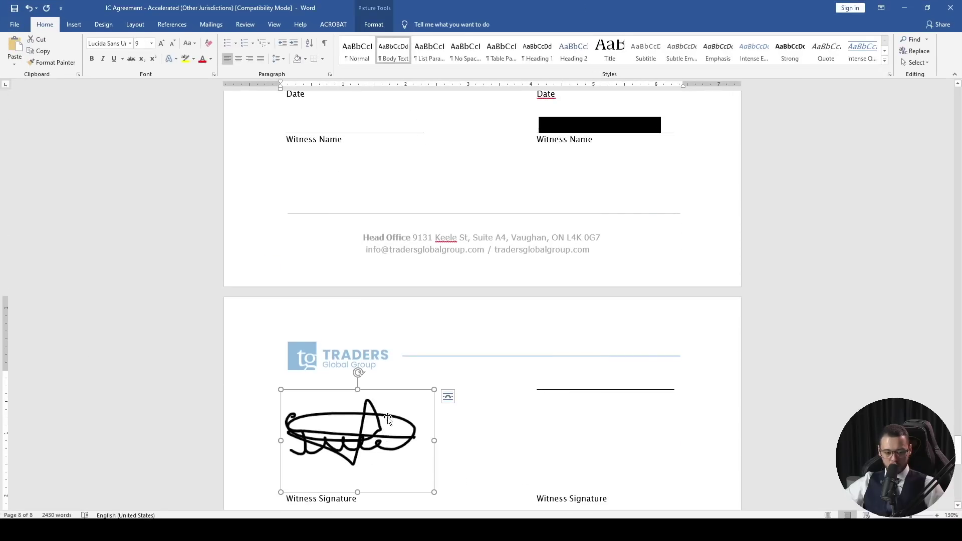
pyautogui.doubleClick(385, 417)
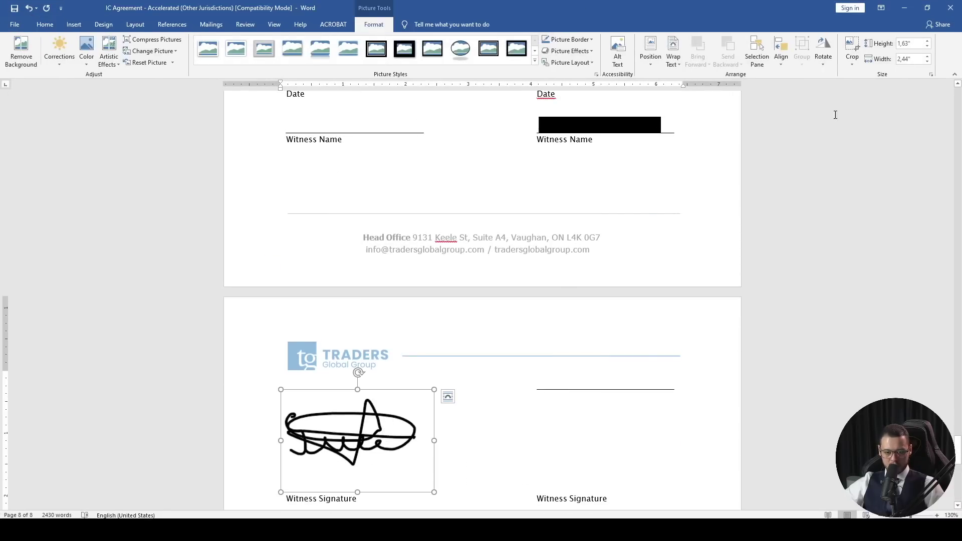
# Step: Crop the empty space below, above and to the right of the signature
pyautogui.click(852, 48)
pyautogui.moveTo(357, 491); pyautogui.dragTo(366, 467)
pyautogui.moveTo(358, 390); pyautogui.dragTo(363, 399)
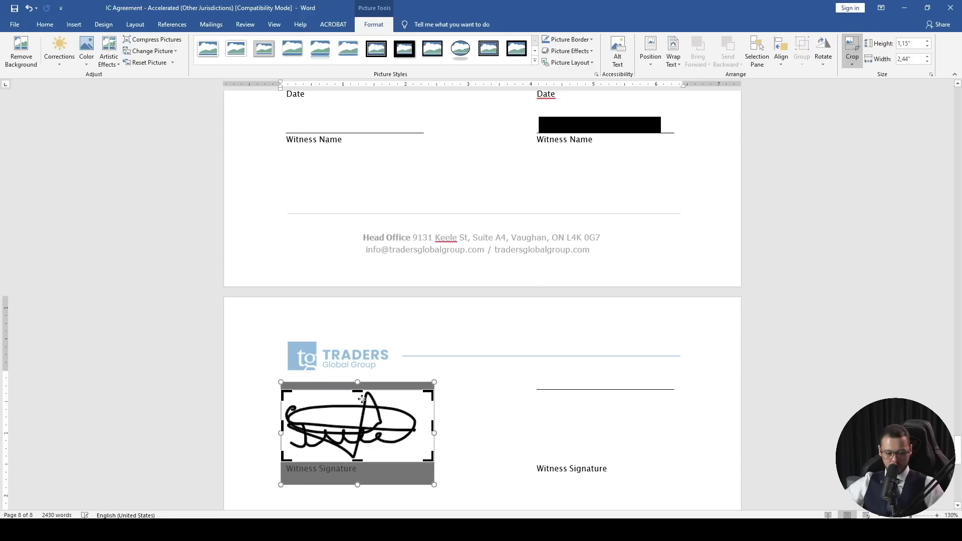
pyautogui.moveTo(433, 427)
pyautogui.mouseDown()
pyautogui.moveTo(331, 397)
pyautogui.moveTo(616, 385)
pyautogui.moveTo(636, 399)
pyautogui.moveTo(601, 382)
pyautogui.moveTo(611, 377)
pyautogui.mouseUp()
pyautogui.click(481, 407)
# Step: Place the signature on the Contractor's Witness Signature line at 0.48" × 0.93"
pyautogui.click(788, 350)
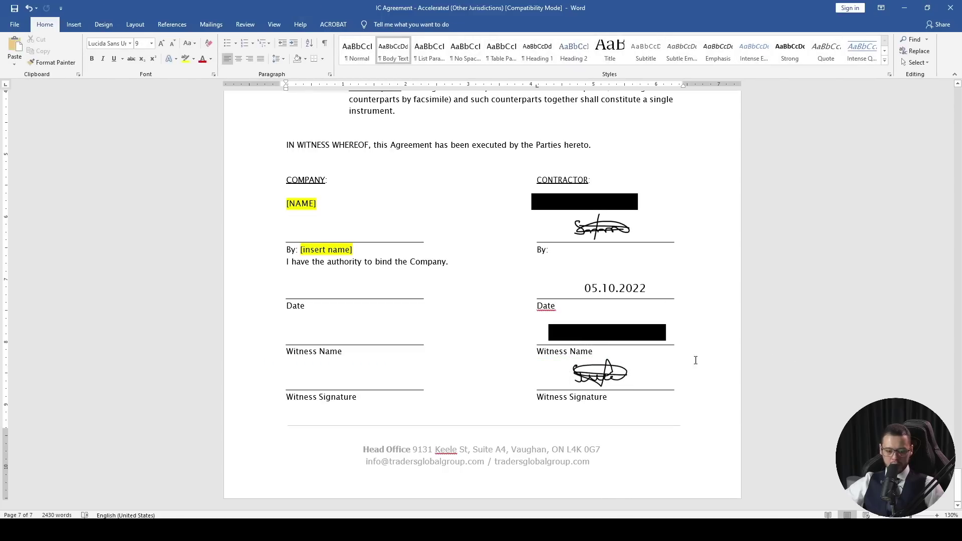
pyautogui.click(606, 228)
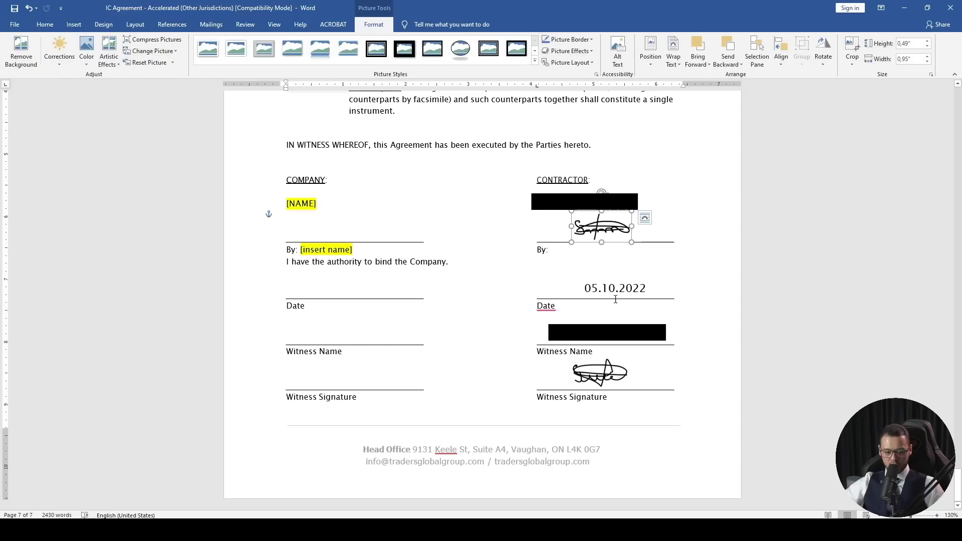
pyautogui.click(600, 372)
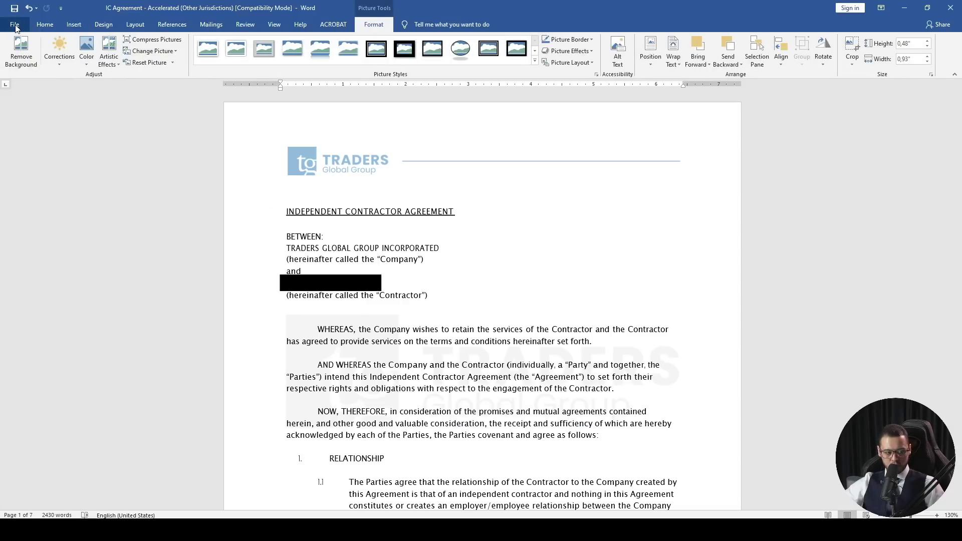
pyautogui.click(17, 27)
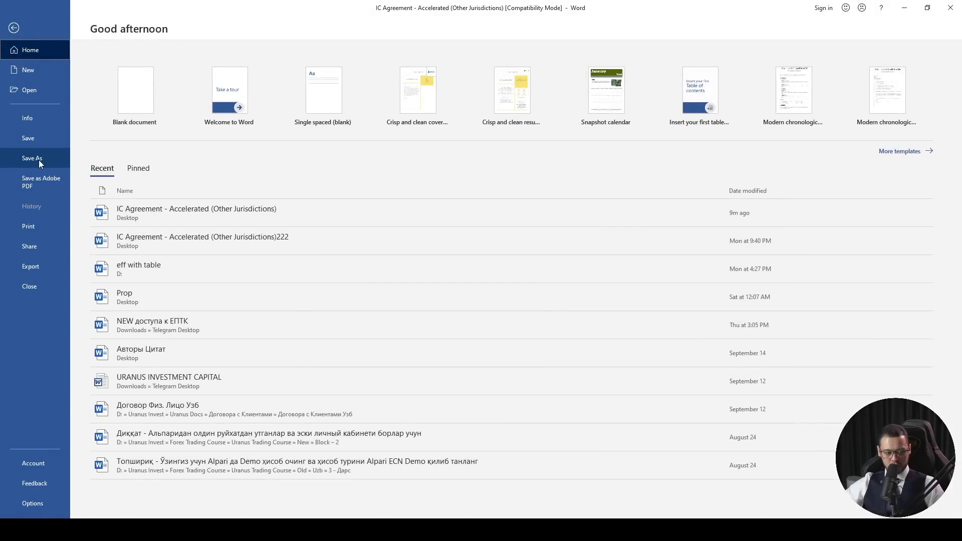
# Step: Save the agreement to the Desktop as the PDF 'IC Agreement - Accelerated (Other Jurisdictions)444'
pyautogui.click(32, 158)
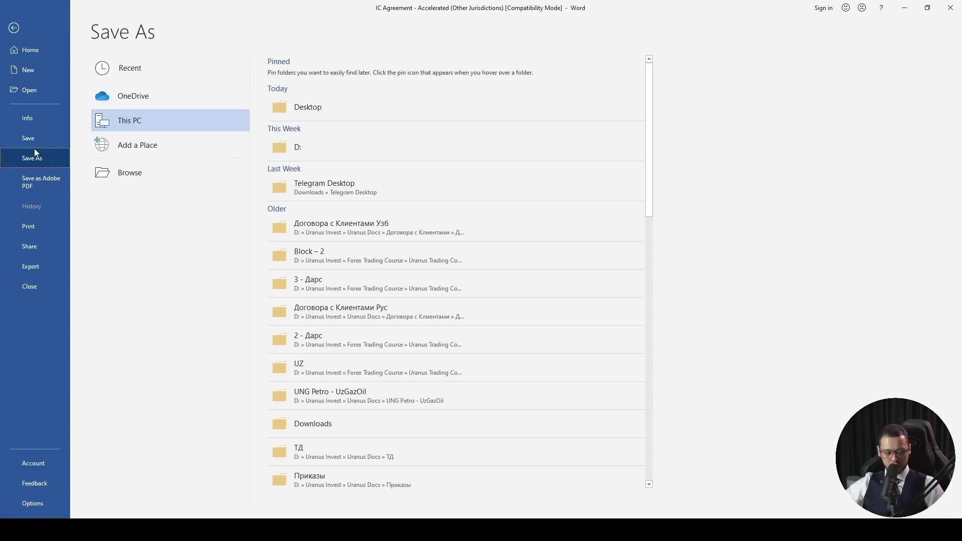
pyautogui.click(332, 111)
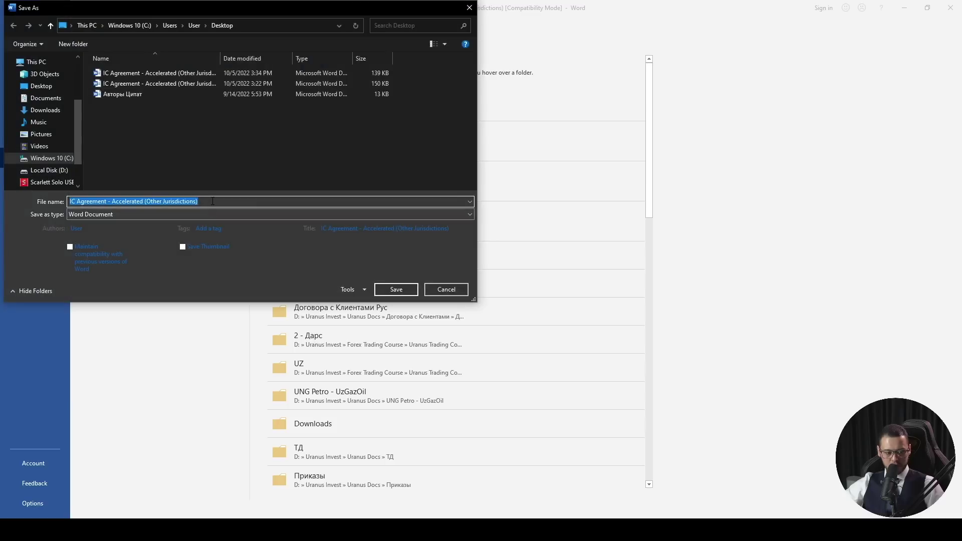
pyautogui.click(212, 201)
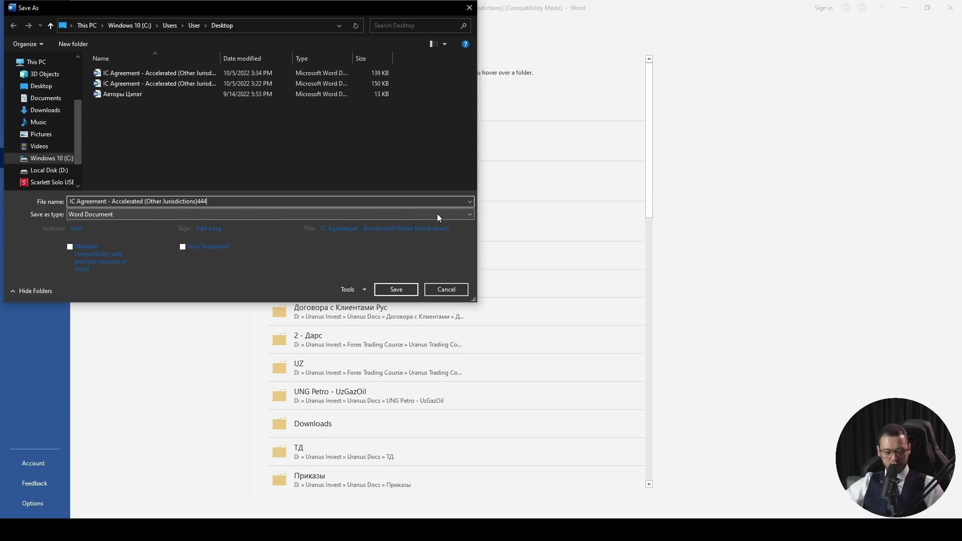
pyautogui.click(469, 215)
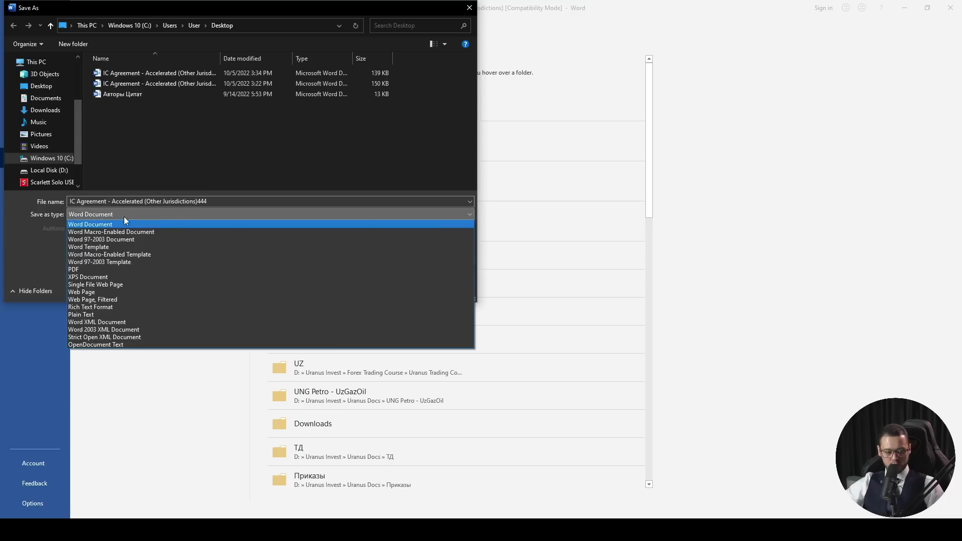
pyautogui.click(79, 273)
pyautogui.click(394, 295)
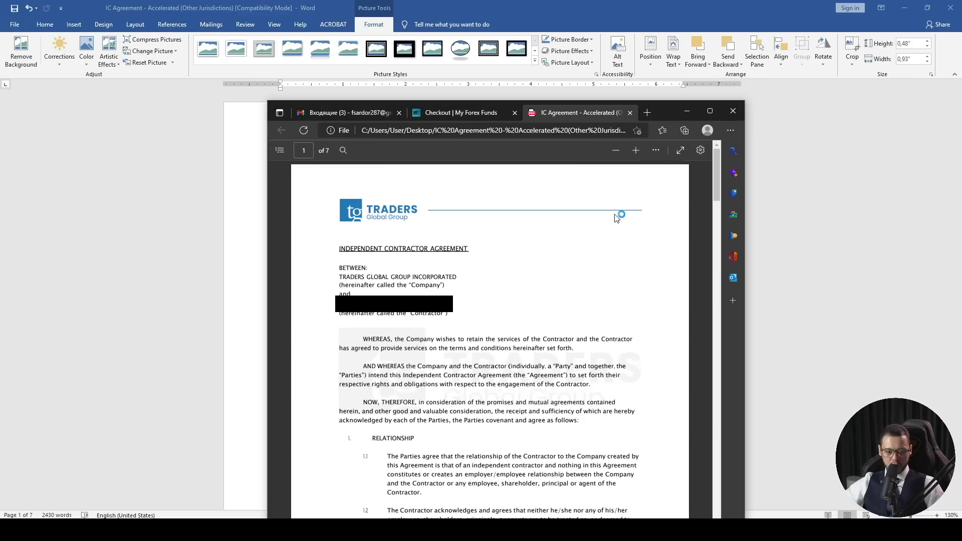
# Step: Scroll the exported PDF to its signature page to confirm both signatures, then close Edge
pyautogui.doubleClick(670, 114)
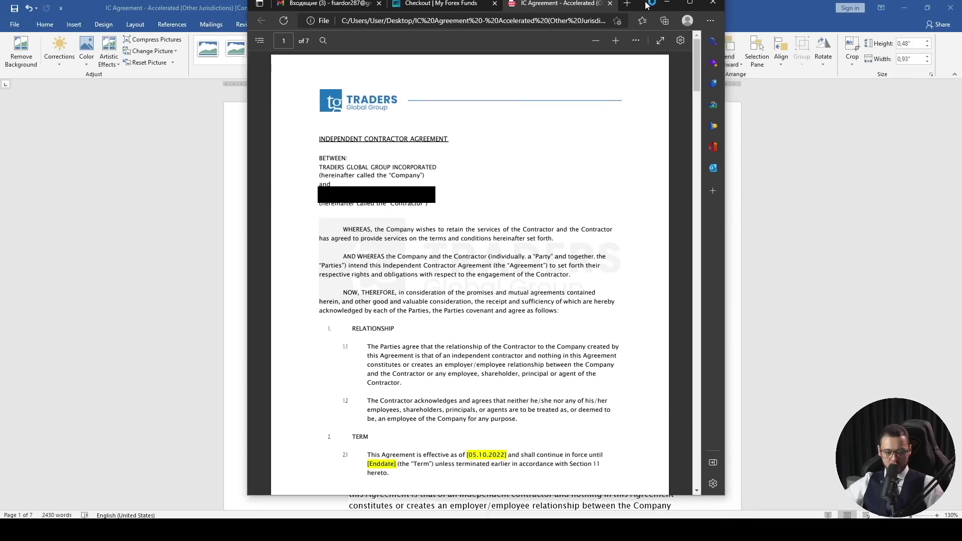
pyautogui.scroll(3, 412, 225)
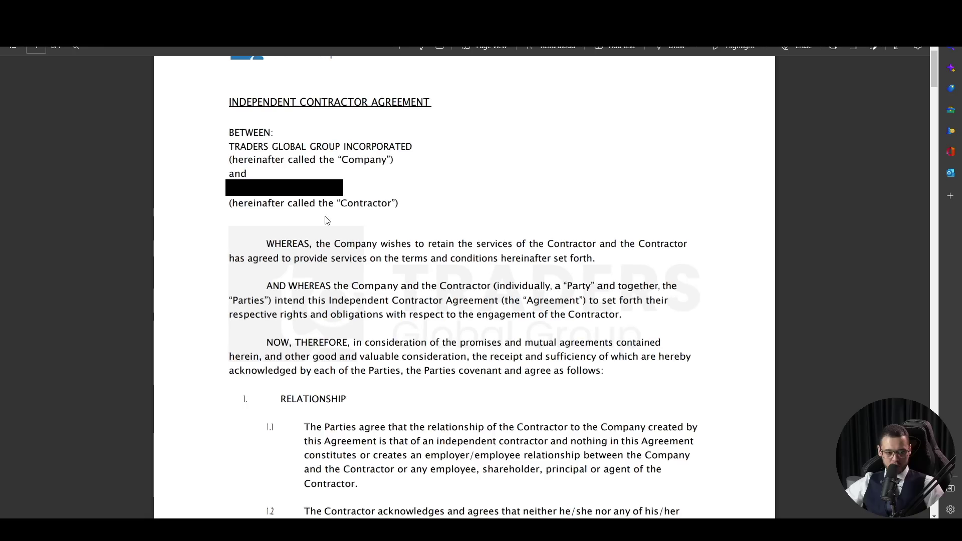
pyautogui.scroll(-6, 711, 254)
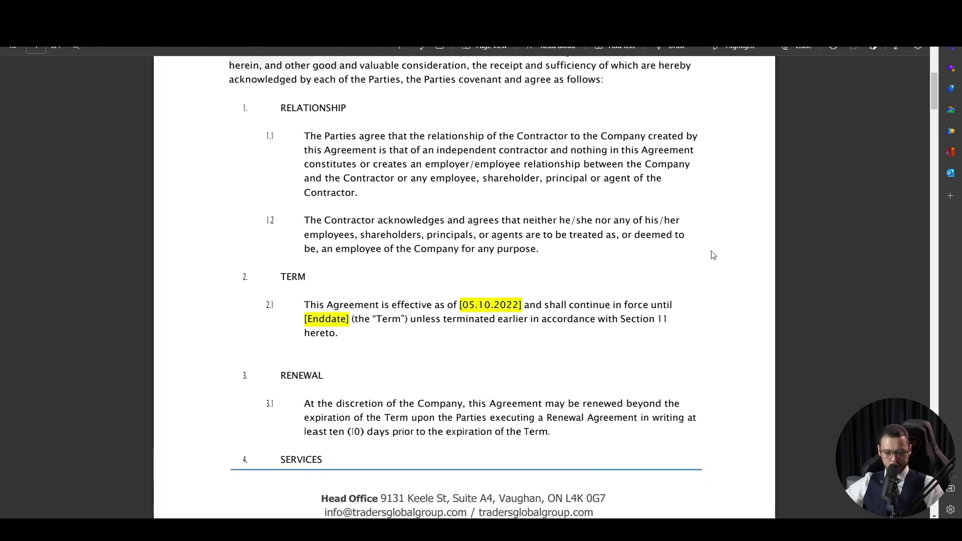
pyautogui.scroll(-4, 933, 114)
pyautogui.moveTo(932, 111)
pyautogui.mouseDown()
pyautogui.moveTo(933, 93)
pyautogui.moveTo(926, 511)
pyautogui.mouseUp()
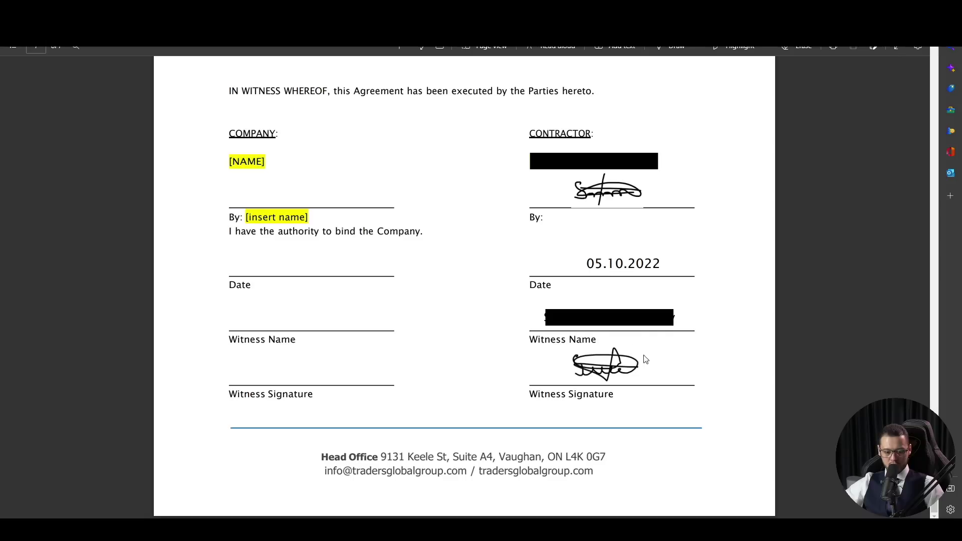
pyautogui.moveTo(932, 511); pyautogui.dragTo(927, 47)
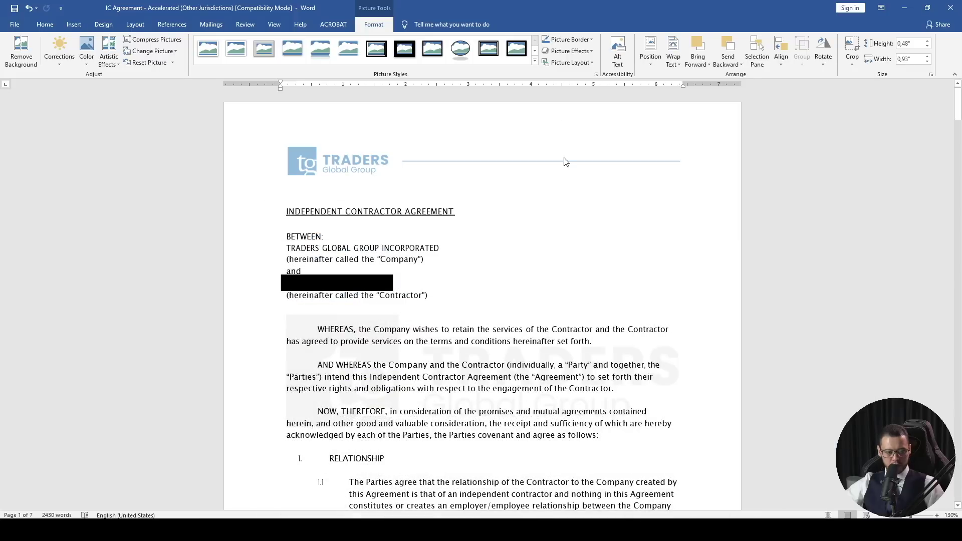
pyautogui.click(952, 8)
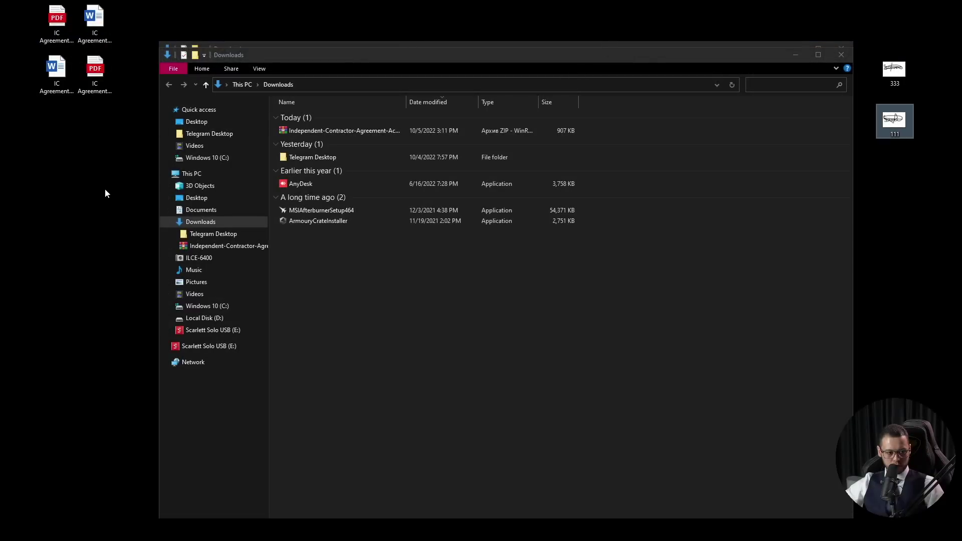
# Step: Permanently delete the two signature image files from the desktop
pyautogui.moveTo(935, 205); pyautogui.dragTo(877, 54)
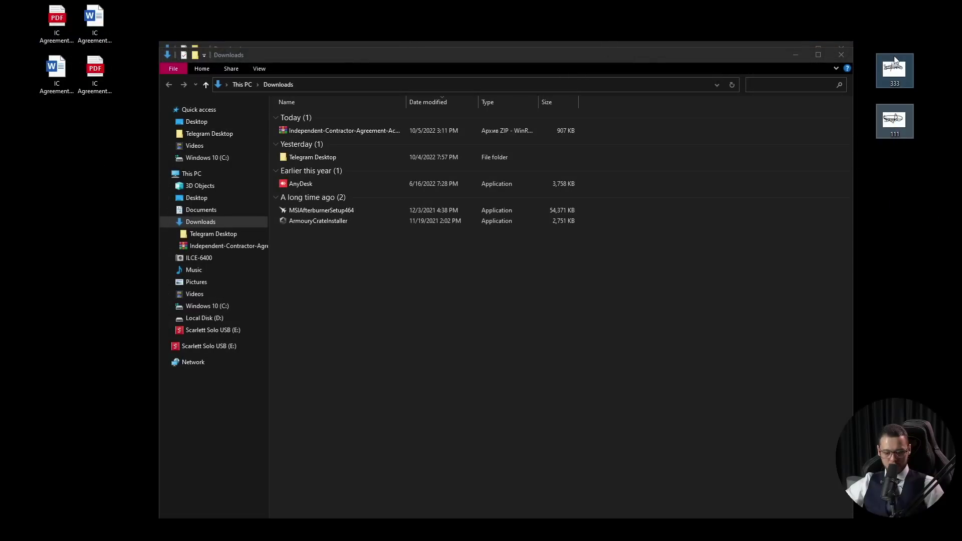
pyautogui.hotkey('shift', 'Delete')
pyautogui.press('Return')
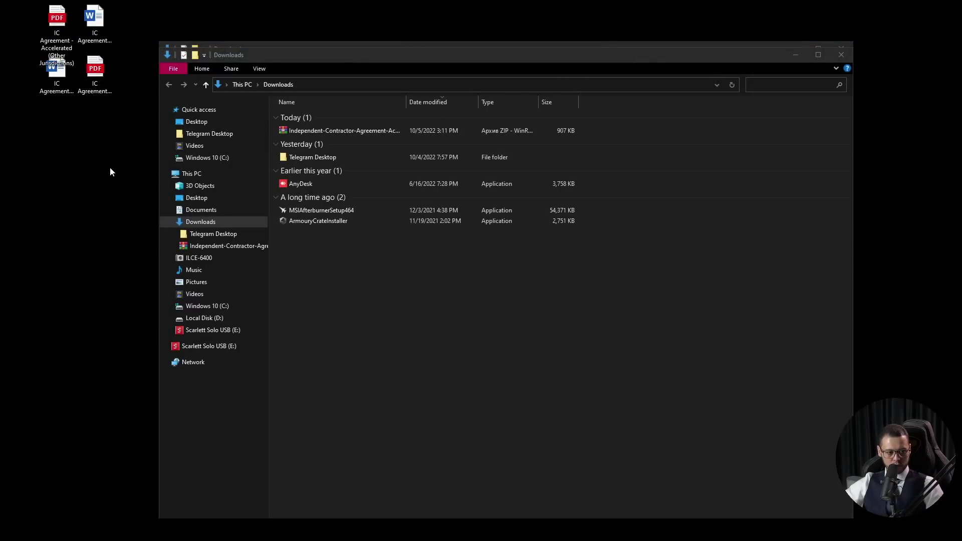
# Step: Check the agreement PDF, then permanently delete that desktop PDF copy
pyautogui.doubleClick(57, 25)
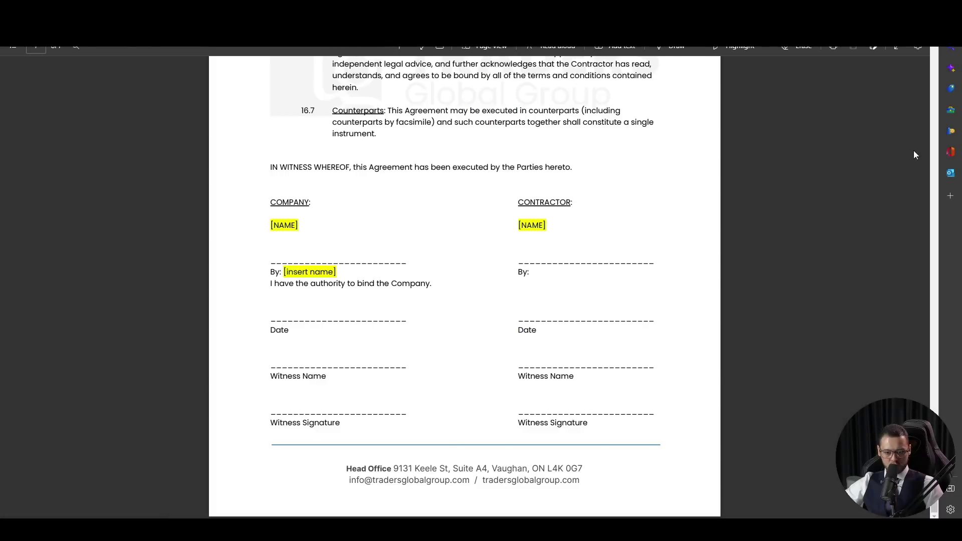
pyautogui.scroll(1, 934, 507)
pyautogui.scroll(-1, 567, 515)
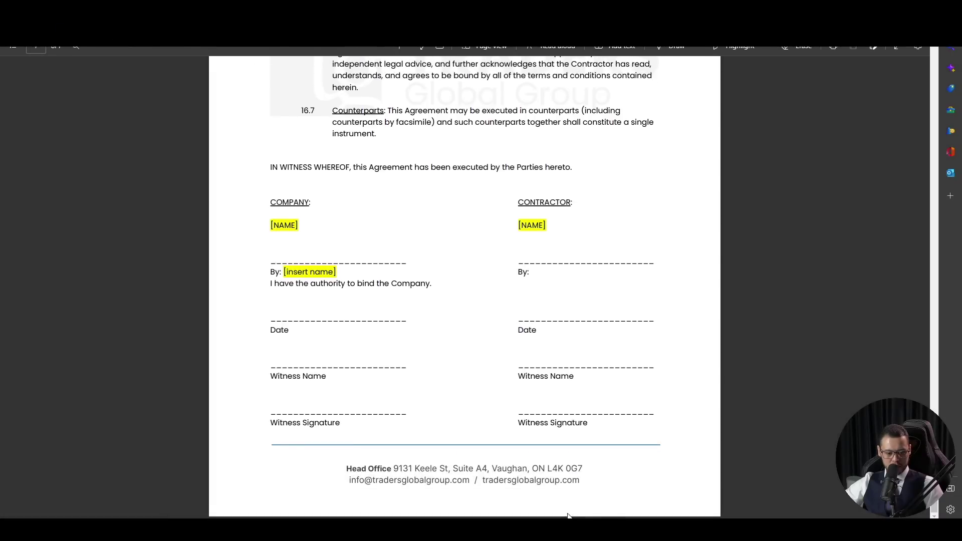
pyautogui.click(487, 518)
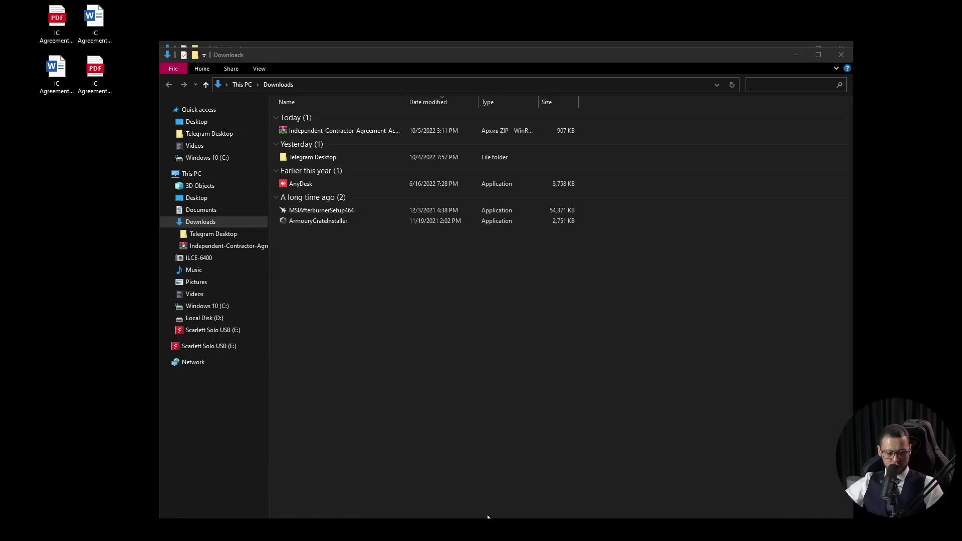
pyautogui.click(63, 17)
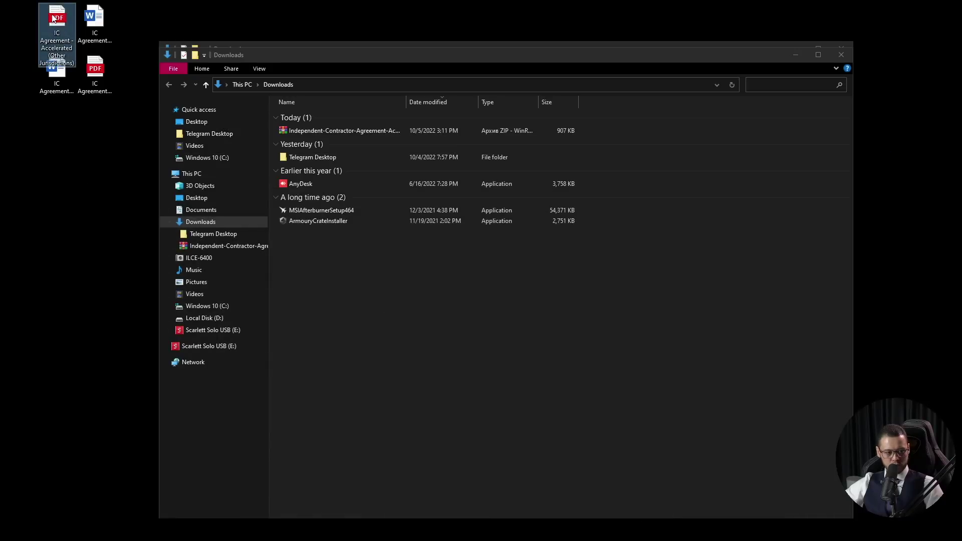
pyautogui.hotkey('shift', 'Delete')
pyautogui.press('Return')
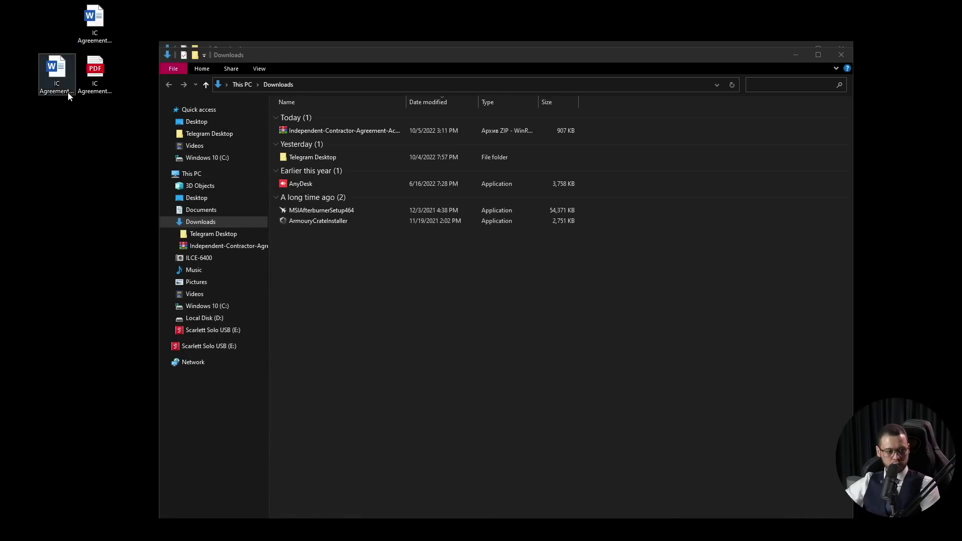
# Step: Permanently delete the three leftover agreement files on the desktop
pyautogui.click(56, 75)
pyautogui.click(97, 90)
pyautogui.click(457, 108)
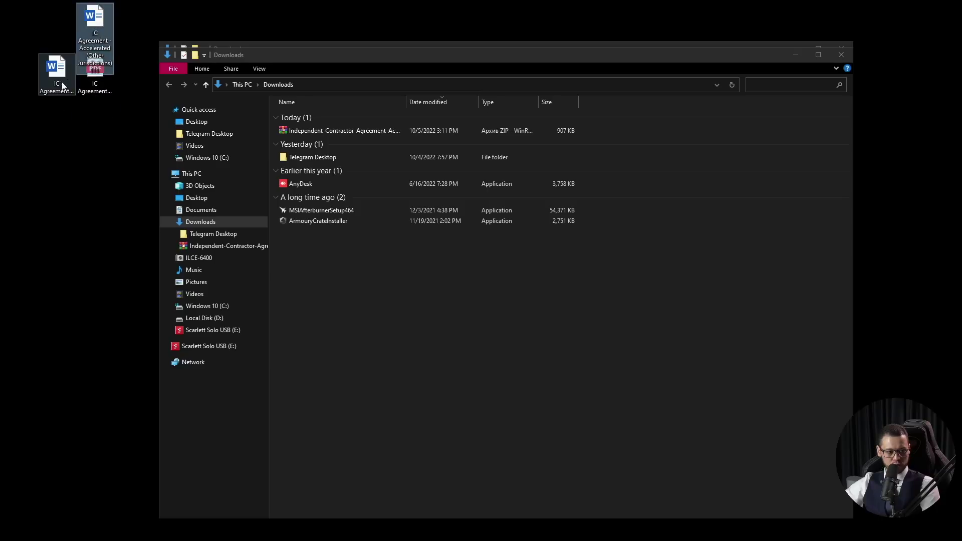
pyautogui.moveTo(124, 174); pyautogui.dragTo(55, 25)
pyautogui.hotkey('shift', 'Delete')
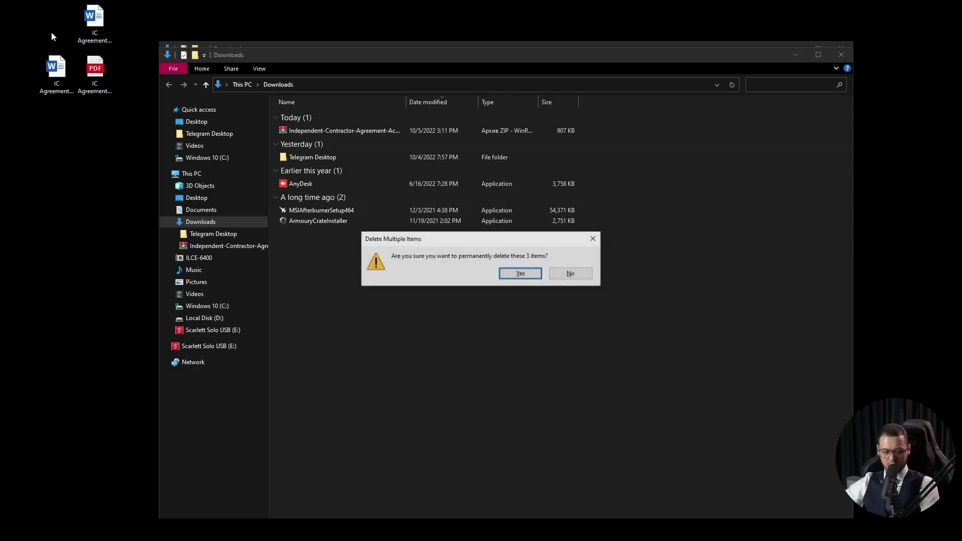
pyautogui.press('Return')
# Step: Move the IC Agreement PDF to the desktop's top-left and open it to verify
pyautogui.moveTo(727, 85); pyautogui.dragTo(37, 35)
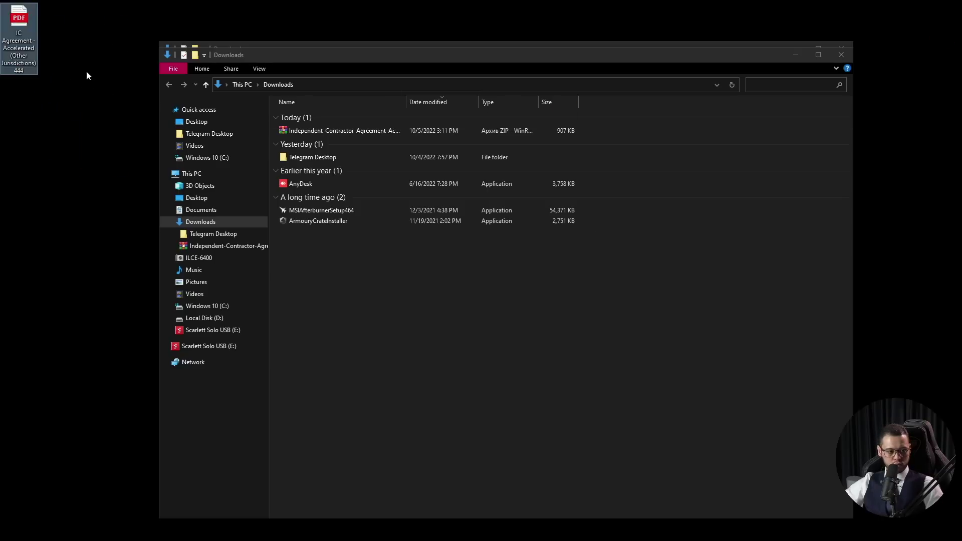
pyautogui.doubleClick(20, 70)
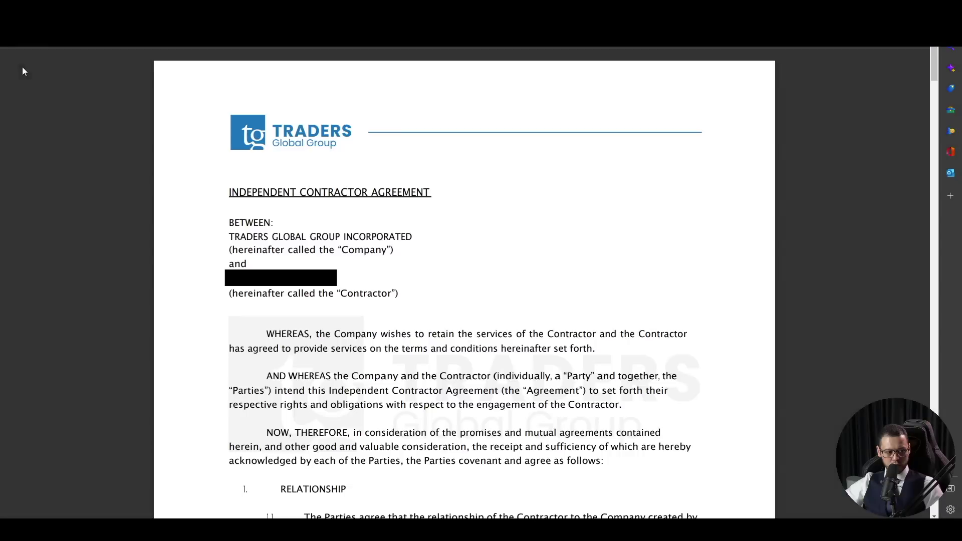
pyautogui.moveTo(935, 75); pyautogui.dragTo(933, 509)
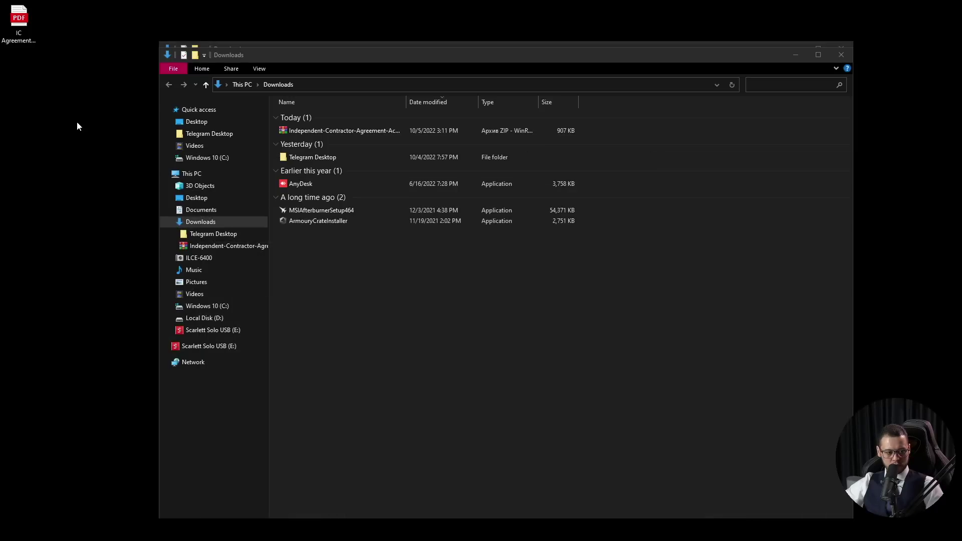
# Step: Delete the agreement zip from Downloads and close File Explorer
pyautogui.click(474, 343)
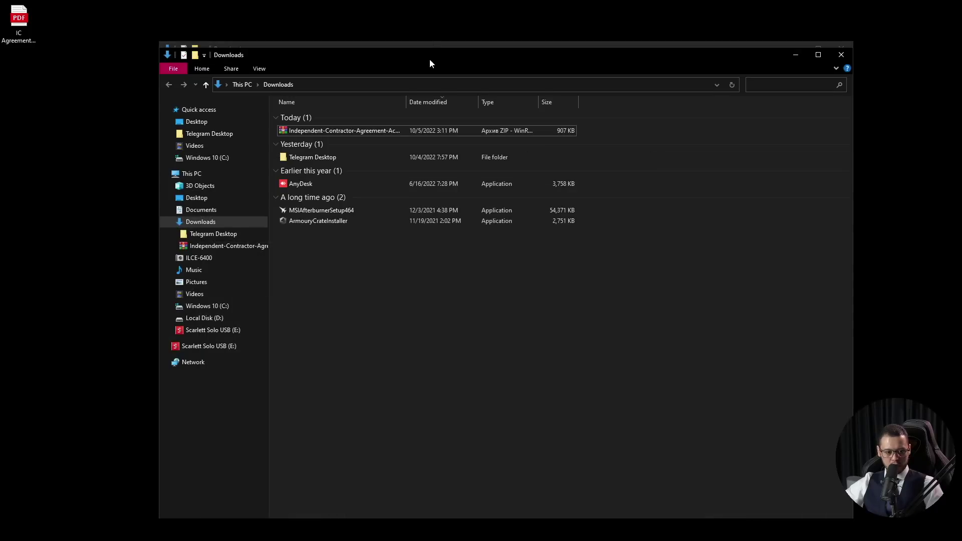
pyautogui.moveTo(428, 58); pyautogui.dragTo(427, 30)
pyautogui.click(349, 100)
pyautogui.press('Delete')
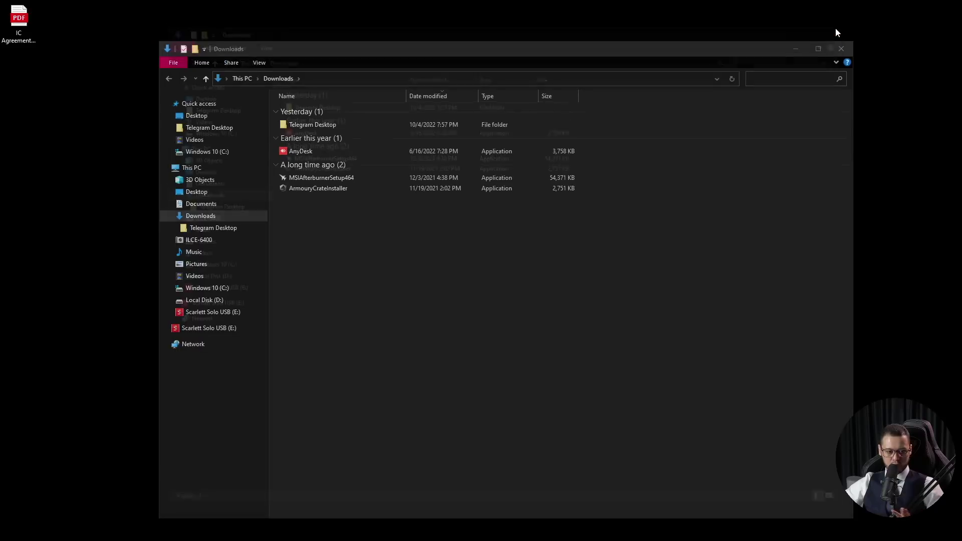
pyautogui.moveTo(627, 49); pyautogui.dragTo(615, 38)
pyautogui.click(835, 40)
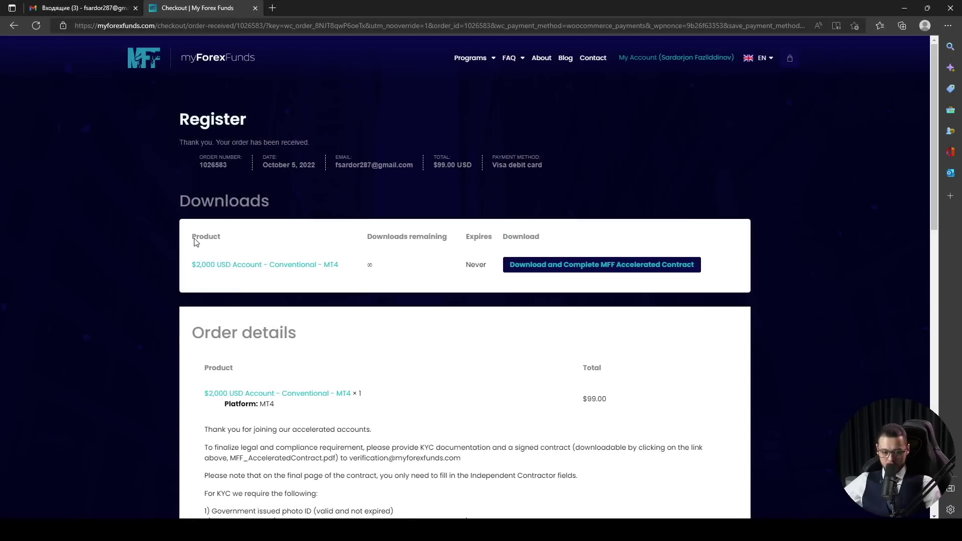
# Step: Switch to the Gmail inbox listing the My Forex Funds registration emails
pyautogui.click(85, 10)
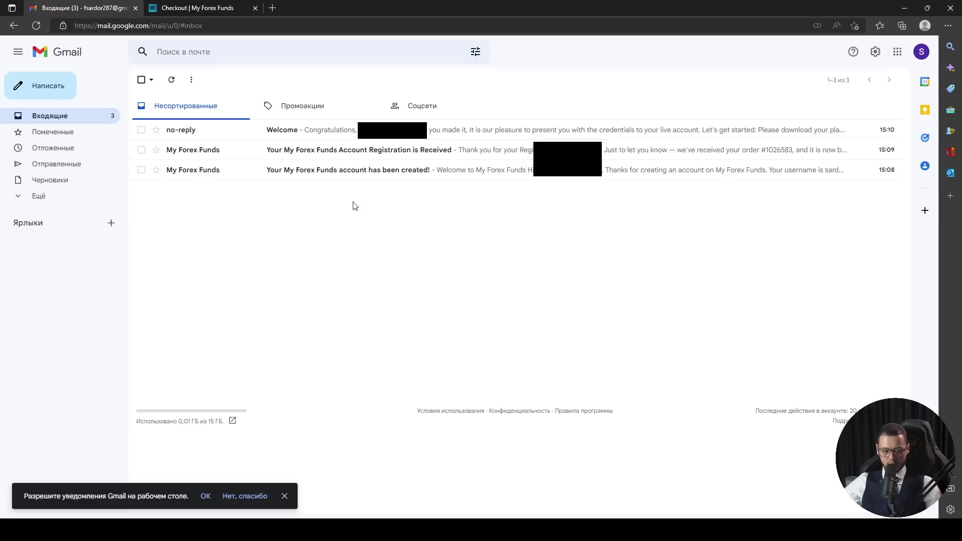
# Step: Open the 'account has been created' email and follow its set-new-password link
pyautogui.click(347, 174)
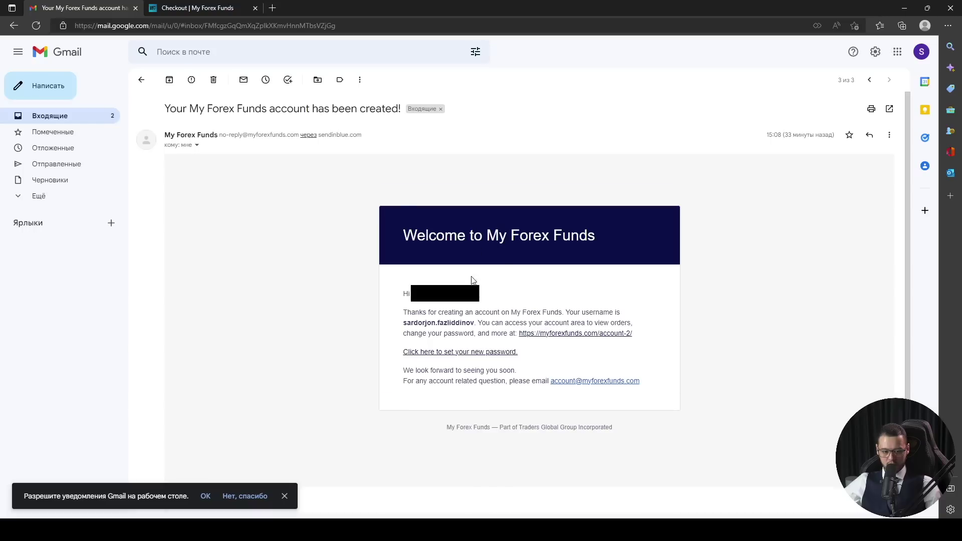
pyautogui.scroll(-2, 396, 273)
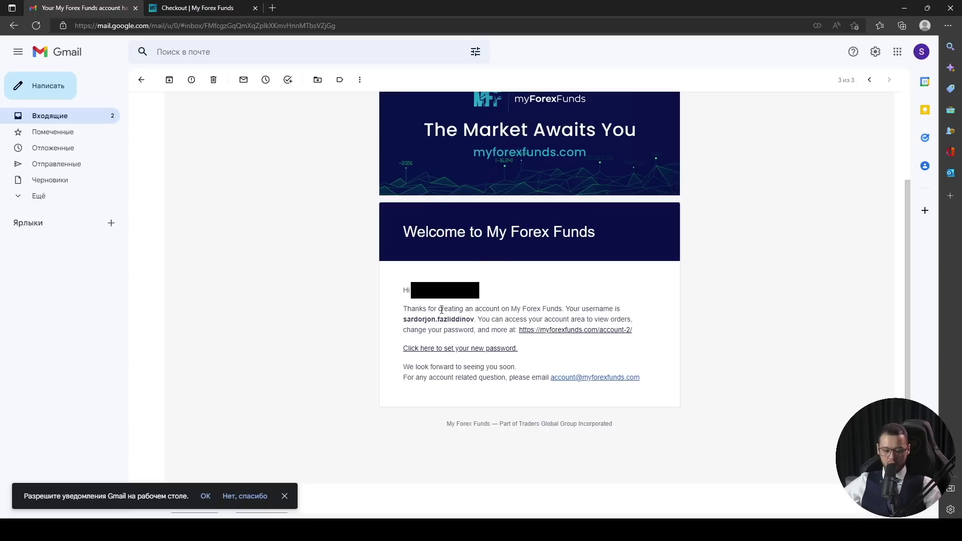
pyautogui.moveTo(526, 355); pyautogui.dragTo(402, 351)
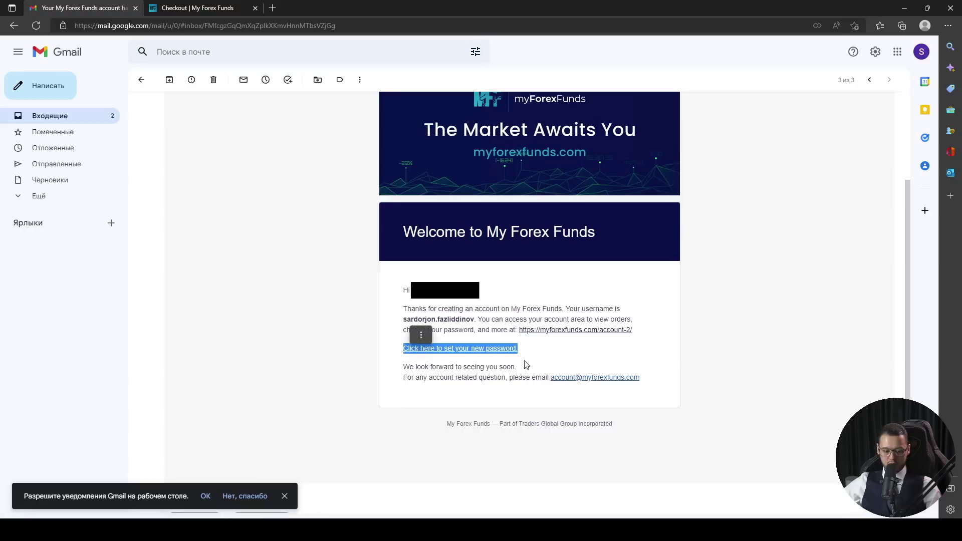
pyautogui.click(543, 354)
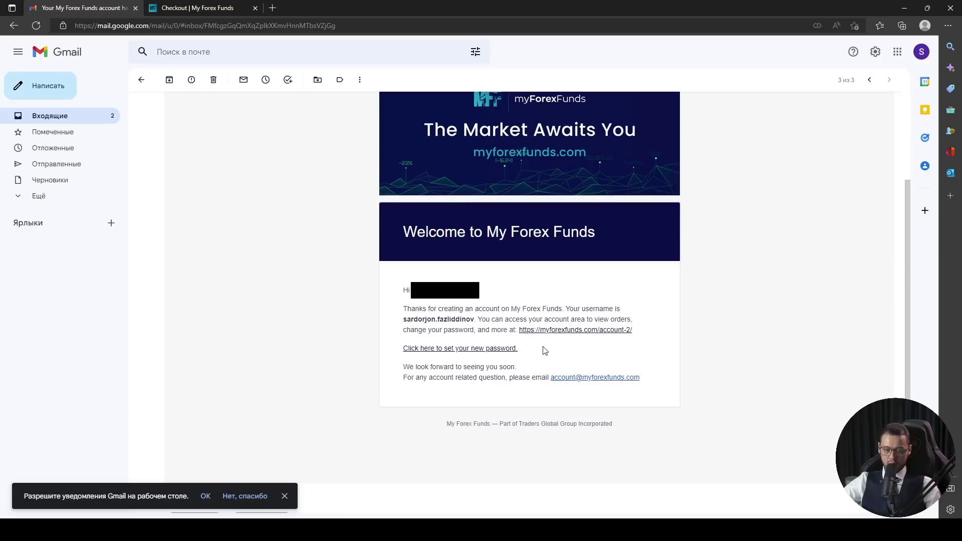
pyautogui.click(459, 351)
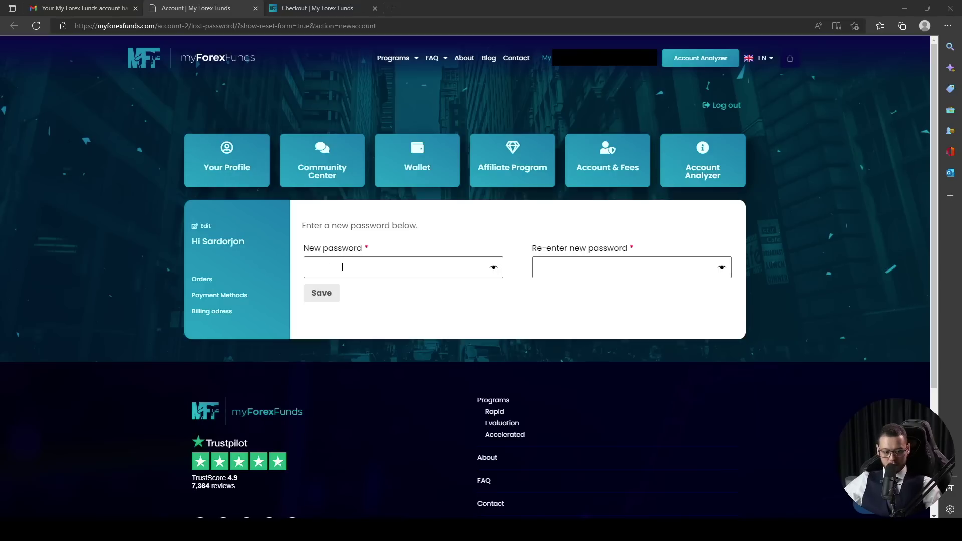
# Step: Enter the new My Forex Funds account password in both fields and save it
pyautogui.click(342, 267)
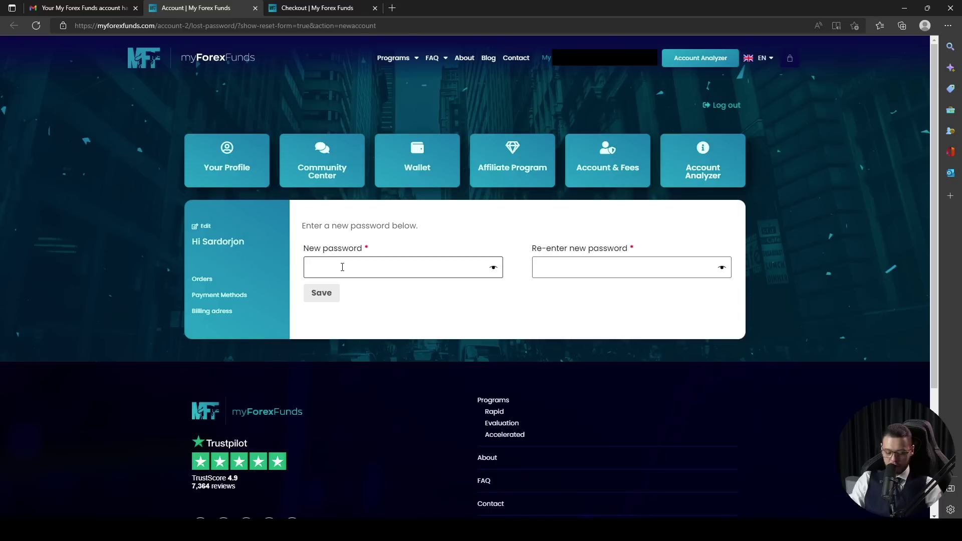
pyautogui.write('•••••••')
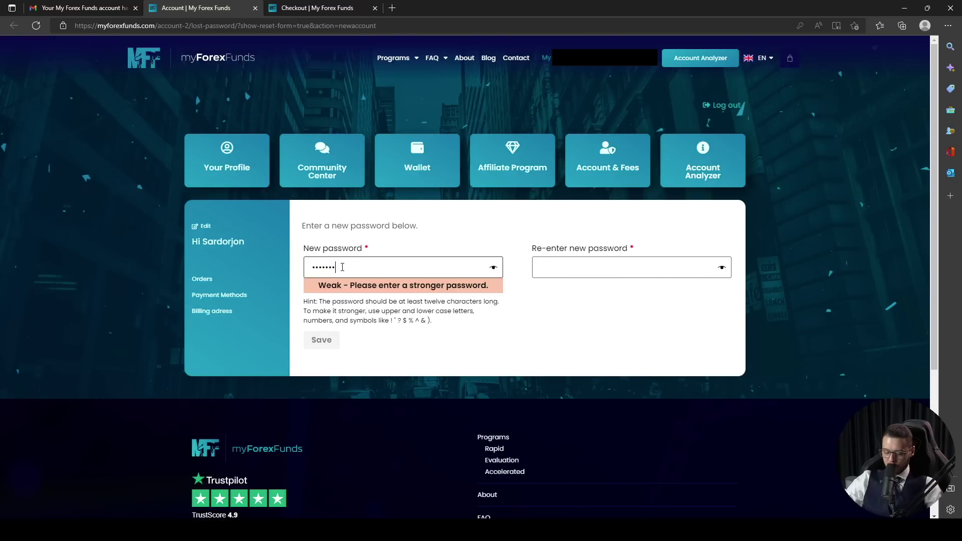
pyautogui.write('•')
pyautogui.press('Tab')
pyautogui.write('•••••')
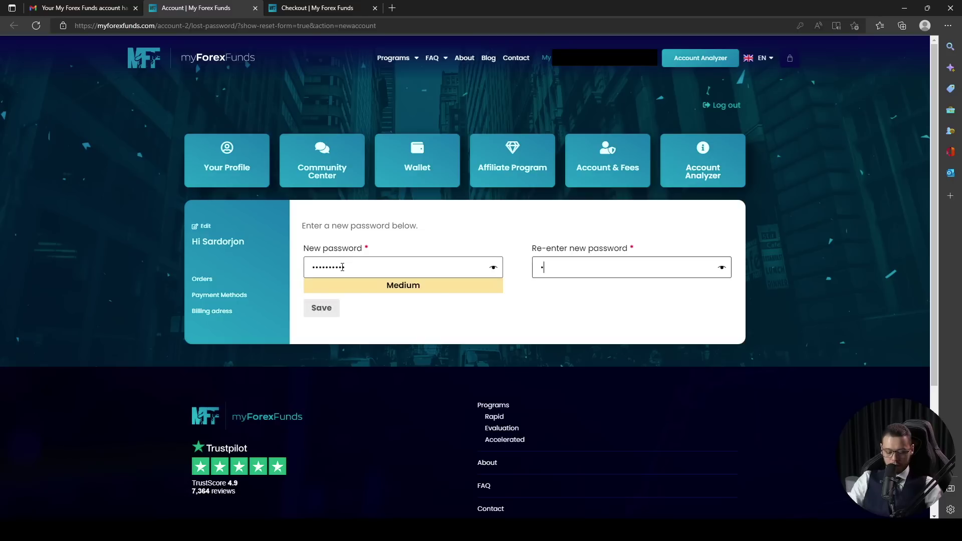
pyautogui.write('•••••')
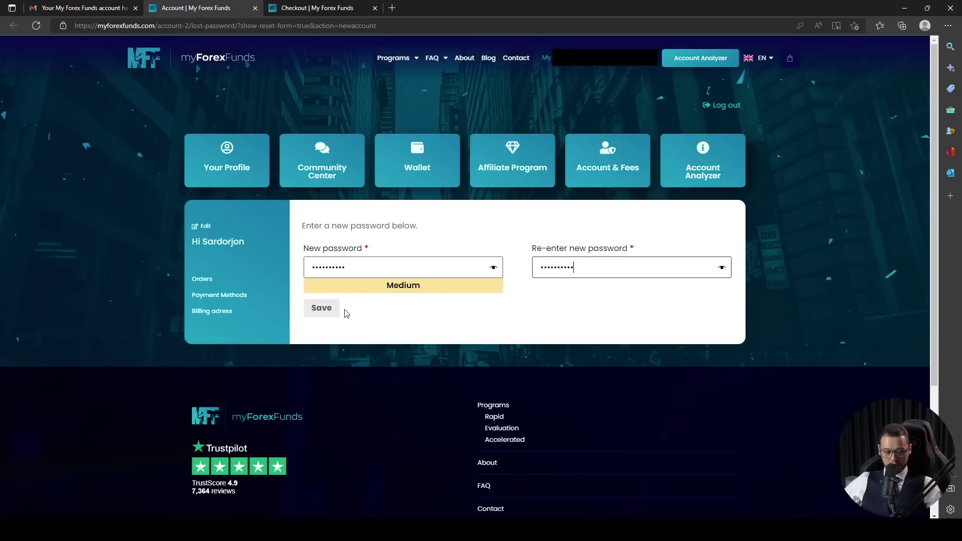
pyautogui.click(322, 309)
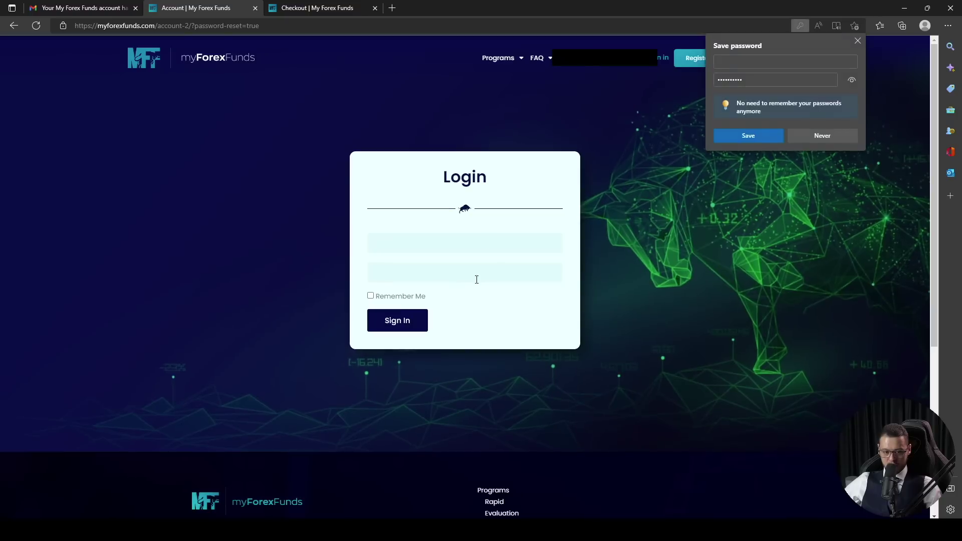
# Step: Decline browser password saving, then sign in with the login e-mail and new password
pyautogui.click(831, 138)
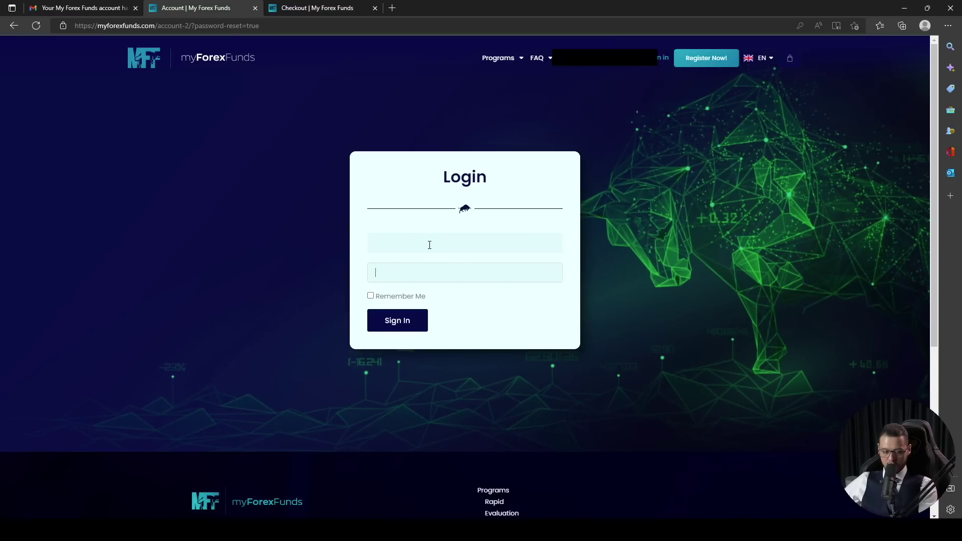
pyautogui.click(401, 242)
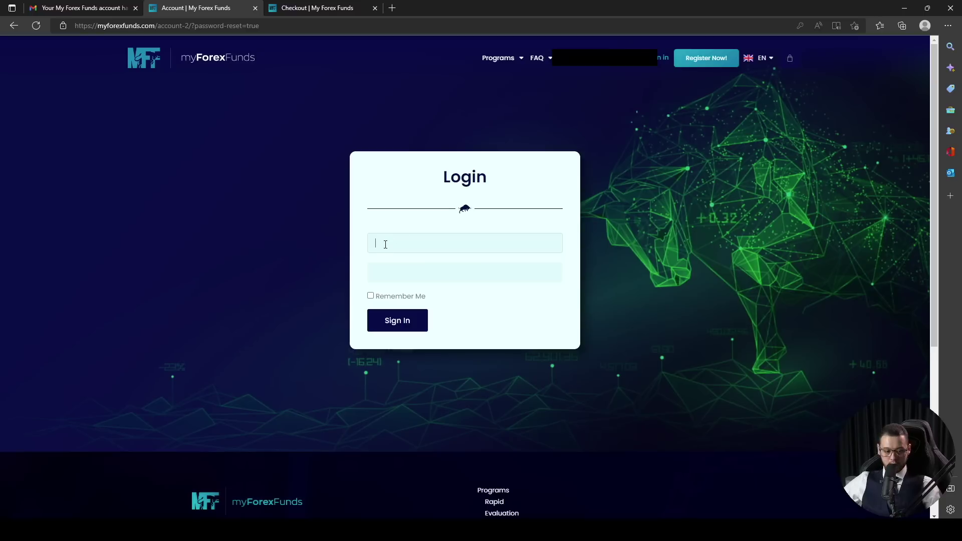
pyautogui.hotkey('ctrl', 'v')
pyautogui.click(408, 274)
pyautogui.write('•••••')
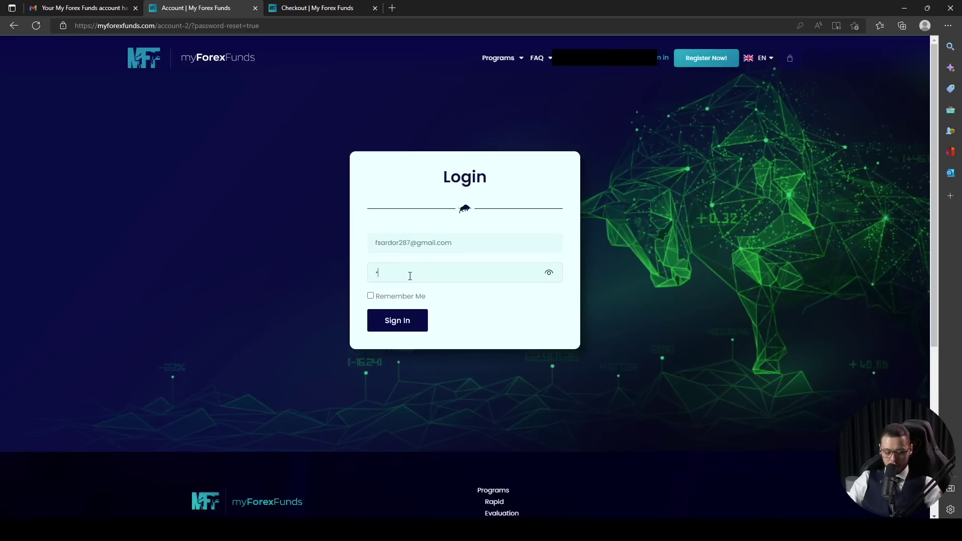
pyautogui.write('•')
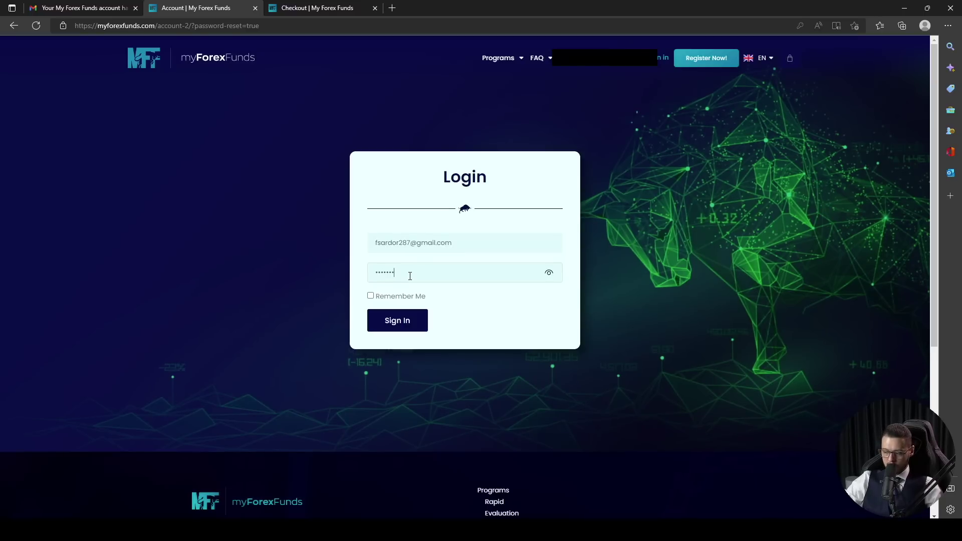
pyautogui.click(406, 323)
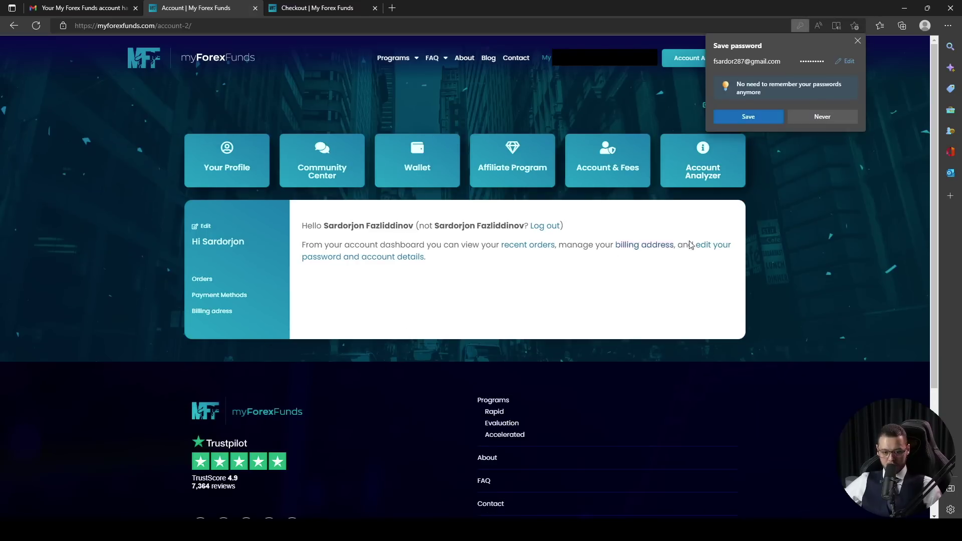
pyautogui.click(831, 115)
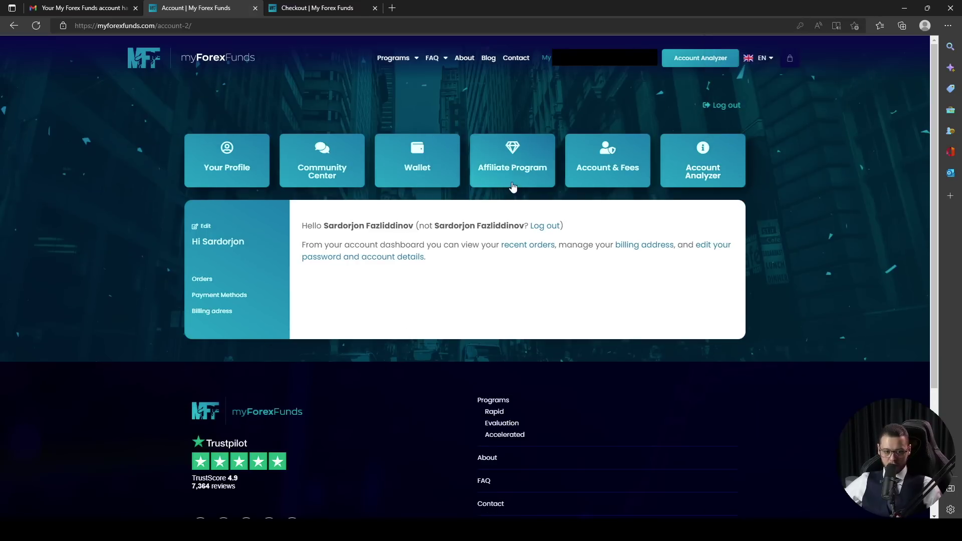
# Step: Check the order-received checkout page, then close that tab
pyautogui.click(311, 8)
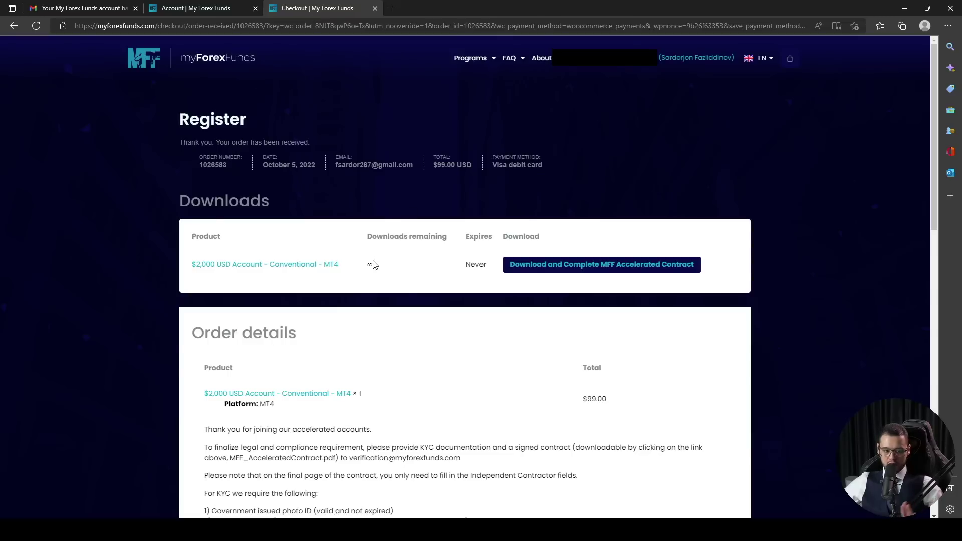
pyautogui.click(375, 8)
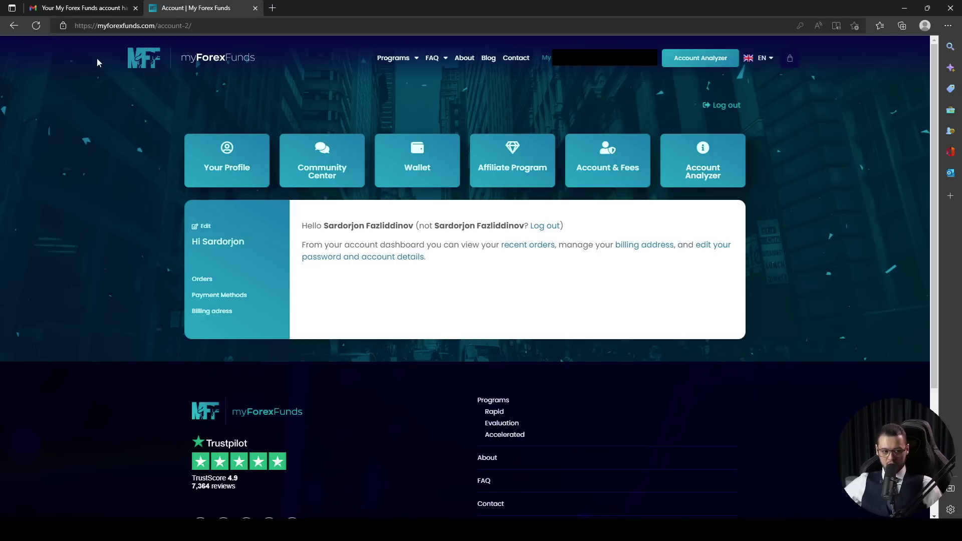
# Step: Trash the My Forex Funds welcome email, then read through and trash the registration-received email
pyautogui.click(84, 9)
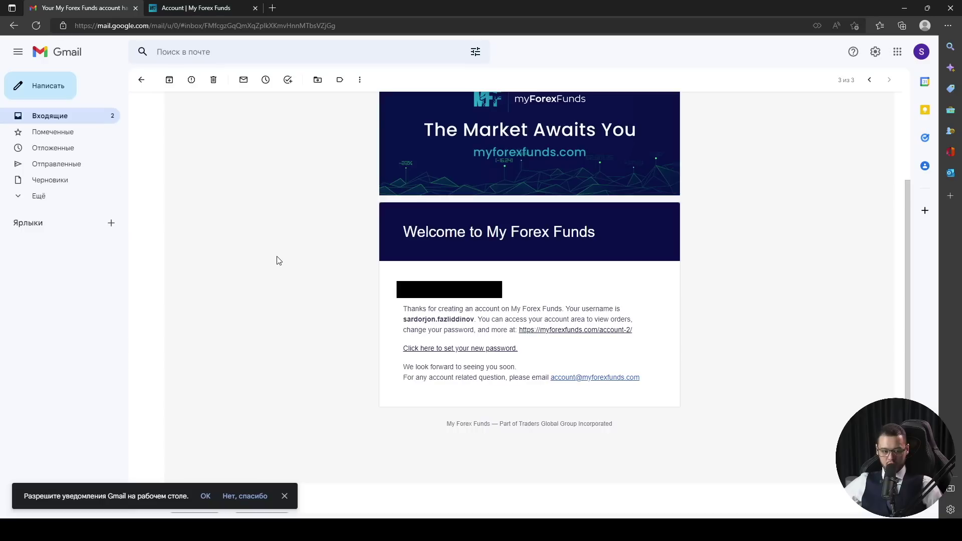
pyautogui.click(214, 80)
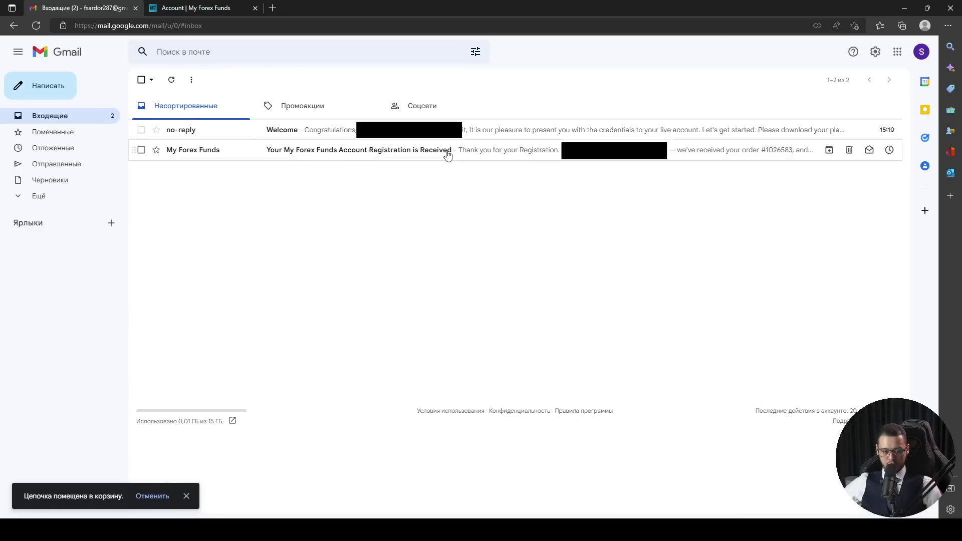
pyautogui.click(448, 155)
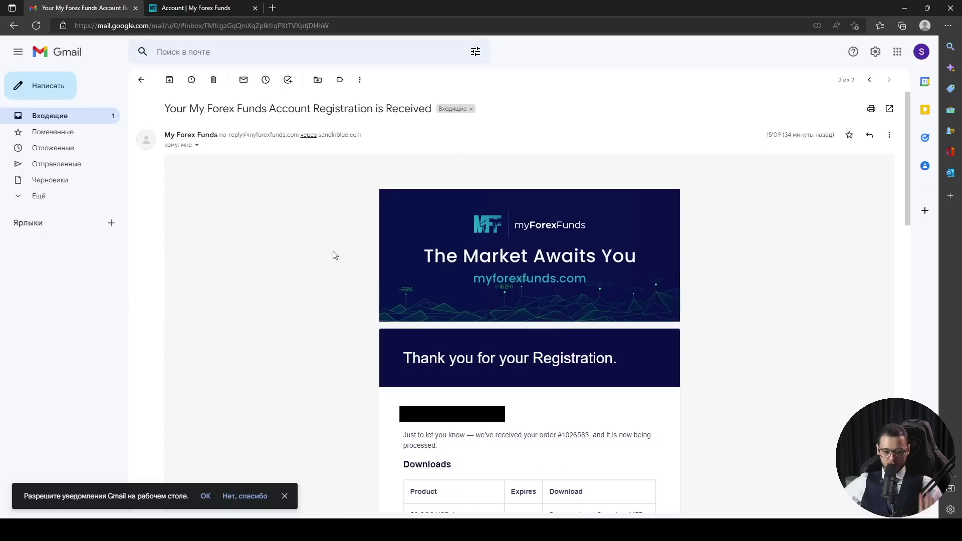
pyautogui.scroll(-2, 335, 261)
pyautogui.scroll(-2, 336, 263)
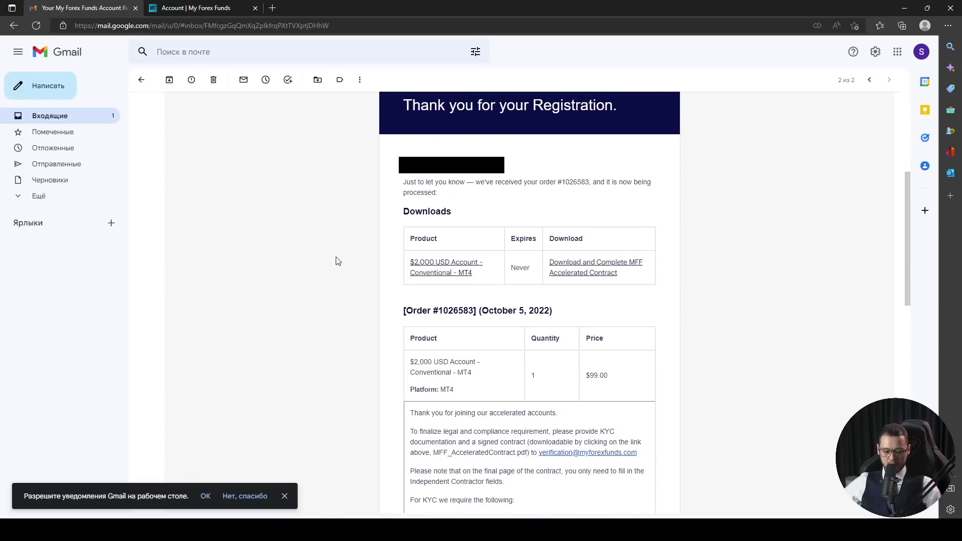
pyautogui.scroll(-5, 338, 264)
pyautogui.scroll(-6, 339, 266)
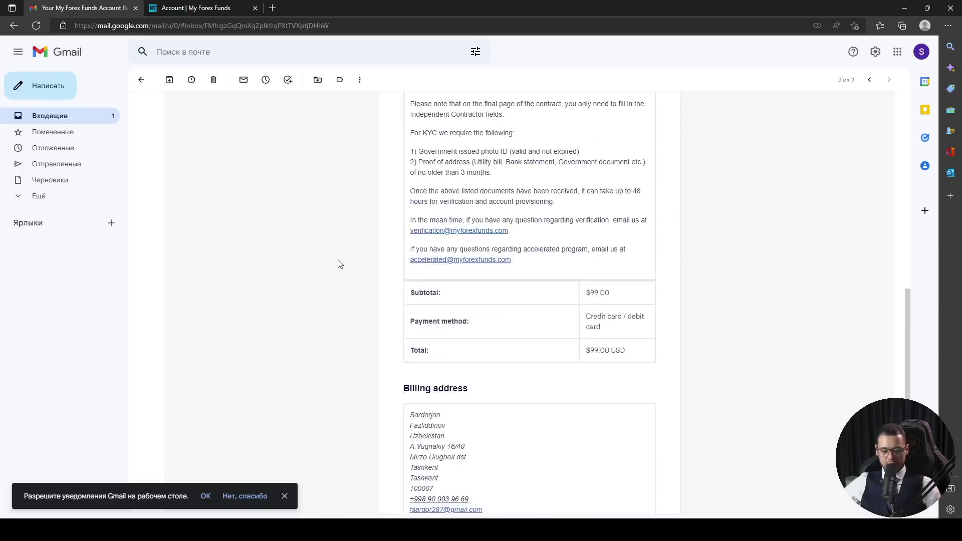
pyautogui.scroll(15, 341, 268)
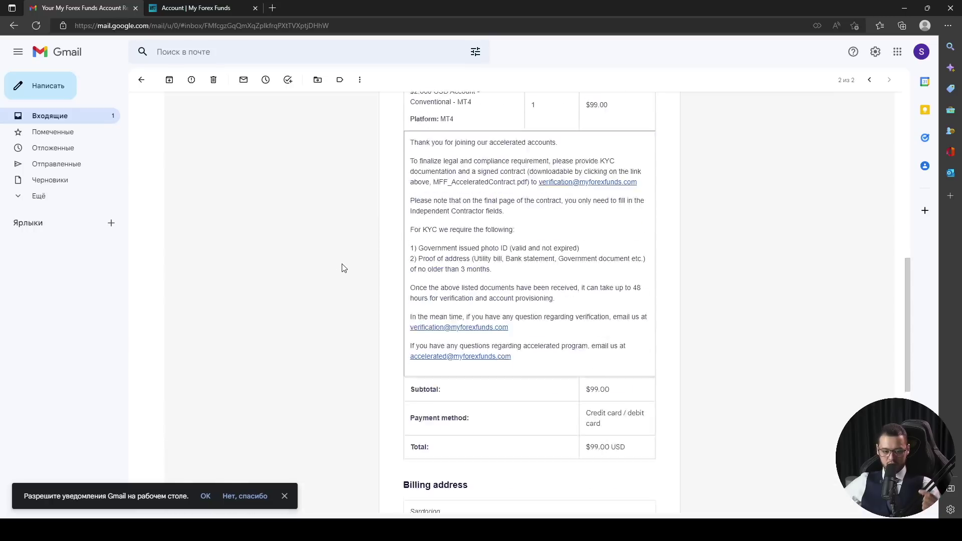
pyautogui.scroll(3, 366, 266)
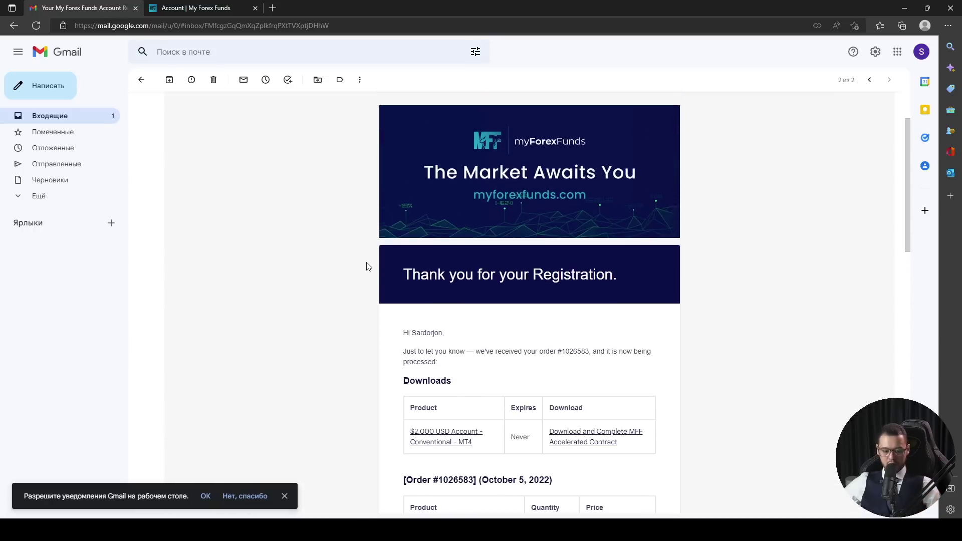
pyautogui.scroll(1, 360, 270)
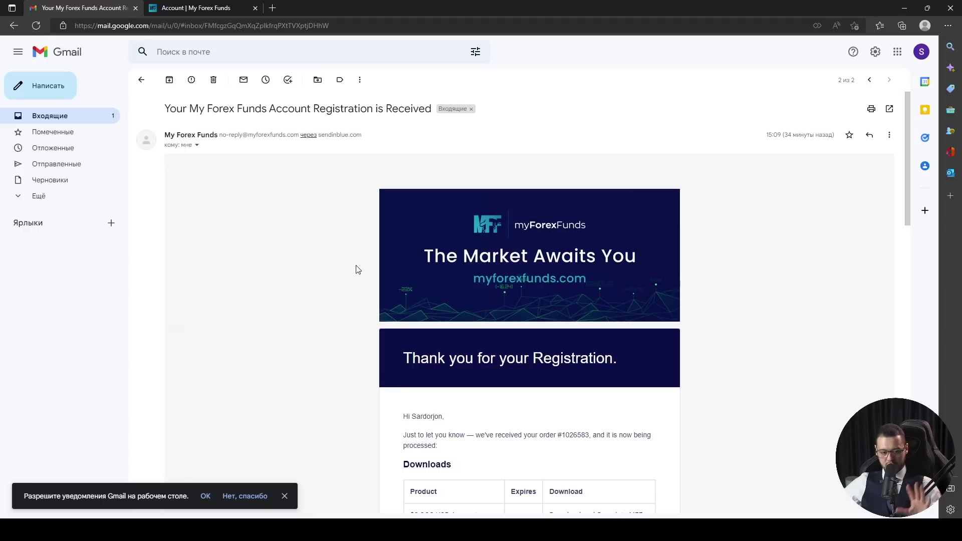
pyautogui.scroll(-5, 308, 266)
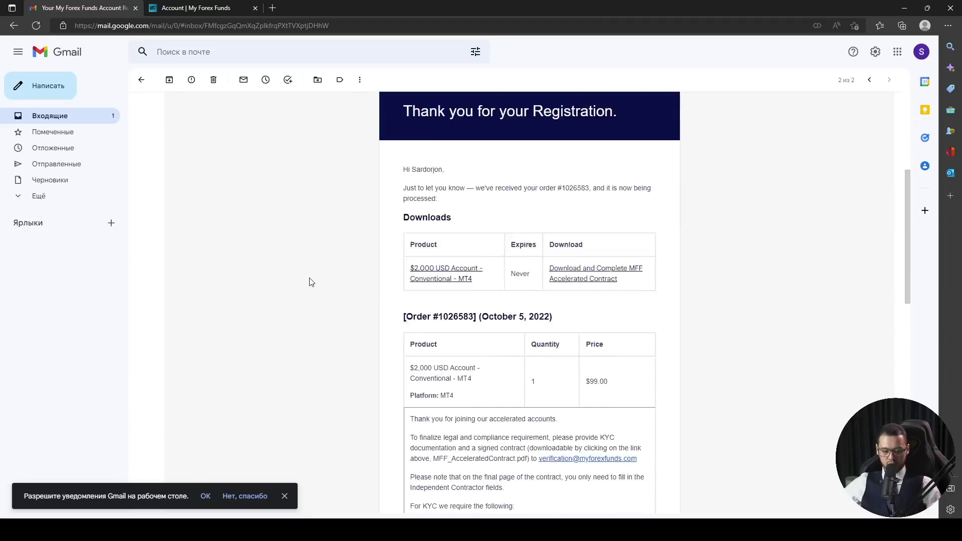
pyautogui.scroll(5, 308, 279)
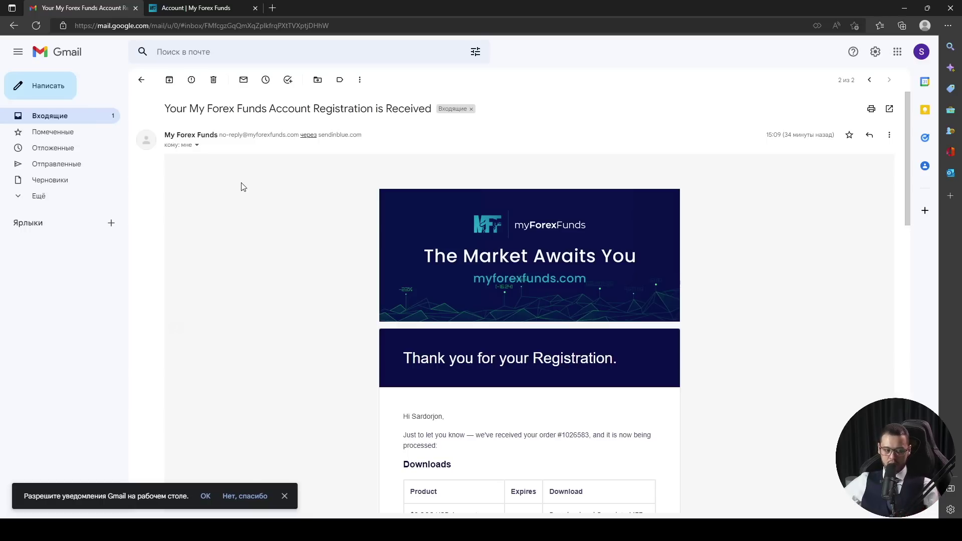
pyautogui.click(213, 81)
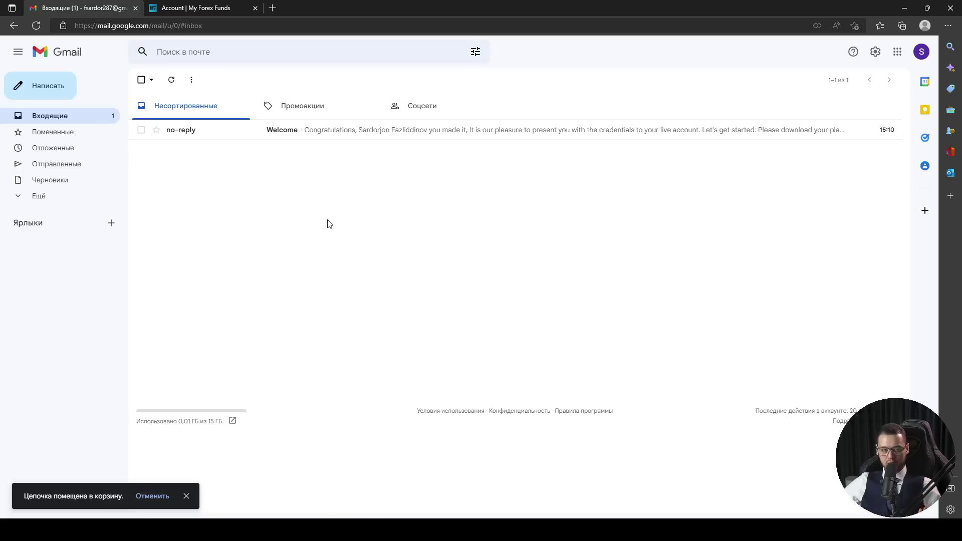
# Step: Open the Account Analyzer showing the Active Accelerated Live account with $2,000.00 balance
pyautogui.click(200, 10)
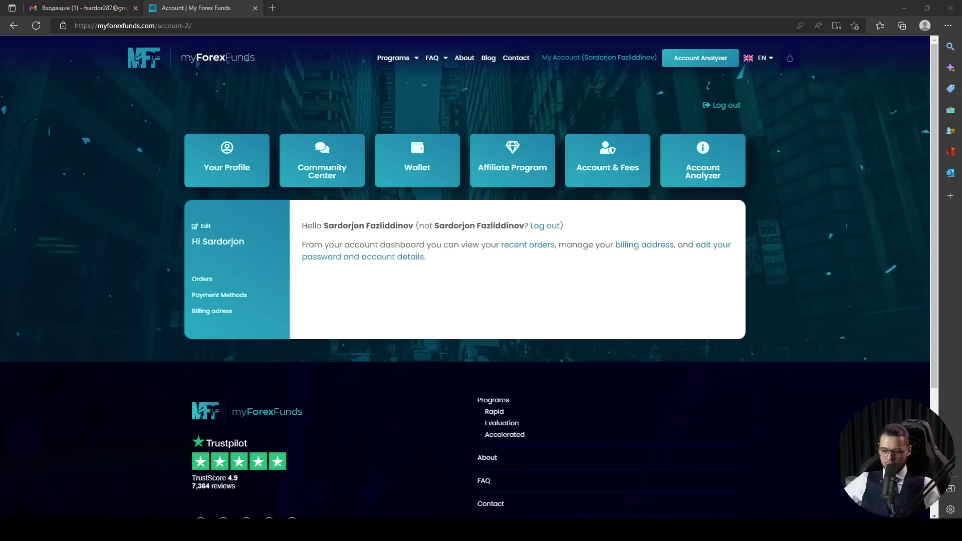
pyautogui.click(807, 265)
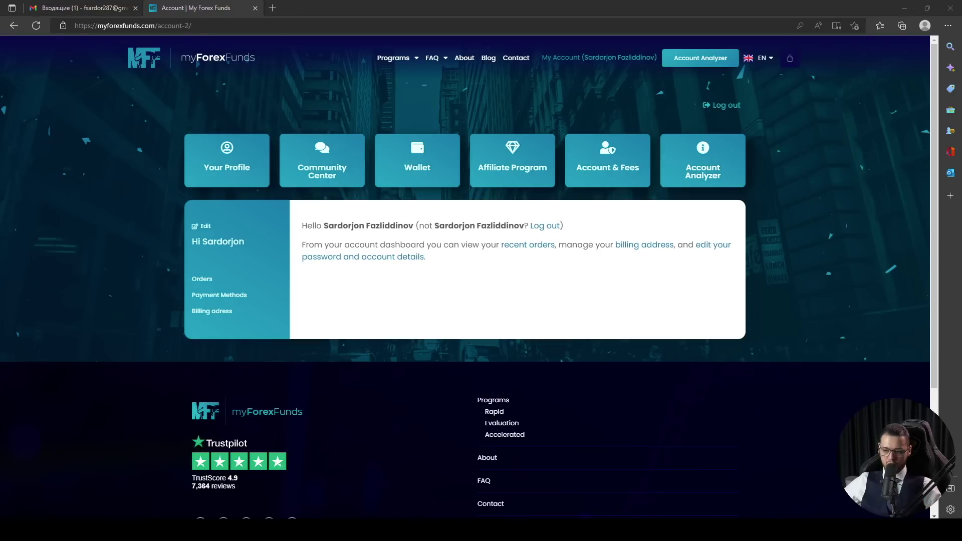
pyautogui.click(790, 231)
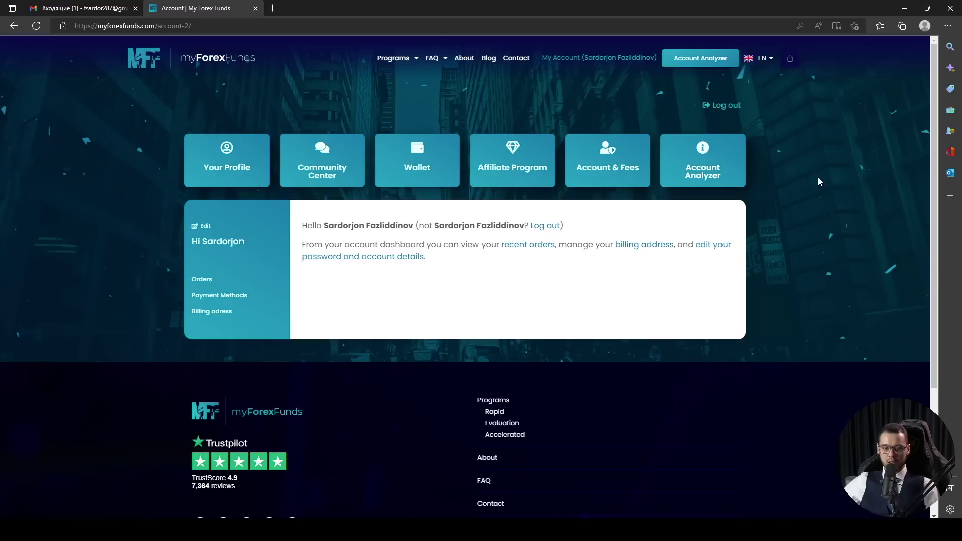
pyautogui.click(825, 125)
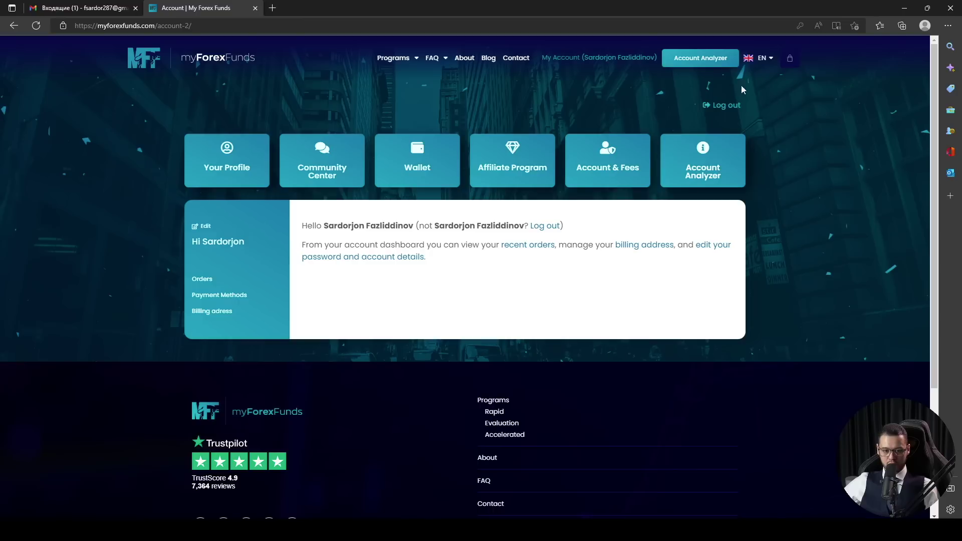
pyautogui.click(705, 61)
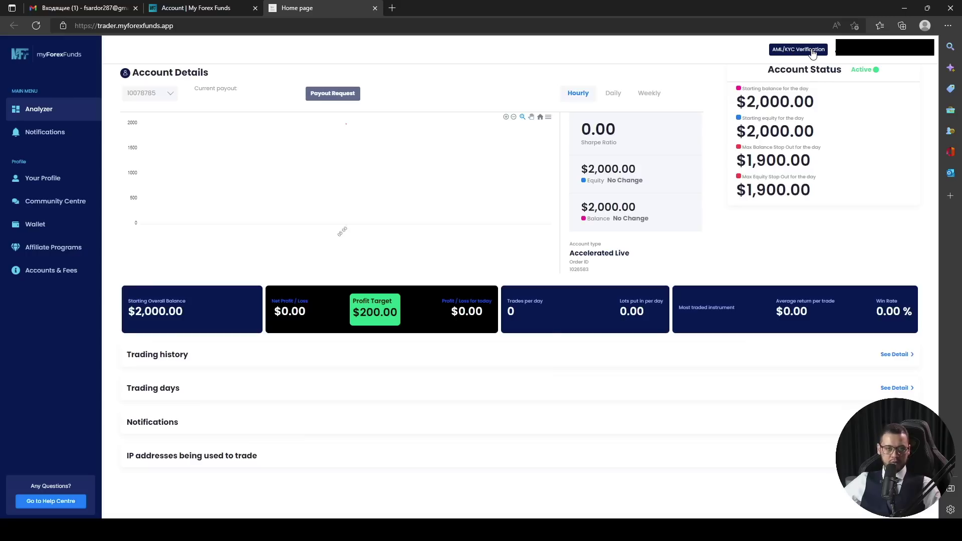
# Step: Start AML/KYC verification, tick the personal-data consent box, and continue to the document step
pyautogui.click(798, 51)
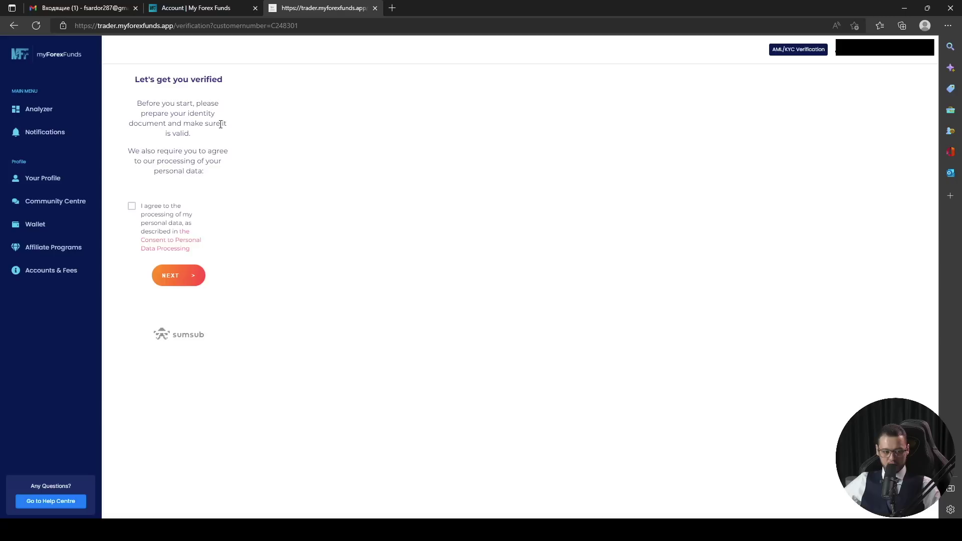
pyautogui.click(133, 207)
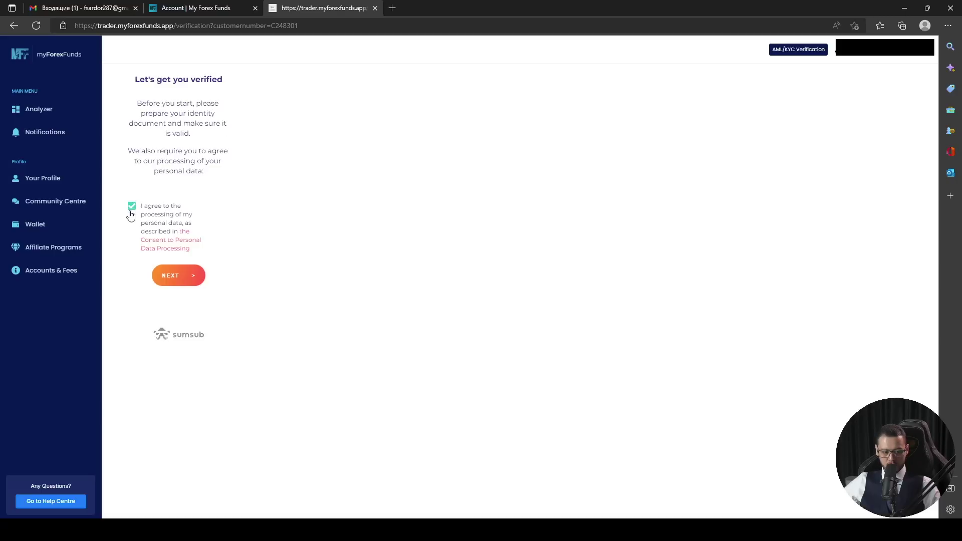
pyautogui.click(188, 280)
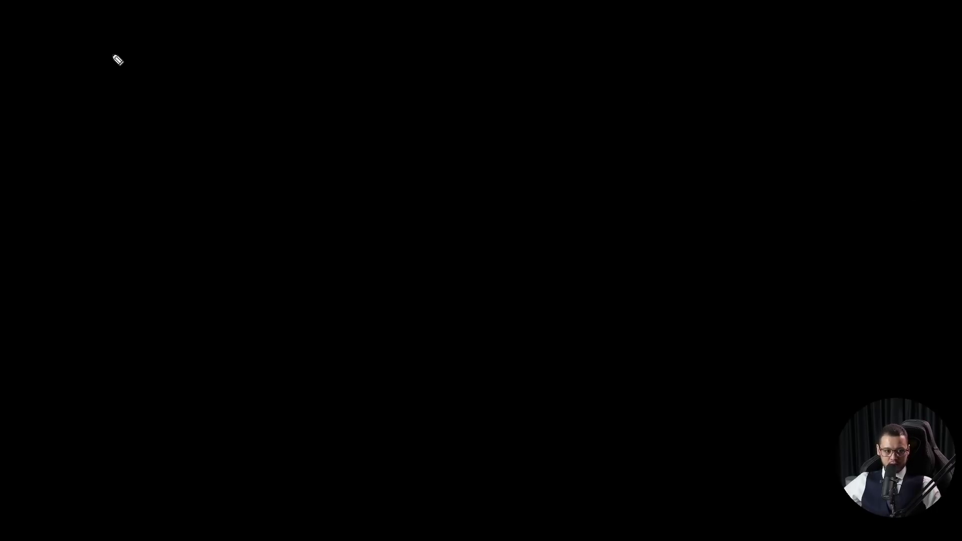
# Step: Handwrite the heading "1) ID" in yellow at the top left of the overlay
pyautogui.moveTo(109, 41)
pyautogui.mouseDown()
pyautogui.moveTo(105, 85)
pyautogui.moveTo(134, 90)
pyautogui.moveTo(131, 43)
pyautogui.moveTo(156, 85)
pyautogui.mouseUp()
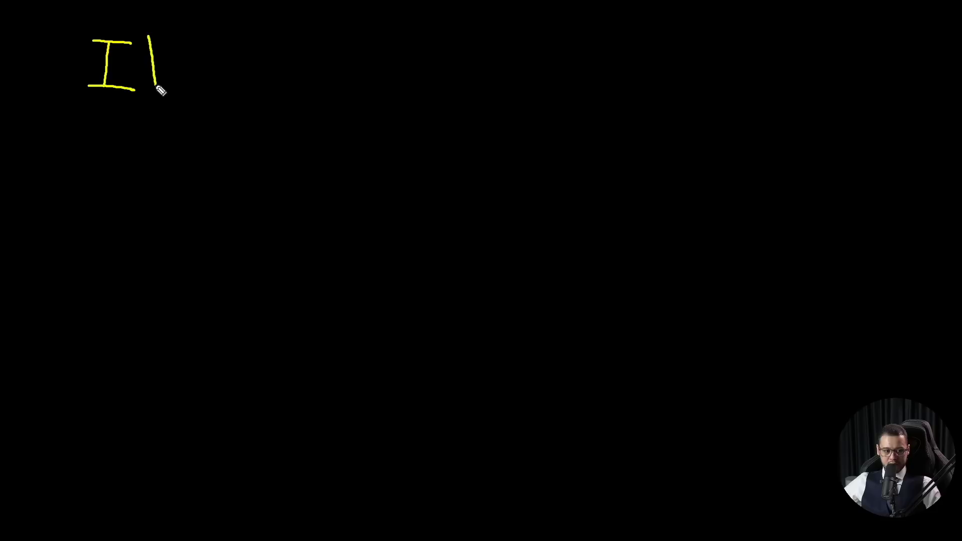
pyautogui.moveTo(148, 37)
pyautogui.mouseDown()
pyautogui.moveTo(184, 76)
pyautogui.moveTo(157, 86)
pyautogui.mouseUp()
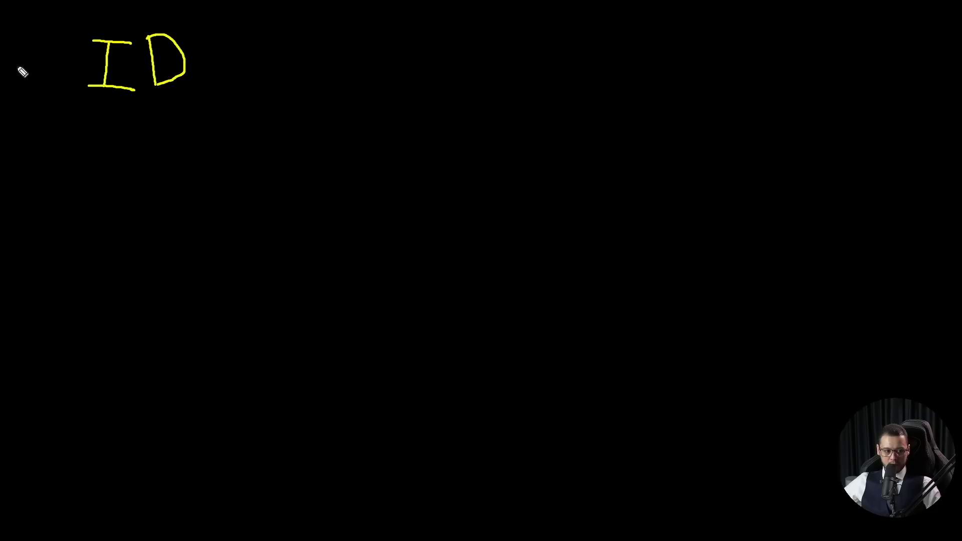
pyautogui.moveTo(17, 67); pyautogui.dragTo(36, 80)
pyautogui.moveTo(40, 21)
pyautogui.mouseDown()
pyautogui.moveTo(64, 114)
pyautogui.moveTo(50, 122)
pyautogui.mouseUp()
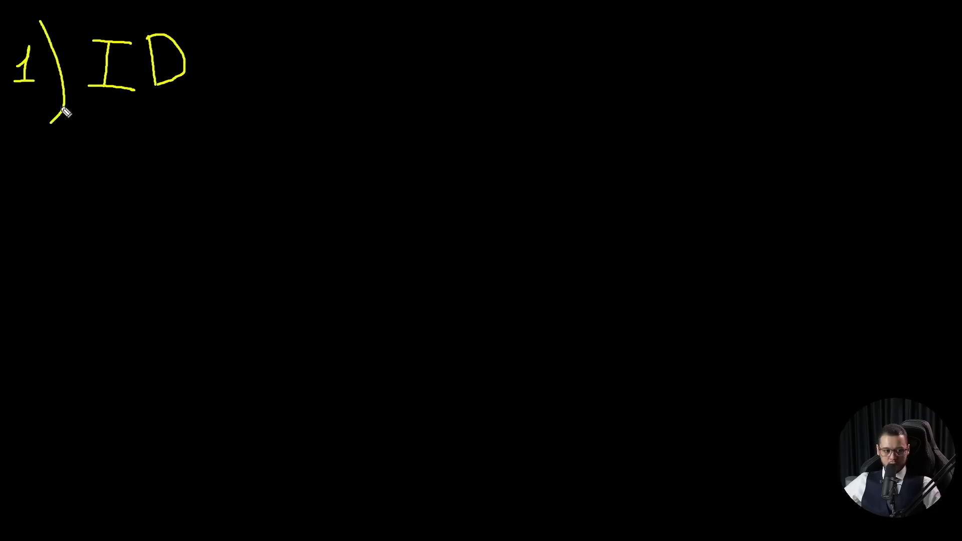
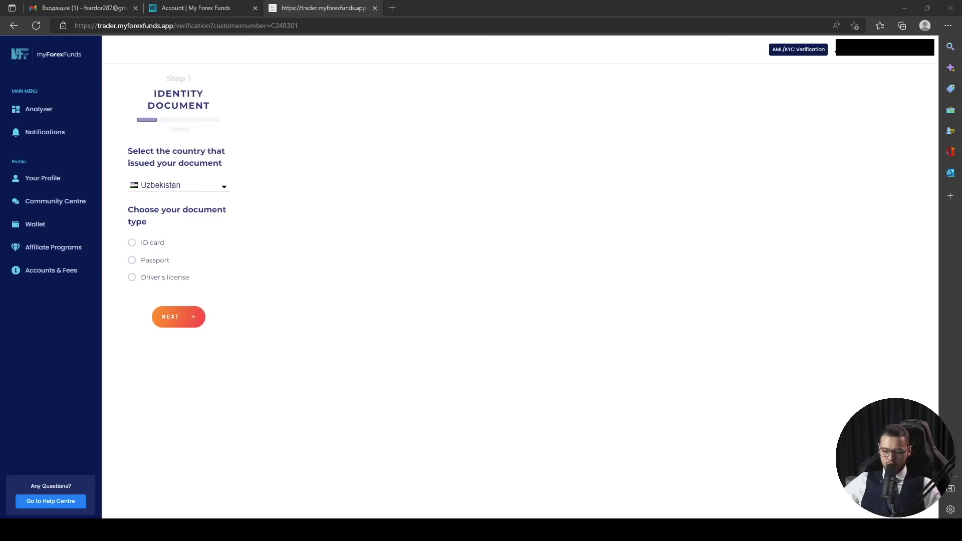
# Step: Choose Passport as the document type, upload the passport photo, and continue to email verification
pyautogui.click(301, 200)
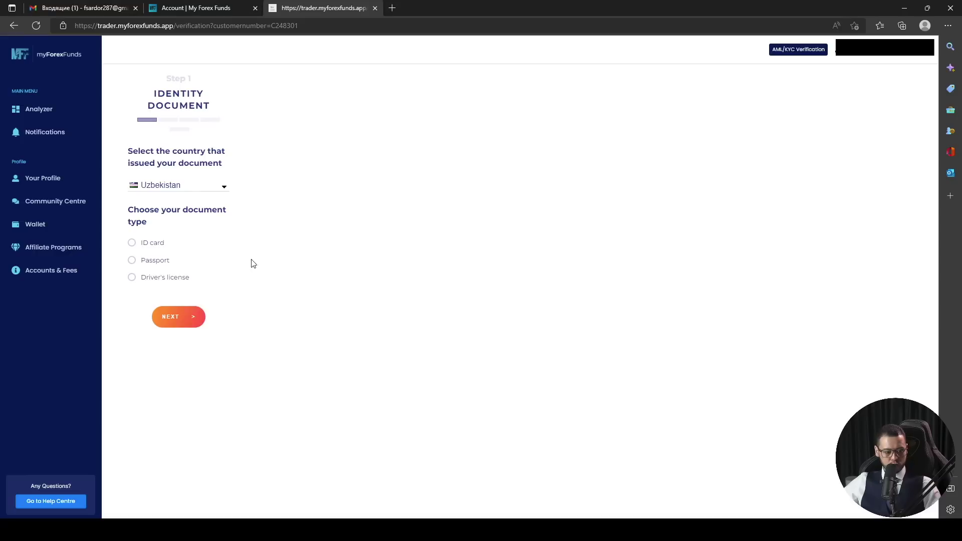
pyautogui.click(146, 260)
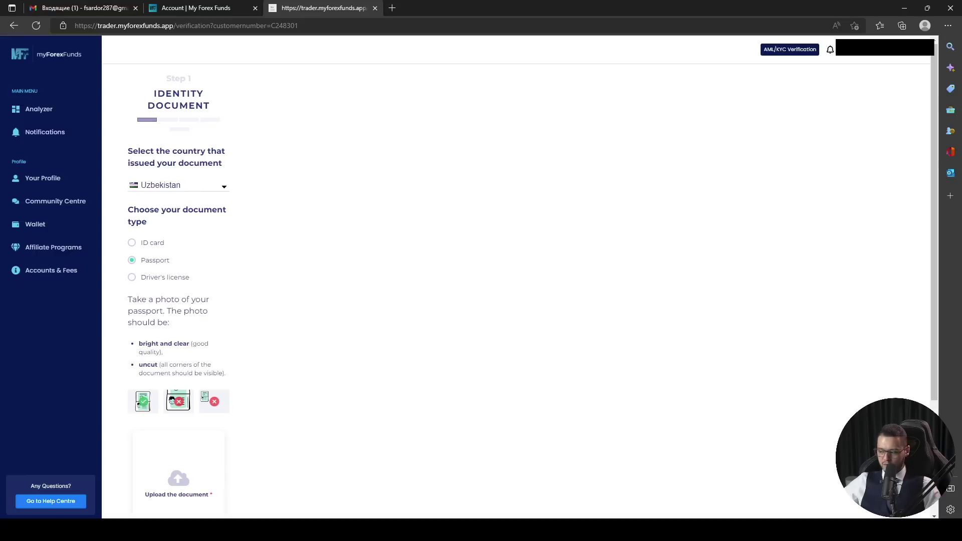
pyautogui.scroll(-3, 203, 335)
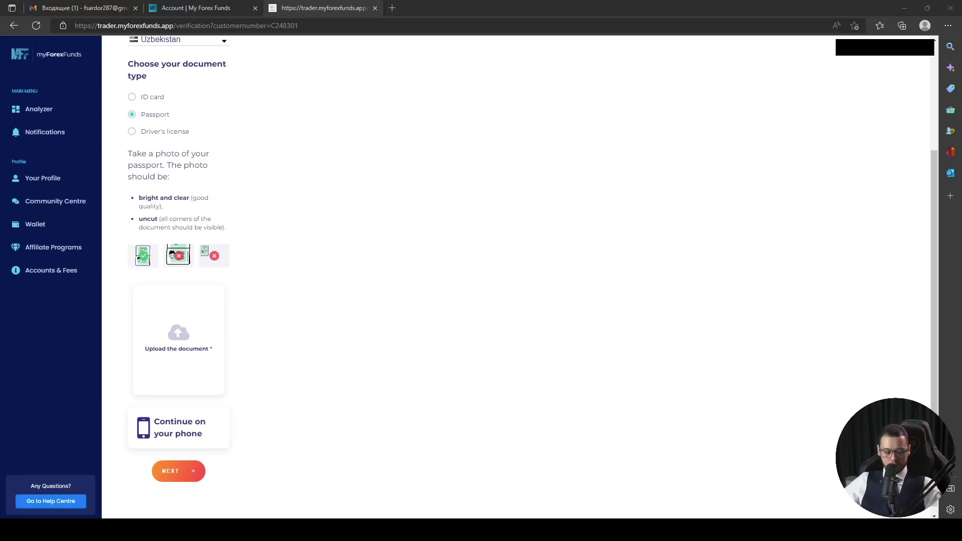
pyautogui.moveTo(774, 220); pyautogui.dragTo(183, 335)
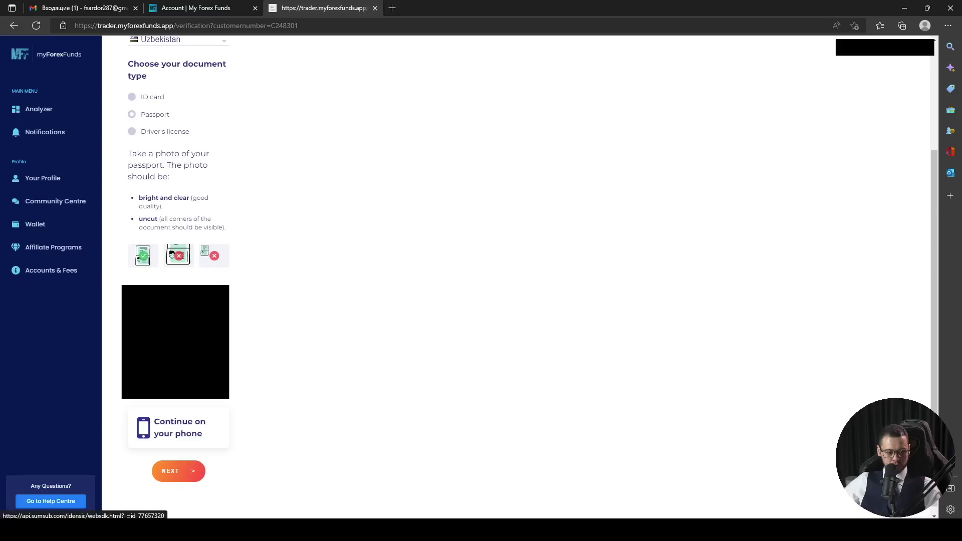
pyautogui.click(178, 473)
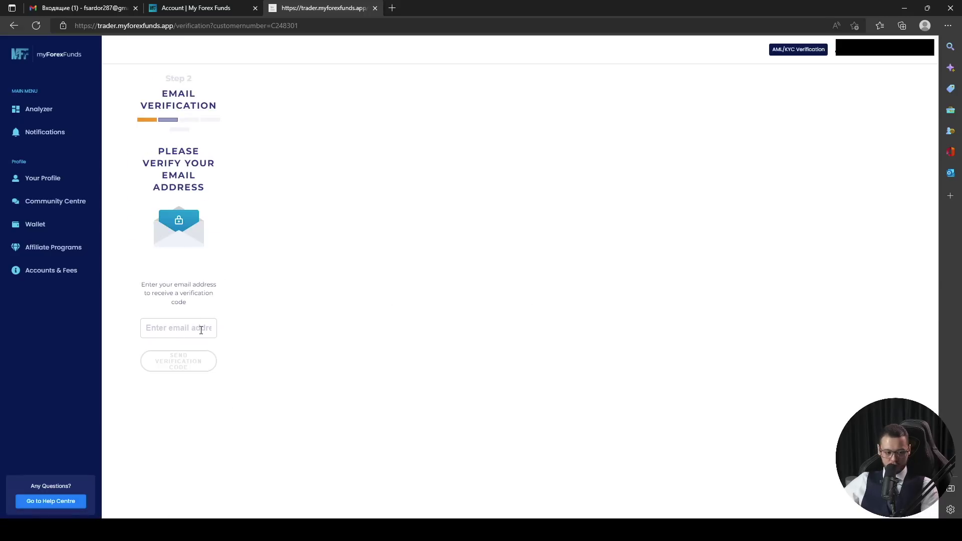
# Step: Enter the email address, request a code, and paste the code copied from the Sumsub Gmail message
pyautogui.click(200, 329)
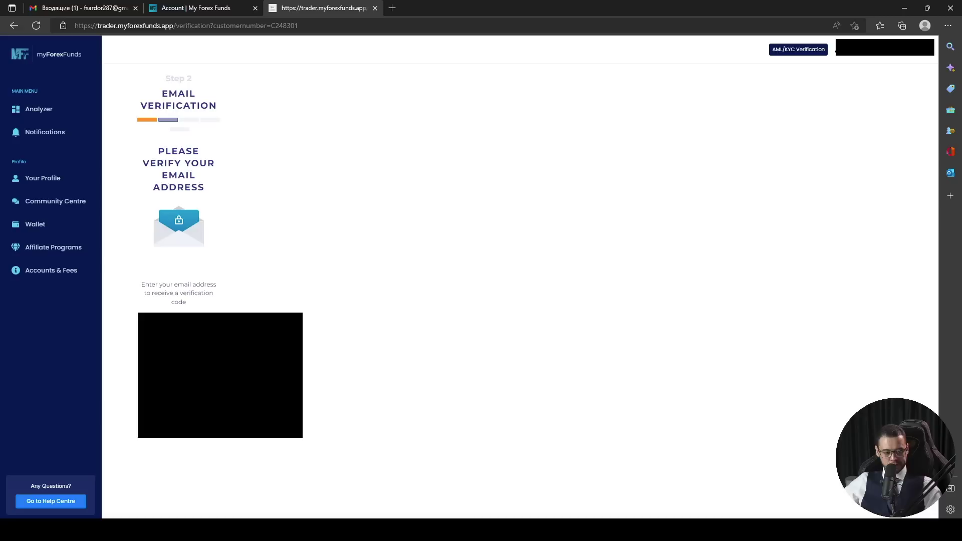
pyautogui.click(258, 351)
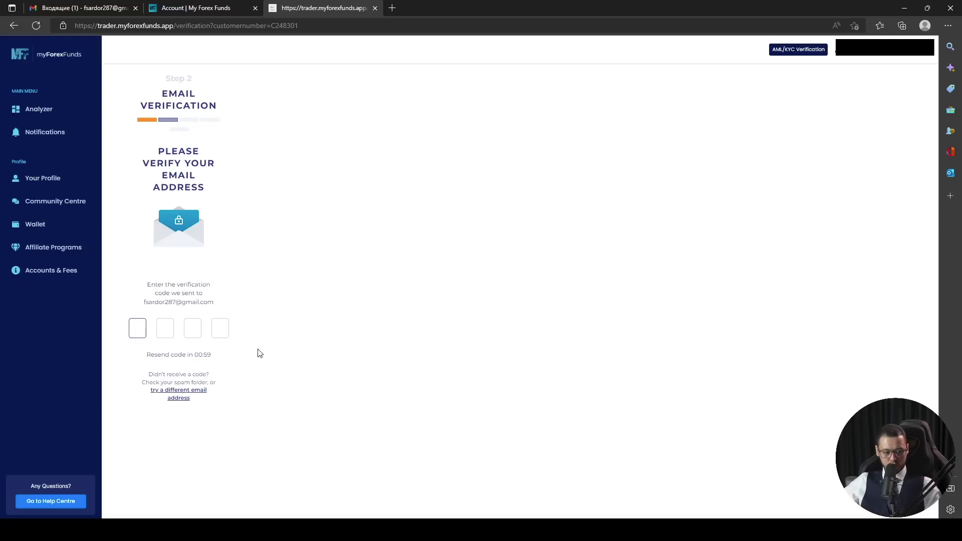
pyautogui.click(73, 8)
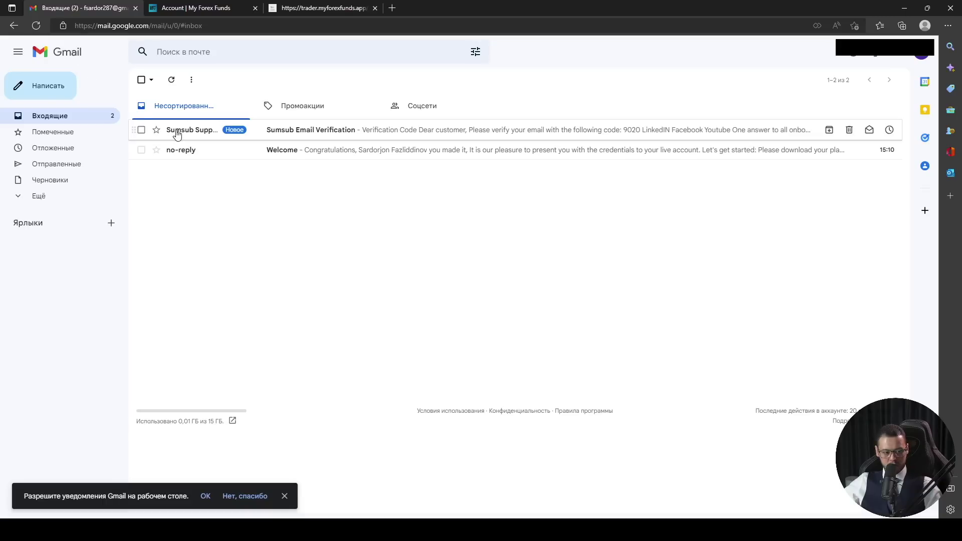
pyautogui.click(317, 131)
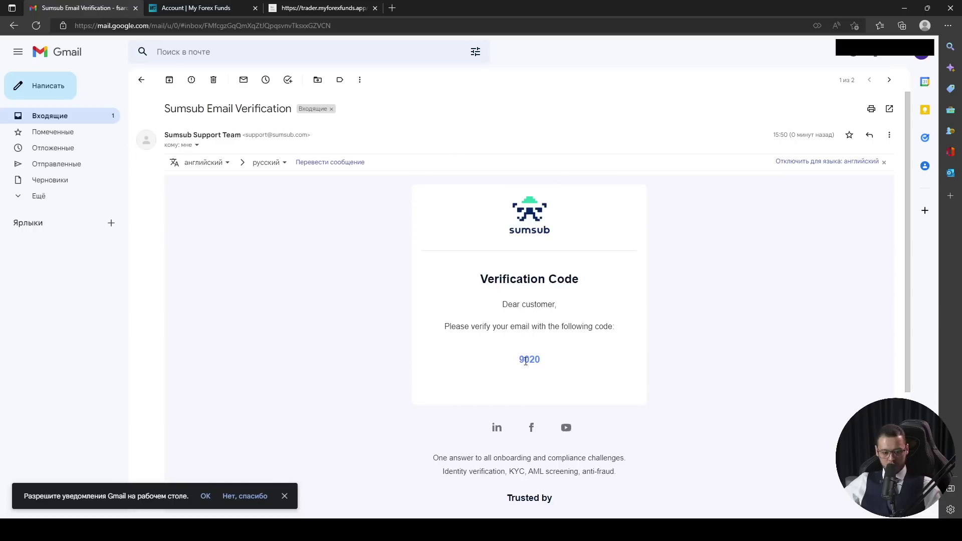
pyautogui.moveTo(546, 362); pyautogui.dragTo(516, 366)
pyautogui.hotkey('ctrl', 'c')
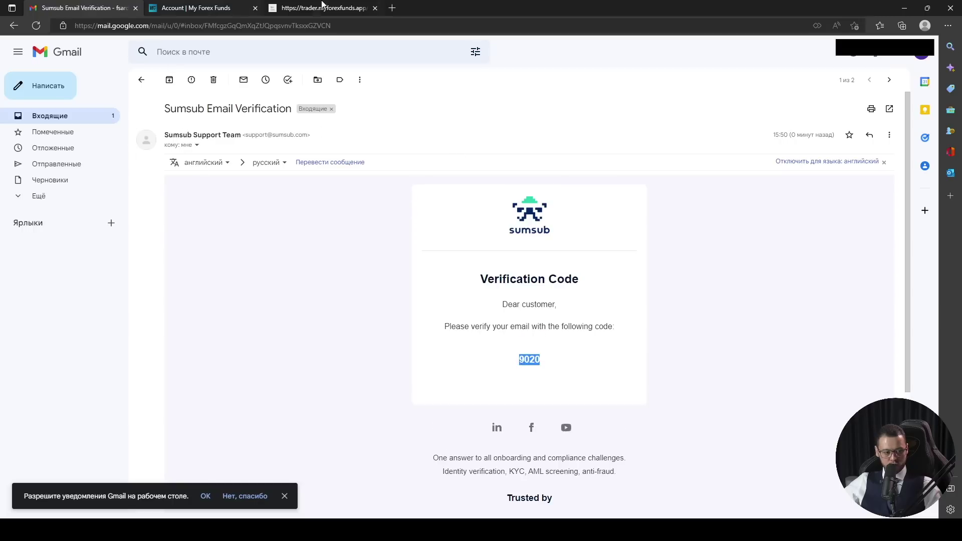
pyautogui.click(320, 8)
pyautogui.hotkey('ctrl', 'v')
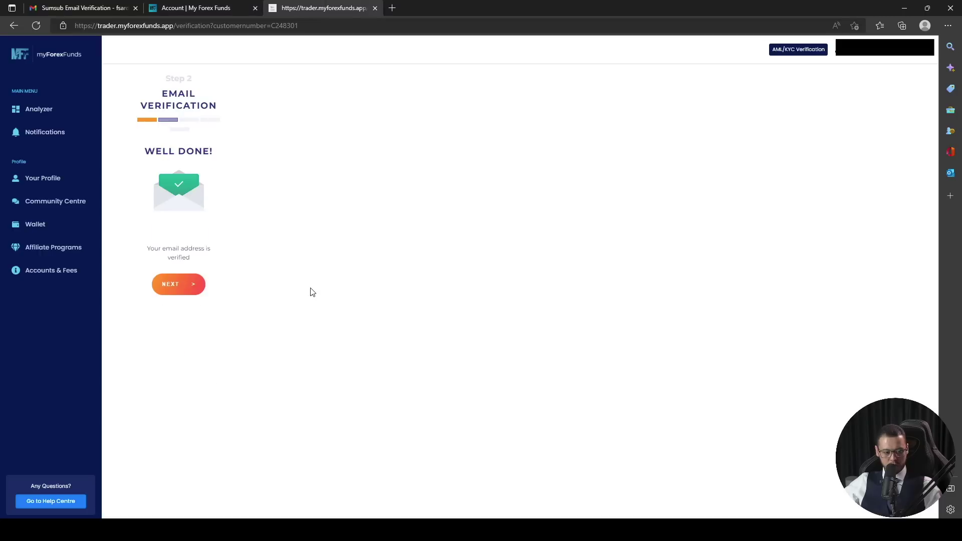
# Step: Continue past Well Done to the Selfie step and choose 'or continue on a phone'
pyautogui.click(174, 294)
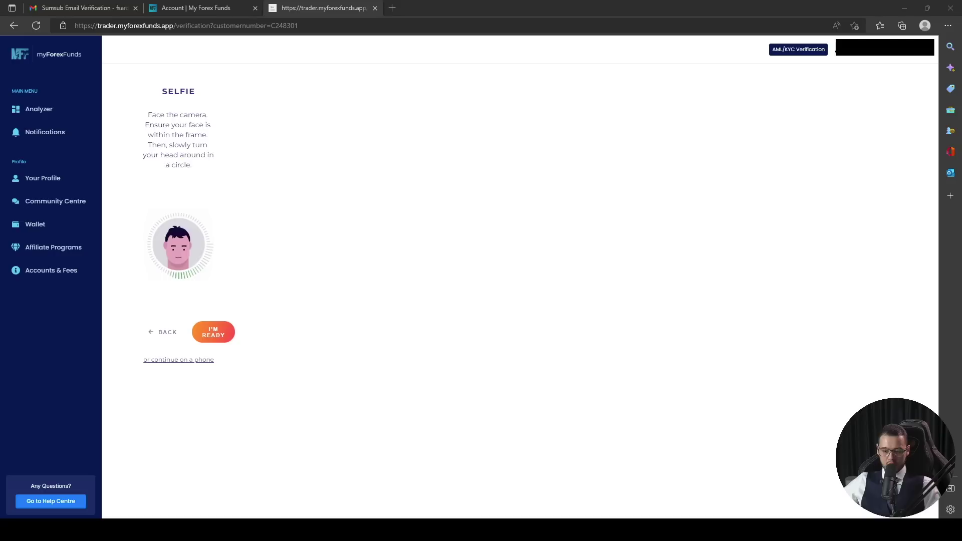
pyautogui.click(726, 202)
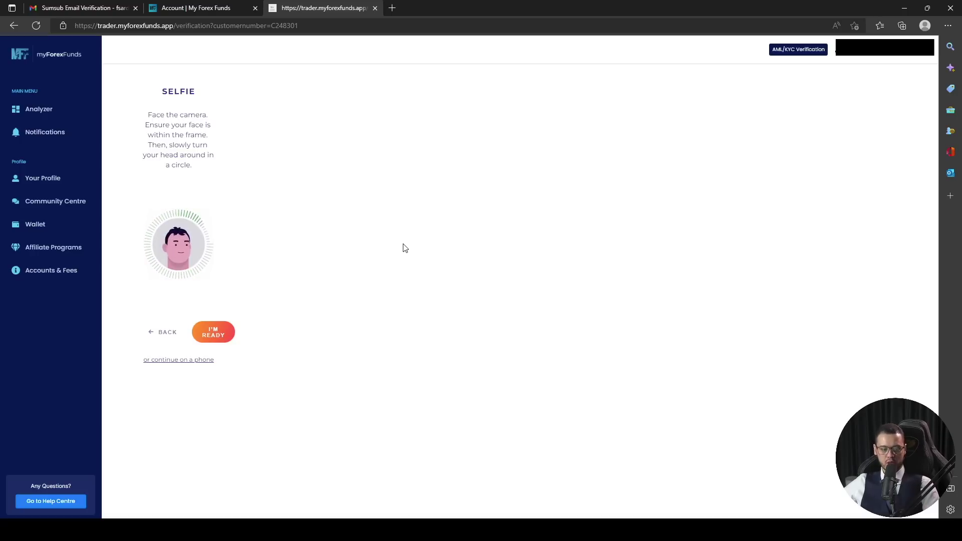
pyautogui.click(190, 362)
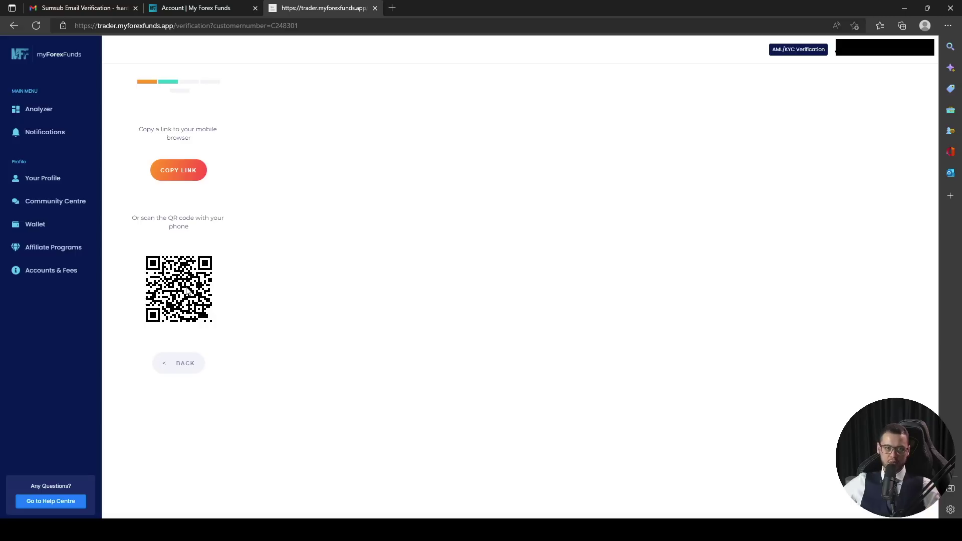
# Step: Reveal and copy the mobile verification link to complete the selfie on a phone
pyautogui.click(553, 214)
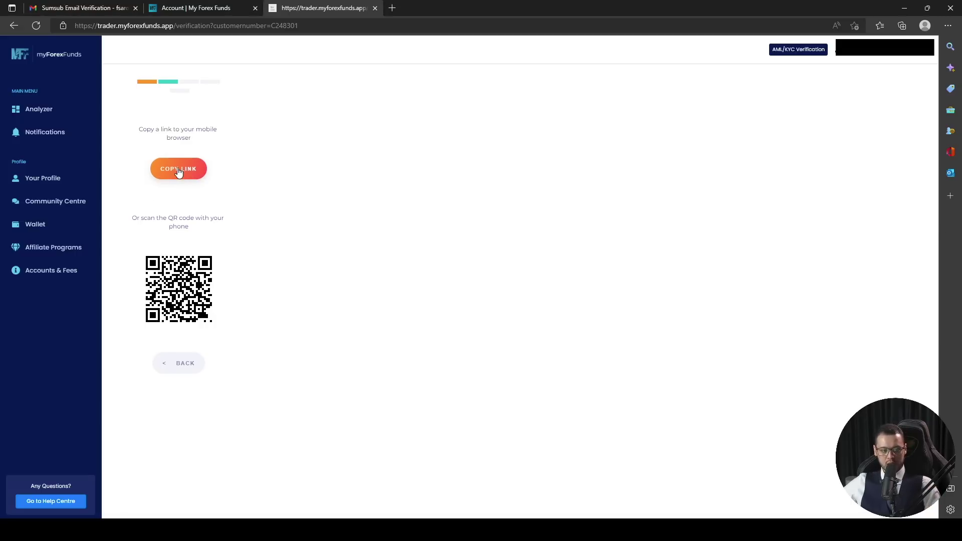
pyautogui.click(182, 170)
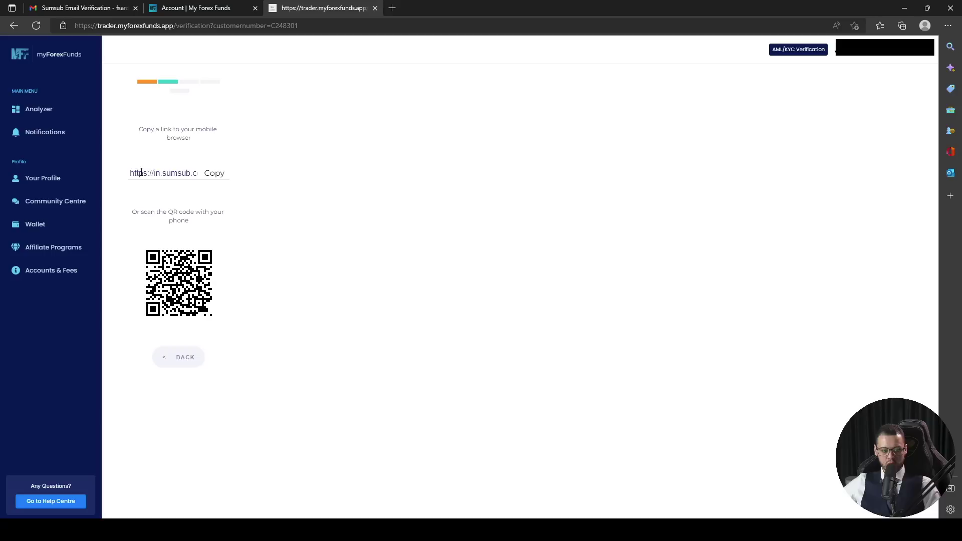
pyautogui.moveTo(141, 172); pyautogui.dragTo(215, 173)
pyautogui.click(209, 183)
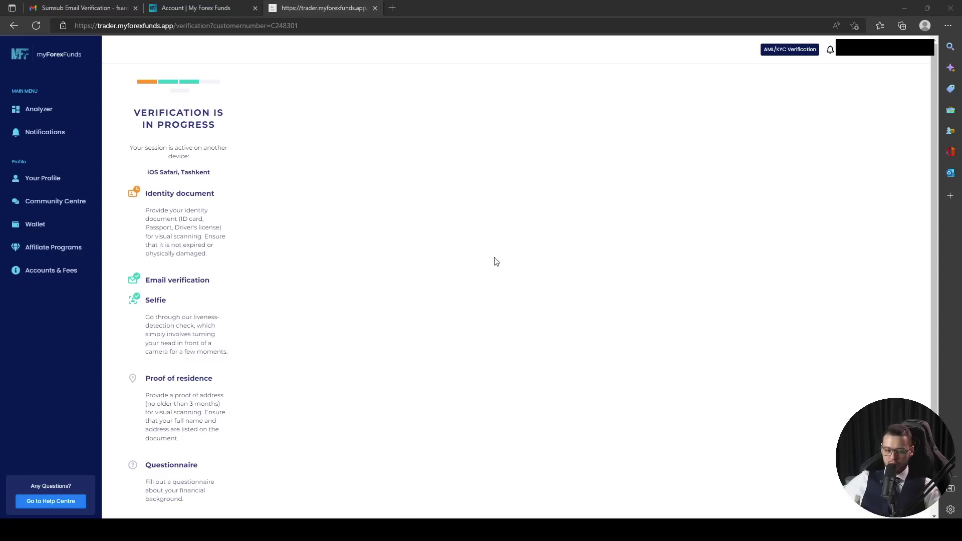
# Step: Choose 'Continue on this device' to reach the Step 4 Proof of Residence page
pyautogui.scroll(-1, 410, 282)
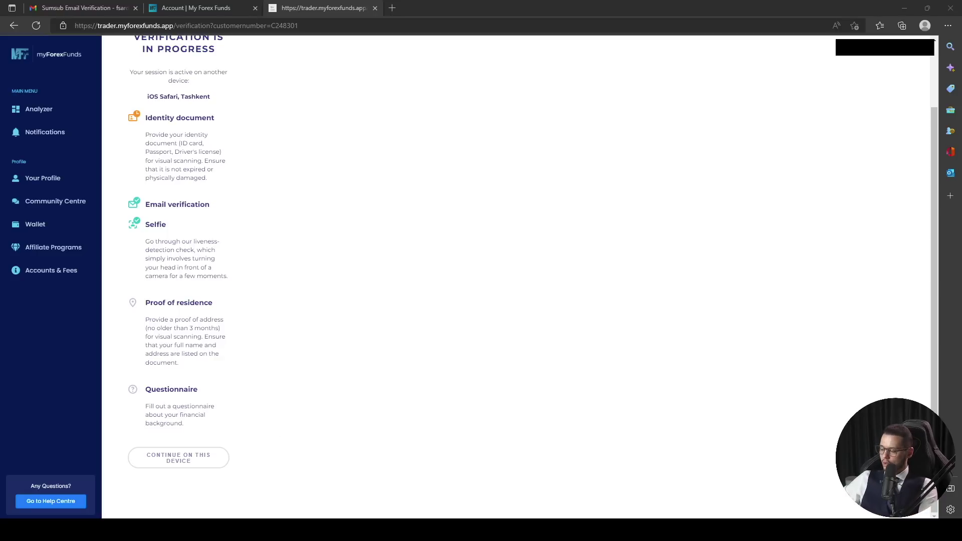
pyautogui.click(539, 192)
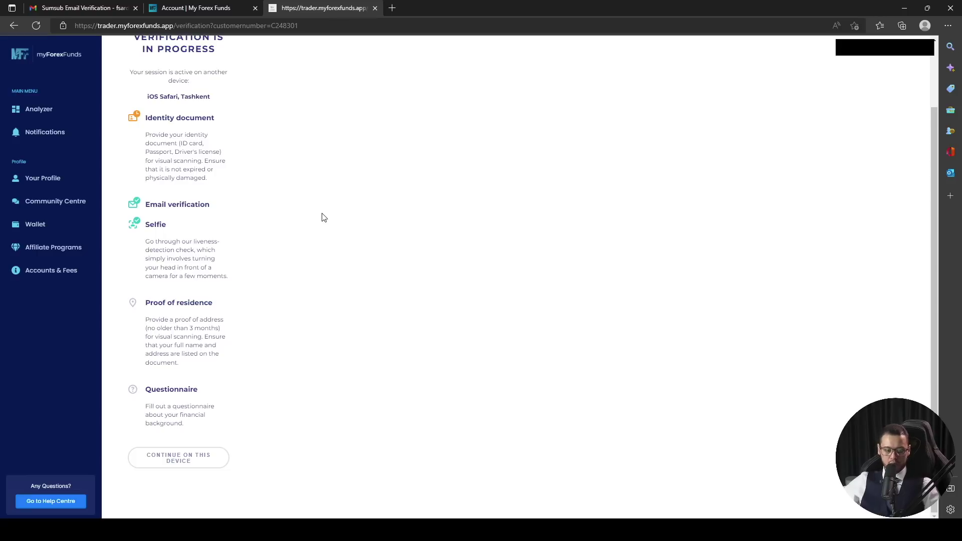
pyautogui.click(177, 460)
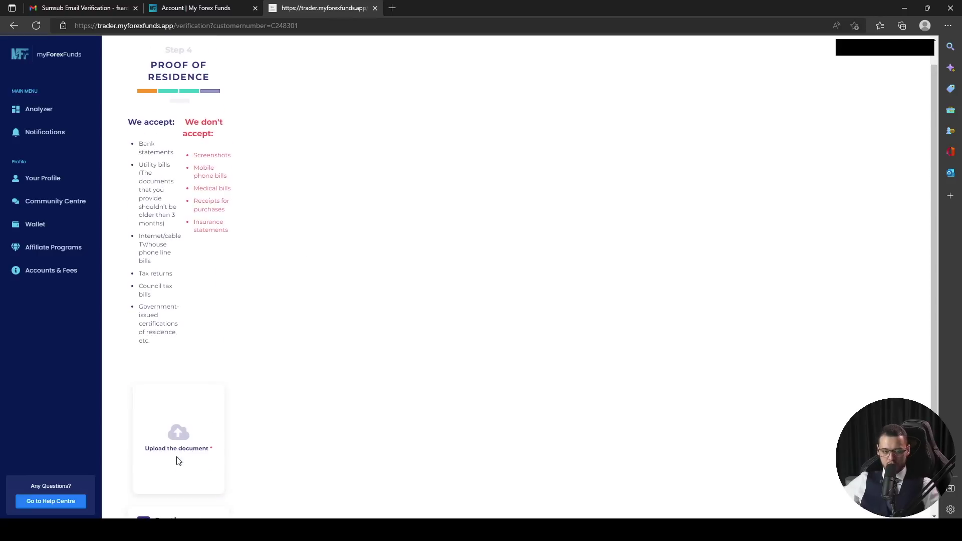
# Step: Upload the proof-of-residence photo and continue to the Step 5 Questionnaire page
pyautogui.moveTo(223, 77); pyautogui.dragTo(146, 66)
pyautogui.click(198, 103)
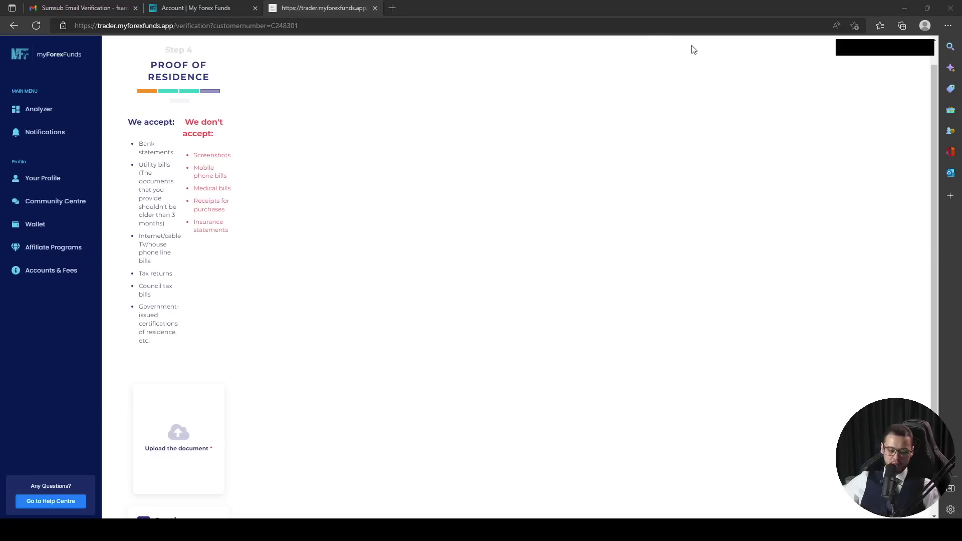
pyautogui.scroll(-2, 453, 209)
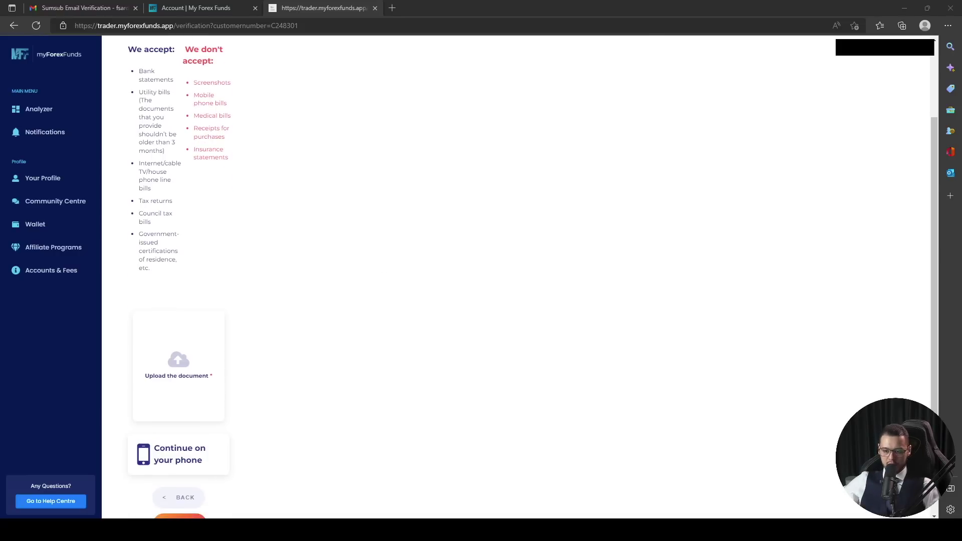
pyautogui.moveTo(654, 268); pyautogui.dragTo(174, 359)
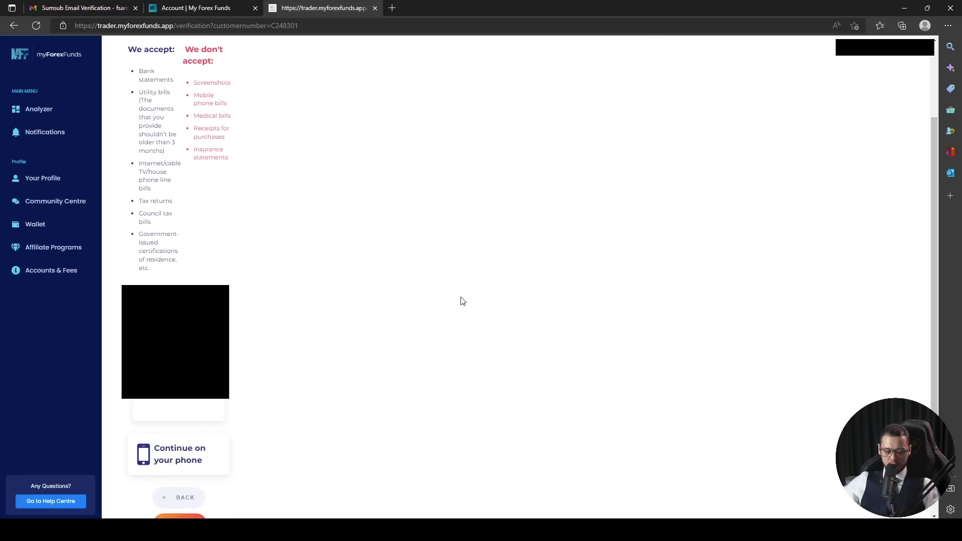
pyautogui.scroll(-2, 460, 300)
pyautogui.click(190, 463)
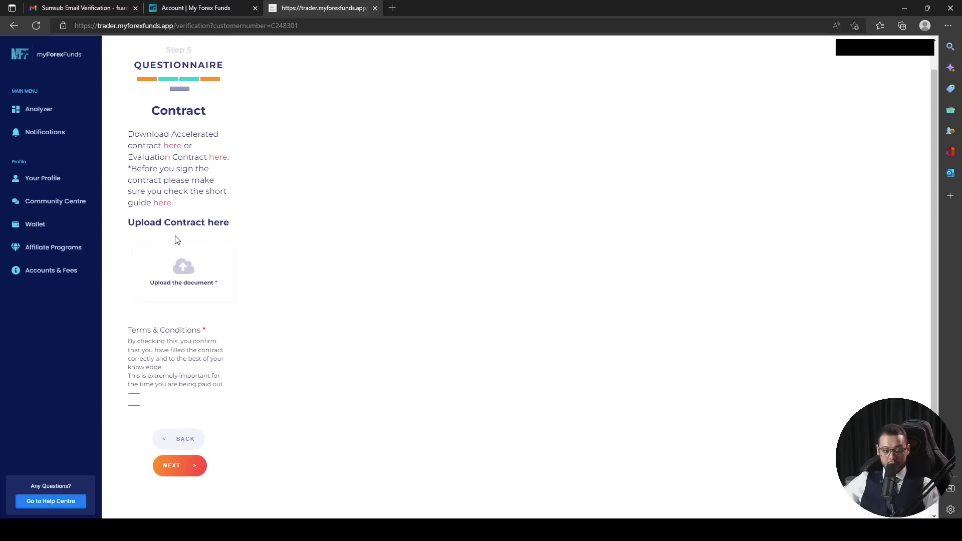
# Step: Drag the signed IC Agreement PDF from the desktop into the contract upload area
pyautogui.doubleClick(432, 13)
pyautogui.click(457, 30)
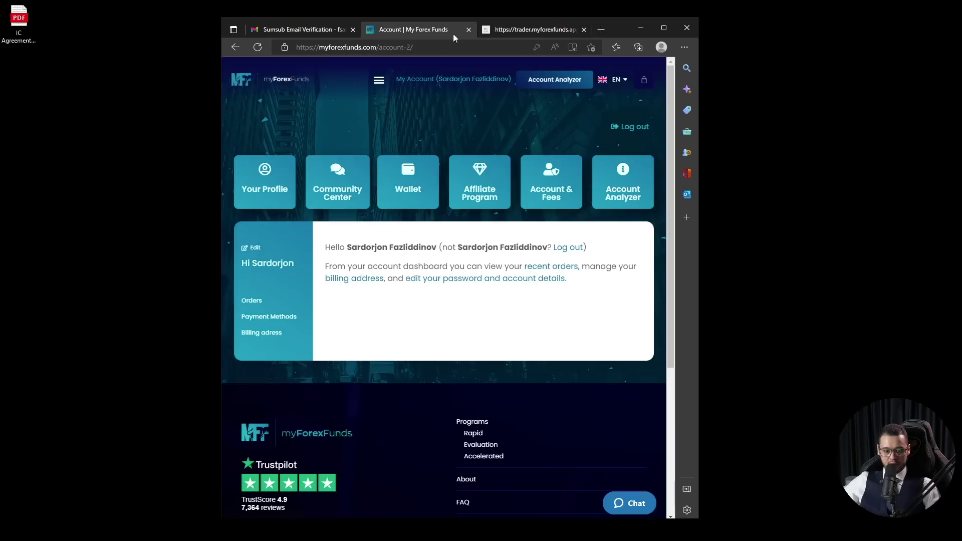
pyautogui.click(554, 30)
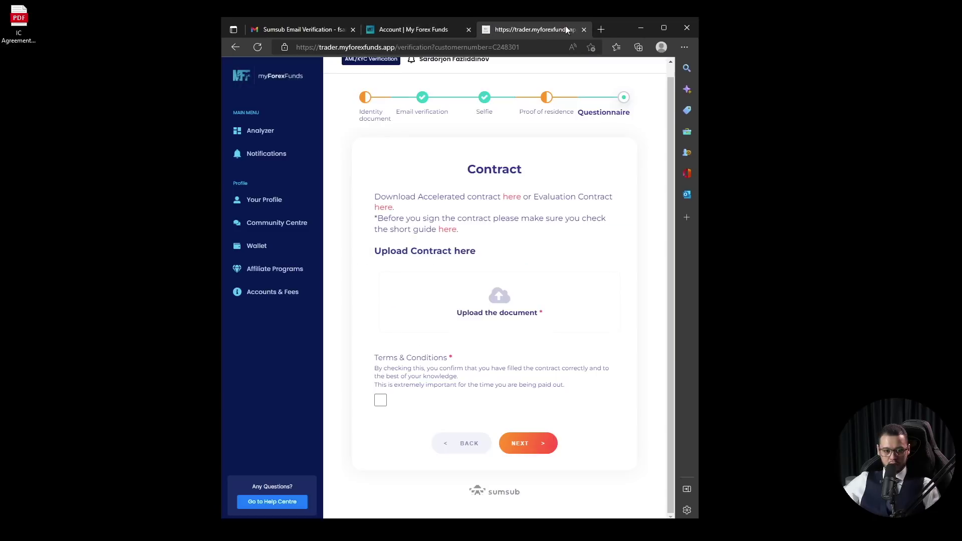
pyautogui.click(13, 24)
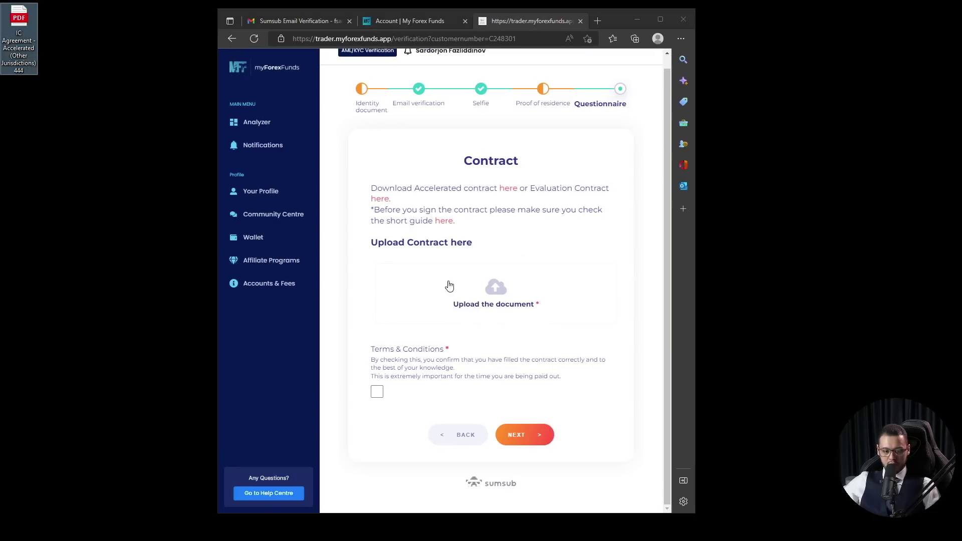
pyautogui.moveTo(19, 23); pyautogui.dragTo(506, 287)
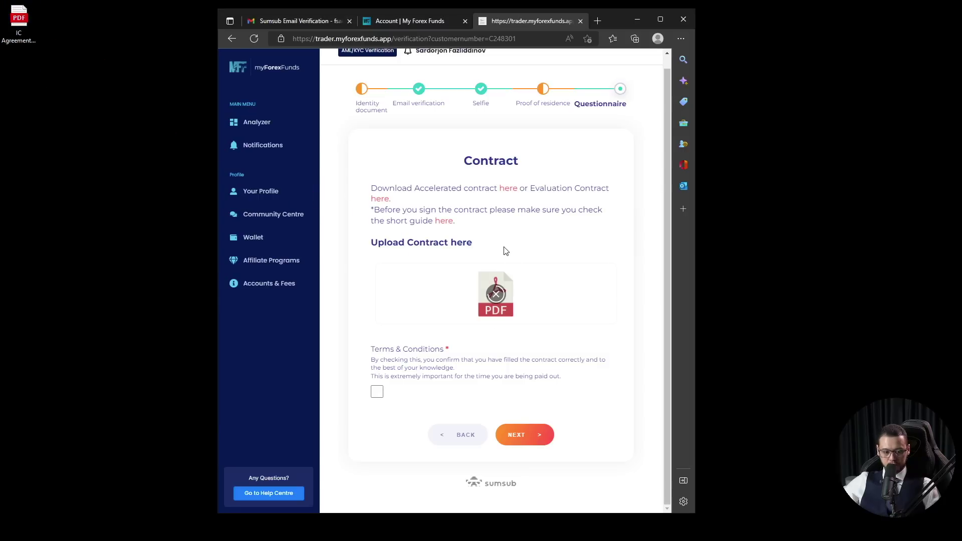
pyautogui.doubleClick(614, 18)
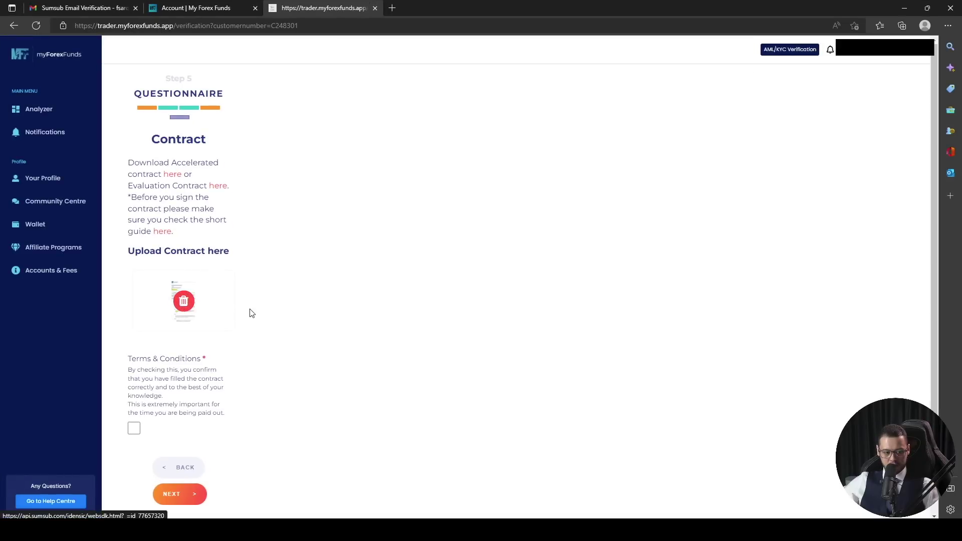
# Step: Accept the Terms & Conditions and continue to the Review page
pyautogui.scroll(-1, 174, 362)
pyautogui.click(133, 389)
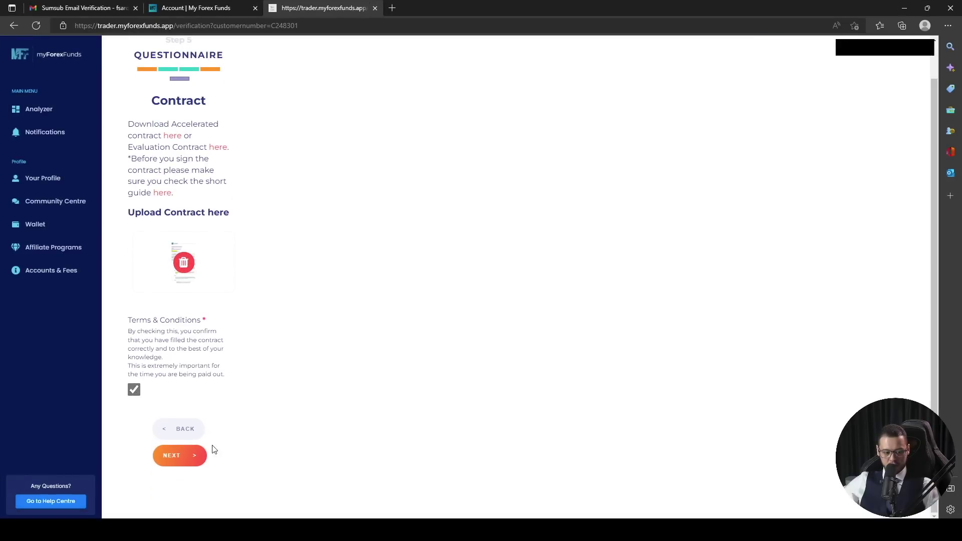
pyautogui.click(189, 461)
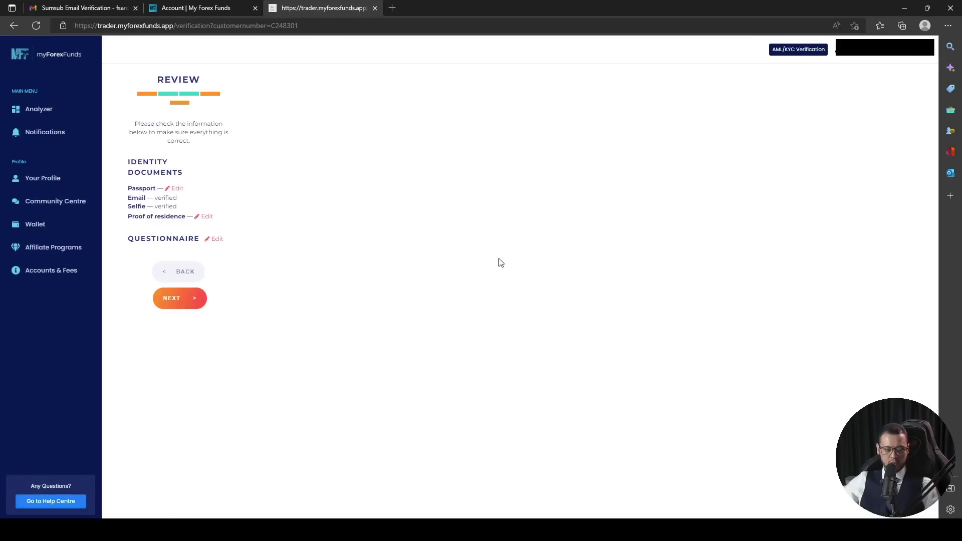
# Step: Submit the verification details from the Review page for checking
pyautogui.click(180, 296)
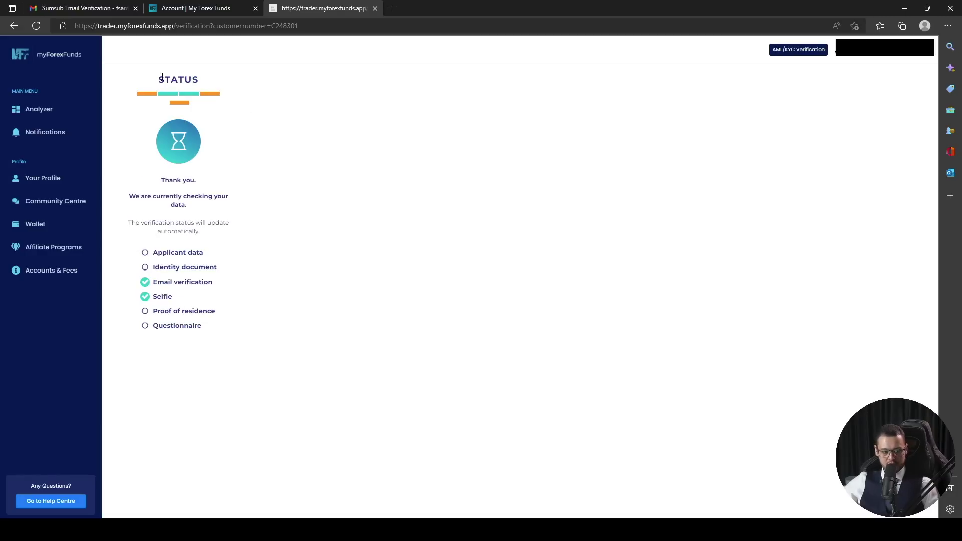
pyautogui.moveTo(153, 78); pyautogui.dragTo(208, 82)
pyautogui.click(183, 79)
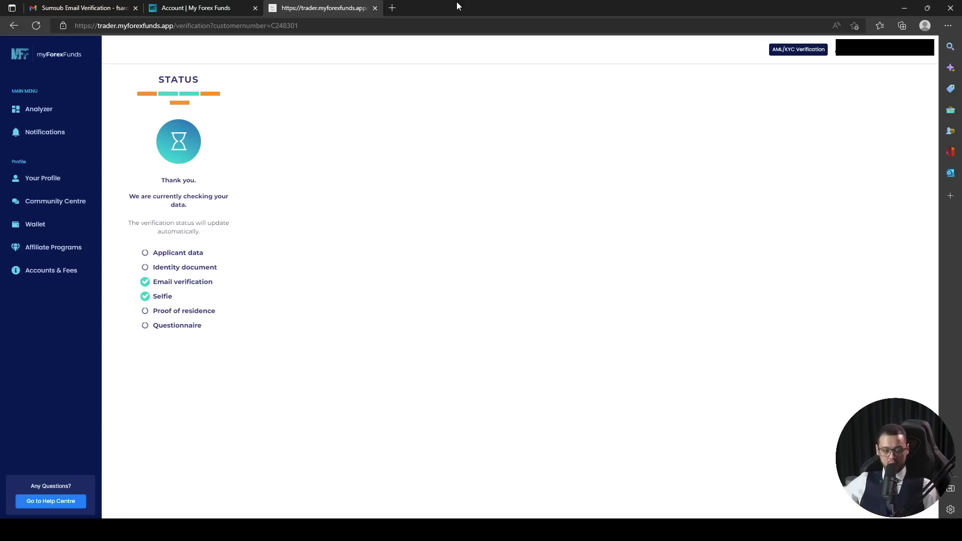
# Step: Open the signed IC Agreement PDF from the desktop and maximise its window
pyautogui.doubleClick(431, 9)
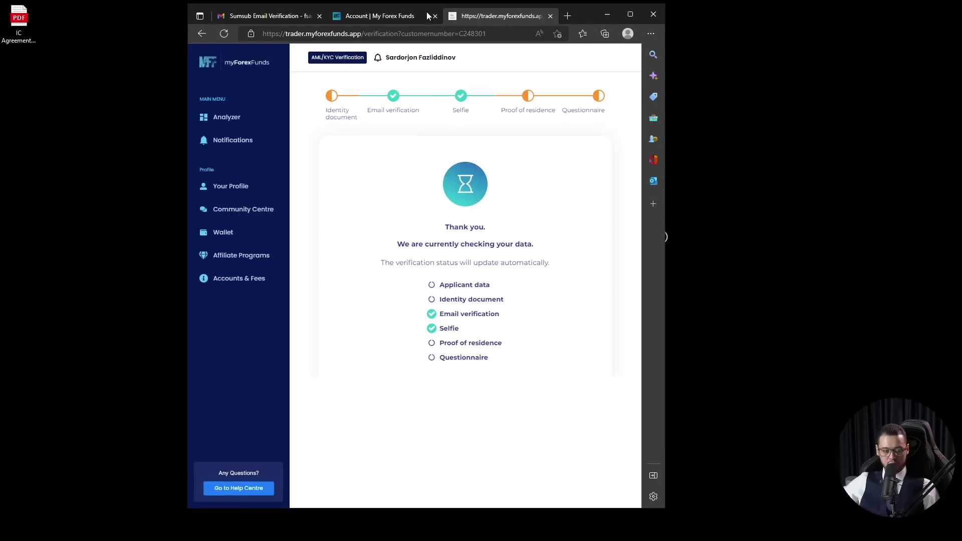
pyautogui.doubleClick(28, 24)
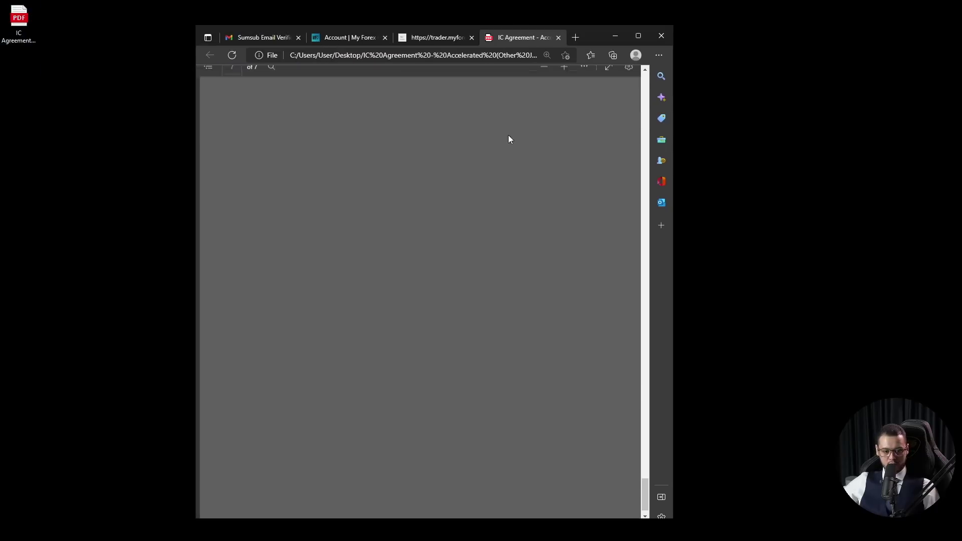
pyautogui.press('super+Up')
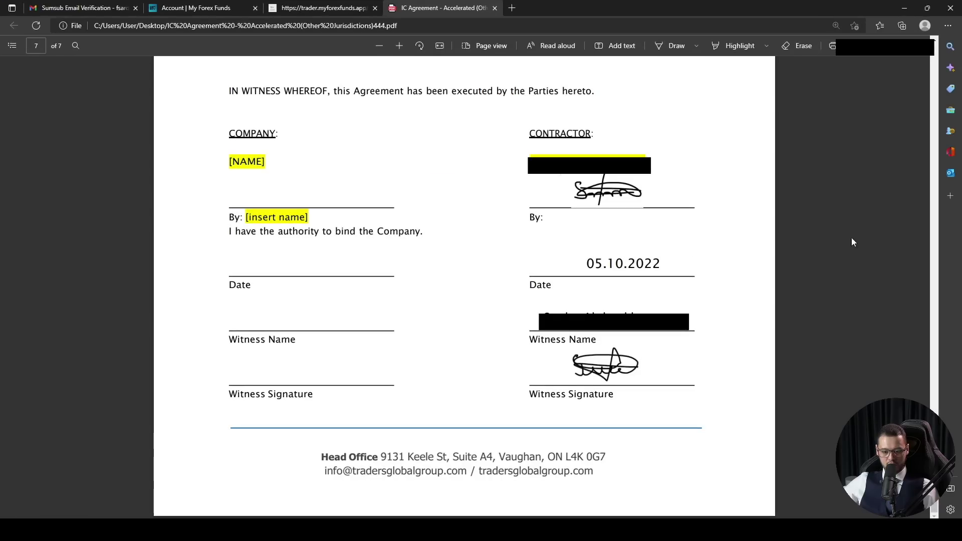
# Step: Close the IC Agreement PDF tab after reviewing its signed page 7
pyautogui.click(495, 8)
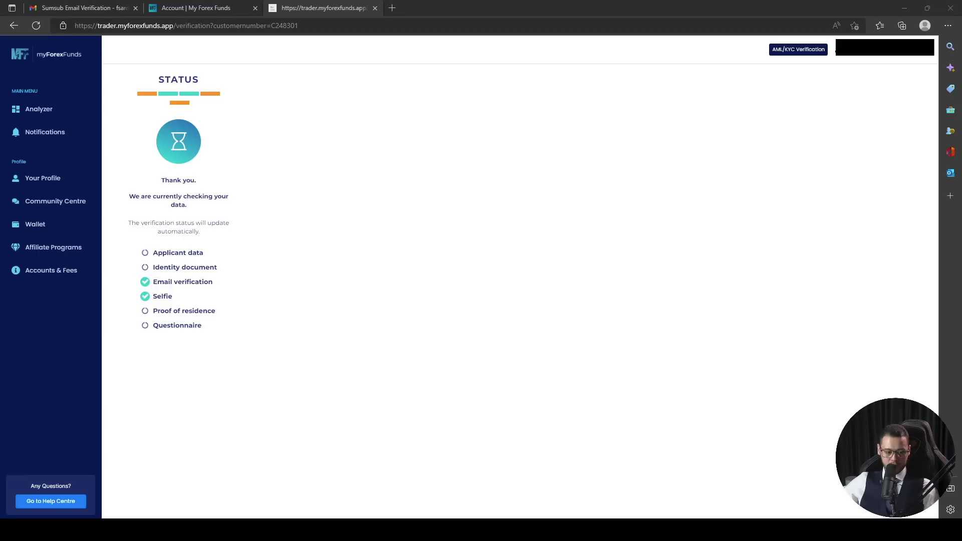
# Step: View the dashboard showing the Accelerated Live account Active with $2,000.00 balance
pyautogui.click(719, 231)
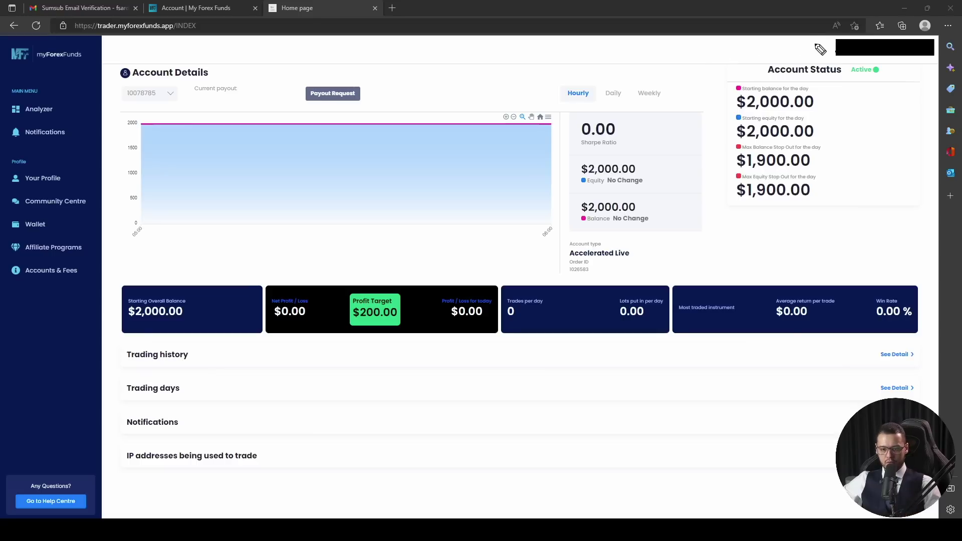
pyautogui.moveTo(818, 45)
pyautogui.mouseDown()
pyautogui.moveTo(767, 70)
pyautogui.moveTo(822, 48)
pyautogui.mouseUp()
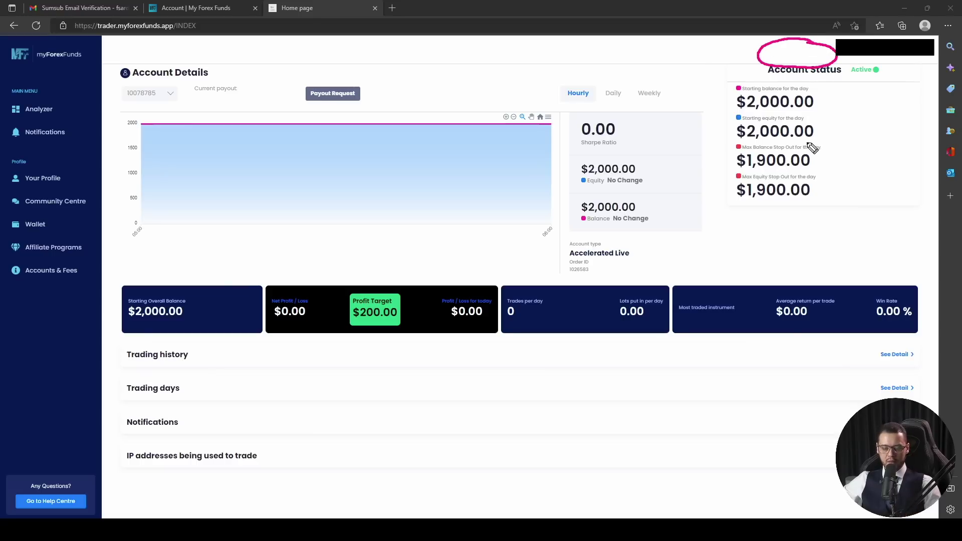
pyautogui.press('Escape')
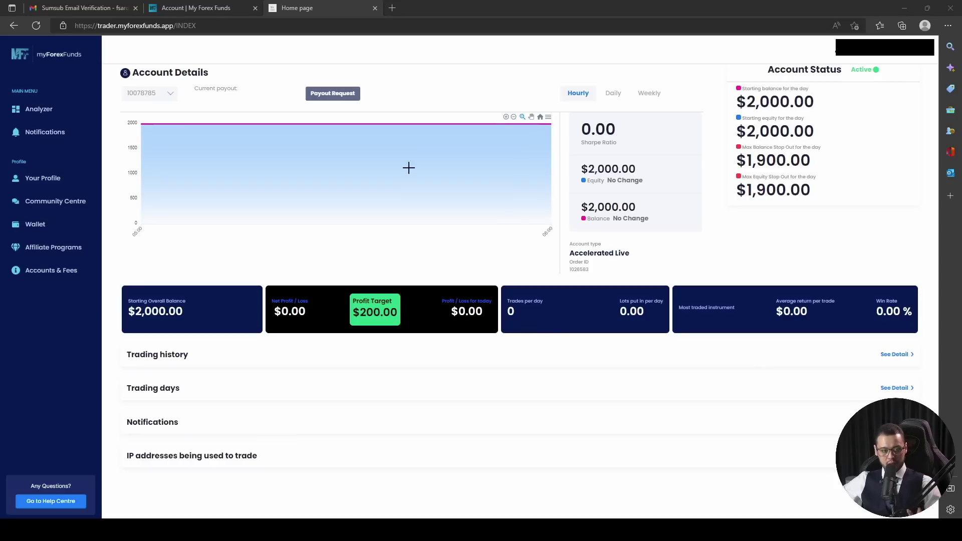
pyautogui.click(296, 14)
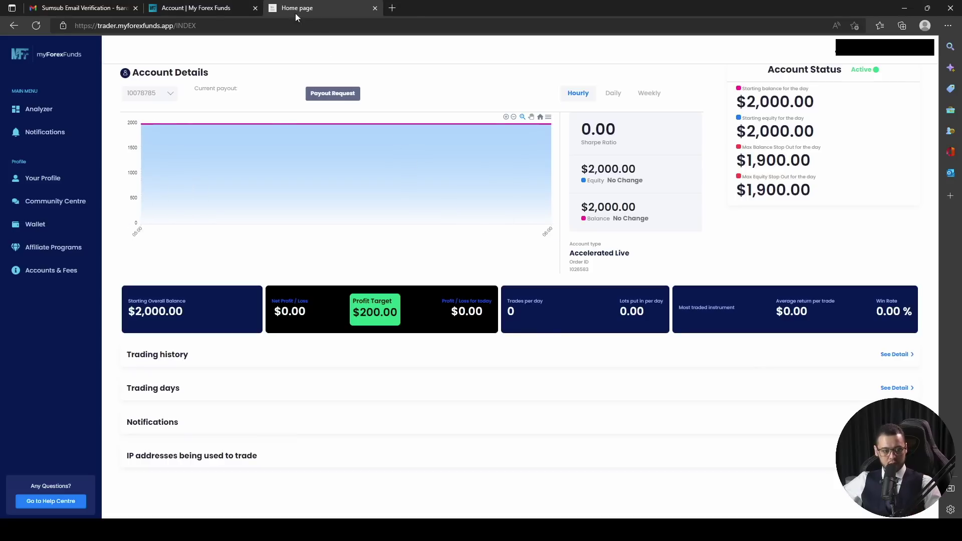
# Step: Delete the Sumsub verification email, then read and delete the Account Verification email
pyautogui.click(79, 9)
pyautogui.click(213, 80)
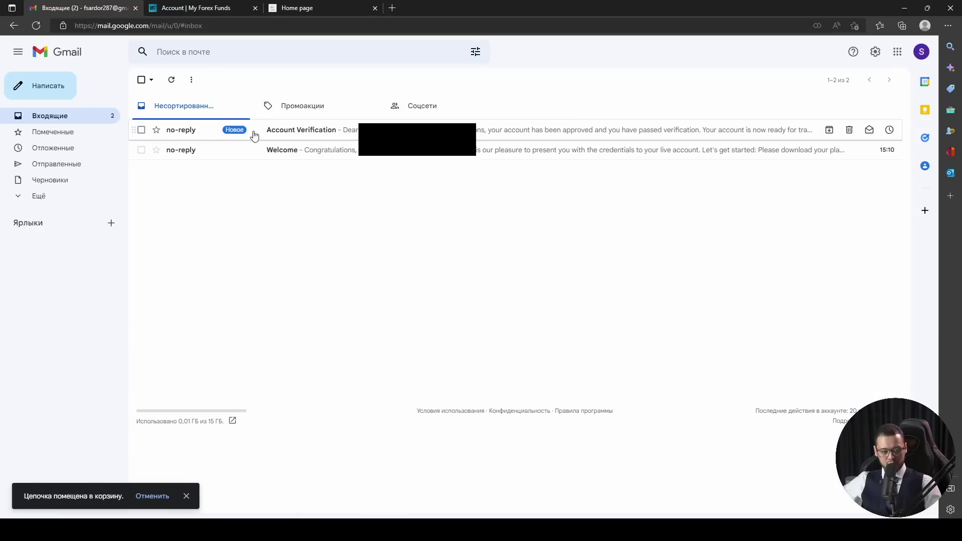
pyautogui.click(316, 135)
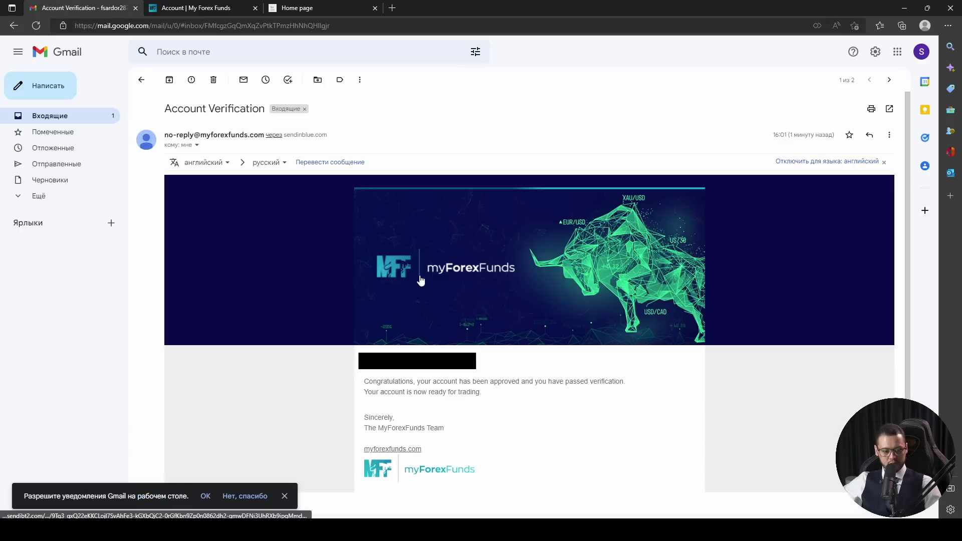
pyautogui.scroll(-2, 493, 210)
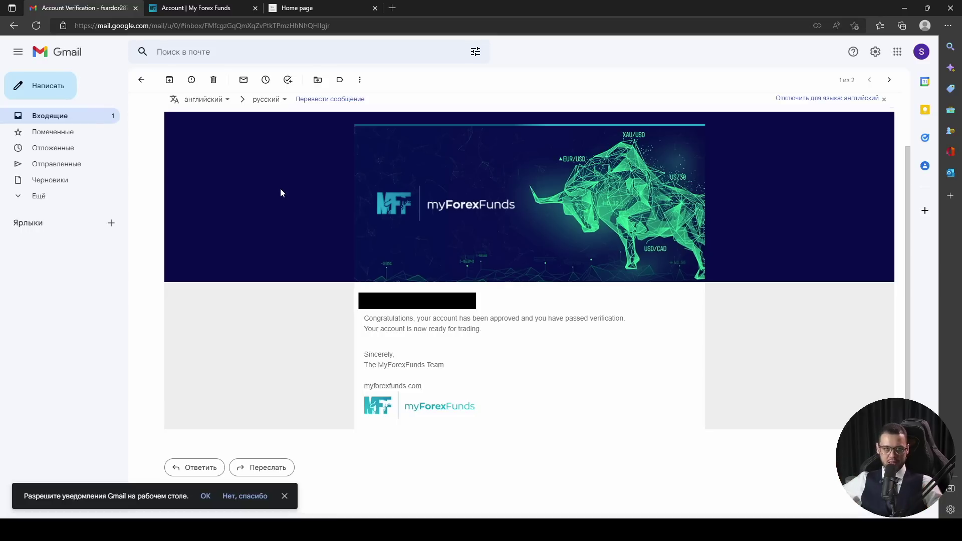
pyautogui.click(214, 82)
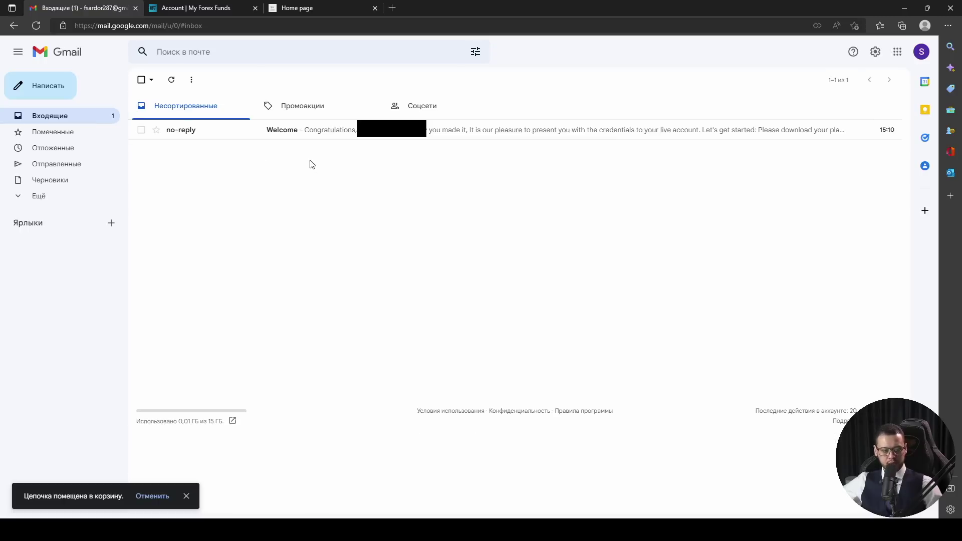
# Step: Review the live-account details table in the My Forex Funds Welcome email, then switch to MetaTrader 4
pyautogui.click(402, 138)
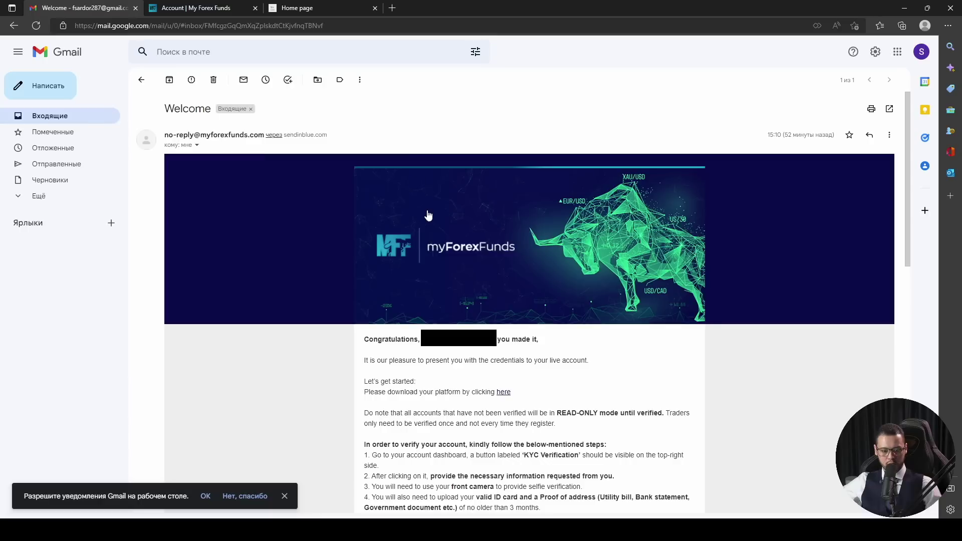
pyautogui.scroll(-4, 427, 215)
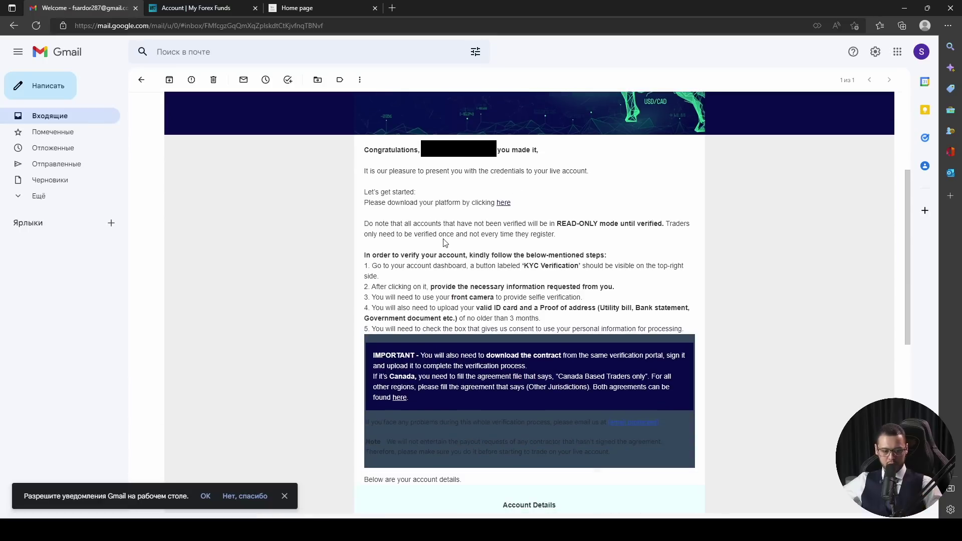
pyautogui.scroll(-1, 414, 231)
pyautogui.scroll(-5, 412, 233)
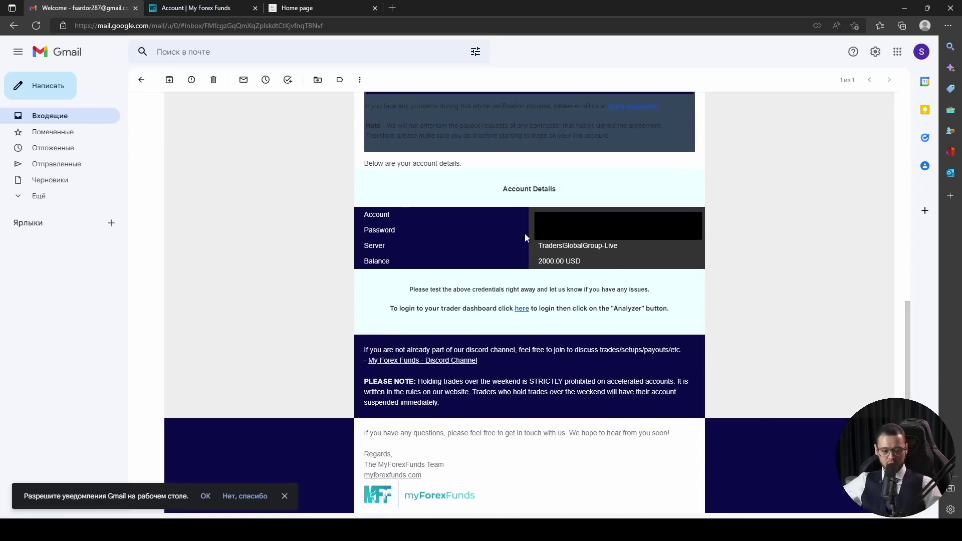
pyautogui.moveTo(590, 261); pyautogui.dragTo(377, 199)
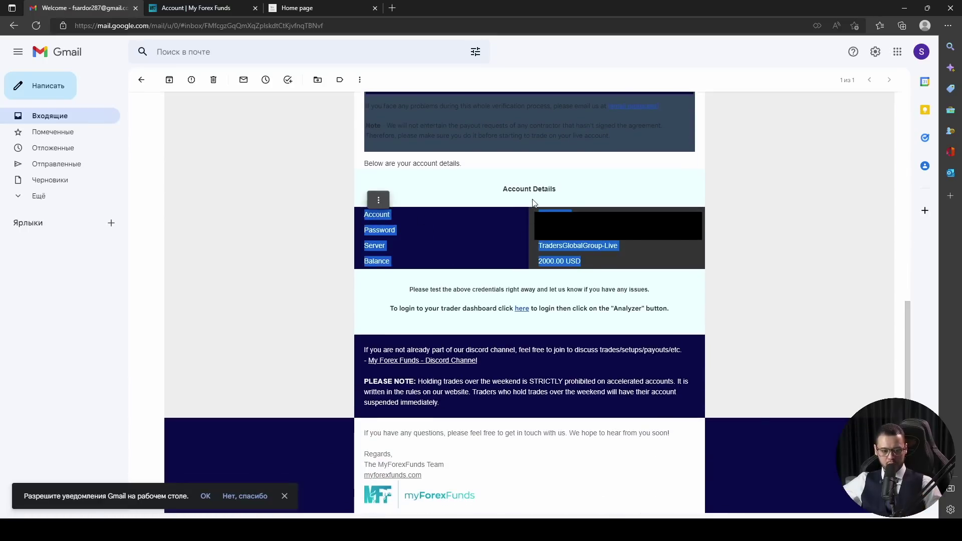
pyautogui.moveTo(563, 188); pyautogui.dragTo(498, 192)
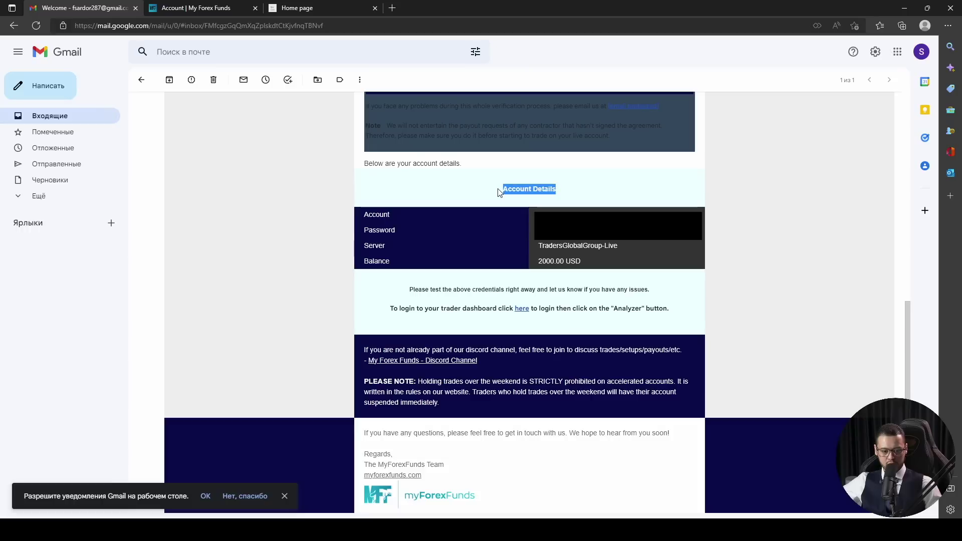
pyautogui.click(533, 194)
pyautogui.moveTo(605, 264); pyautogui.dragTo(361, 212)
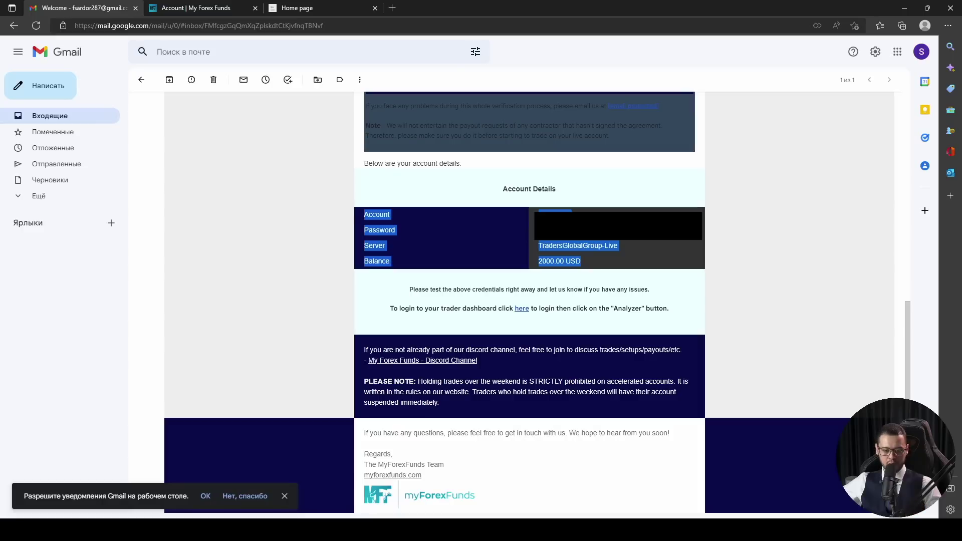
pyautogui.click(360, 213)
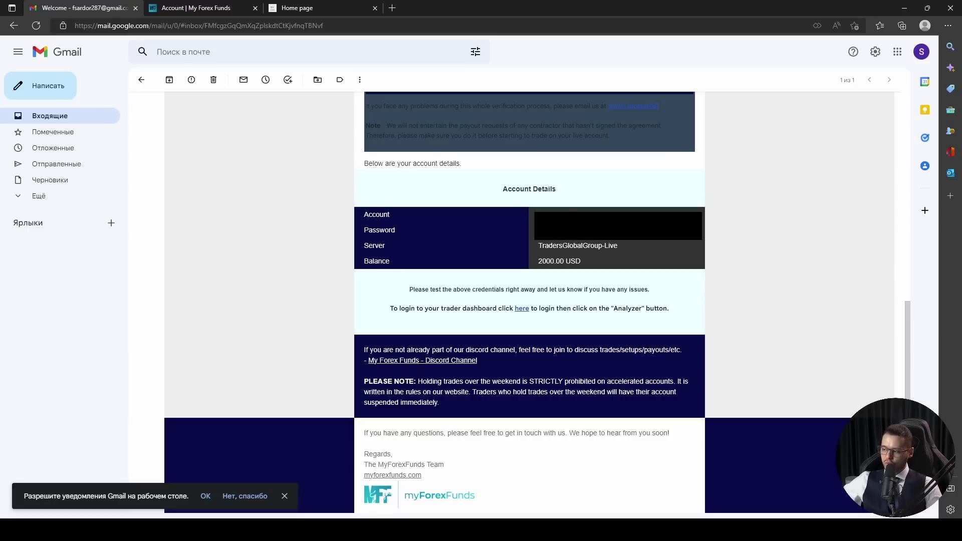
pyautogui.hotkey('alt', 'Tab')
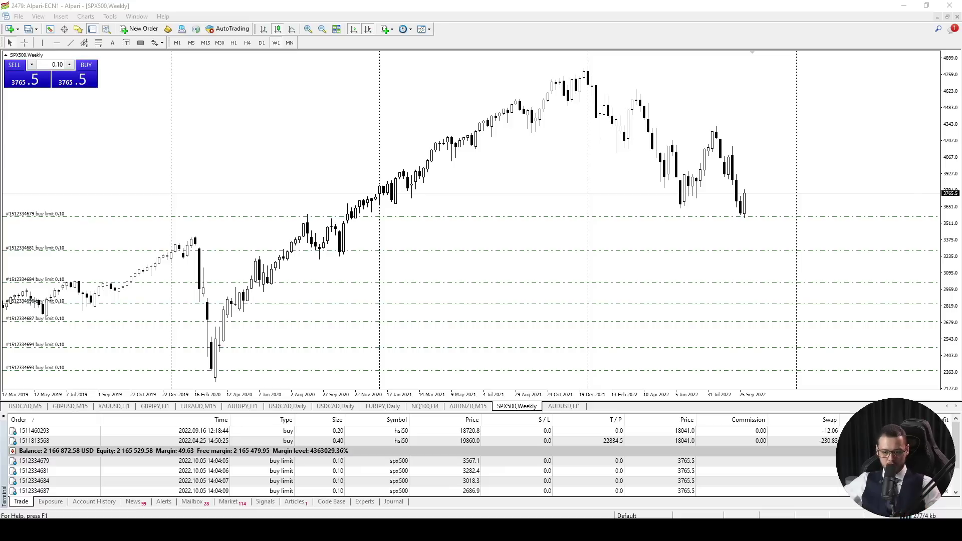
# Step: Preview MetaTrader 4's Open an Account server list, cancel it, and return to Gmail
pyautogui.click(269, 101)
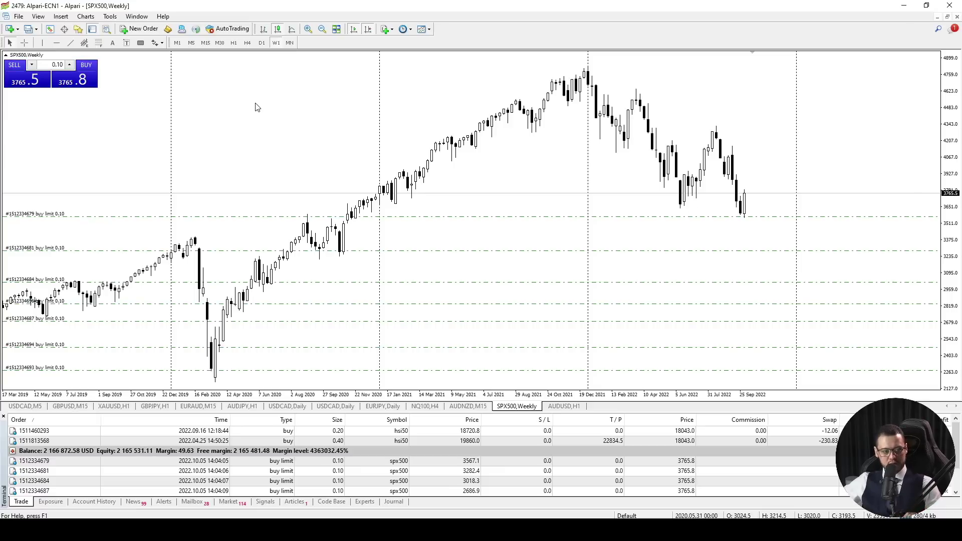
pyautogui.click(19, 16)
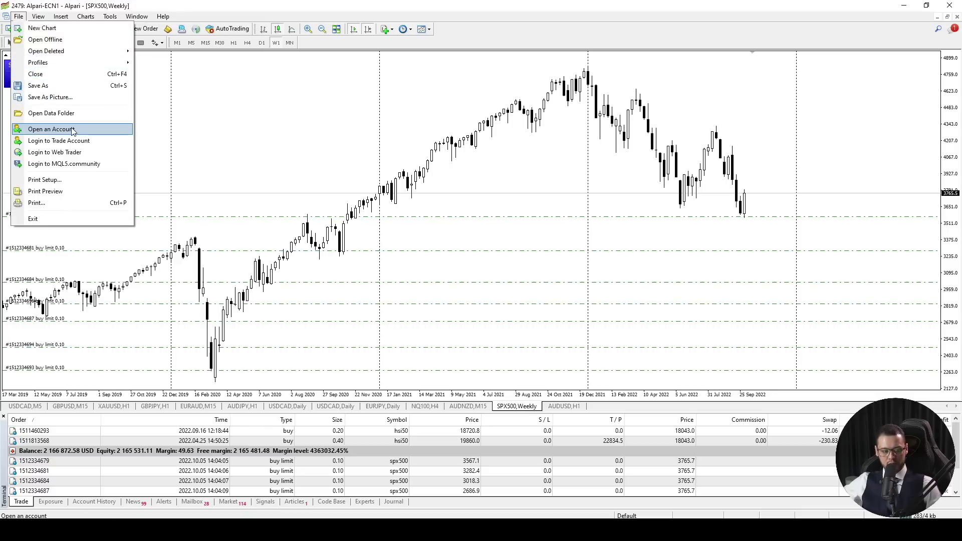
pyautogui.click(72, 130)
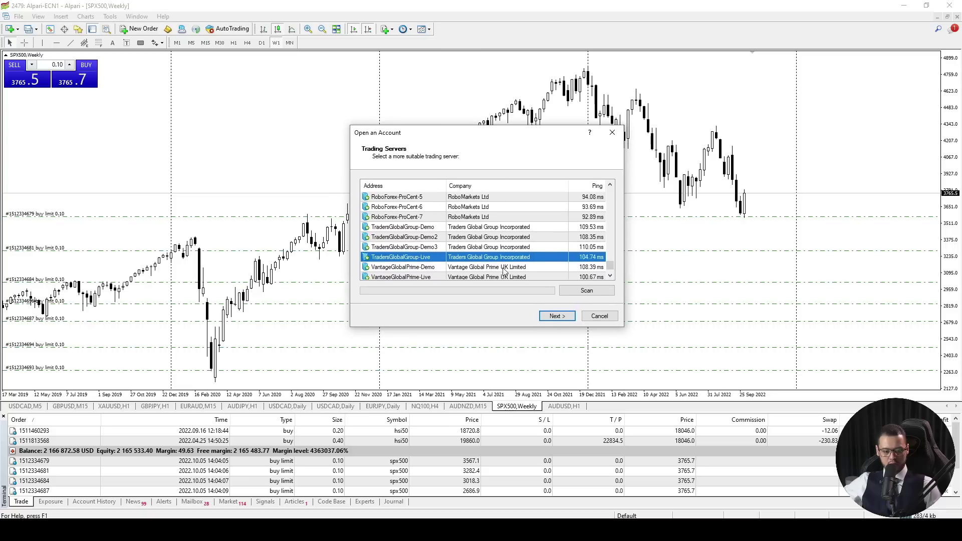
pyautogui.click(599, 316)
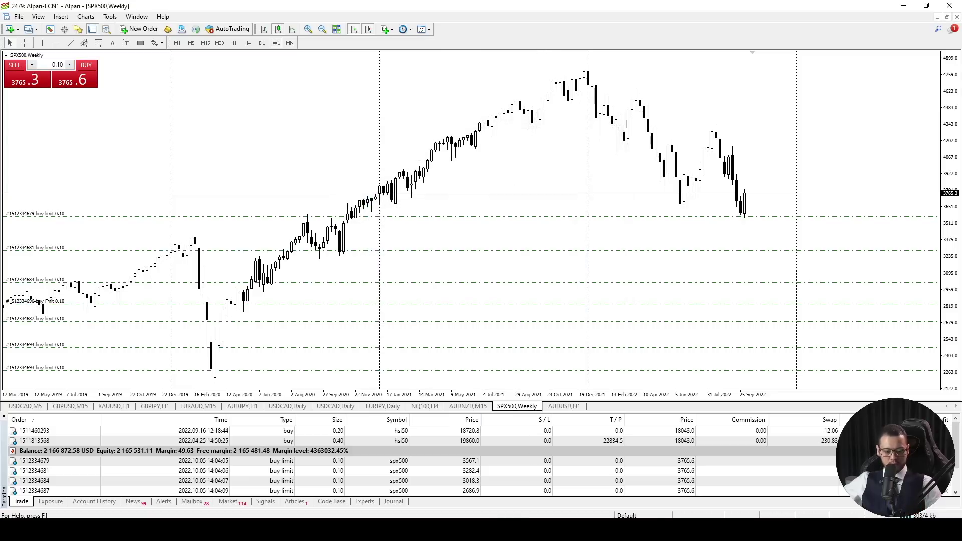
pyautogui.hotkey('alt', 'Tab')
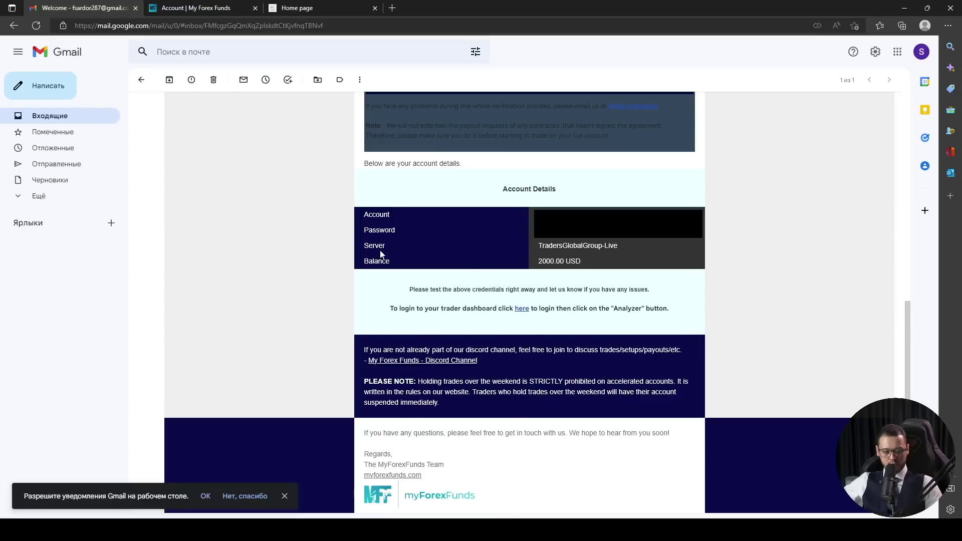
# Step: Select the server name 'TradersGlobalGroup-Live' in the Server row and switch back to MetaTrader 4
pyautogui.doubleClick(373, 246)
pyautogui.moveTo(626, 249); pyautogui.dragTo(537, 248)
pyautogui.hotkey('ctrl', 'c')
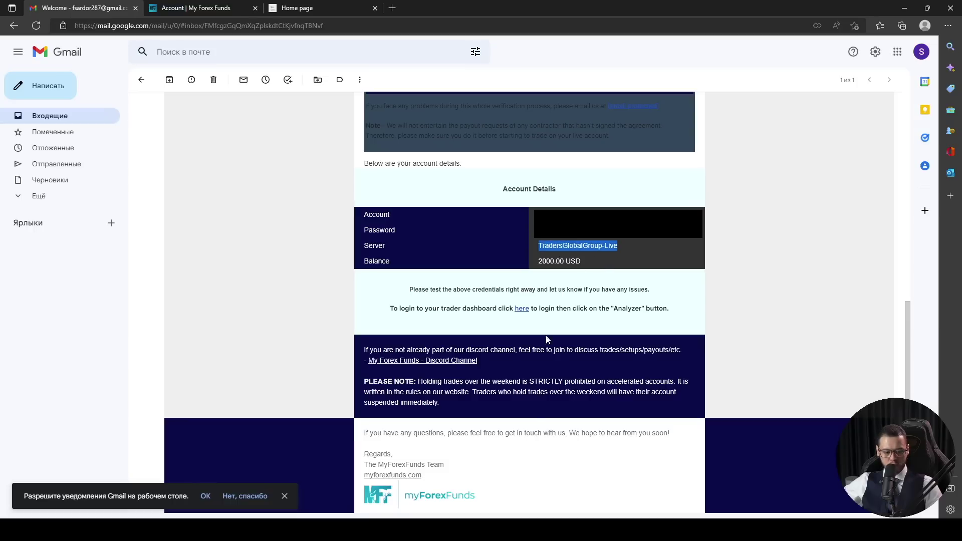
pyautogui.hotkey('alt', 'Tab')
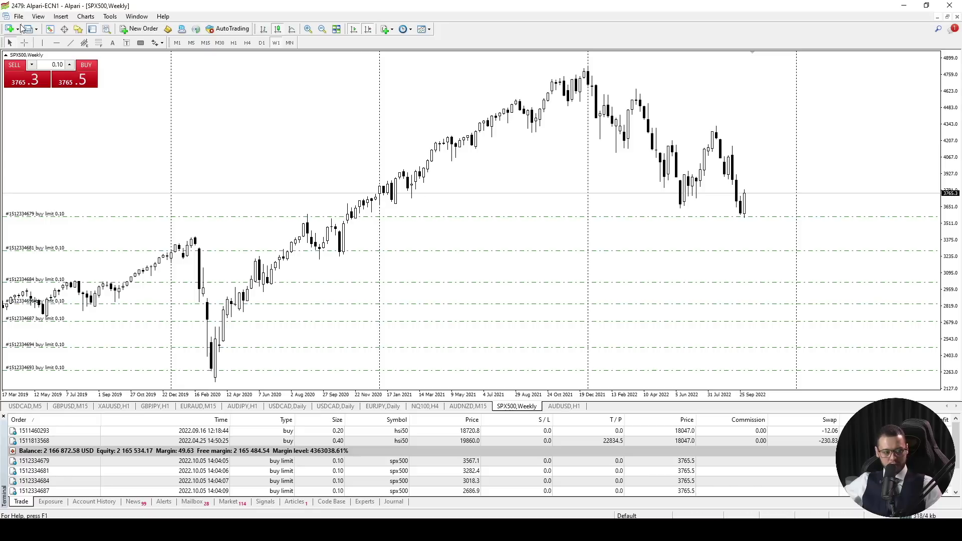
# Step: In File > Open an Account, paste 'TradersGlobalGroup-Live' as a new broker and scan
pyautogui.click(19, 17)
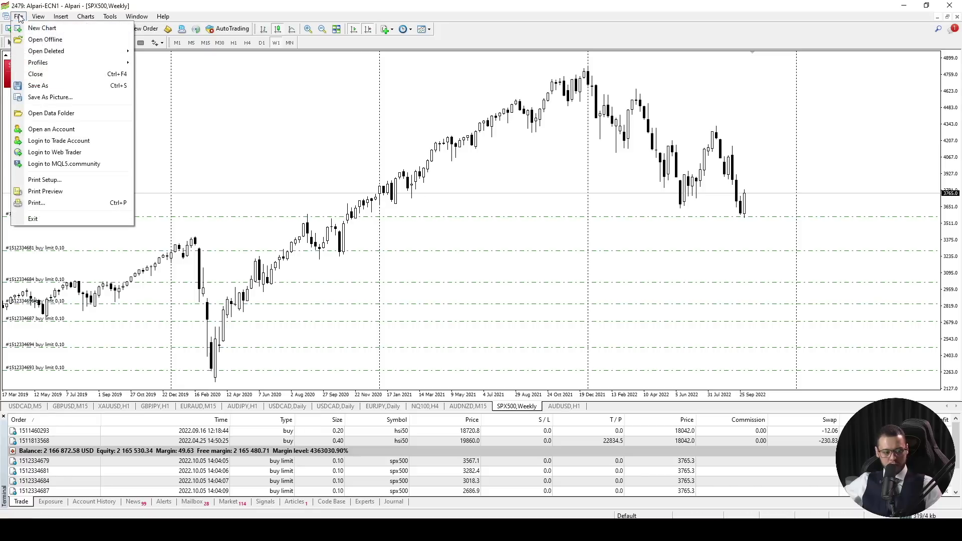
pyautogui.click(51, 129)
pyautogui.scroll(-2, 605, 302)
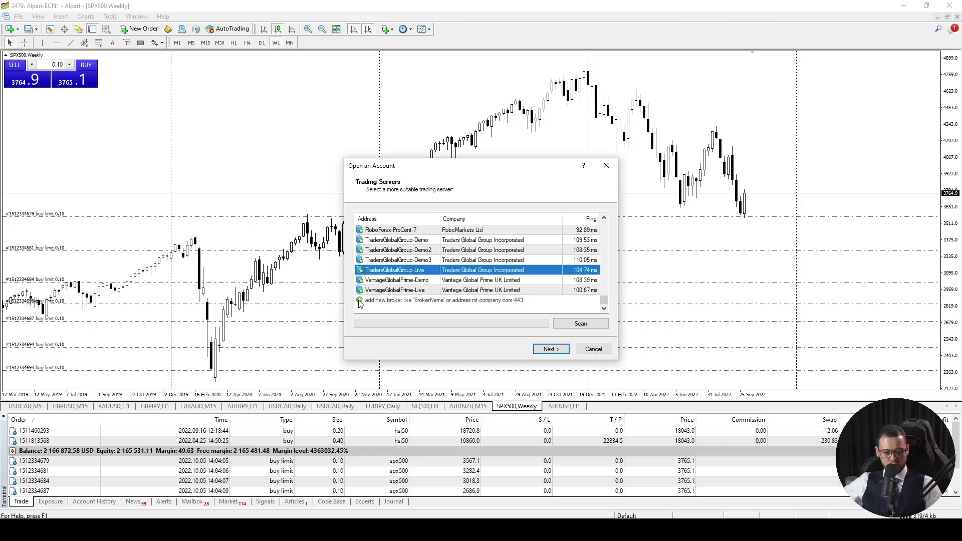
pyautogui.click(368, 301)
pyautogui.hotkey('ctrl', 'v')
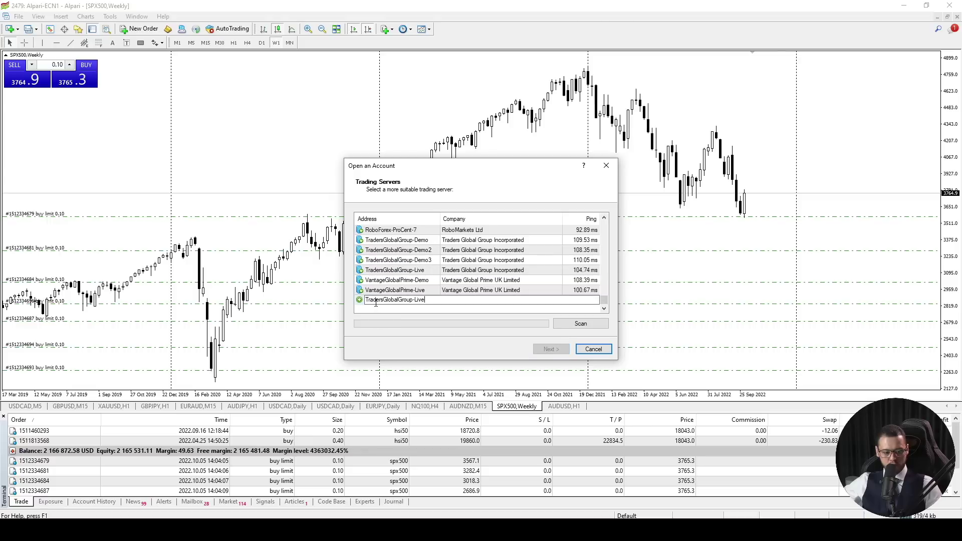
pyautogui.click(579, 326)
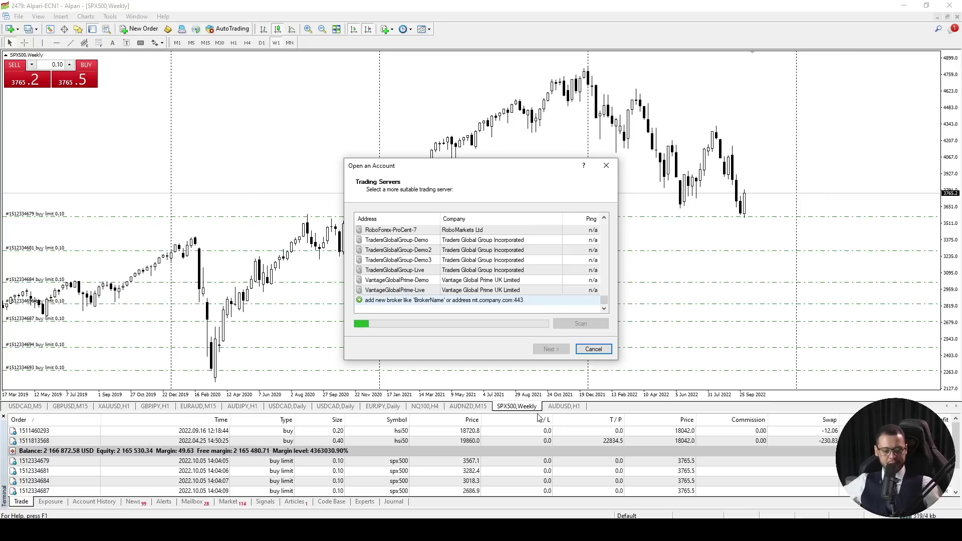
# Step: Reselect the TradersGlobalGroup-Live server name in the Gmail account email and review it
pyautogui.hotkey('alt', 'Tab')
pyautogui.moveTo(579, 245); pyautogui.dragTo(537, 245)
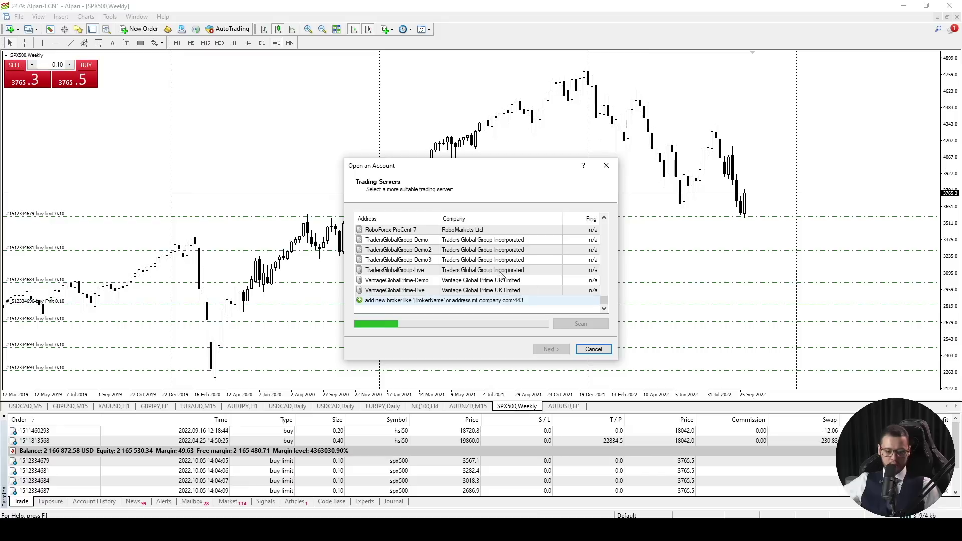
pyautogui.scroll(5, 435, 271)
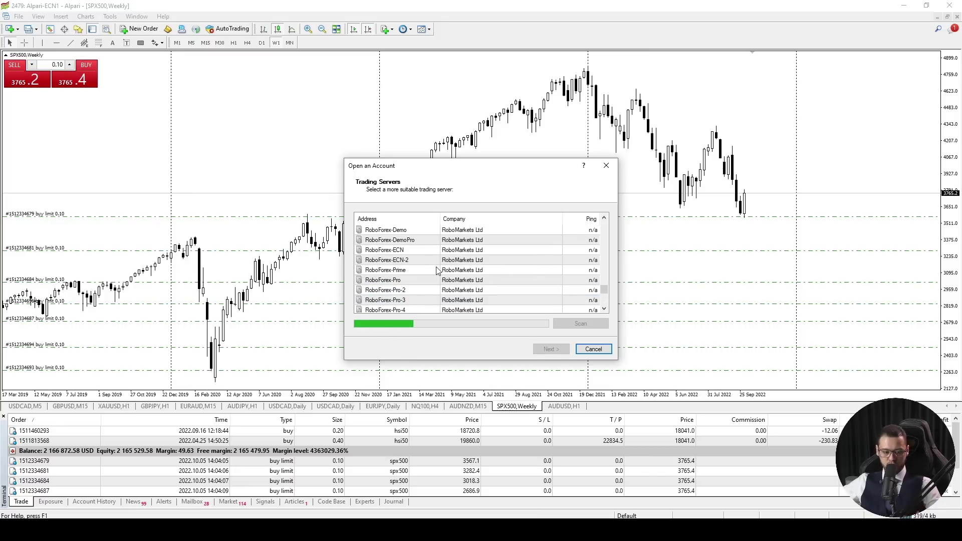
pyautogui.scroll(-1, 436, 271)
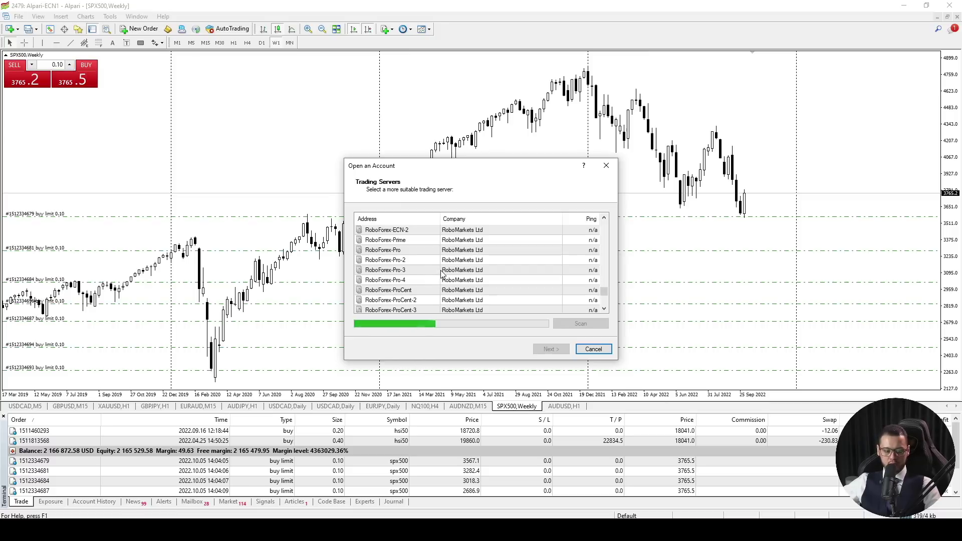
pyautogui.scroll(-4, 441, 278)
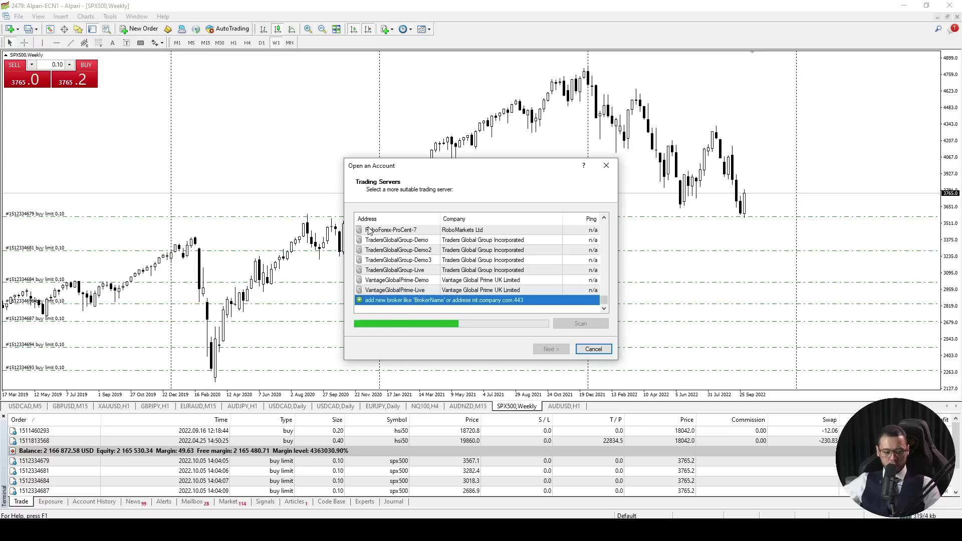
pyautogui.scroll(10, 409, 272)
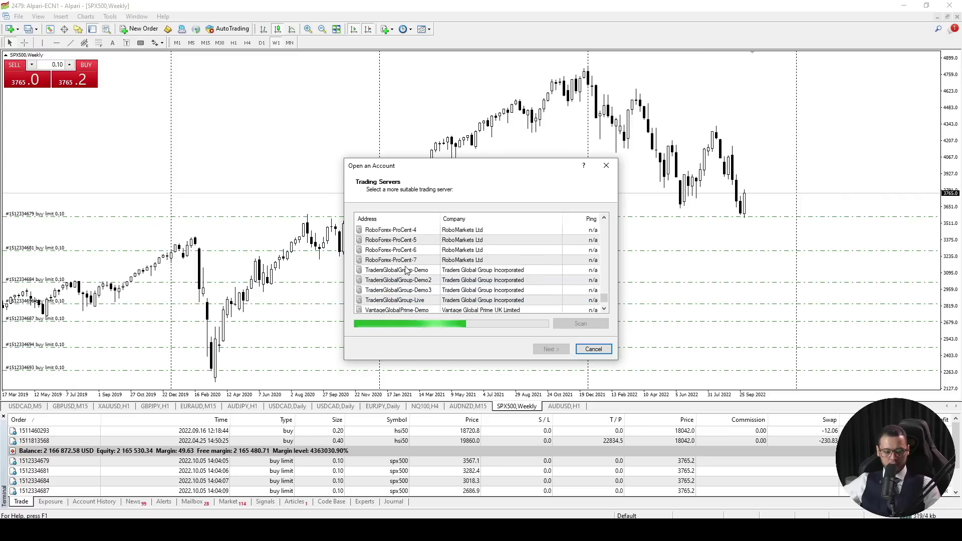
pyautogui.scroll(5, 406, 271)
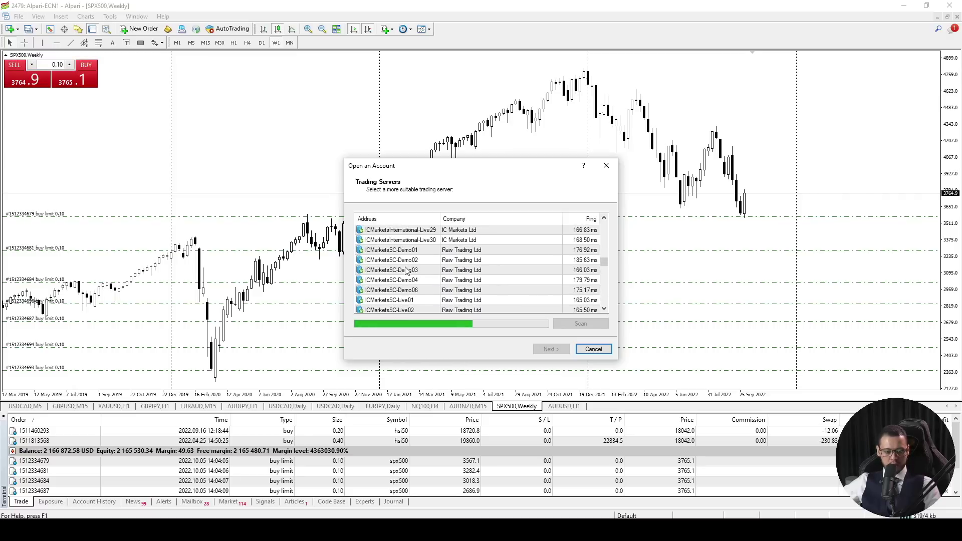
pyautogui.scroll(10, 358, 279)
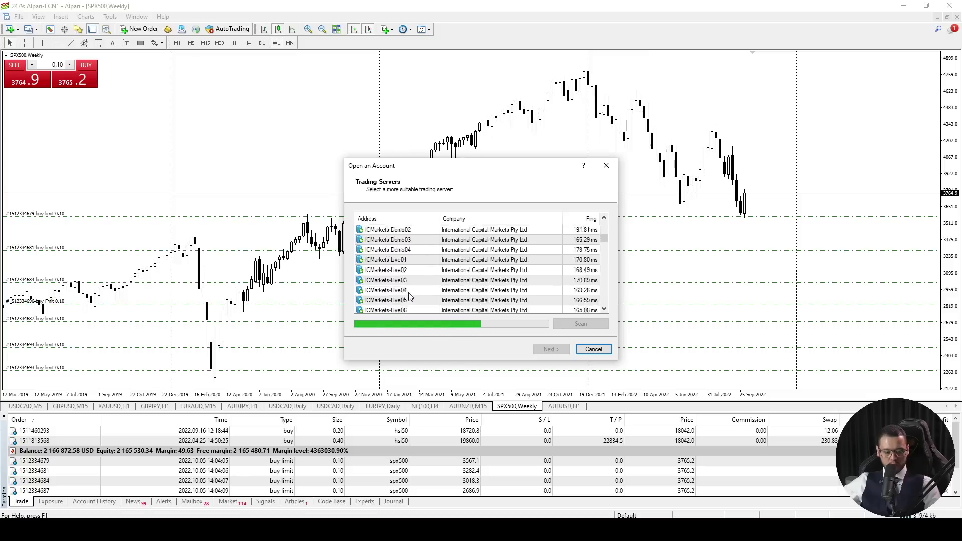